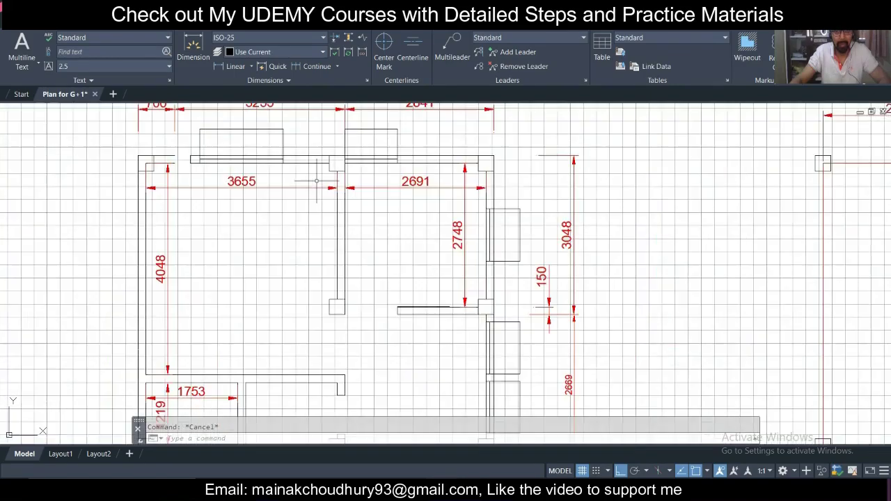
Step: Examine the columns along the floor plan's upper wall, selecting the corner and middle ones to point them out
scroll(317, 181, "down", 4)
scroll(365, 184, "up", 4)
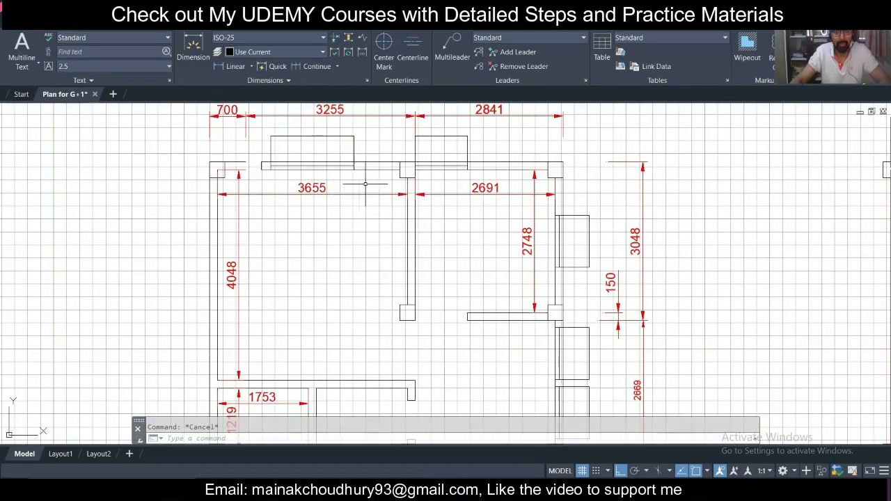
scroll(219, 173, "up", 4)
left_click(229, 183)
left_click(283, 189)
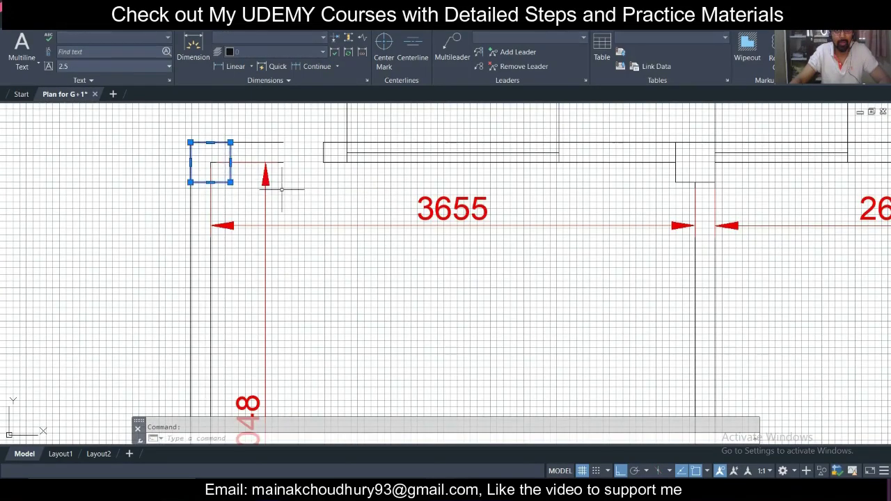
scroll(372, 193, "down", 3)
left_click(402, 207)
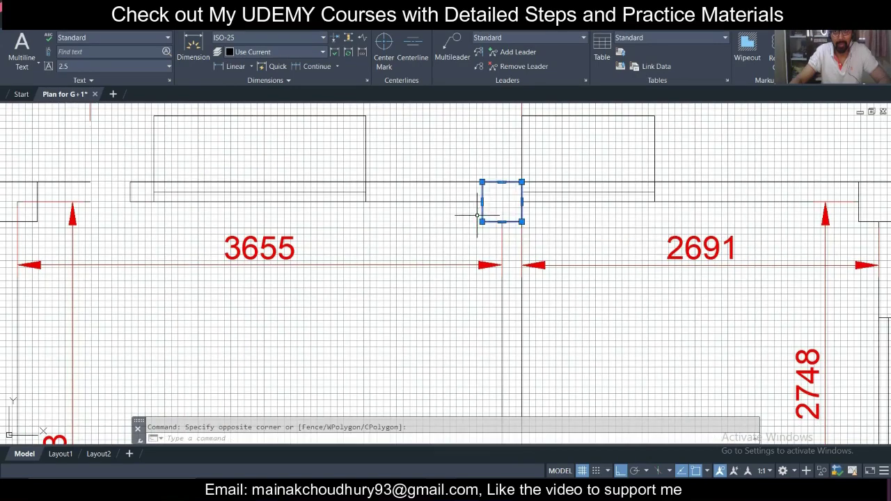
scroll(402, 206, "down", 3)
scroll(418, 198, "down", 4)
key("Escape")
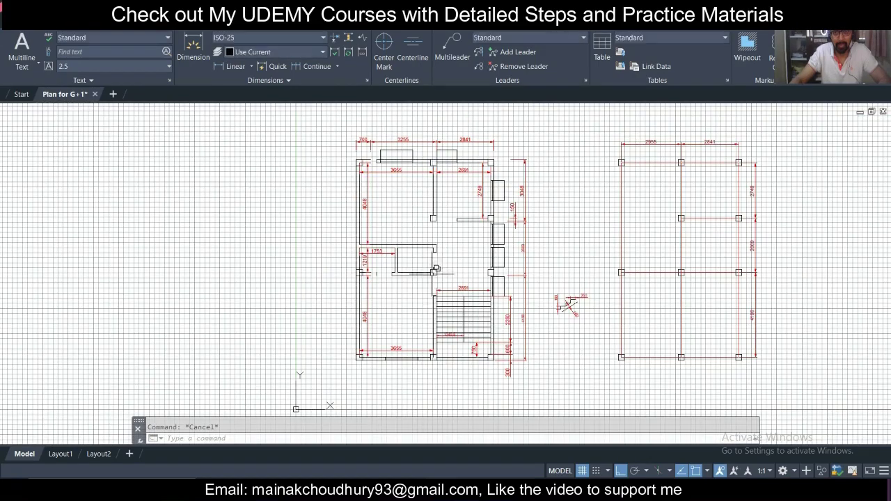
Step: Examine the dimensioned floor plan's rooms, staircase and columns alongside the column centre-line grid, highlighting the whole plan
scroll(466, 356, "up", 2)
middle_click_drag(452, 304, 445, 373)
mouse_move(390, 341)
middle_mouse_down()
mouse_move(401, 310)
mouse_move(436, 283)
mouse_move(441, 290)
mouse_move(364, 263)
middle_mouse_up()
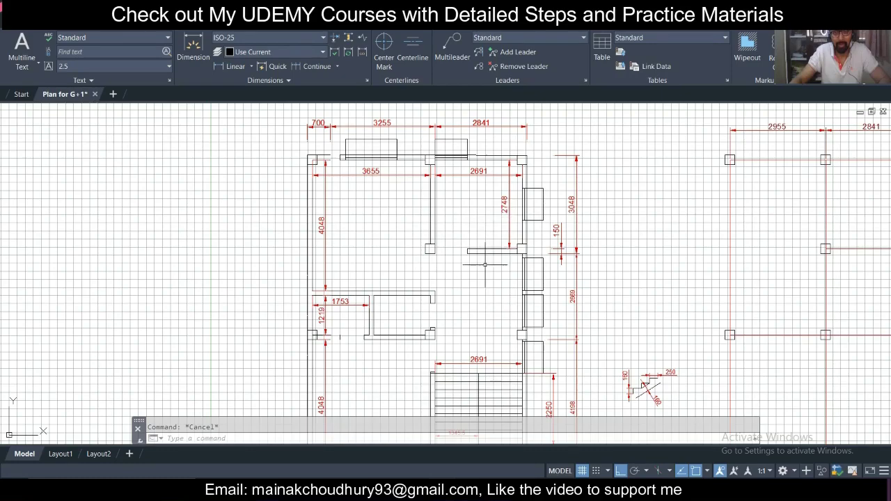
middle_click_drag(485, 264, 478, 220)
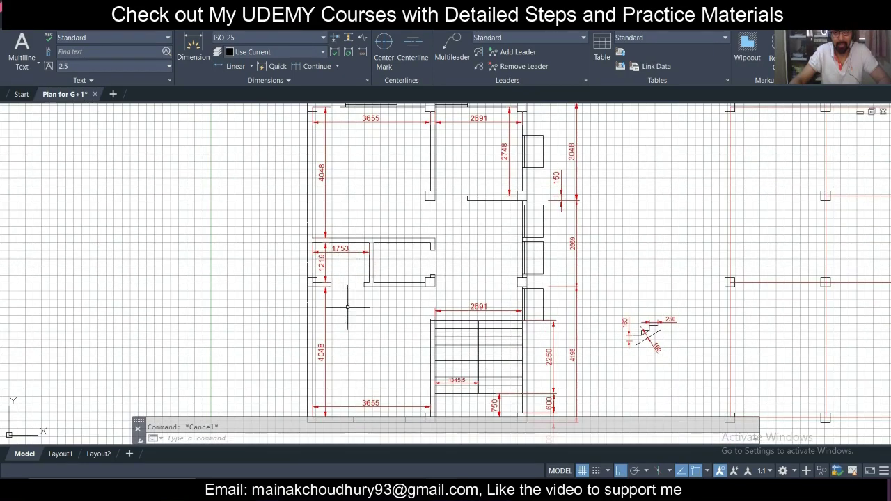
scroll(600, 314, "down", 4)
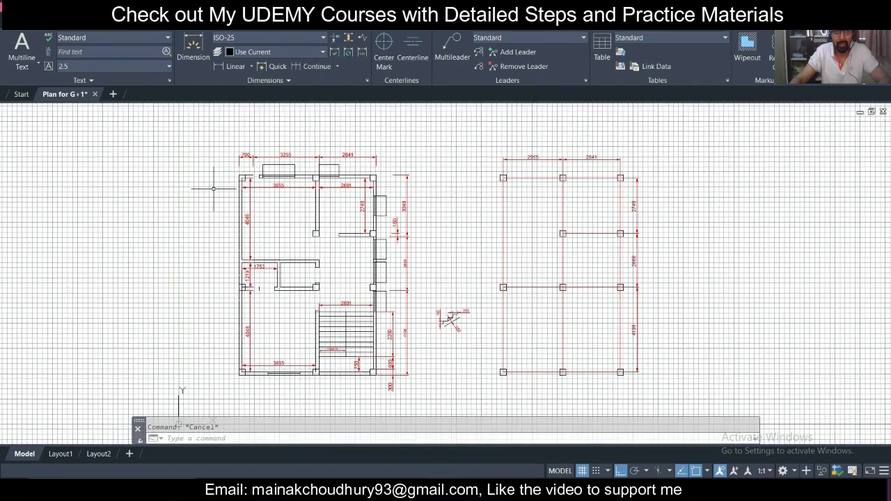
scroll(213, 189, "up", 4)
scroll(359, 150, "down", 3)
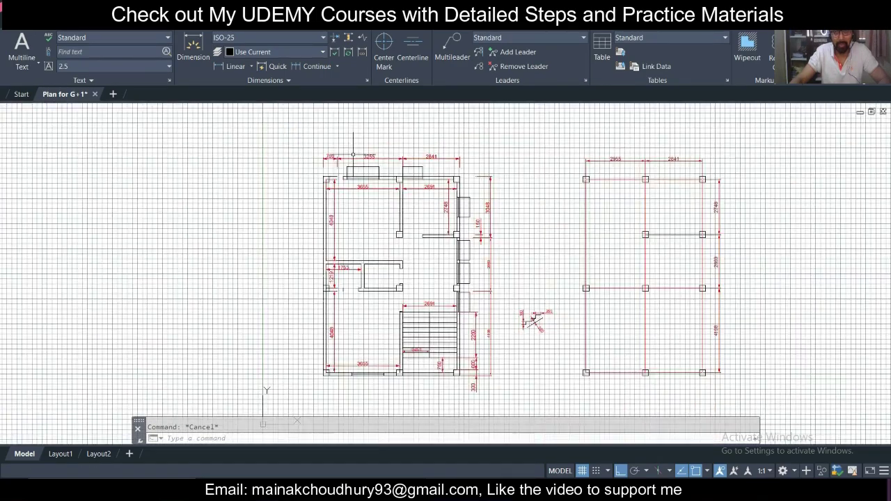
middle_click_drag(527, 318, 294, 318)
scroll(521, 187, "up", 3)
scroll(449, 198, "up", 2)
scroll(448, 197, "up", 1)
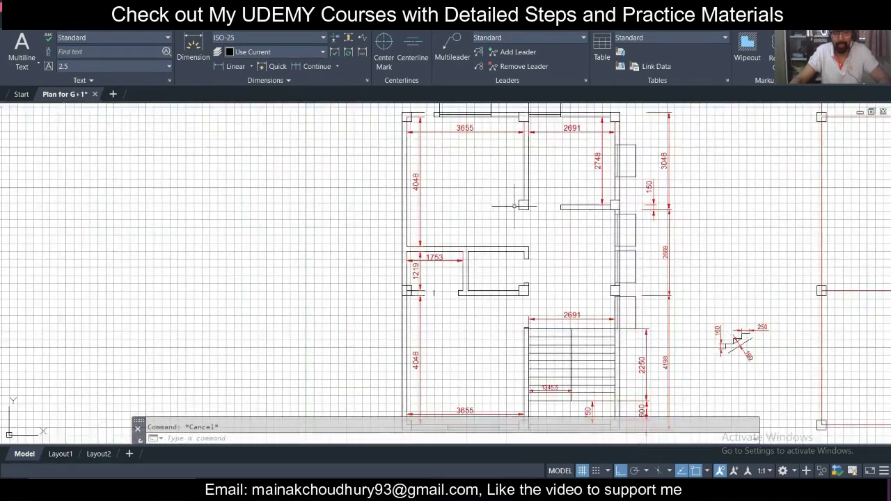
scroll(515, 207, "down", 1)
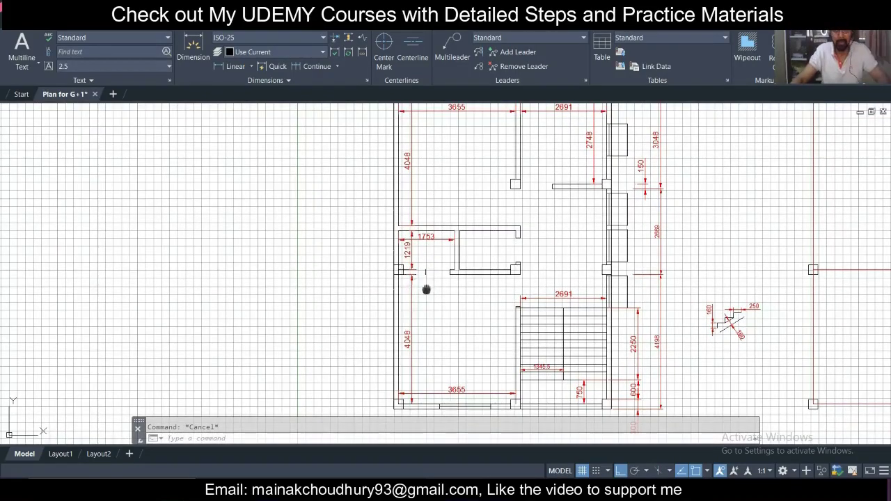
middle_click_drag(424, 288, 413, 265)
scroll(417, 285, "down", 2)
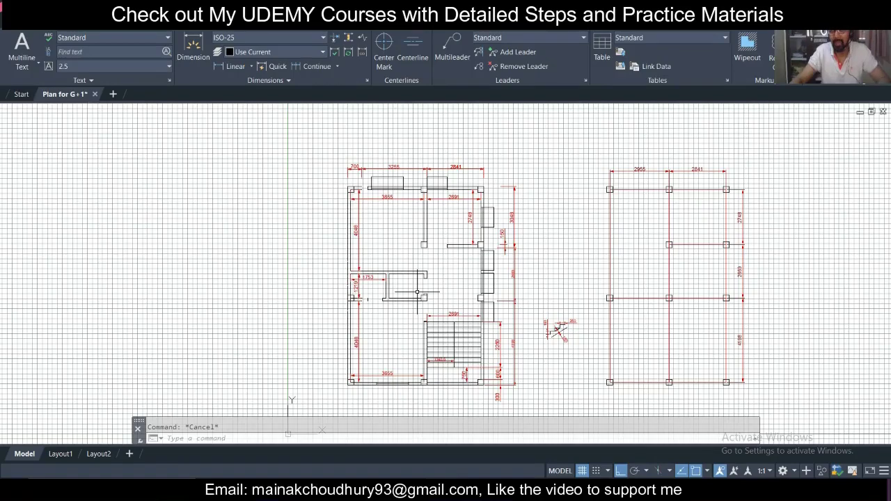
scroll(418, 293, "up", 5)
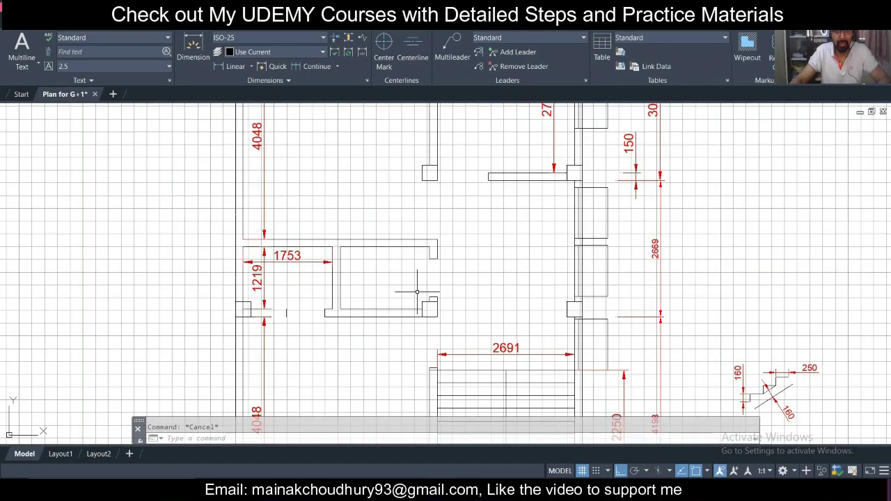
scroll(418, 292, "down", 2)
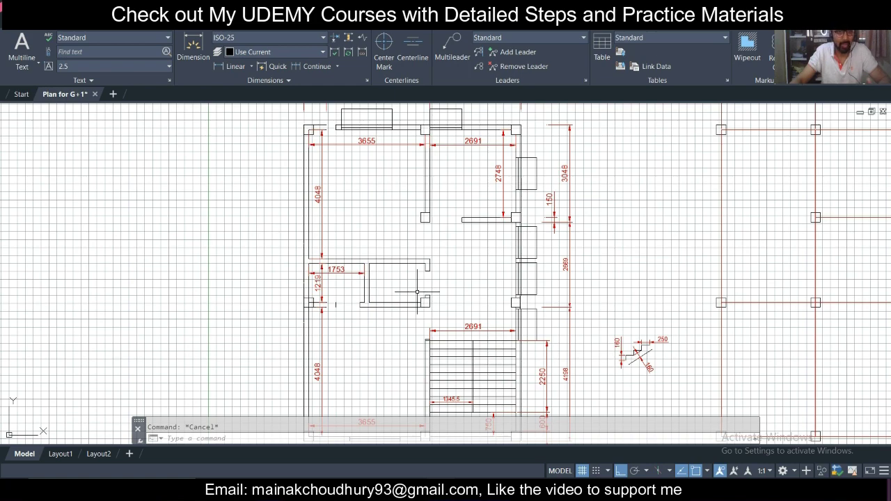
mouse_move(418, 293)
middle_mouse_down()
mouse_move(371, 297)
mouse_move(334, 282)
middle_mouse_up()
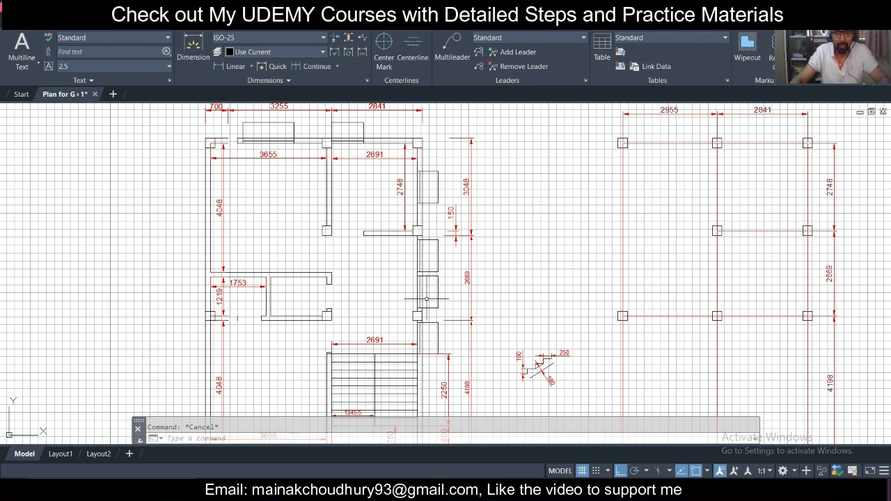
scroll(425, 304, "down", 4)
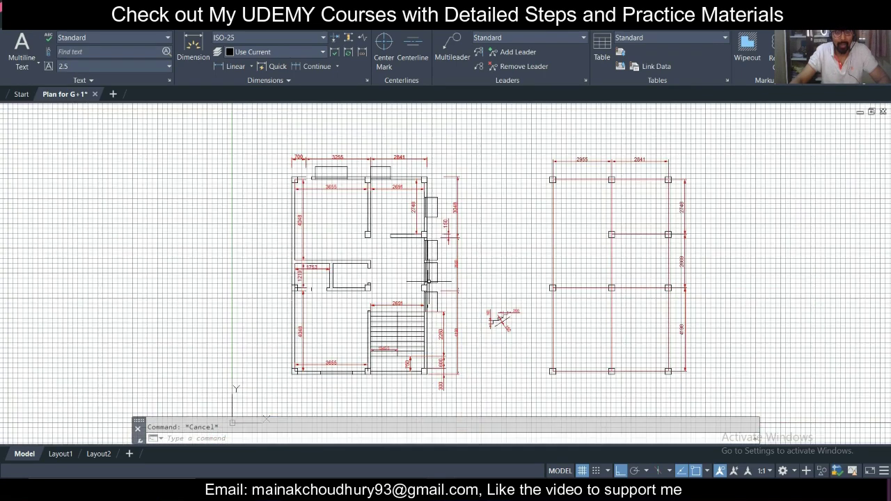
middle_click_drag(430, 288, 430, 286)
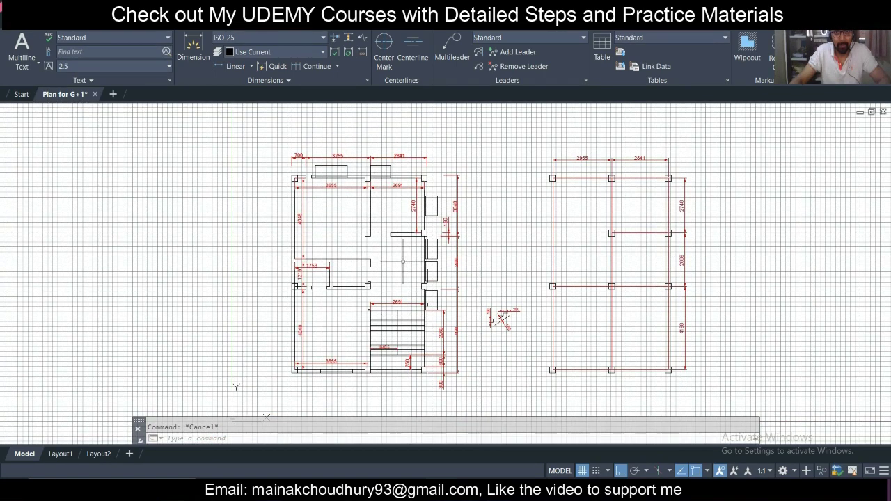
scroll(403, 262, "up", 2)
scroll(403, 253, "down", 2)
left_click(245, 108)
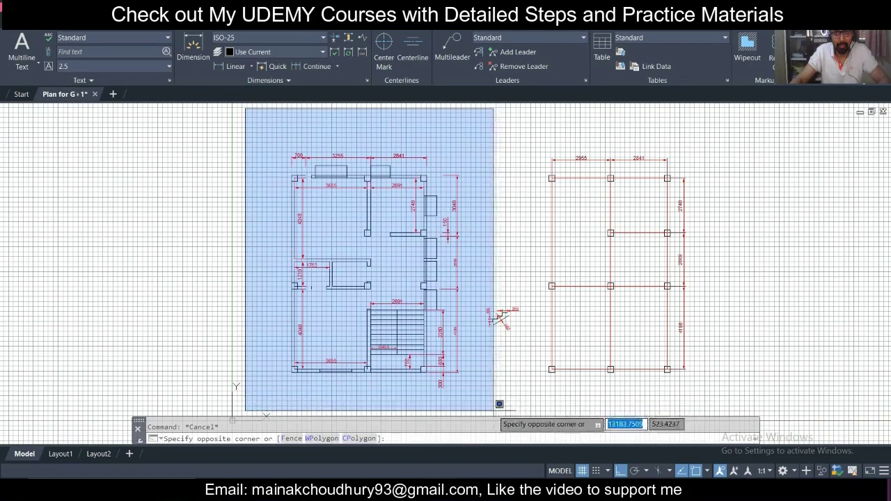
left_click(472, 409)
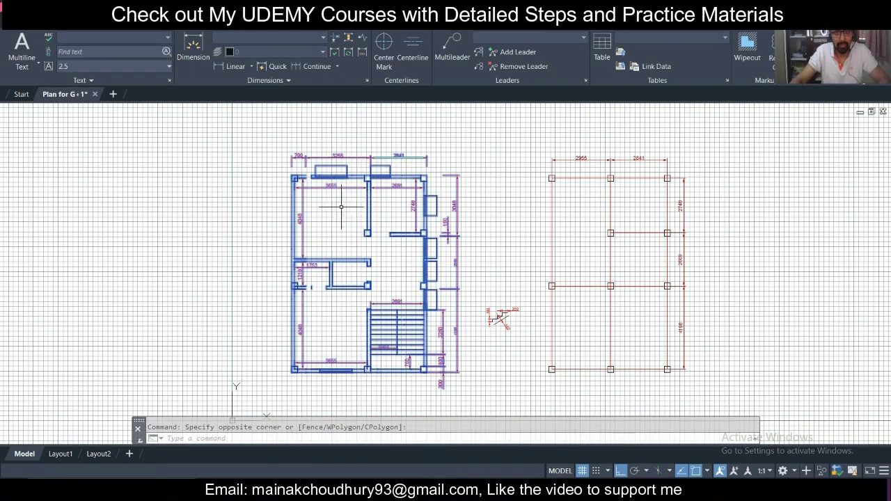
key("Escape")
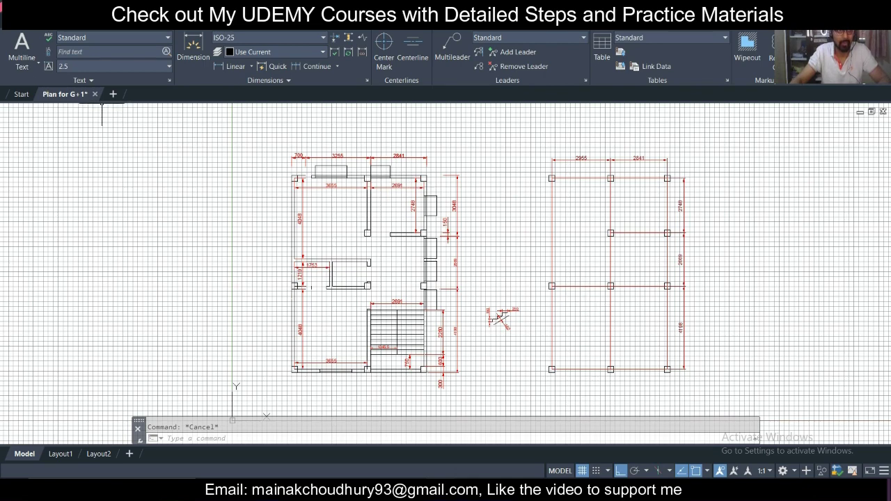
Step: Save a copy of the drawing as CL FOR STAAD in the NB folder
left_click(16, 14)
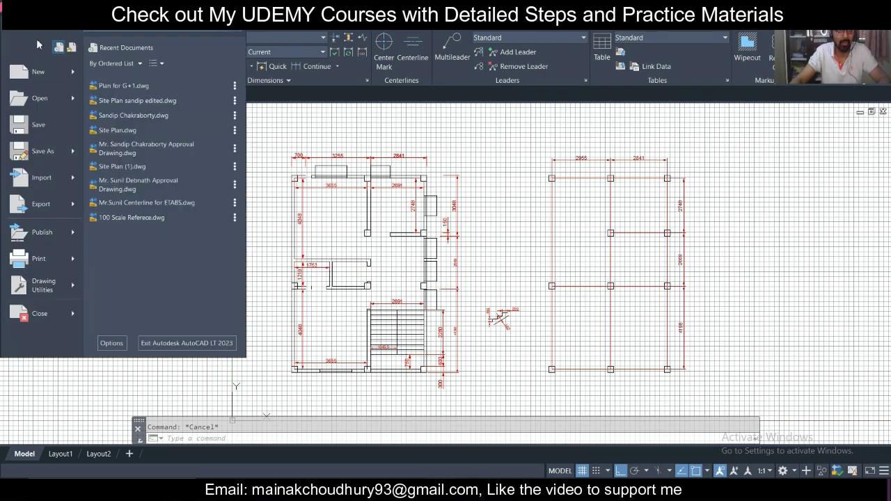
left_click(57, 154)
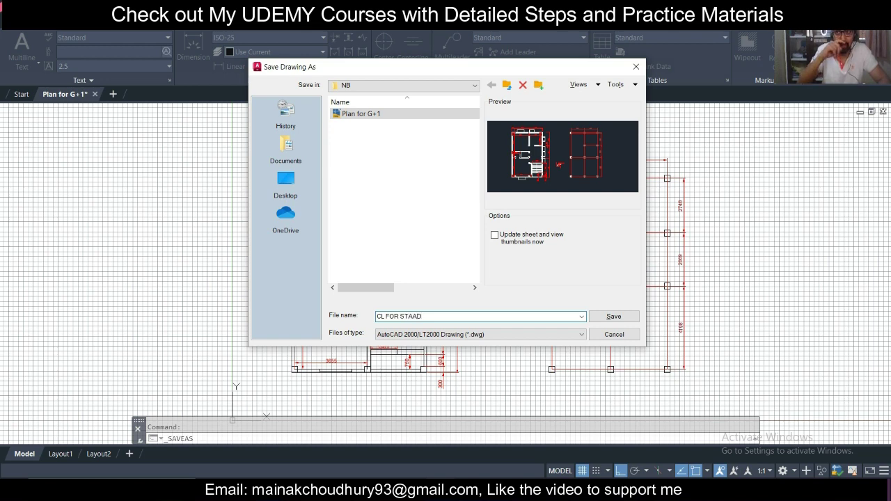
left_click(615, 318)
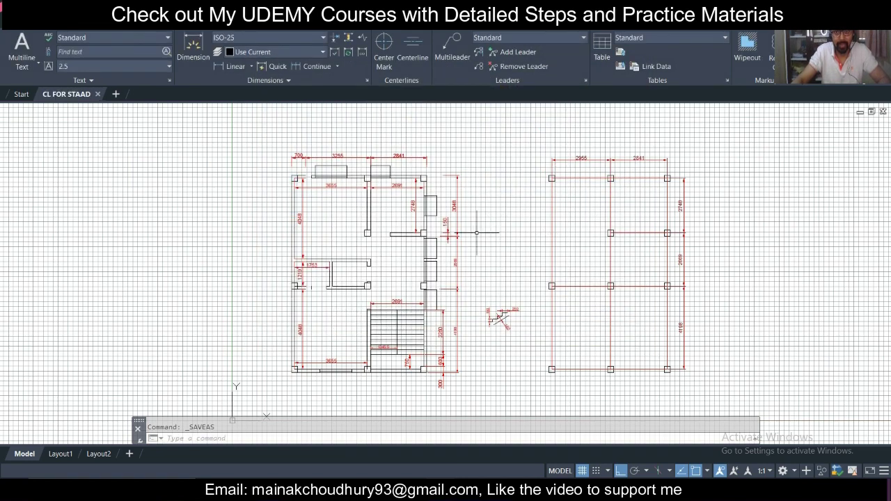
scroll(504, 240, "down", 2)
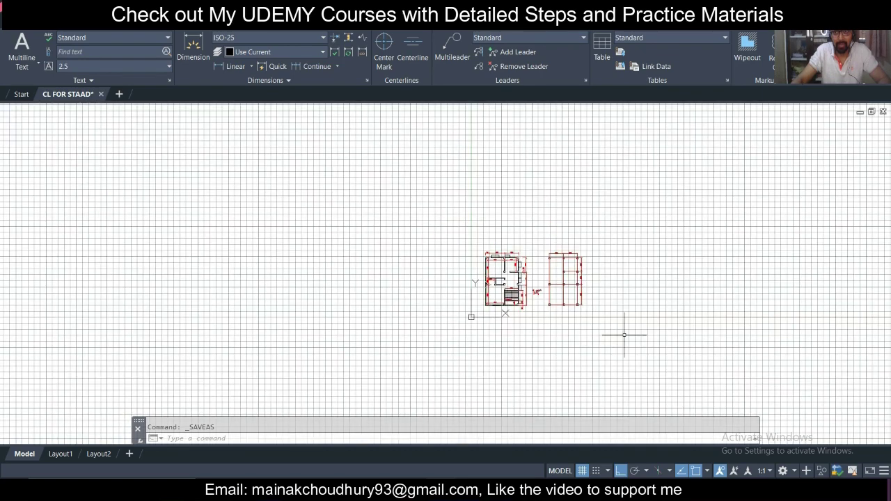
scroll(656, 348, "up", 3)
left_click(655, 348)
middle_click_drag(506, 272, 527, 313)
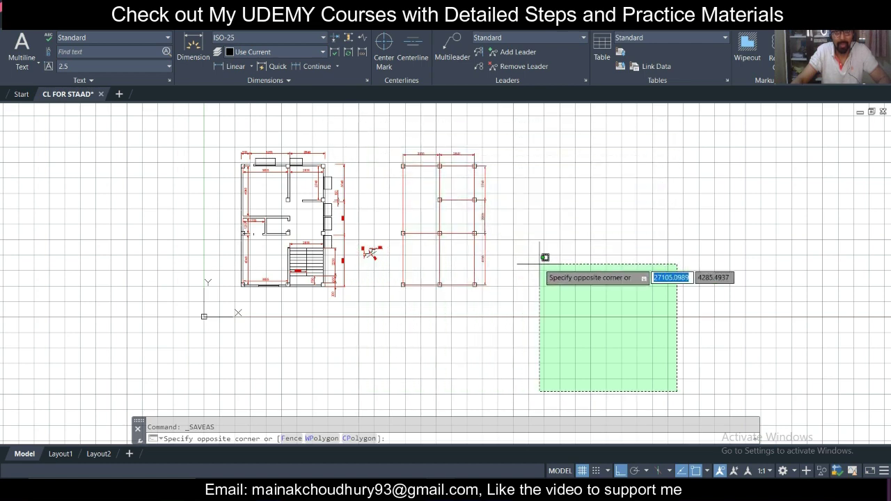
key("Escape")
scroll(439, 181, "up", 3)
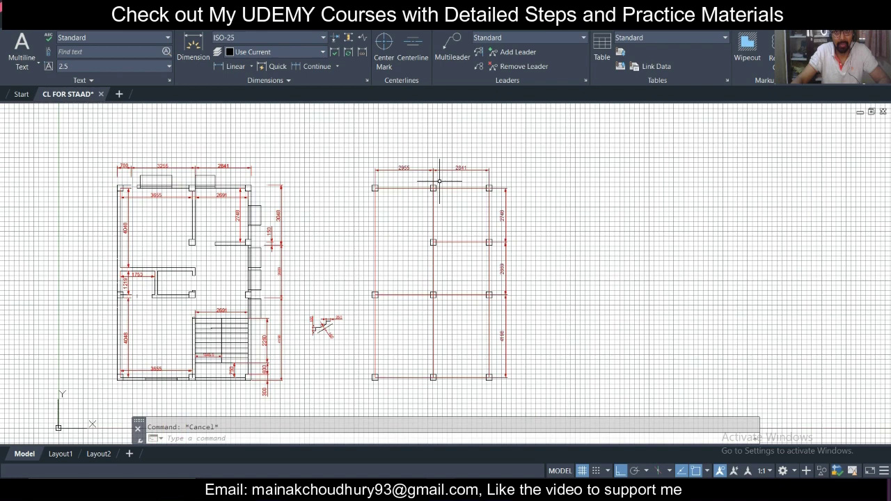
Step: Erase the column centre-line grid with its dimensions and the small stair detail beside the floor plan
scroll(439, 181, "down", 3)
left_click(556, 342)
left_click(357, 129)
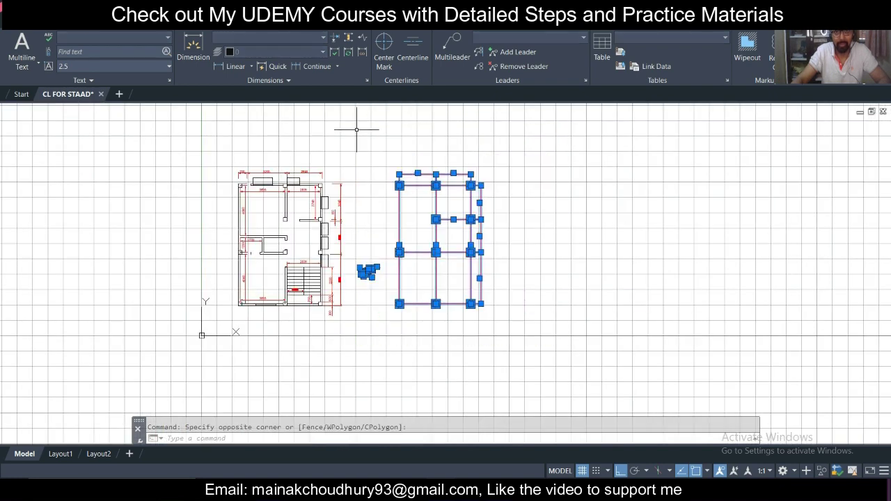
key("Delete")
Step: Use Select Similar on the dimensions above the plan's upper wall to pick all matching dimensions, and erase them
scroll(234, 193, "up", 3)
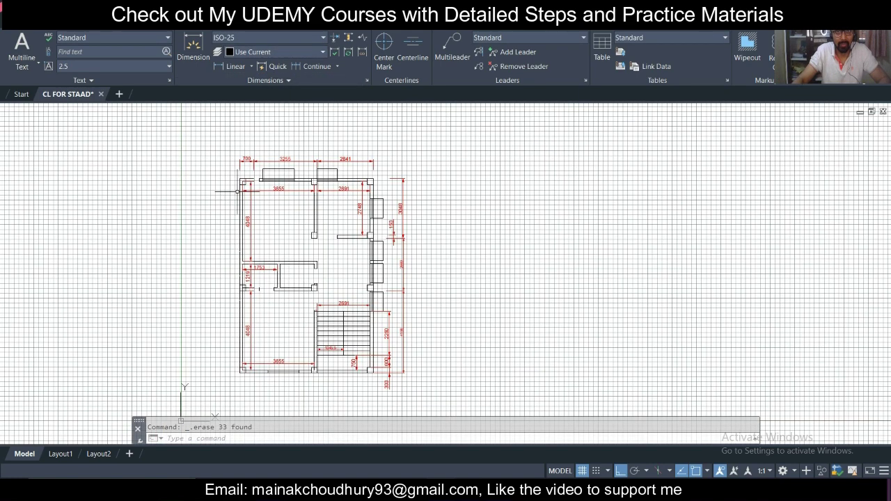
scroll(264, 197, "down", 3)
scroll(262, 233, "up", 6)
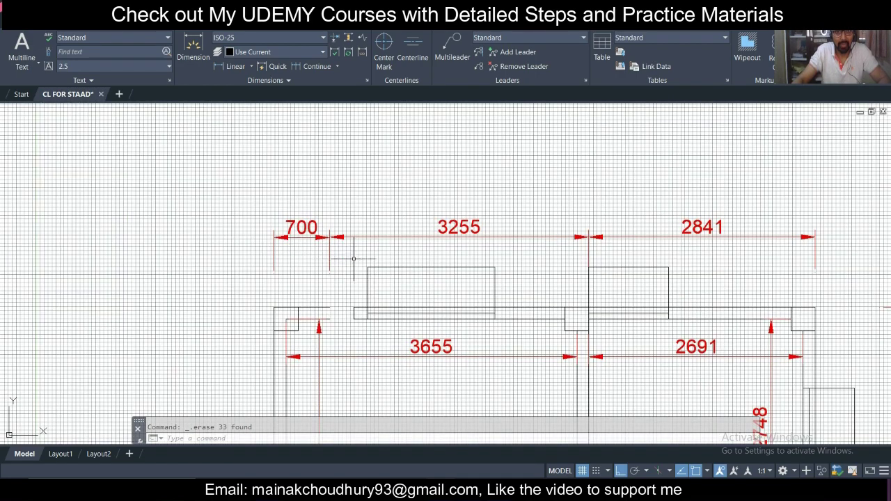
left_click(352, 259)
left_click(274, 193)
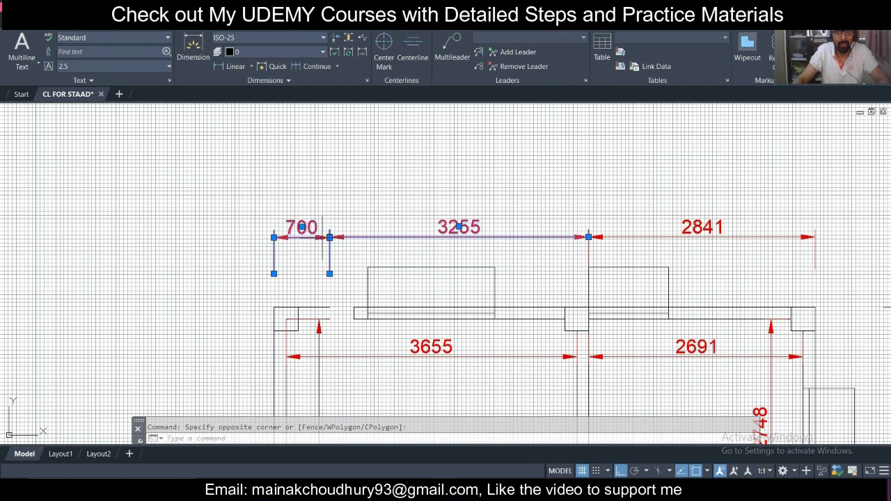
right_click(322, 186)
left_click(360, 384)
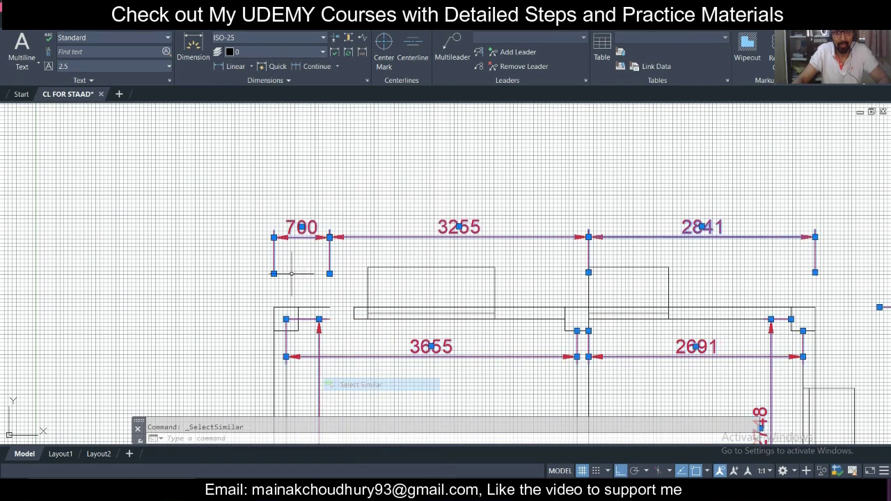
key("Delete")
Step: Erase the rectangular projections outside the windows along the plan's upper and right-hand walls
left_click(699, 285)
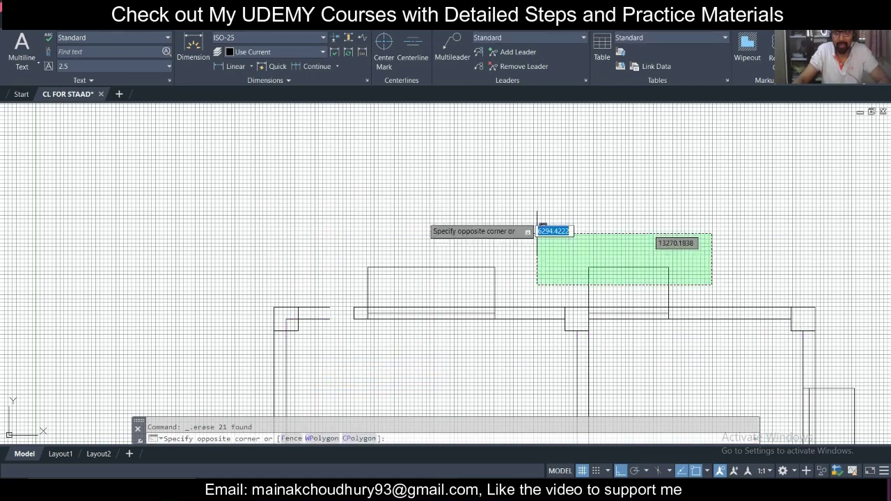
left_click(284, 189)
scroll(284, 189, "down", 4)
middle_click_drag(428, 295, 420, 171)
middle_click_drag(517, 163, 483, 209)
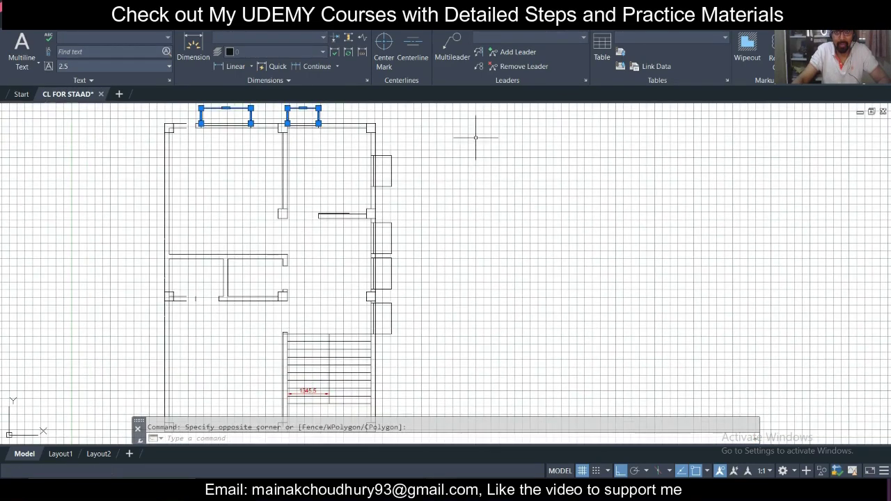
left_click(466, 127)
left_click(386, 352)
key("Delete")
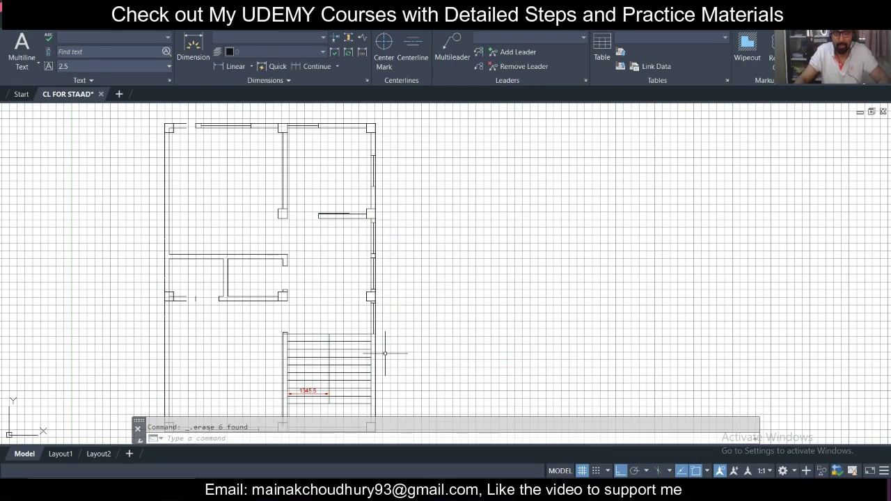
Step: Add an aligned dimension across the width of the plan's lower-left column
scroll(442, 280, "down", 3)
scroll(265, 385, "up", 5)
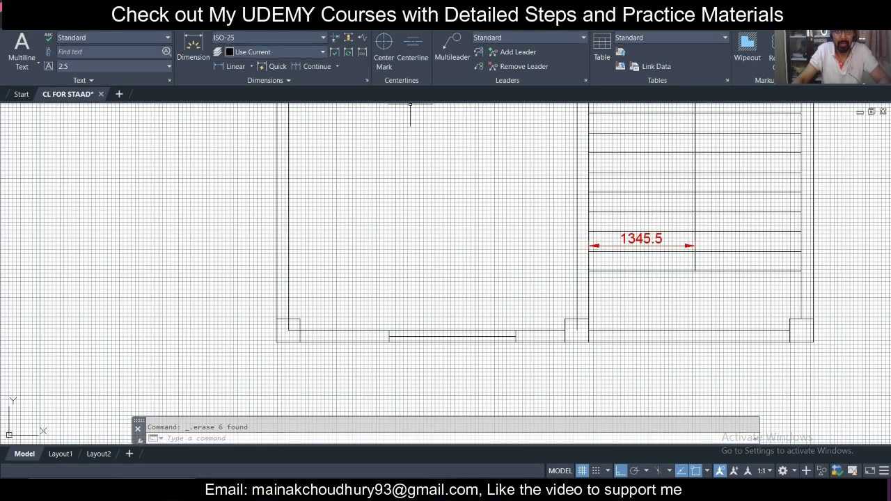
left_click(12, 29)
left_click(351, 38)
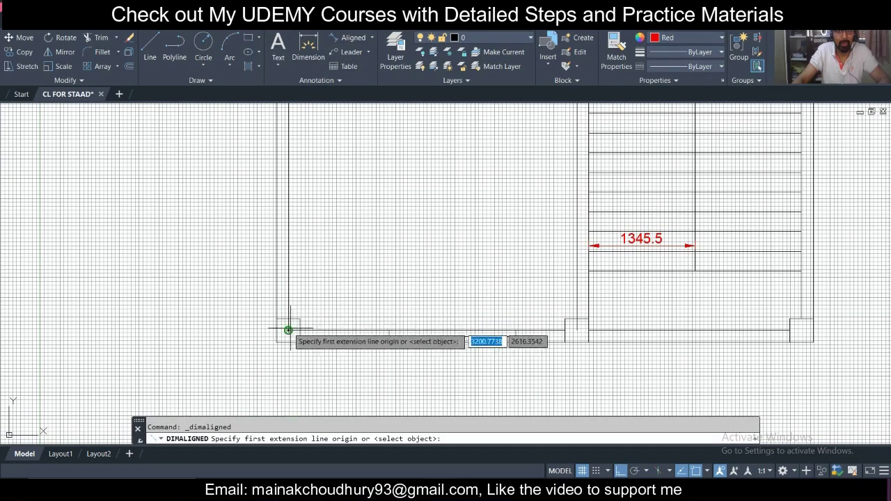
left_click(277, 318)
left_click(299, 318)
scroll(300, 306, "up", 5)
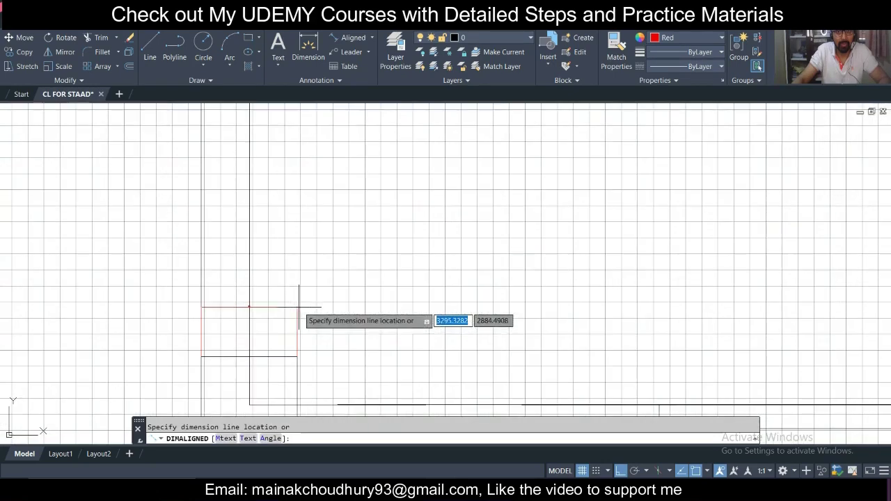
key("Escape")
left_click(258, 278)
scroll(259, 298, "down", 3)
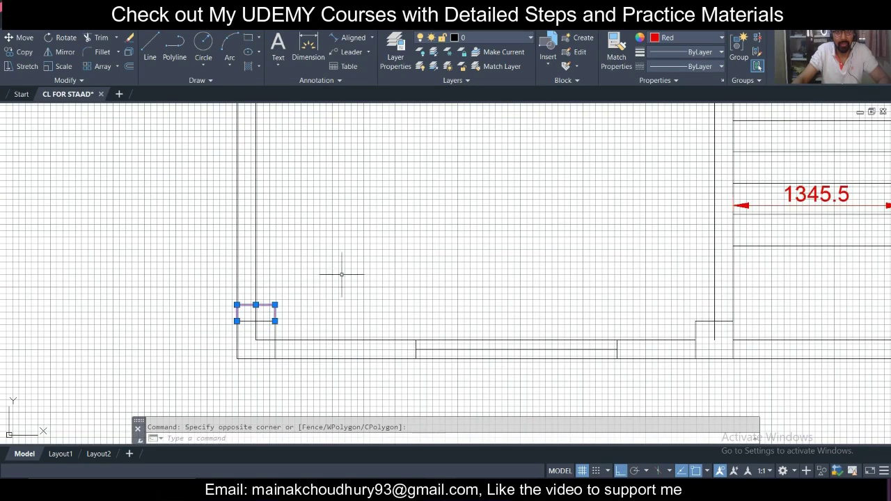
Step: Try to match the column dimension's properties to those of the 1345.5 stair dimension
left_click(827, 198)
type("ma")
key("Return")
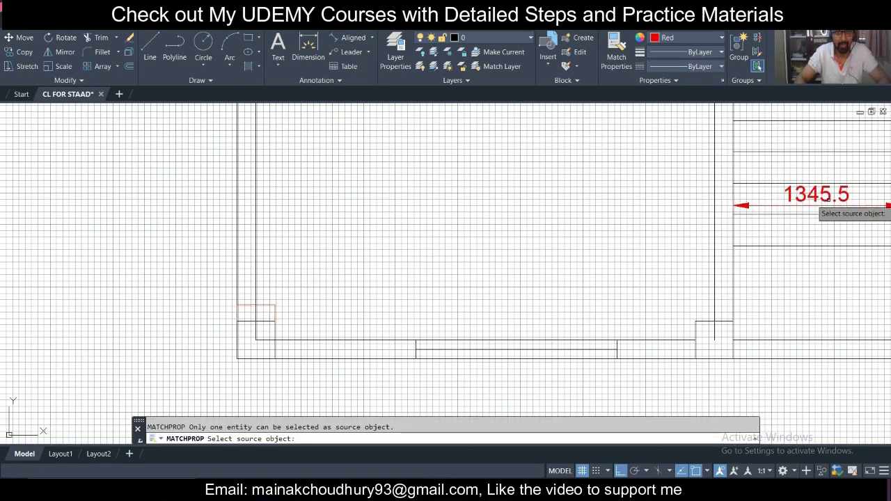
left_click(260, 305)
key("Escape")
left_click(797, 203)
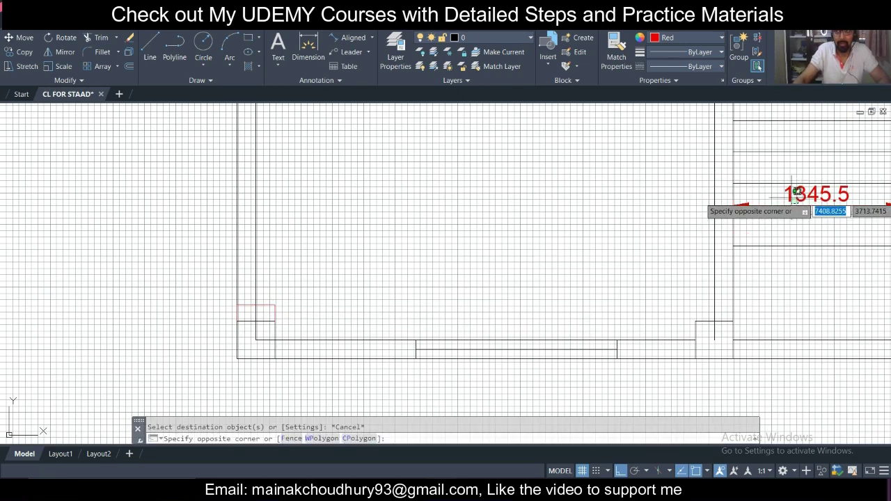
key("Escape")
left_click(788, 193)
left_click(774, 195)
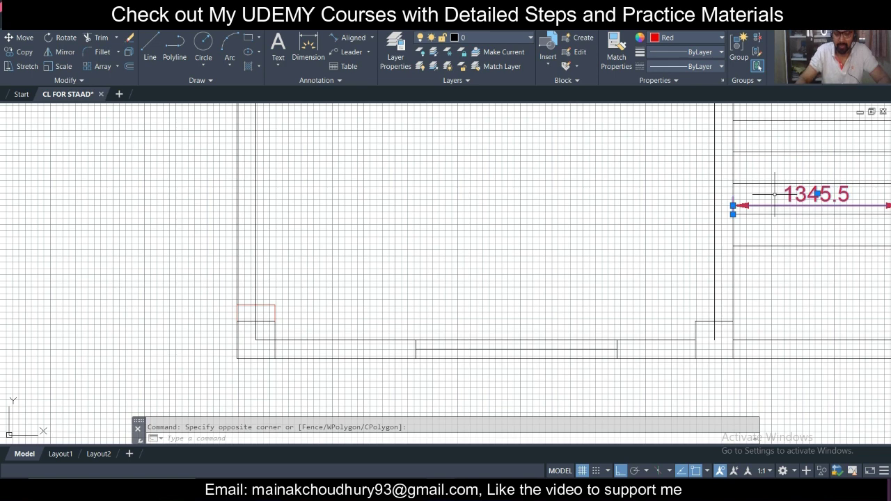
type("ma")
key("Return")
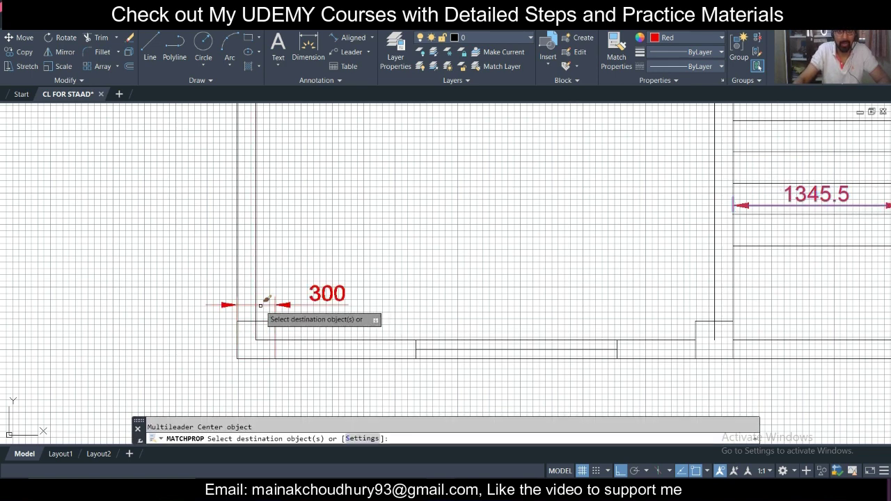
key("Escape")
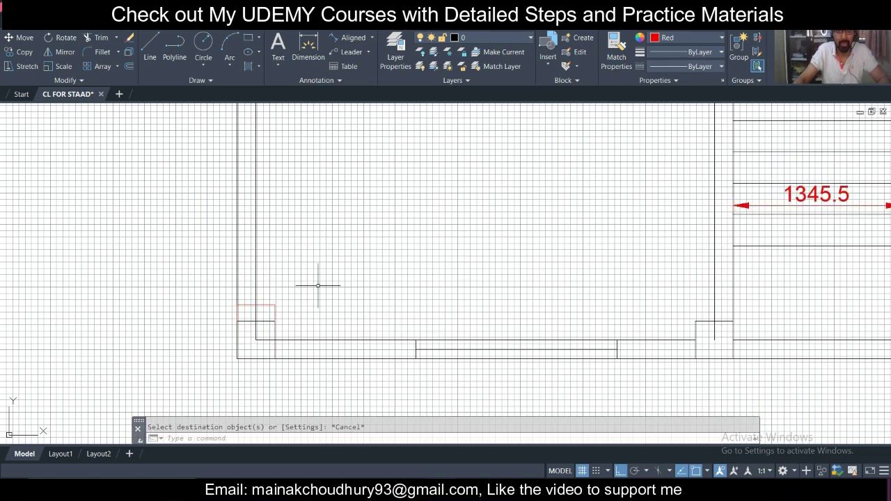
Step: Erase the dimension on the lower-left column and the dimension across the stair flight
left_click(273, 305)
left_click(268, 299)
key("Escape")
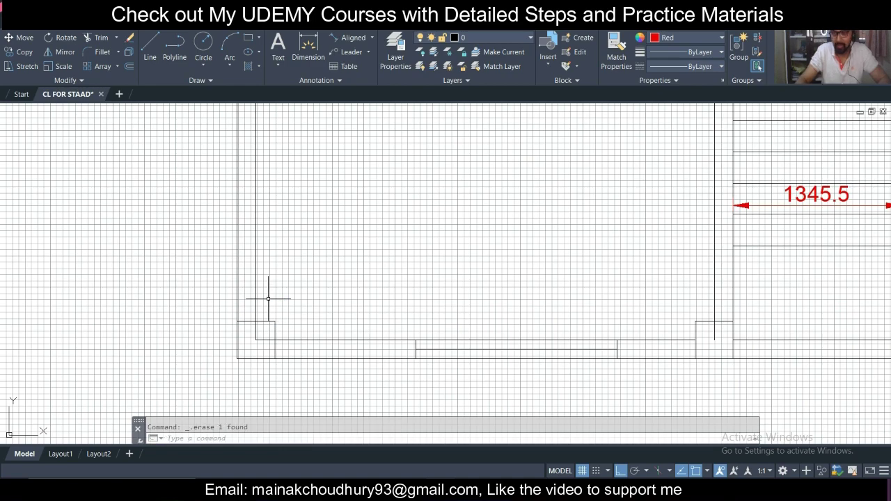
scroll(258, 297, "down", 3)
scroll(369, 251, "up", 5)
left_click(376, 271)
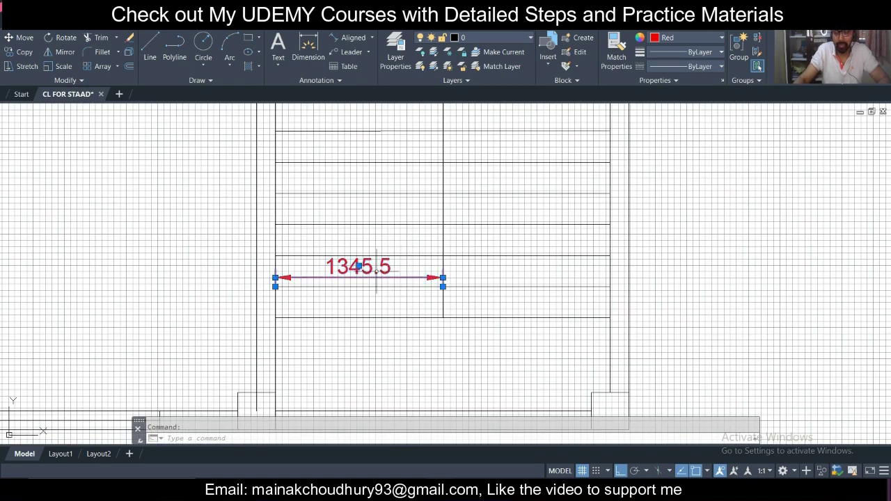
key("Delete")
Step: Draw a short vertical line upward from the midpoint of the upper-left column's top edge
scroll(376, 269, "down", 4)
scroll(238, 272, "up", 1)
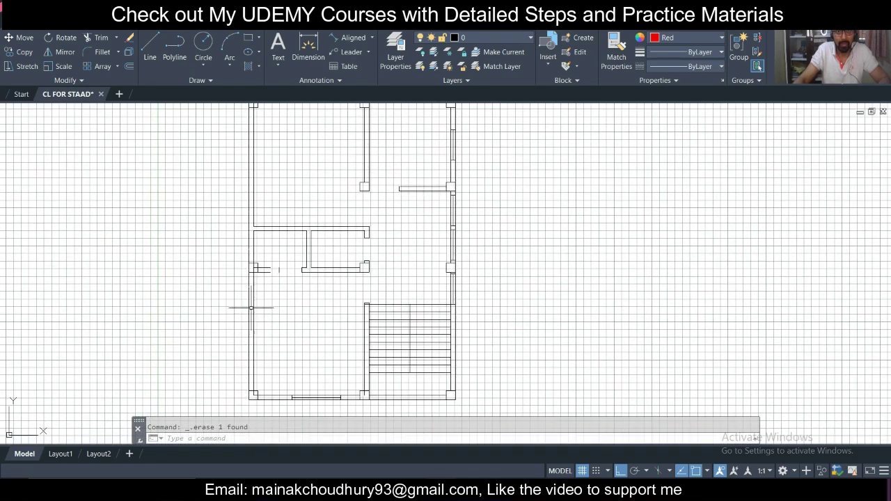
middle_click_drag(268, 249, 274, 299)
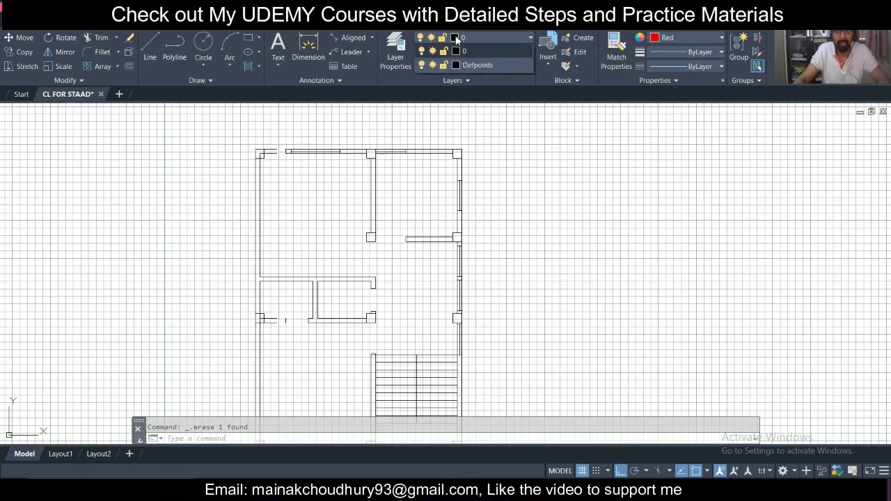
middle_click_drag(294, 111, 294, 131)
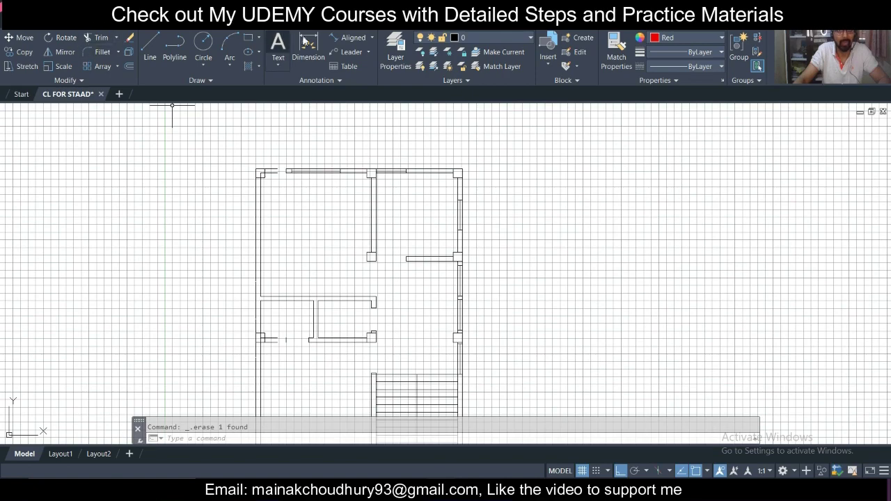
left_click(150, 50)
scroll(290, 156, "up", 4)
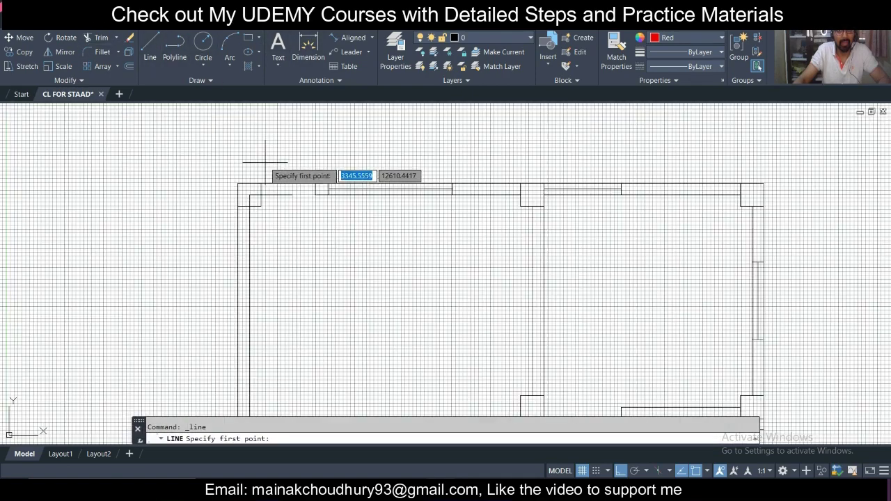
left_click(249, 194)
middle_click_drag(252, 167, 258, 248)
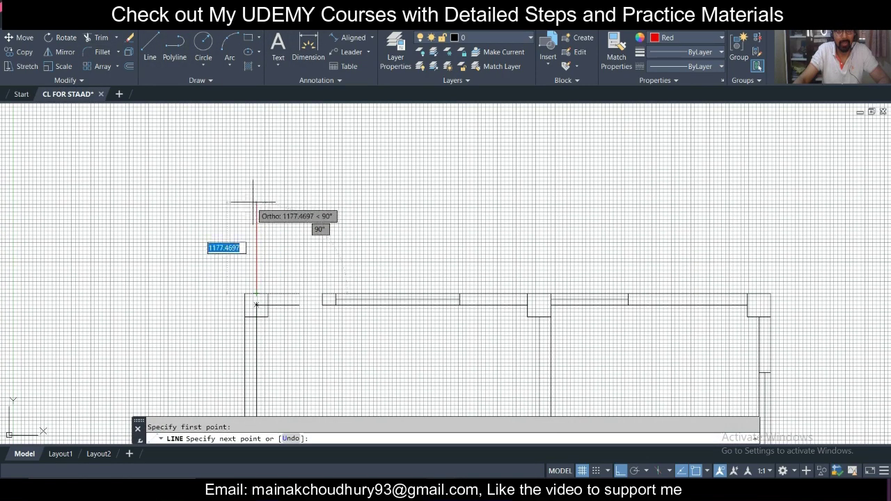
left_click(256, 209)
key("Escape")
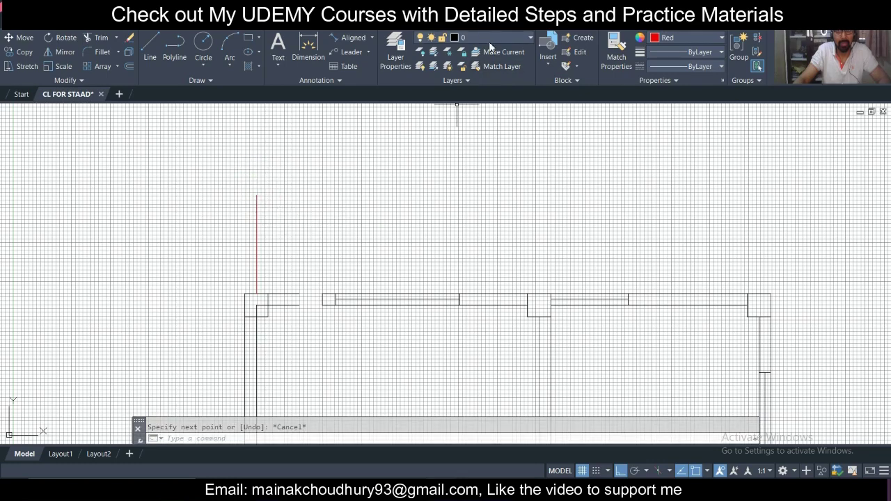
Step: Create a new layer named CL and set its colour to red
left_click(332, 252)
left_click(168, 195)
key("Escape")
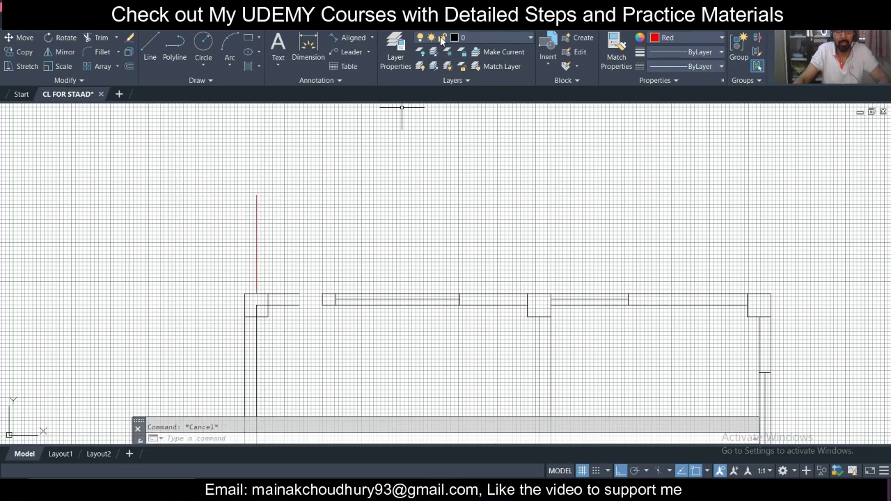
left_click(402, 48)
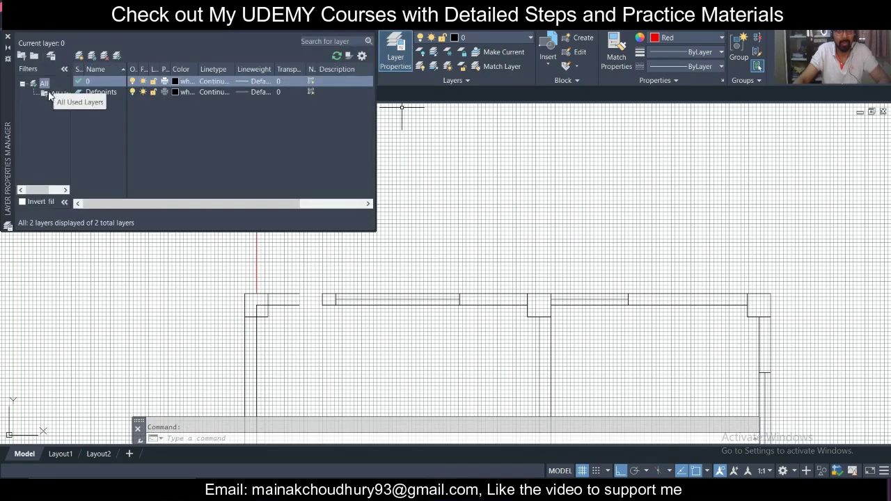
left_click(79, 56)
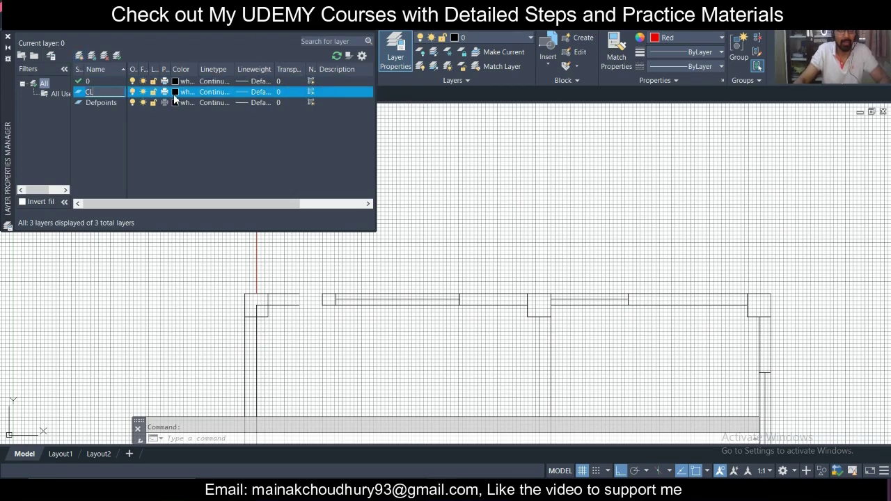
type("CL")
left_click(175, 91)
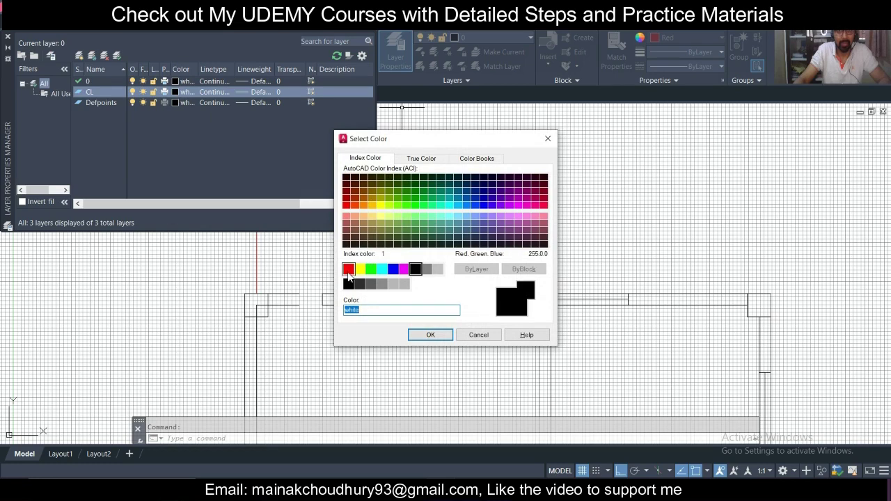
left_click(348, 271)
left_click(430, 335)
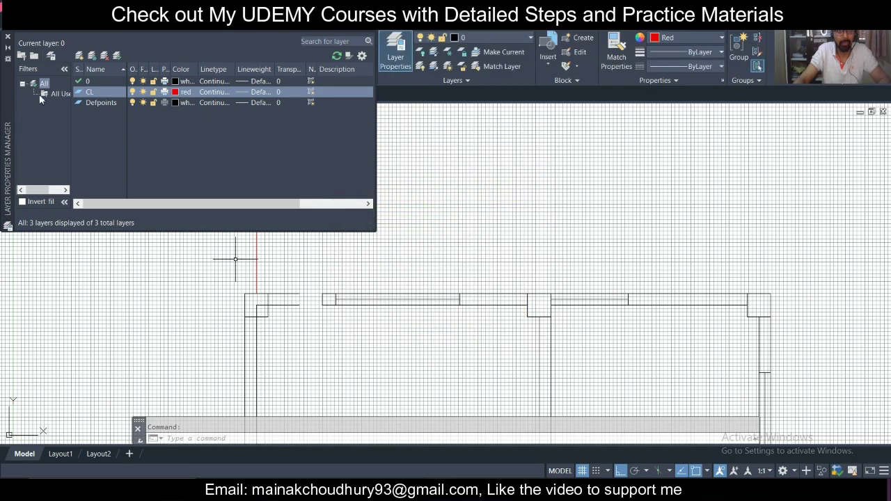
left_click(7, 34)
Step: Make CL the current layer and assign the vertical line above the upper-left column to it
left_click(514, 38)
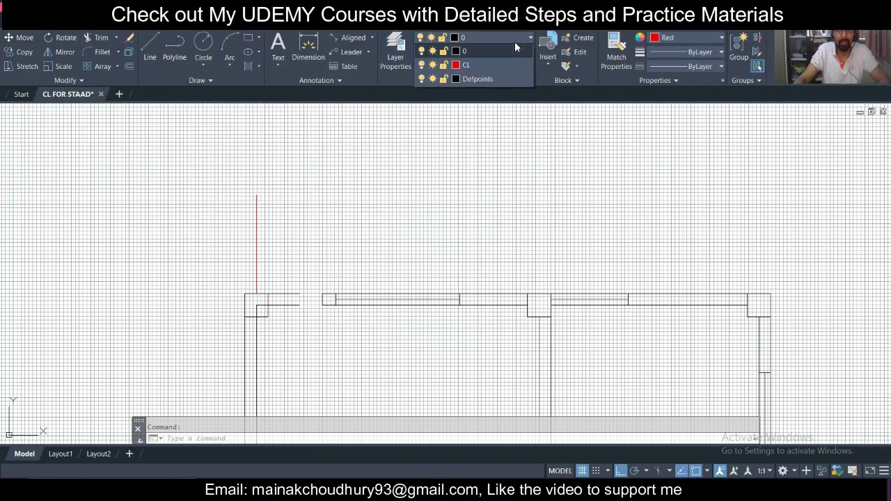
left_click(487, 65)
left_click(304, 262)
left_click(237, 213)
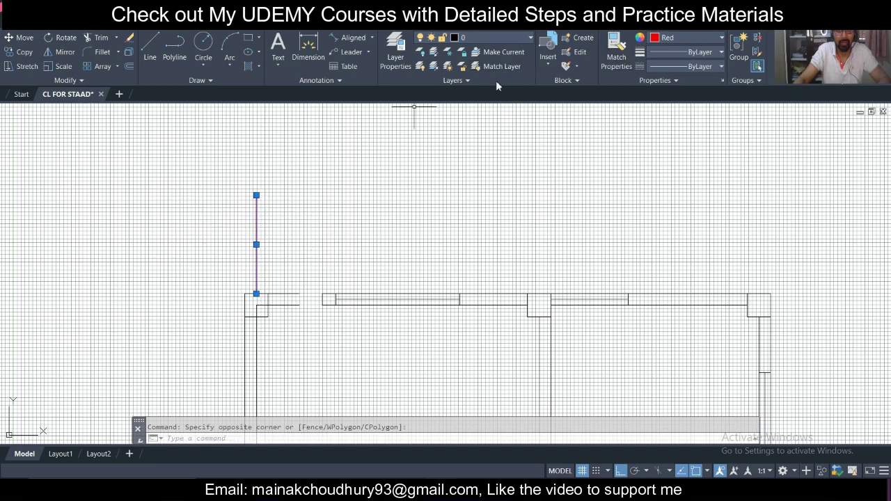
left_click(515, 38)
left_click(506, 68)
Step: Stretch the vertical line's lower end straight down past the lower-left column, beyond the plan's bottom wall
left_click(256, 293)
scroll(256, 293, "down", 5)
middle_click_drag(258, 294, 240, 160)
left_click(237, 385)
key("Escape")
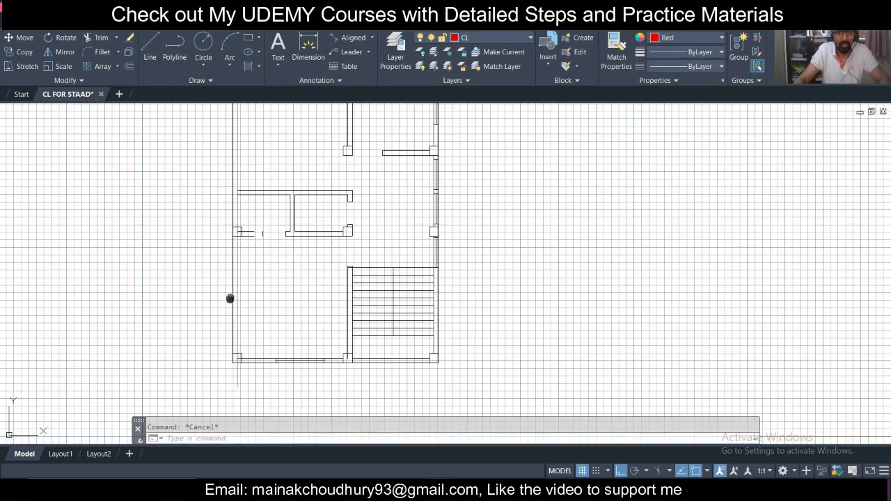
Step: Copy the left vertical centre line onto the centres of the middle and right-hand columns along the upper wall
middle_click_drag(239, 29, 238, 100)
scroll(259, 142, "up", 3)
scroll(259, 141, "up", 2)
left_click(252, 135)
left_click(185, 115)
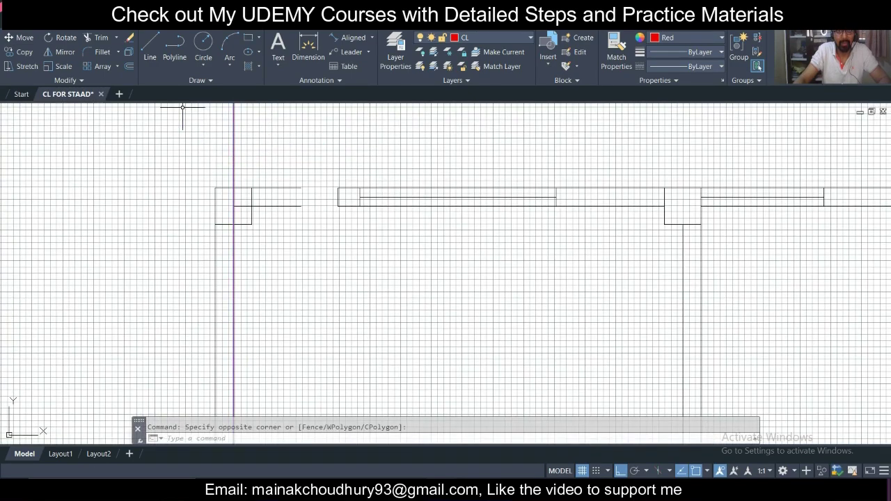
left_click(24, 51)
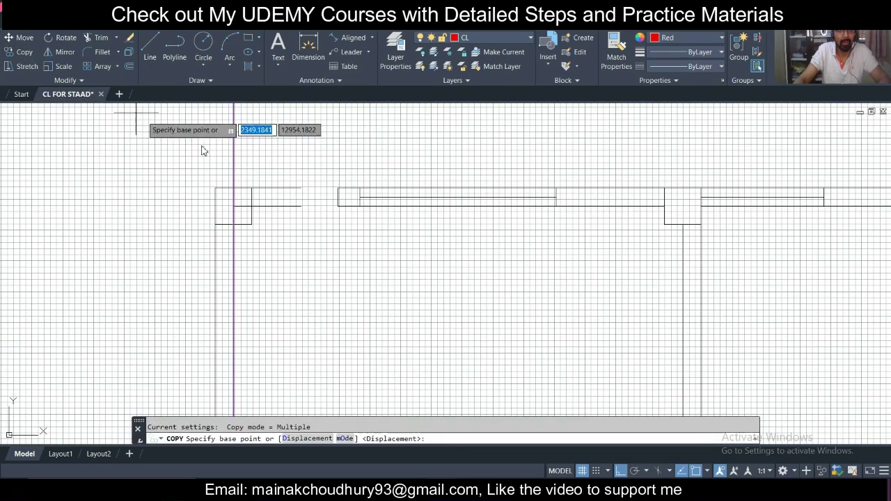
left_click(234, 206)
left_click(685, 185)
middle_click_drag(666, 188, 177, 181)
scroll(543, 179, "down", 3)
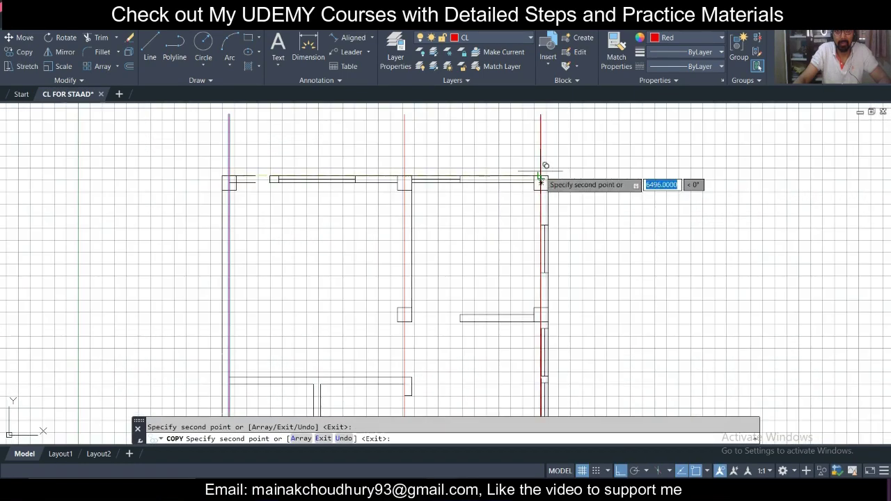
key("Escape")
Step: Draw a horizontal line outward to the left from the upper-left column
middle_click_drag(311, 178, 314, 220)
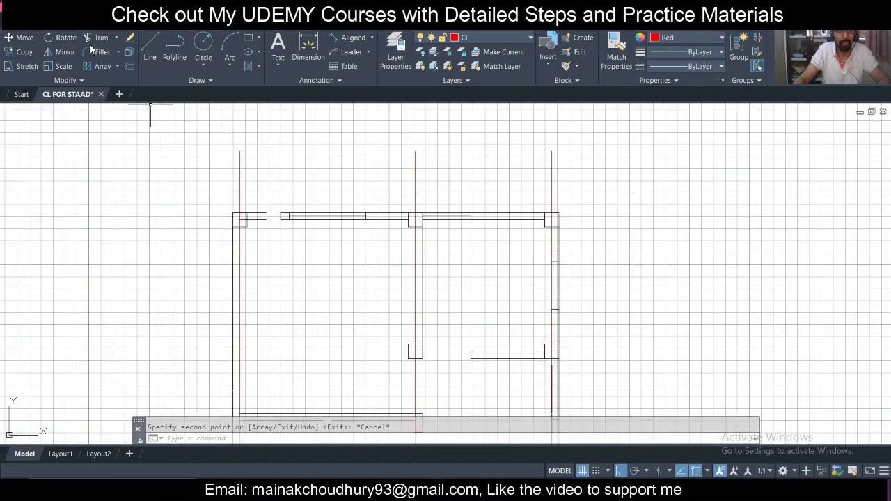
left_click(150, 46)
scroll(237, 222, "up", 2)
left_click(242, 218)
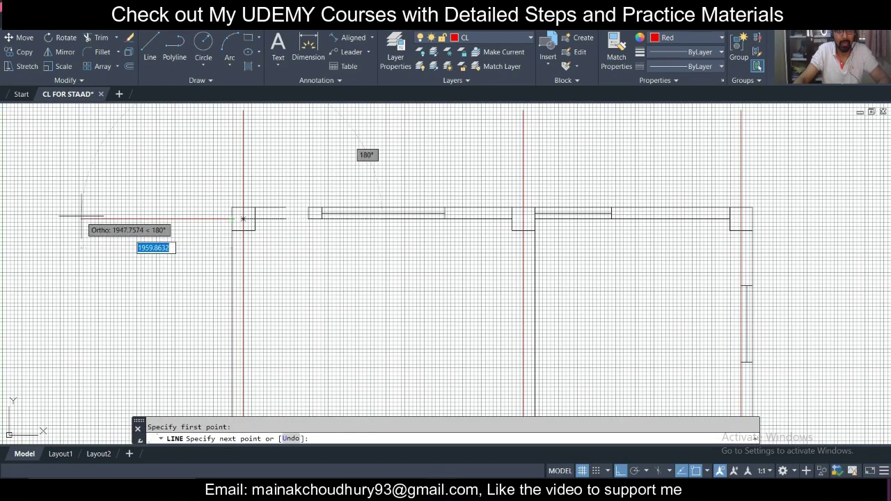
left_click(125, 218)
left_click(198, 219)
key("Escape")
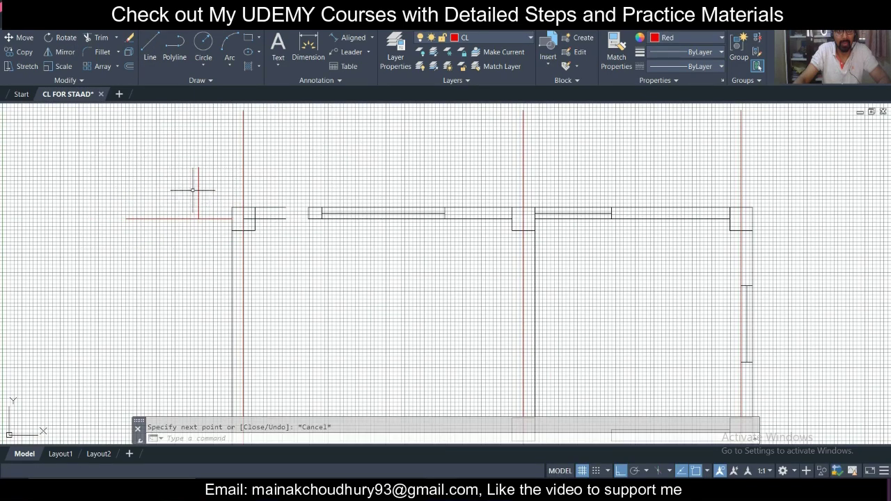
Step: Erase the stray vertical segment and the horizontal line beside the upper-left column
left_click(208, 191)
left_click(179, 165)
key("Delete")
left_click(209, 241)
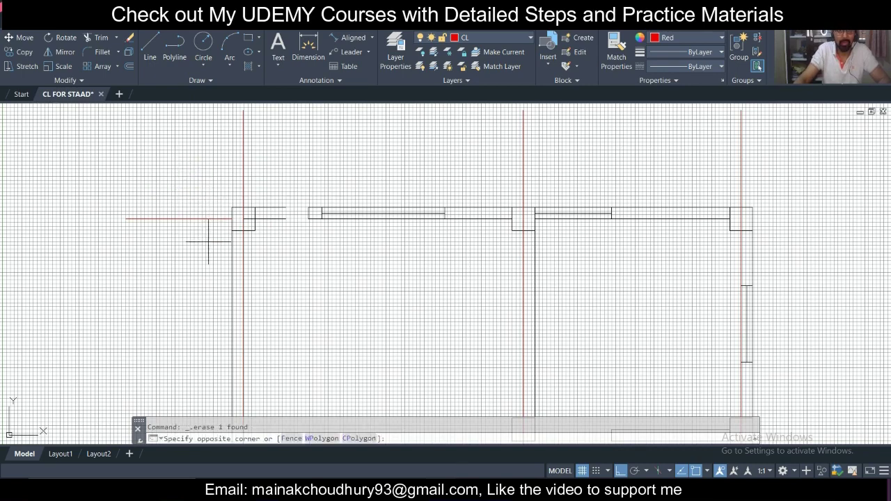
left_click(213, 216)
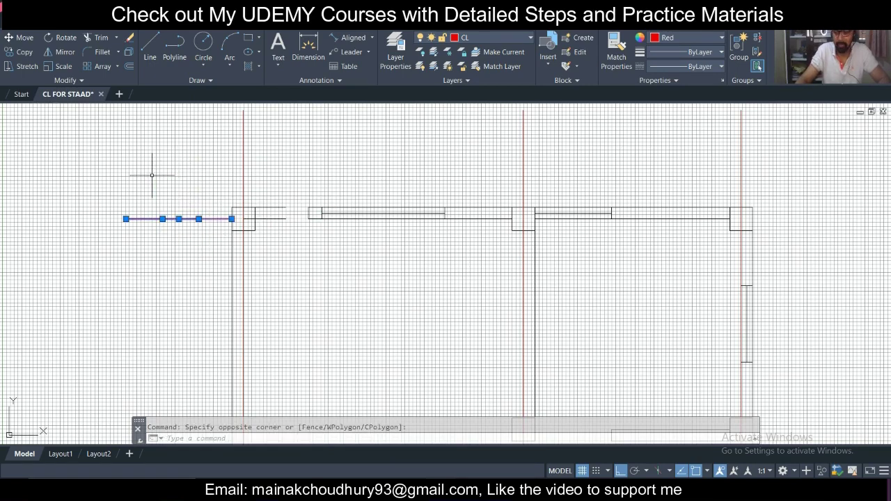
key("Delete")
Step: Draw a horizontal line about 1524 long outward to the left from the midpoint of the upper-left column's outer side
left_click(150, 50)
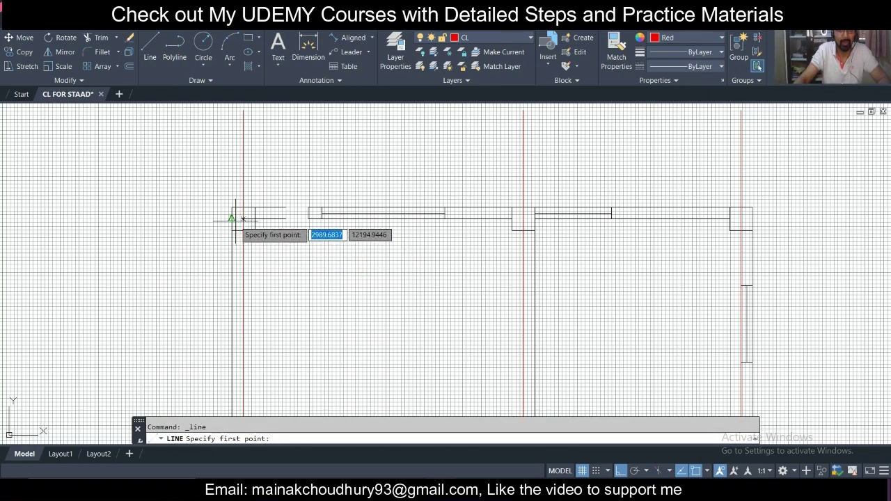
left_click(233, 218)
left_click(115, 218)
key("Escape")
Step: Stretch the horizontal line's inner end straight across the upper row of columns to beyond the upper-right column
left_click(193, 248)
left_click(175, 181)
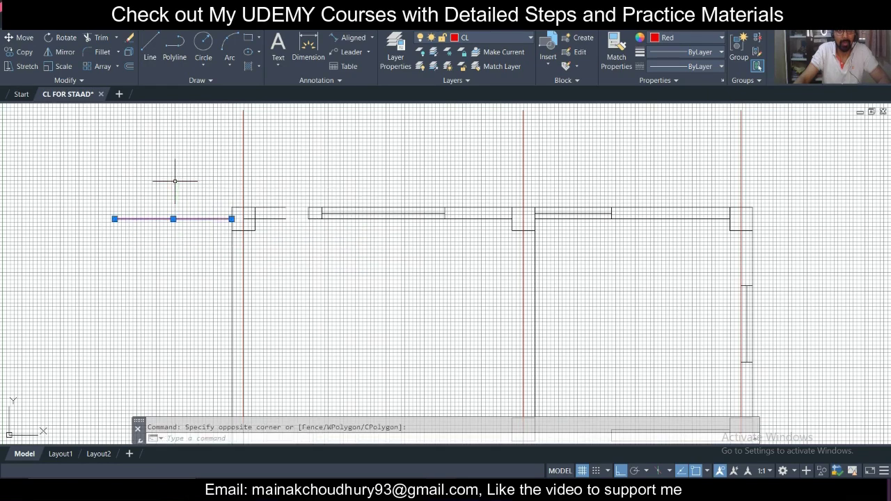
left_click(232, 218)
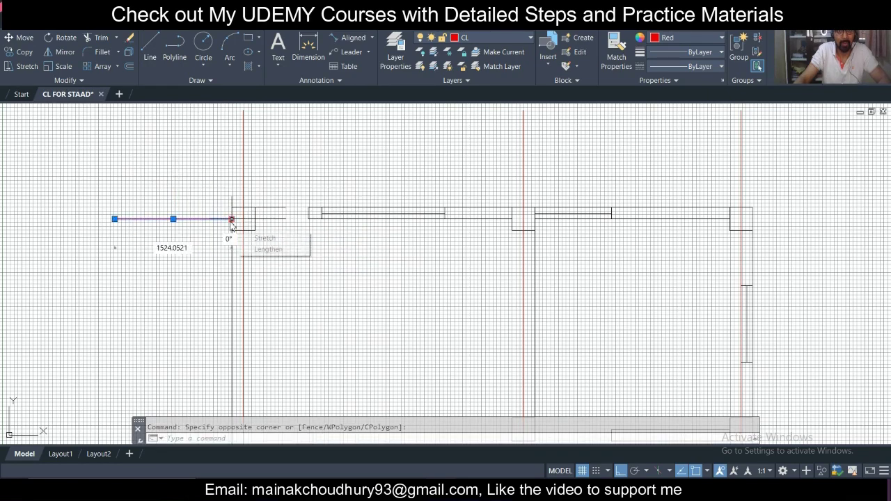
left_click(828, 218)
Step: Copy the upper horizontal centre line down onto the centre of the left wall's middle column, using the upper-left column's side midpoint as base
left_click(835, 249)
left_click(256, 110)
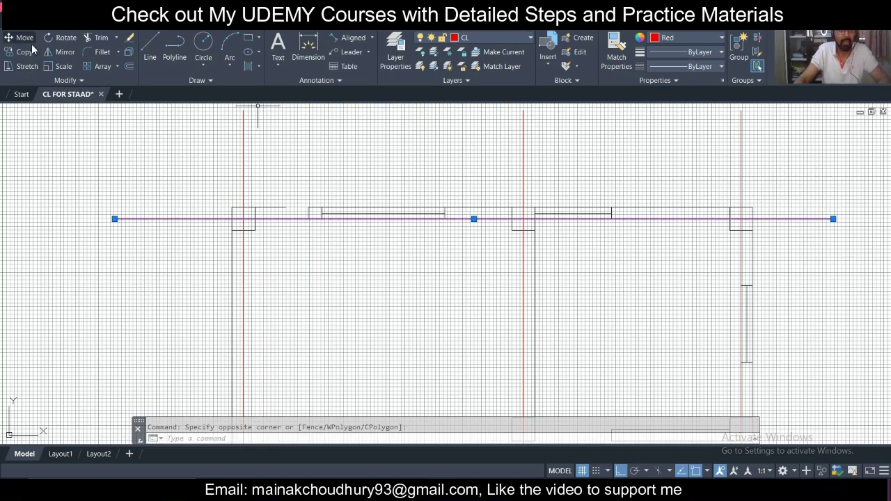
left_click(26, 53)
left_click(231, 219)
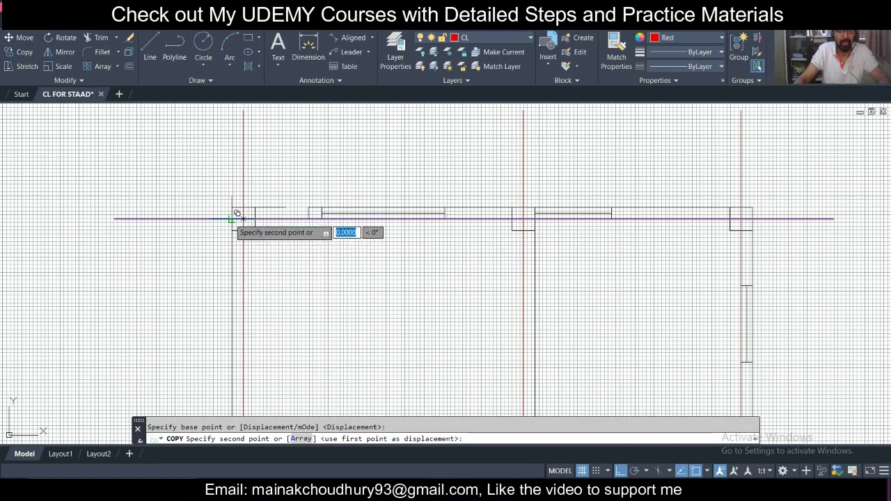
scroll(240, 181, "up", 4)
middle_click_drag(247, 307, 267, 213)
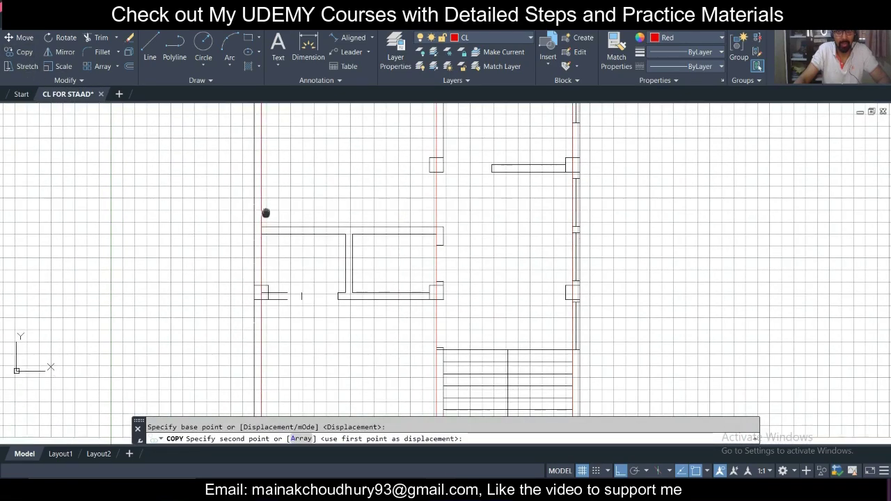
scroll(256, 286, "up", 3)
left_click(258, 277)
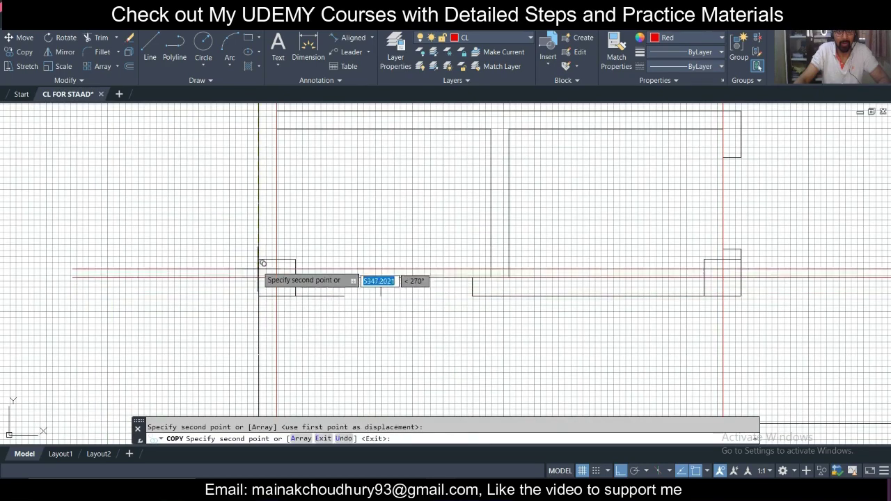
Step: Place another copy of the horizontal centre line through the centres of the bottom row of columns and finish copying
scroll(259, 292, "down", 3)
scroll(276, 149, "up", 2)
scroll(291, 224, "down", 2)
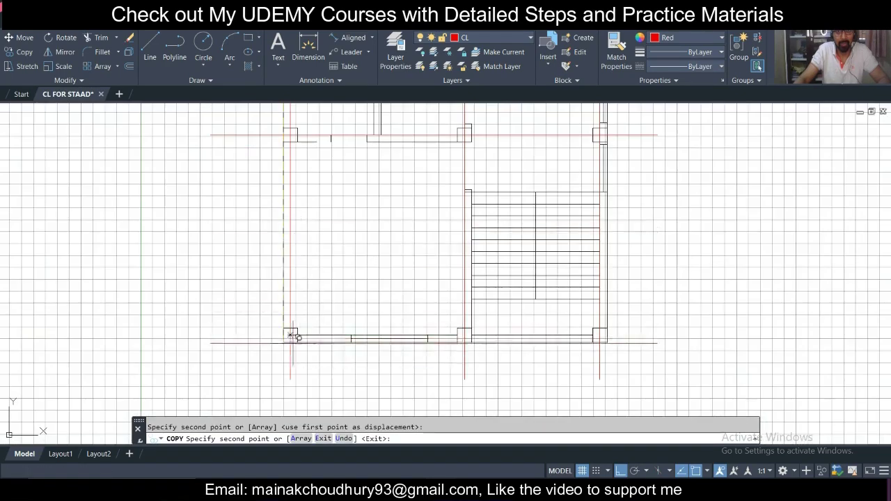
scroll(291, 338, "up", 4)
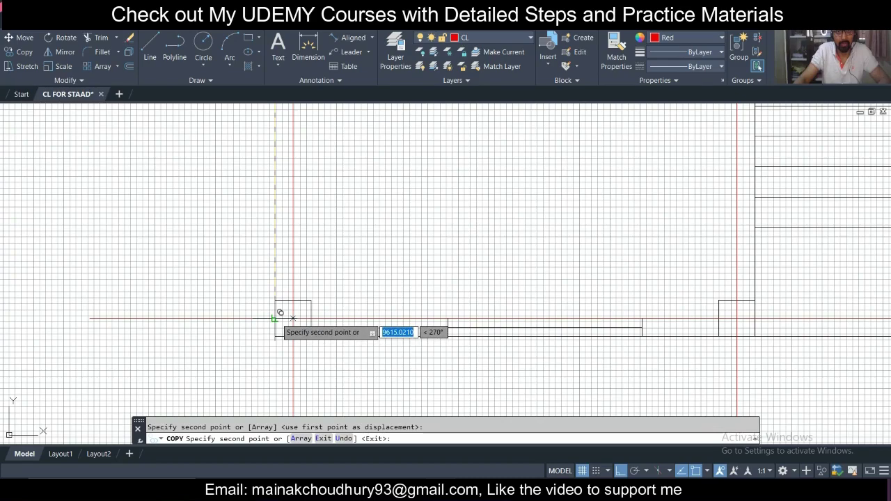
scroll(280, 314, "down", 3)
key("Escape")
Step: Copy the upper horizontal centre line down onto the centre of the second column along the middle vertical centre line
middle_click_drag(193, 264, 391, 188)
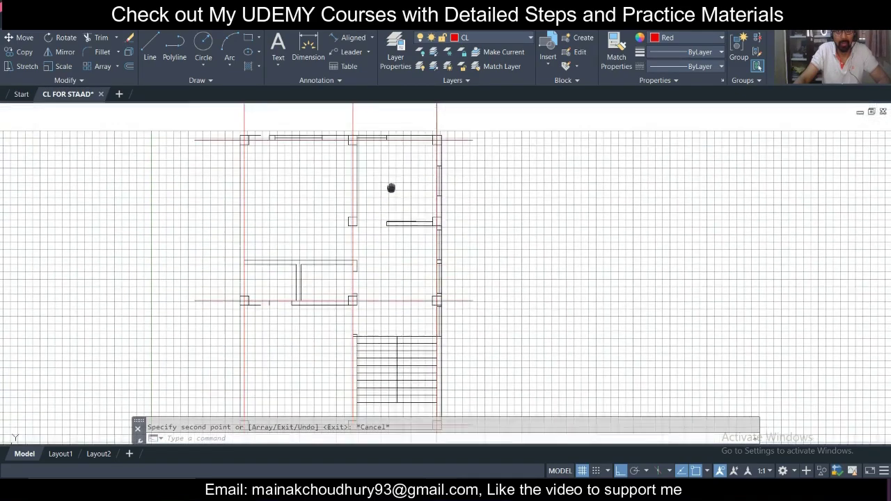
scroll(388, 190, "up", 1)
scroll(407, 193, "up", 1)
middle_click_drag(519, 164, 519, 180)
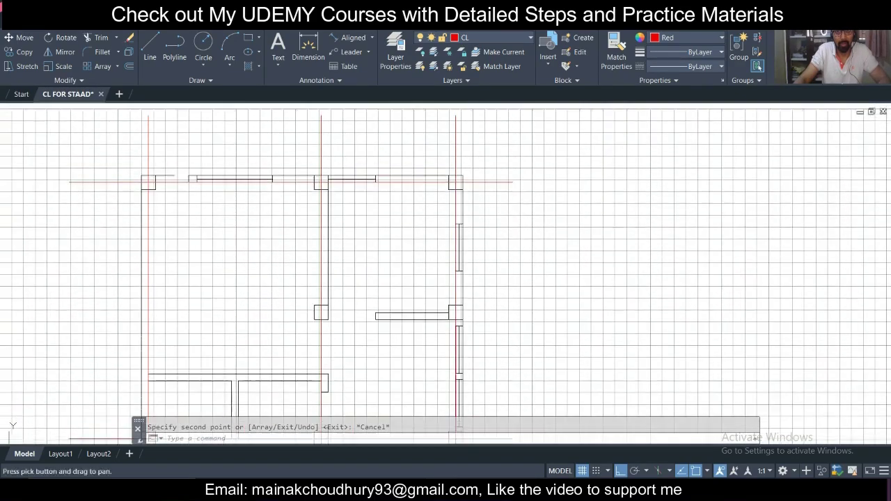
left_click(521, 224)
left_click(500, 141)
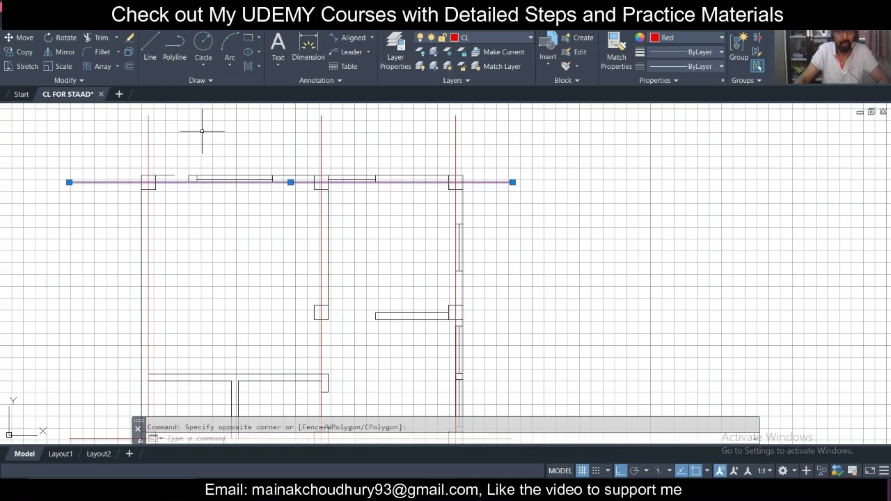
scroll(243, 233, "down", 2)
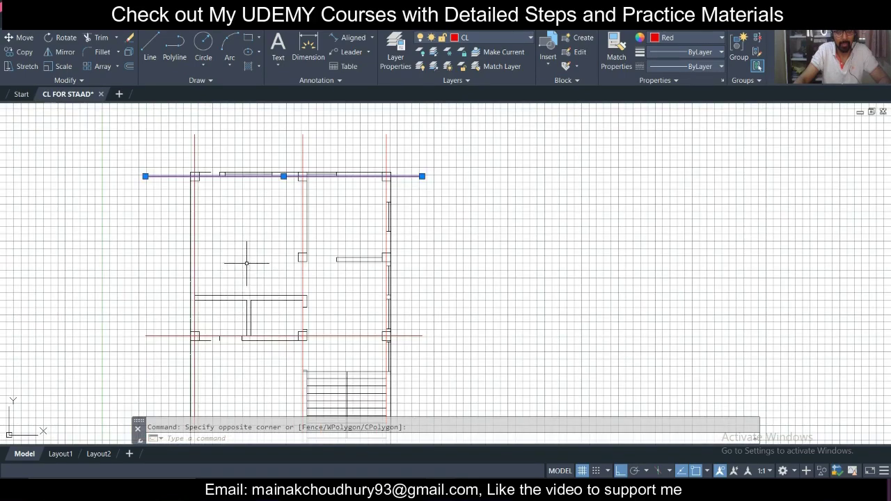
scroll(245, 263, "up", 2)
middle_click_drag(284, 224, 269, 249)
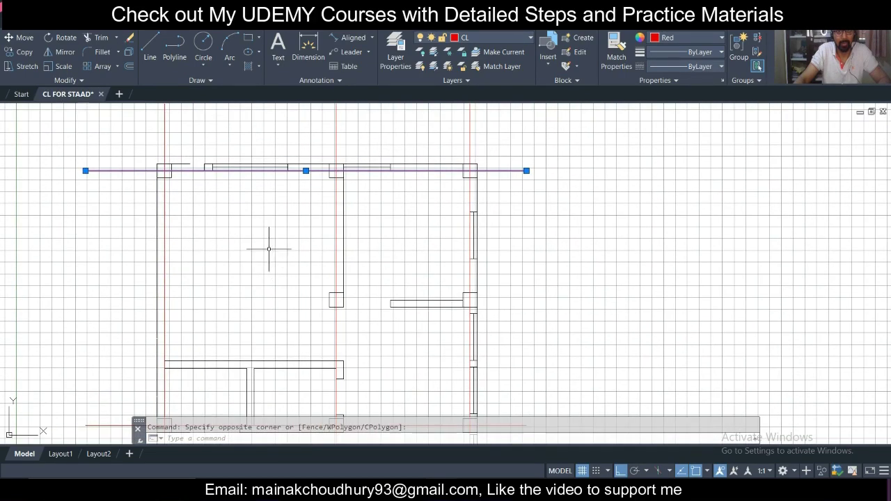
left_click(24, 52)
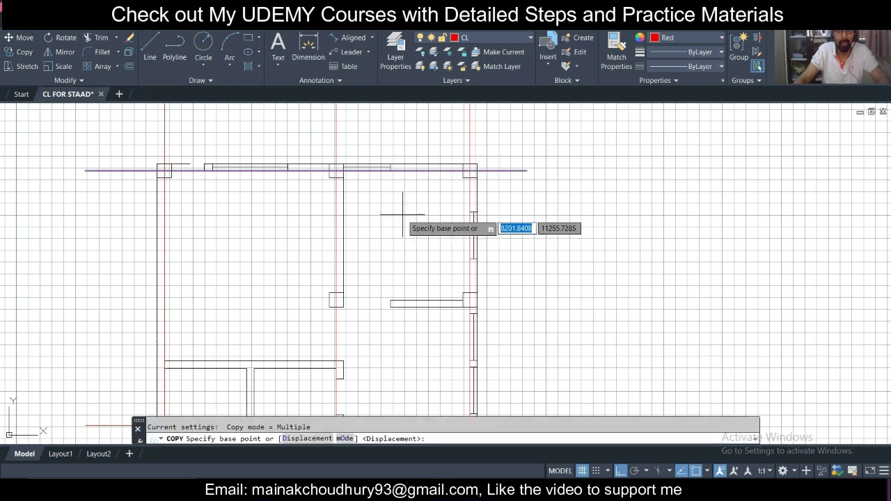
scroll(359, 212, "up", 2)
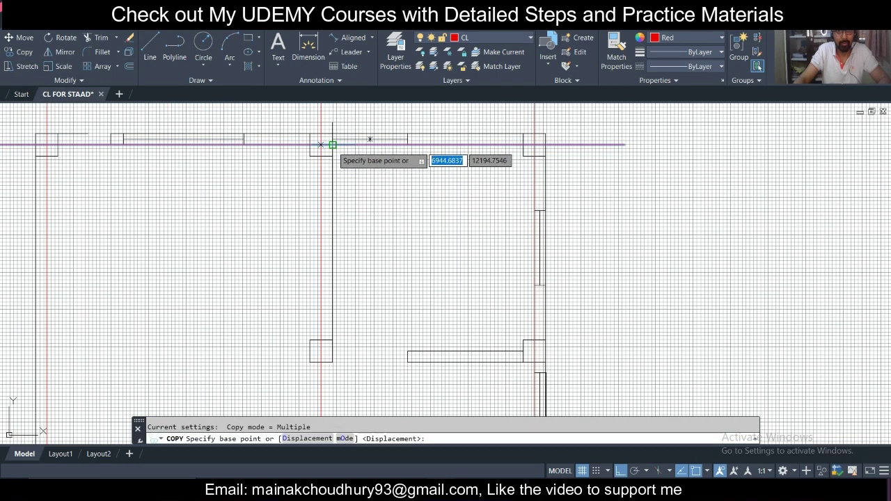
left_click(321, 144)
left_click(321, 351)
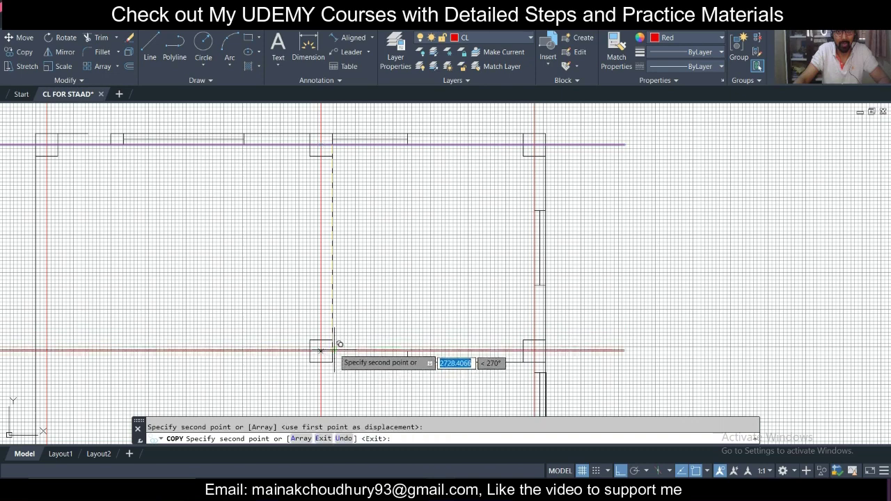
key("Escape")
Step: Place a vertical aligned dimension from the upper centre line to the horizontal partition wall, just inside the left wall
scroll(287, 239, "down", 2)
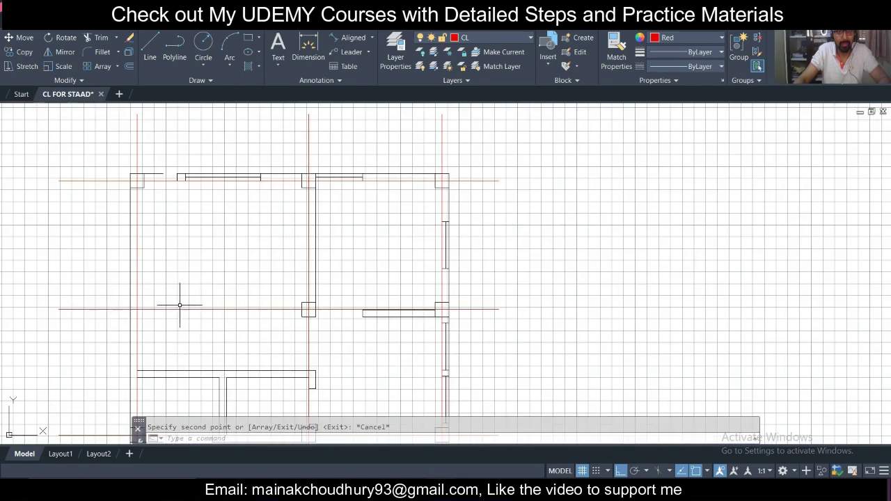
middle_click_drag(201, 246, 224, 242)
left_click(353, 37)
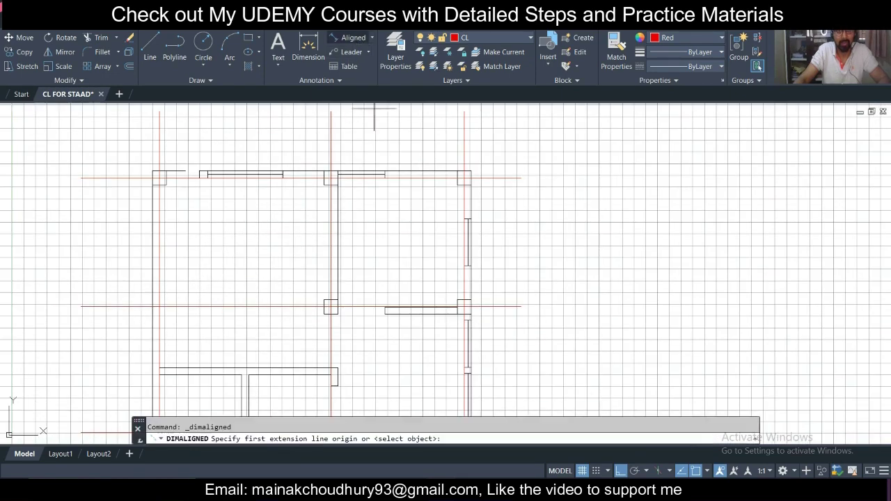
left_click(177, 178)
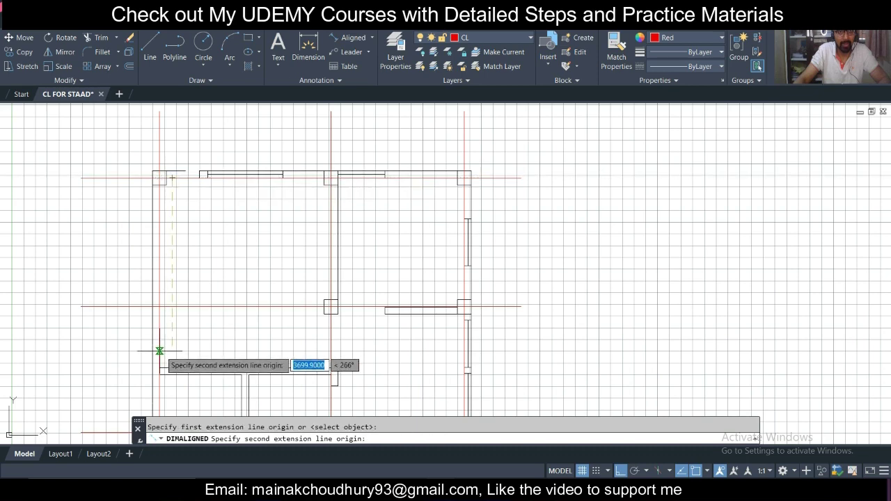
left_click(161, 369)
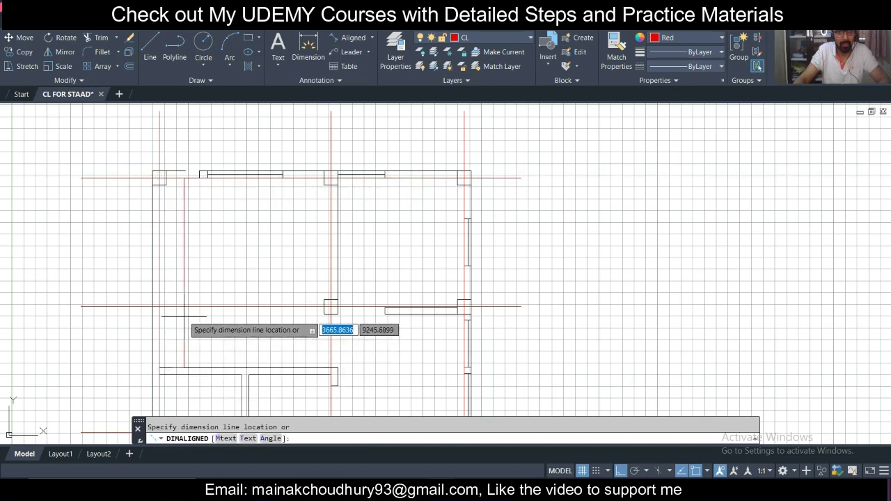
left_click(185, 323)
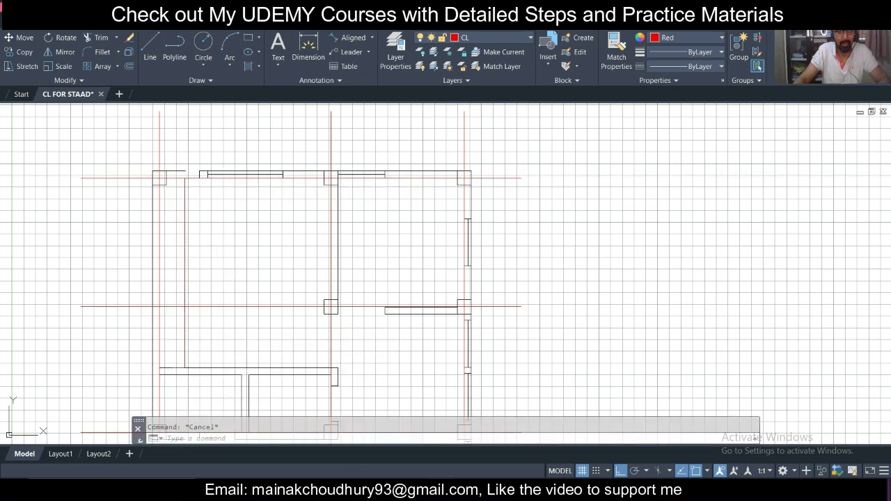
Step: Select the vertical dimension inside the left wall and choose the ISO-25 dimension style for it
left_click(285, 235)
left_click(177, 272)
scroll(208, 266, "down", 3)
scroll(224, 267, "up", 3)
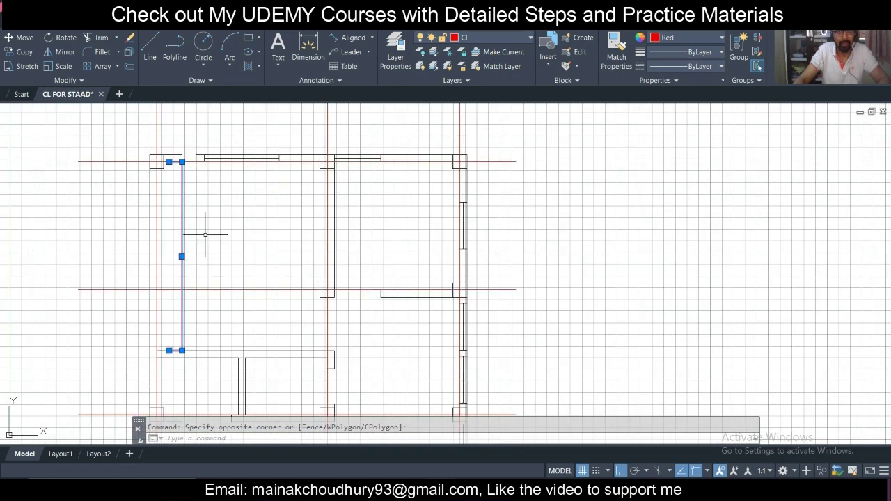
key("Escape")
left_click(188, 197)
left_click(173, 199)
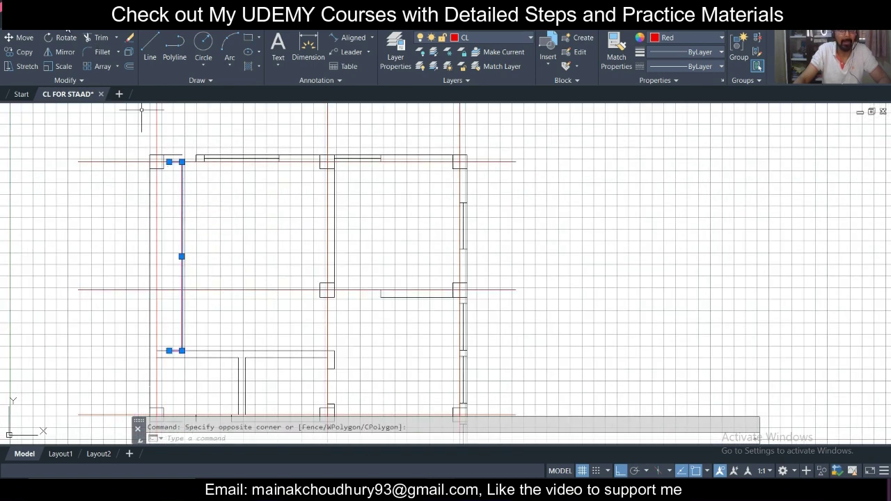
left_click(90, 31)
left_click(245, 39)
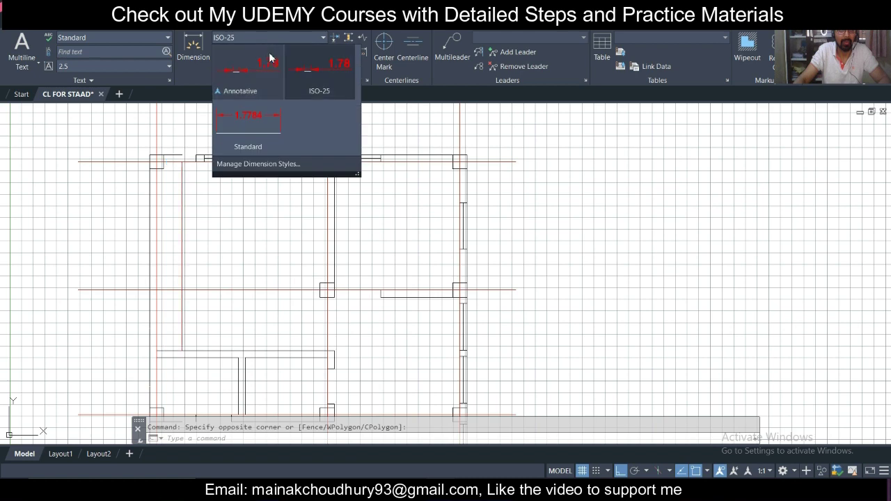
left_click(329, 74)
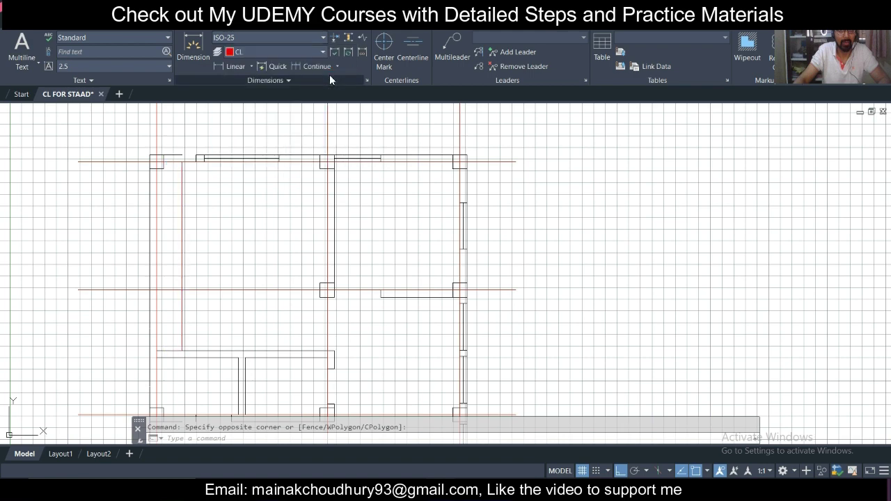
Step: Increase the text height of the ISO-25 dimension style and set the style current
left_click(366, 79)
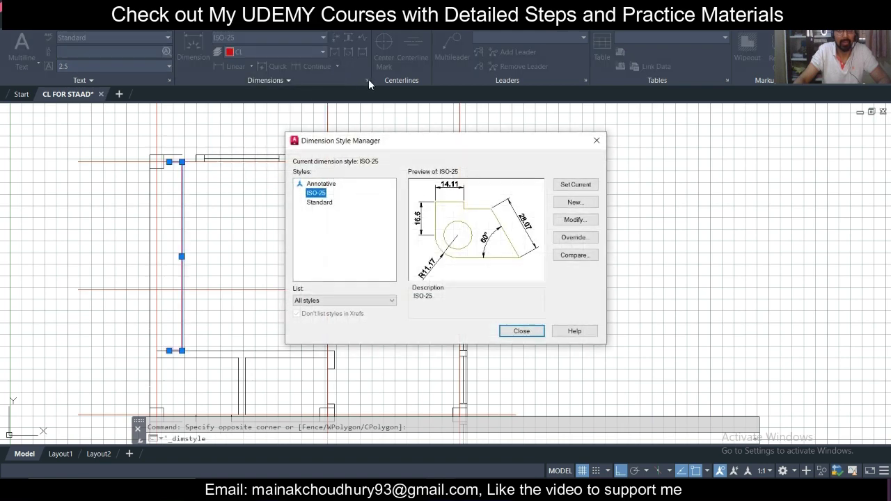
left_click(575, 220)
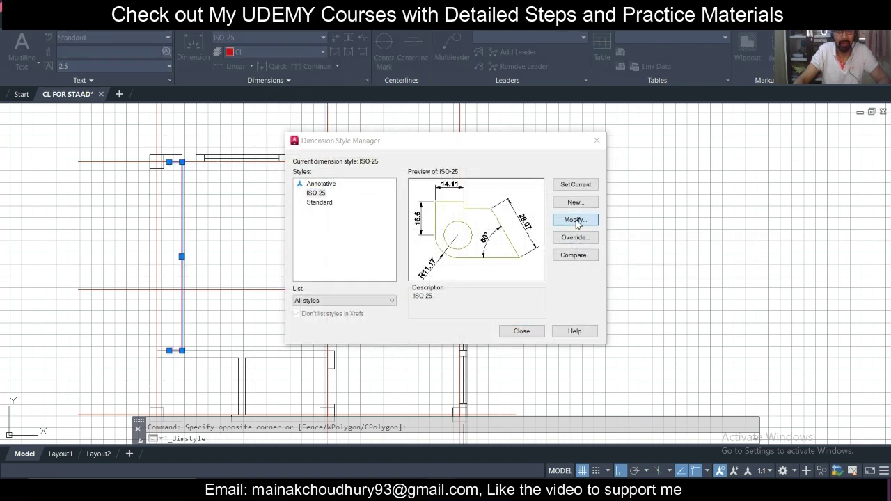
left_click(384, 65)
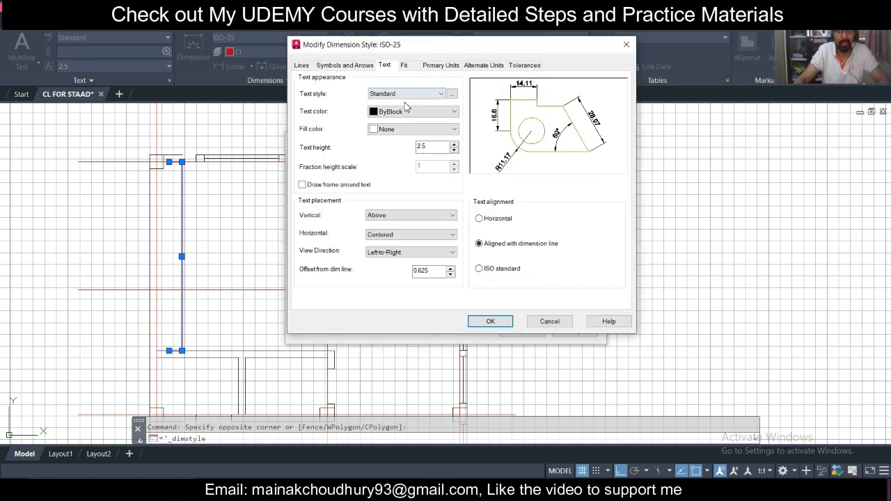
left_click_drag(437, 146, 346, 146)
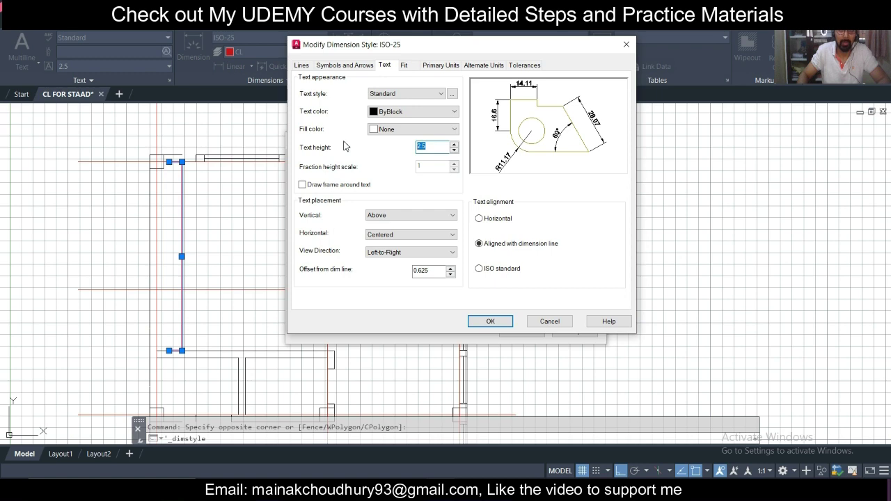
left_click(505, 323)
left_click(591, 185)
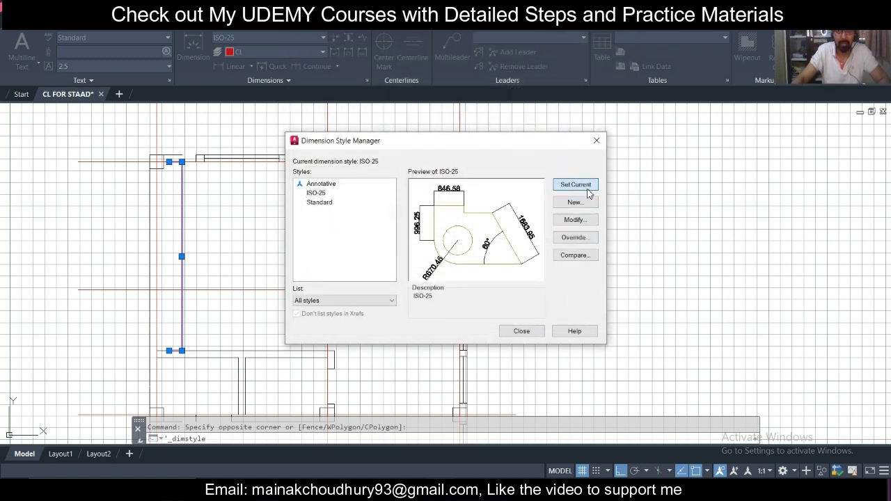
left_click(522, 330)
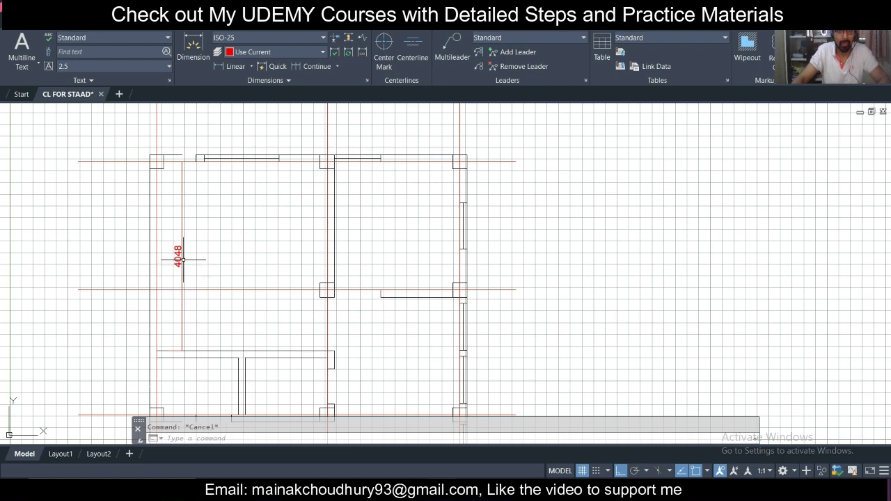
Step: Erase the vertical test dimension inside the left wall
scroll(183, 260, "up", 2)
scroll(225, 259, "down", 2)
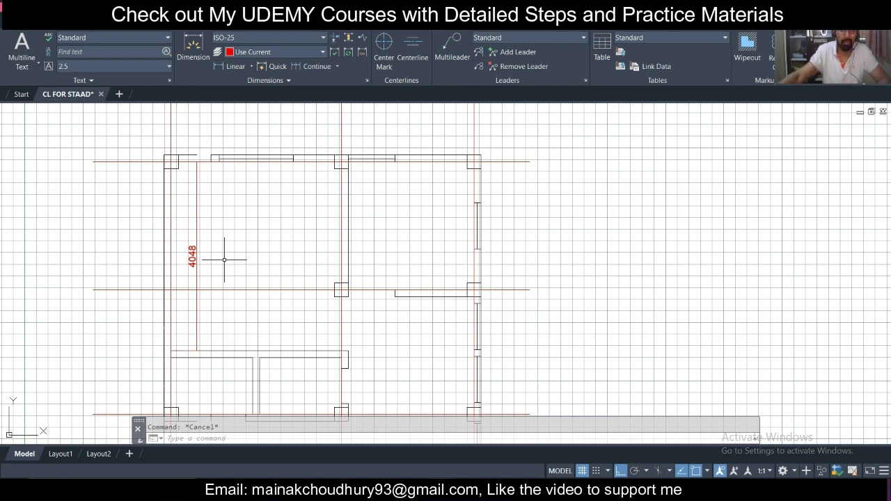
left_click(224, 260)
left_click(187, 221)
key("Delete")
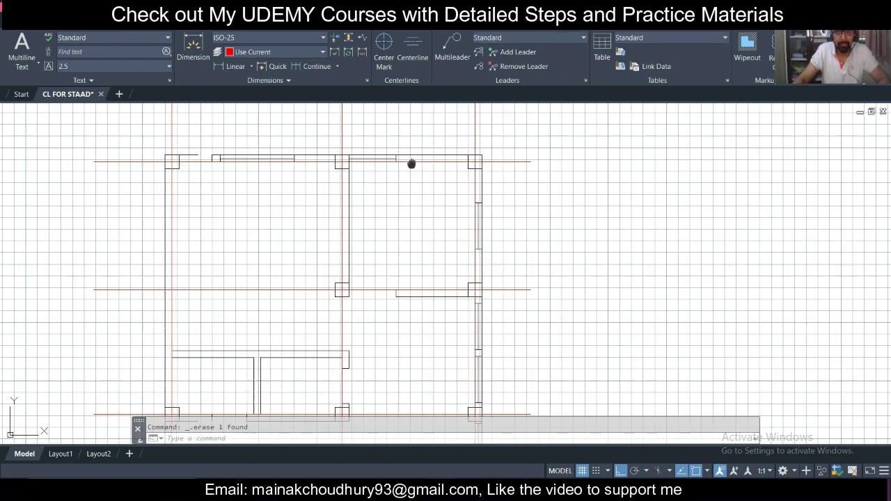
scroll(410, 156, "down", 3)
scroll(399, 263, "up", 2)
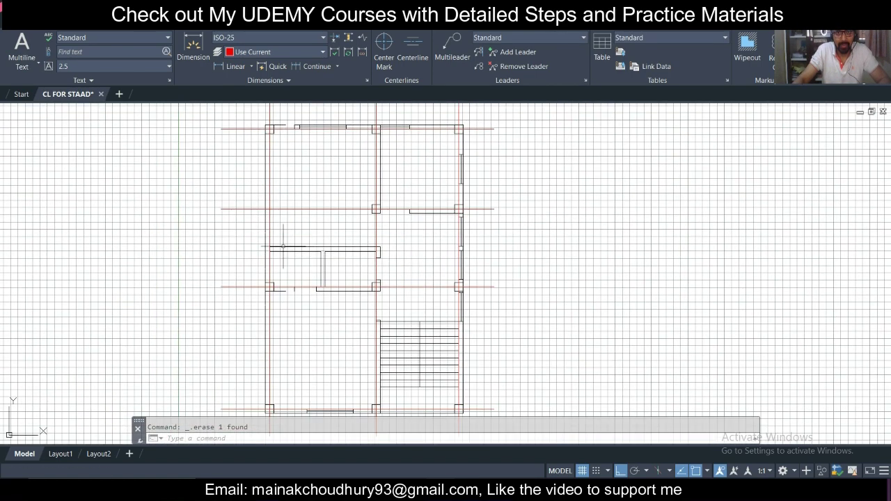
Step: Copy the second horizontal centre line from the top straight down to just above the horizontal partition wall
scroll(451, 331, "down", 2)
scroll(449, 328, "up", 4)
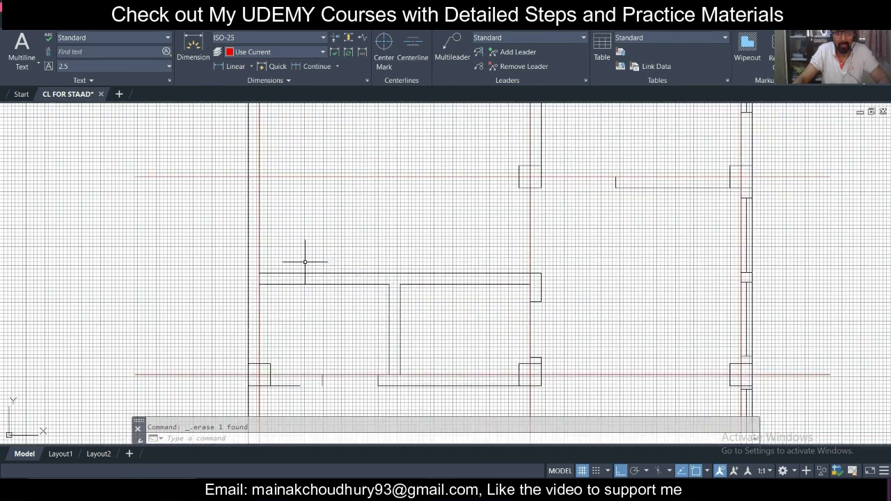
scroll(304, 261, "down", 2)
left_click(241, 220)
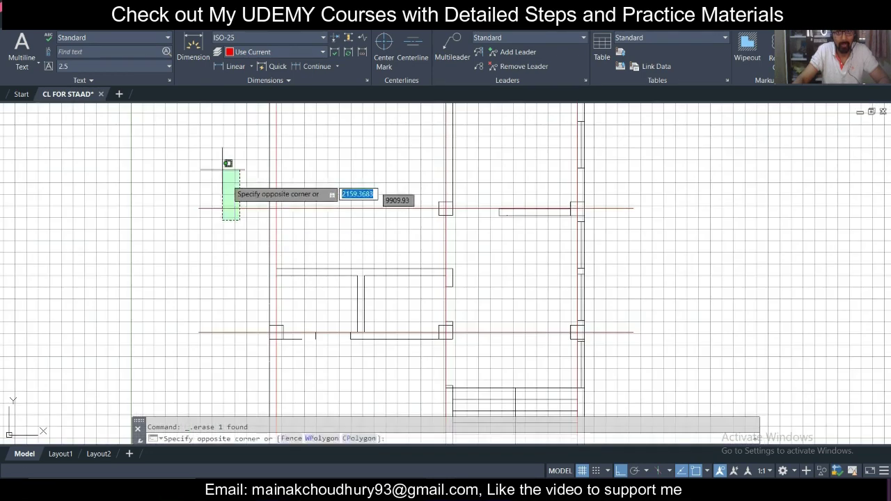
left_click(196, 160)
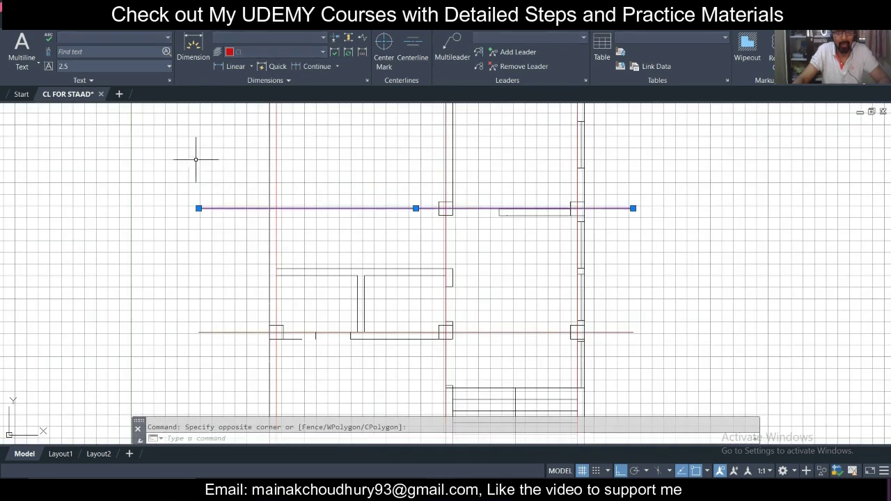
left_click(16, 26)
left_click(28, 58)
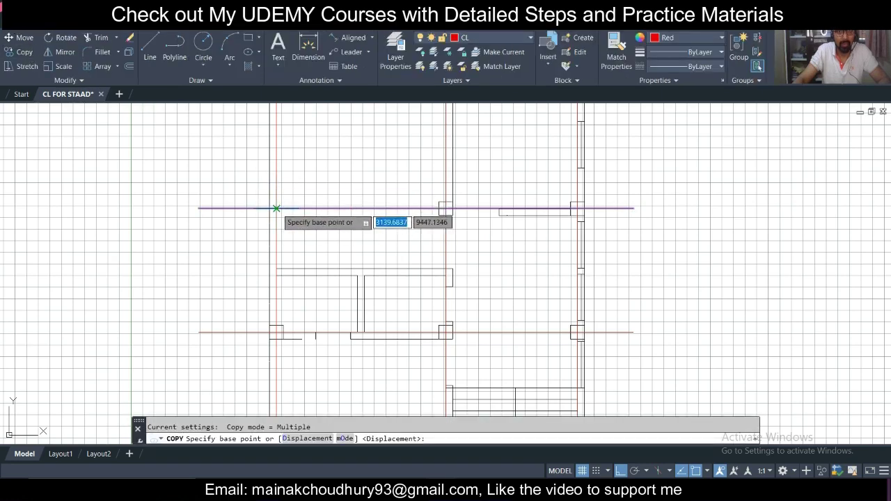
left_click(277, 208)
scroll(276, 291, "up", 2)
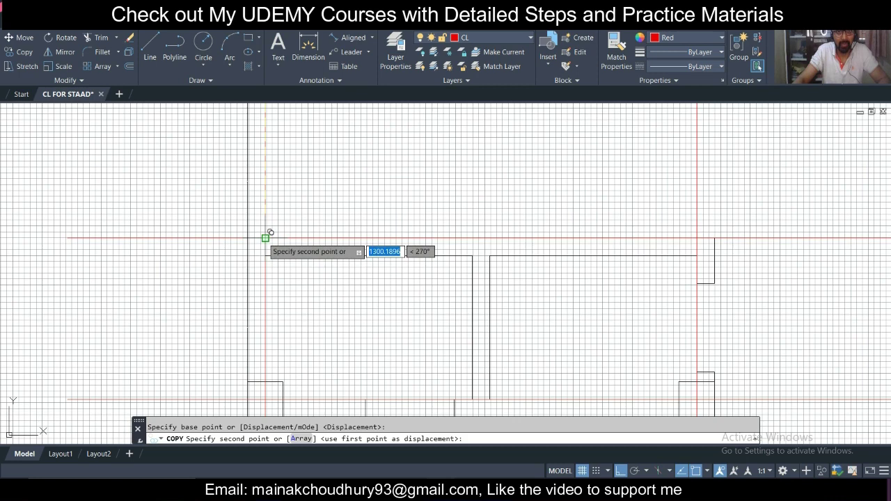
left_click(265, 225)
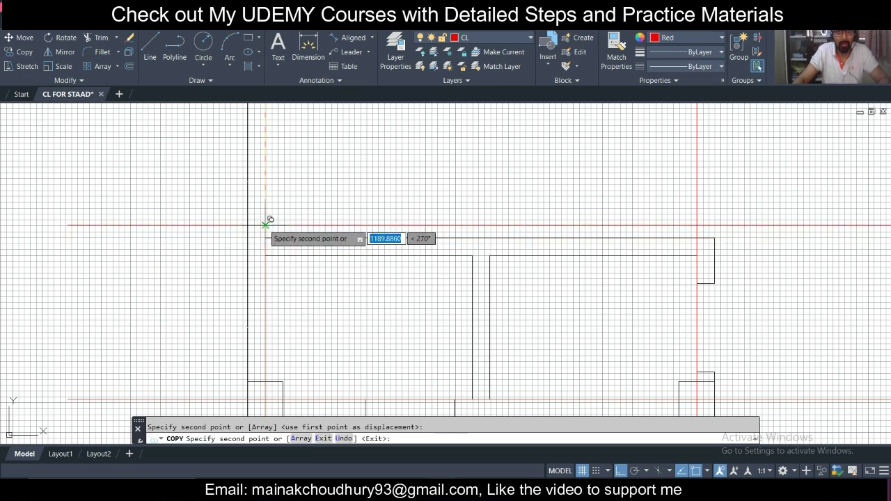
key("Escape")
Step: Draw a short vertical guide line across the thickness of the horizontal partition wall, between its two faces
left_click(149, 48)
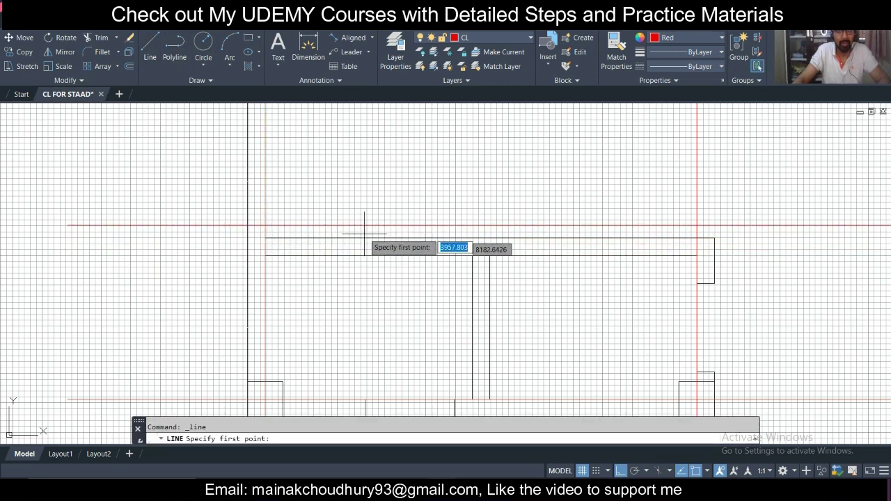
left_click(364, 238)
key("Escape")
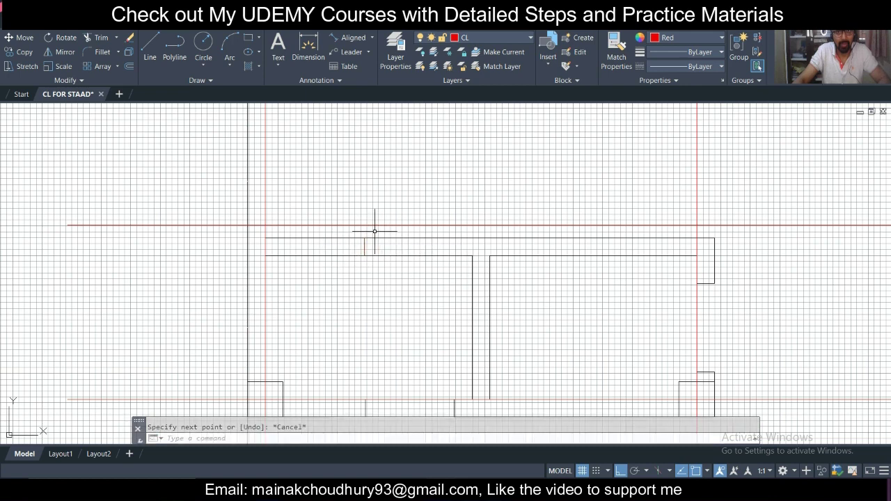
Step: Move the copied centre line down to the guide line's midpoint, onto the middle of the partition wall
left_click(375, 225)
left_click(25, 38)
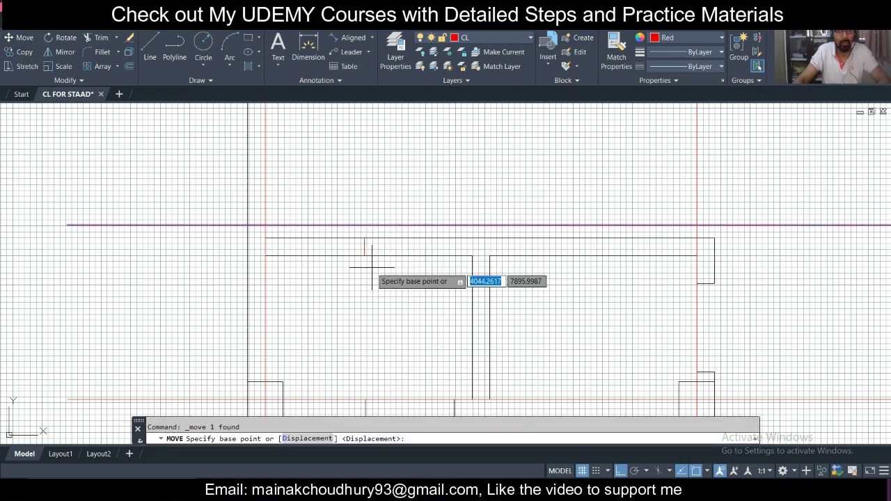
left_click(364, 226)
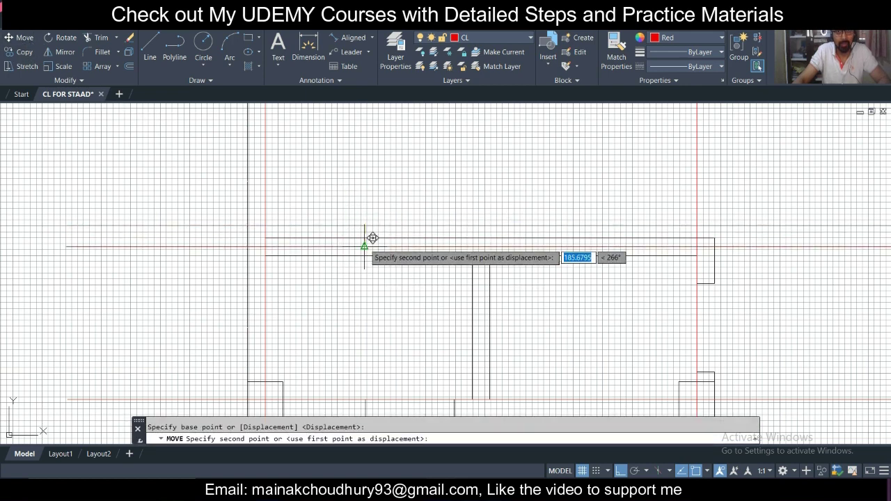
key("Escape")
Step: Erase all the staircase lines in the lower right bay of the plan
scroll(293, 235, "down", 3)
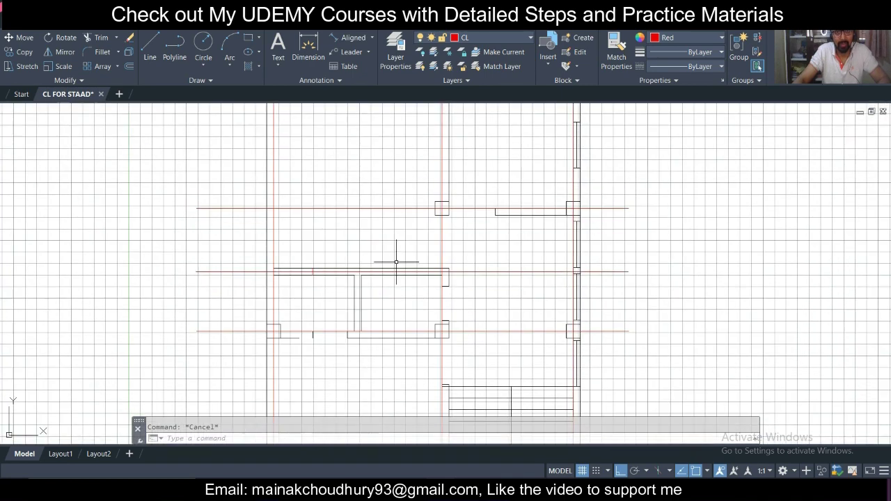
scroll(400, 222, "down", 2)
middle_click_drag(351, 154, 349, 188)
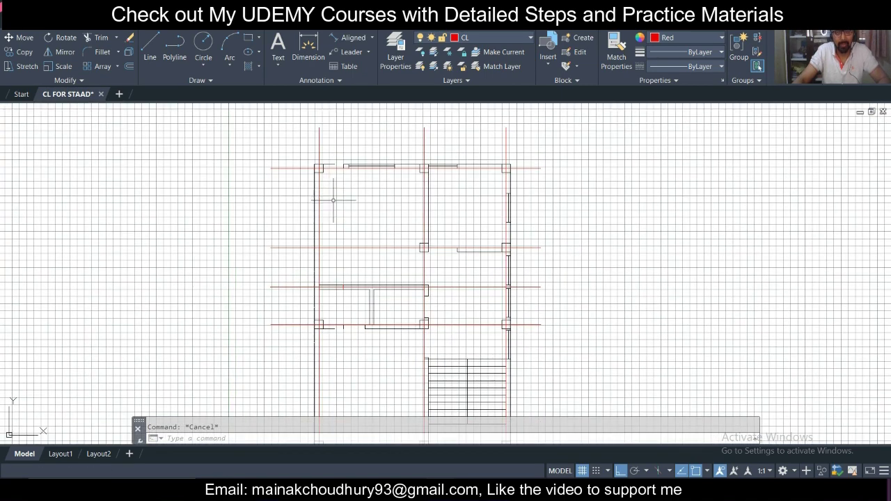
scroll(313, 159, "down", 3)
scroll(332, 215, "up", 3)
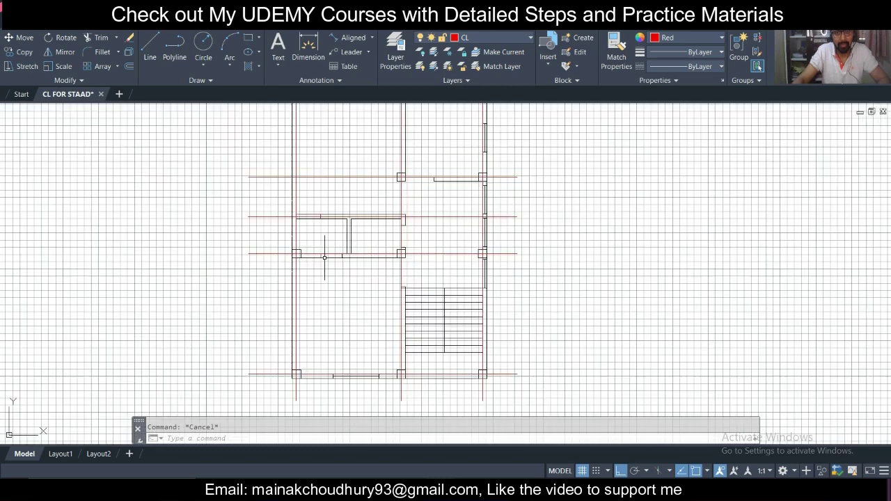
scroll(323, 256, "down", 2)
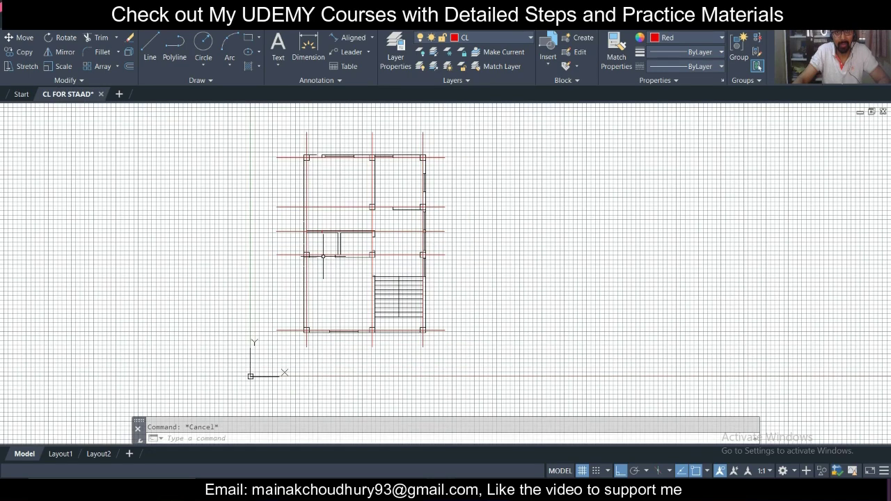
scroll(402, 287, "up", 5)
left_click(418, 335)
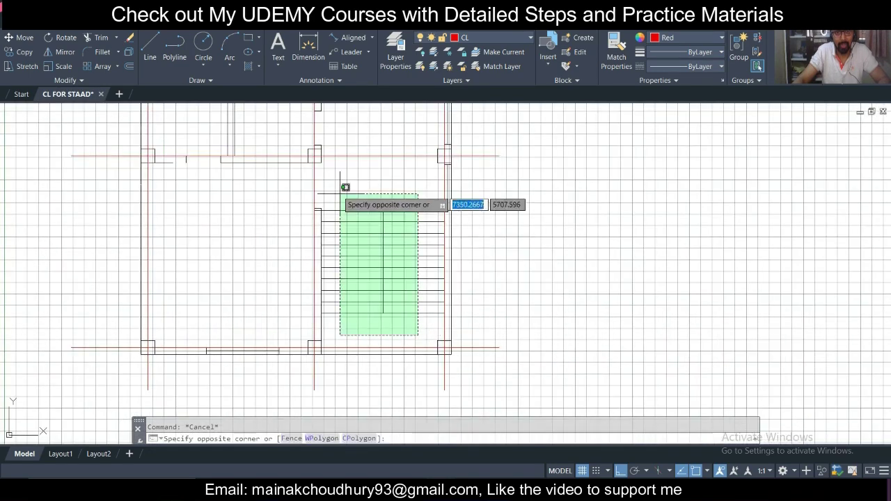
left_click(340, 187)
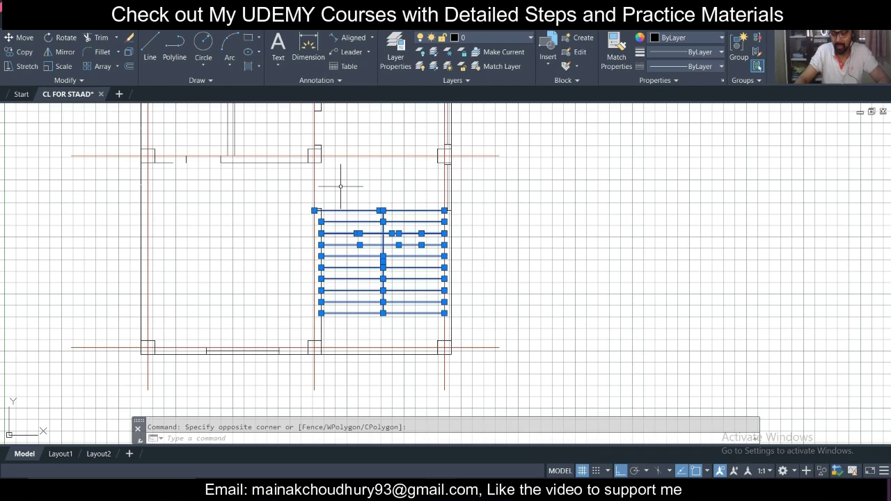
key("Delete")
Step: Erase the vertical wall lines in the lower and upper bays, keeping the three vertical centre lines out of the selection
scroll(327, 233, "up", 3)
scroll(327, 233, "down", 3)
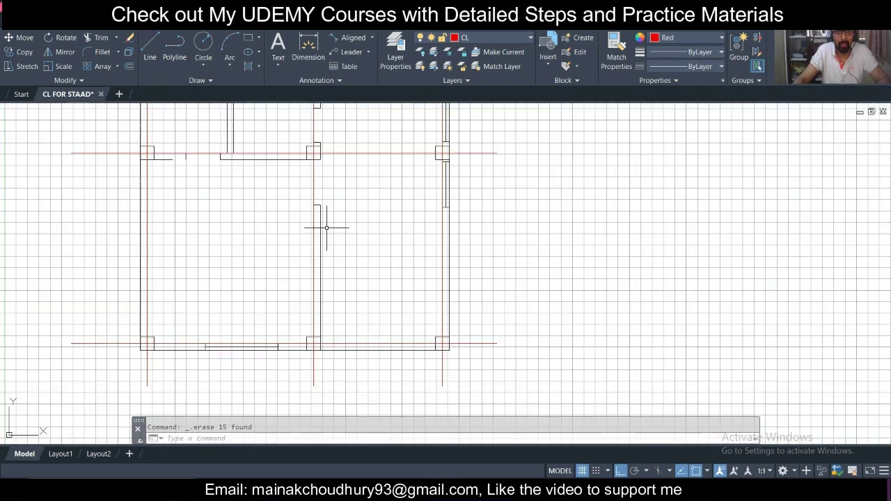
scroll(328, 233, "down", 2)
left_click(448, 248)
left_click(125, 220)
scroll(278, 223, "up", 3)
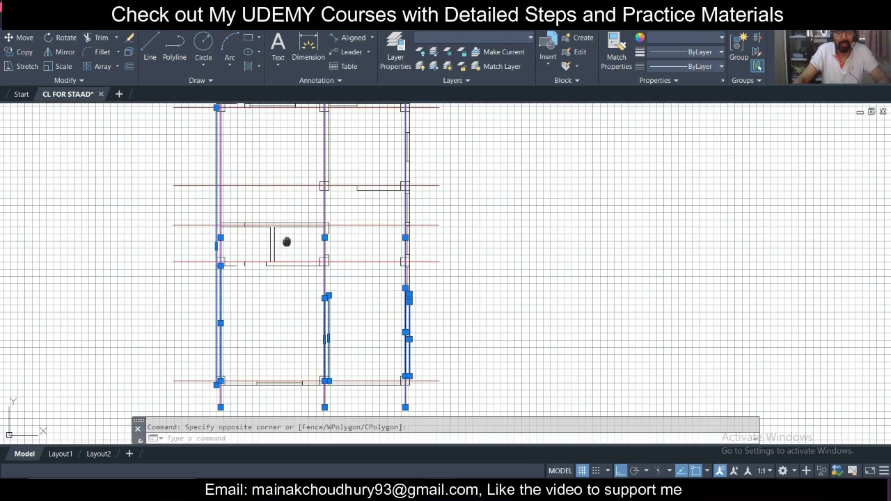
left_click(458, 204)
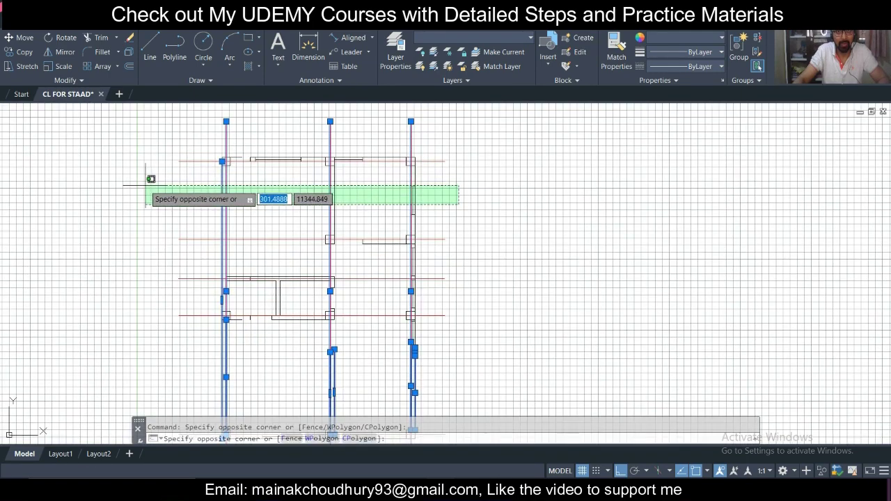
left_click(149, 173)
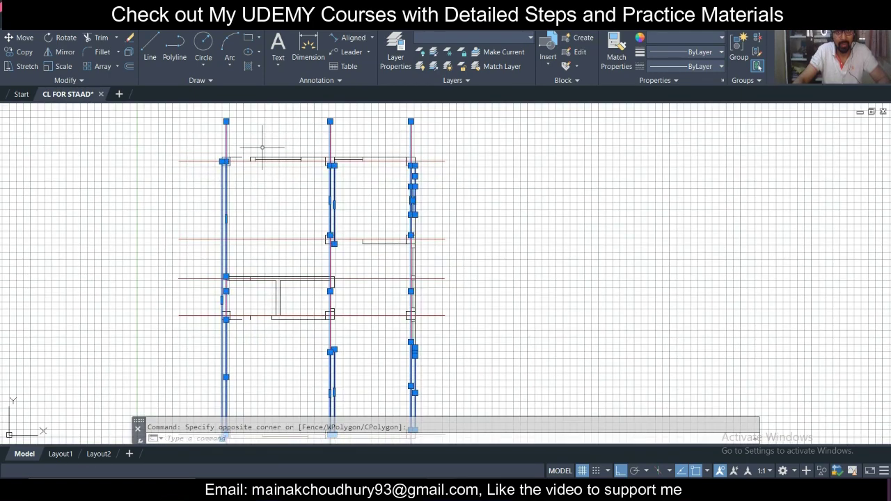
middle_click_drag(445, 151, 441, 193)
left_click(424, 169, "shift")
left_click(124, 115, "shift")
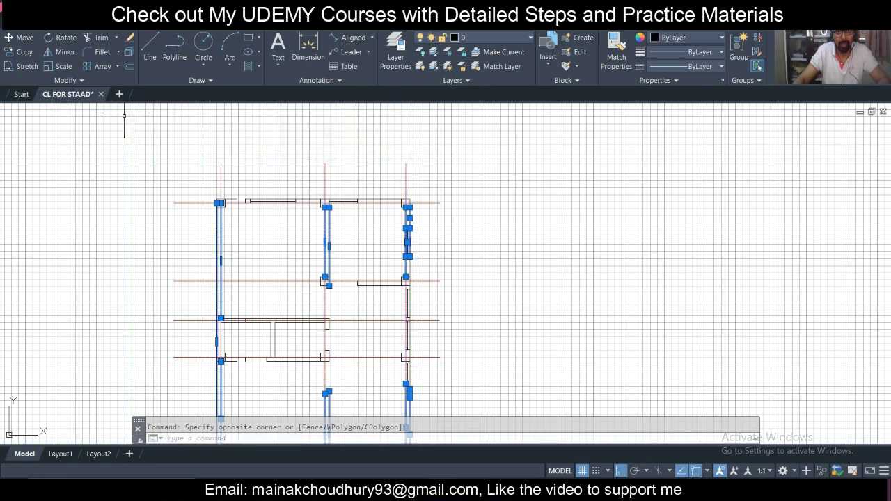
key("Delete")
scroll(185, 130, "down", 2)
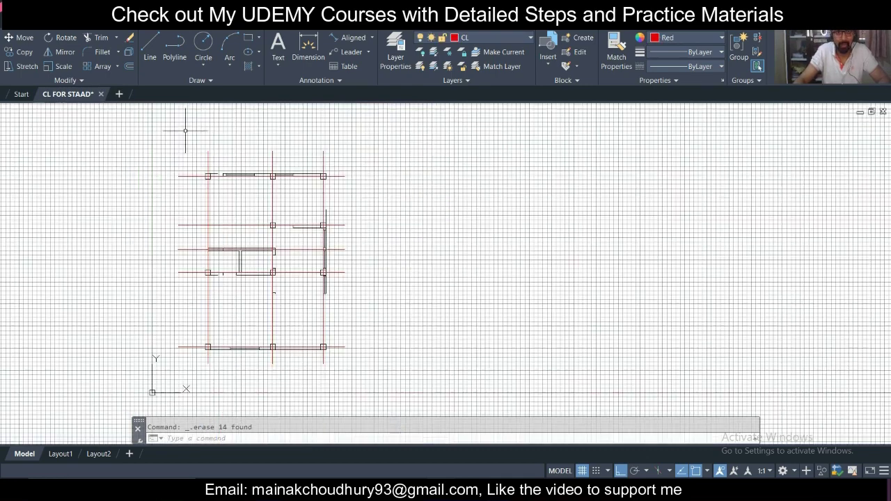
Step: Erase the horizontal wall, window and partition lines across both bays, keeping the horizontal centre lines out of the selection
left_click(262, 141)
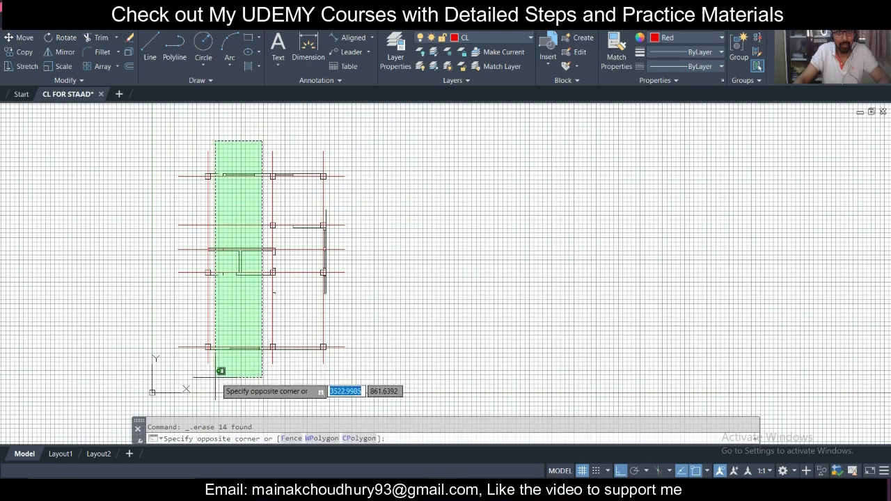
left_click(213, 396)
left_click(302, 153)
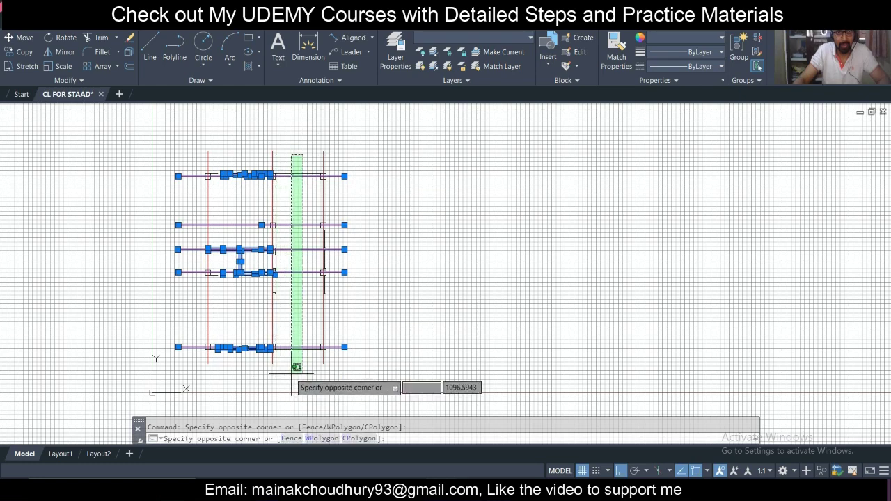
left_click(298, 365)
left_click(360, 377, "shift")
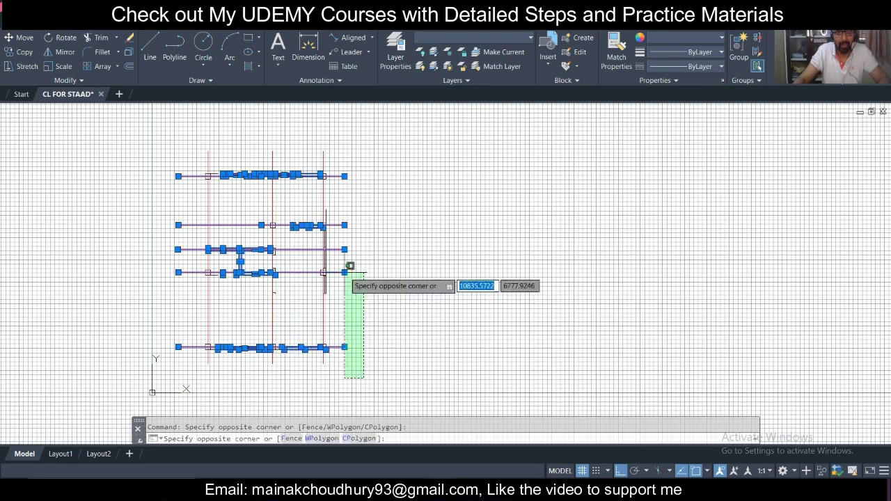
left_click(341, 164, "shift")
key("Delete")
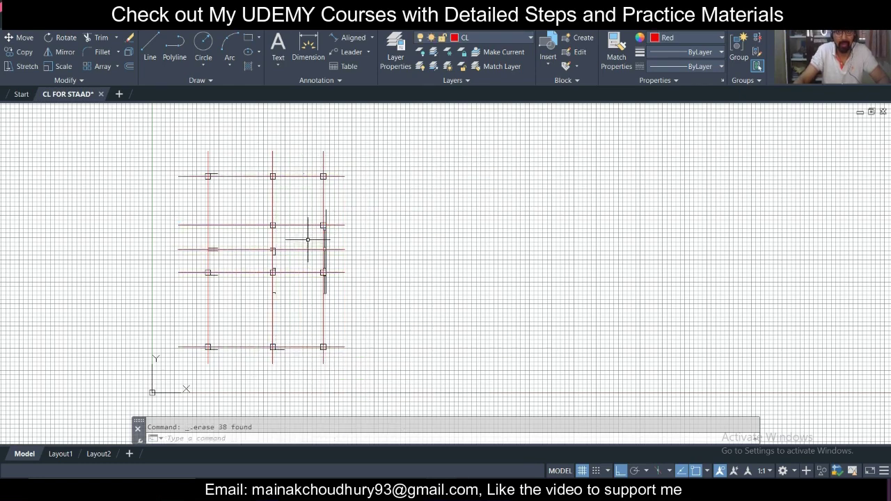
Step: Erase the remaining wall and window lines along the right side of the plan, keeping the vertical centre line
left_click(299, 201)
scroll(326, 224, "up", 3)
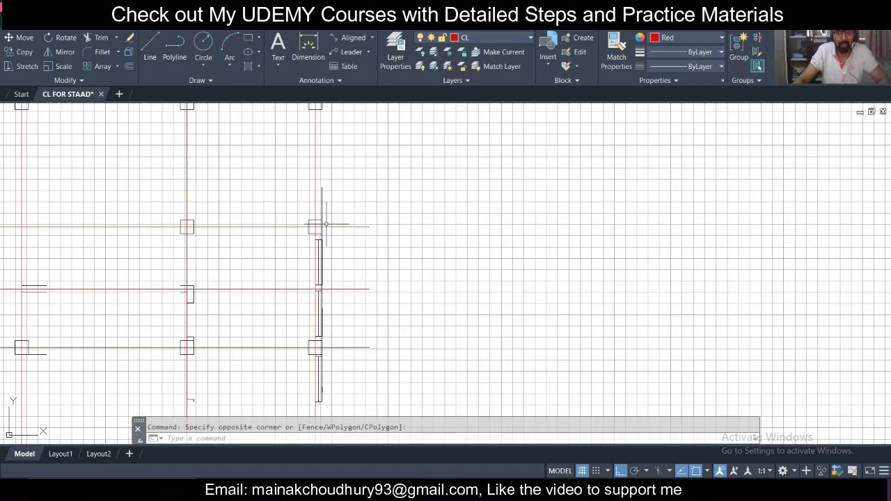
left_click(338, 208)
scroll(355, 268, "down", 2)
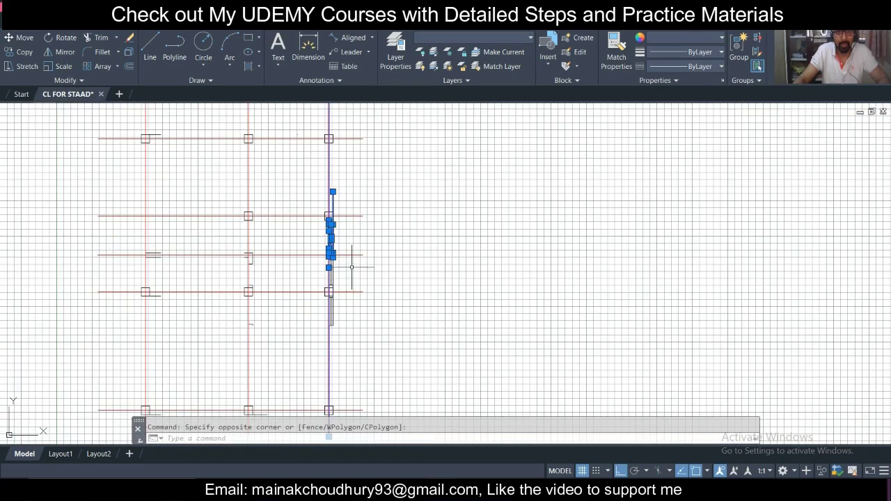
scroll(358, 292, "up", 1)
scroll(351, 325, "up", 1)
scroll(351, 325, "up", 1)
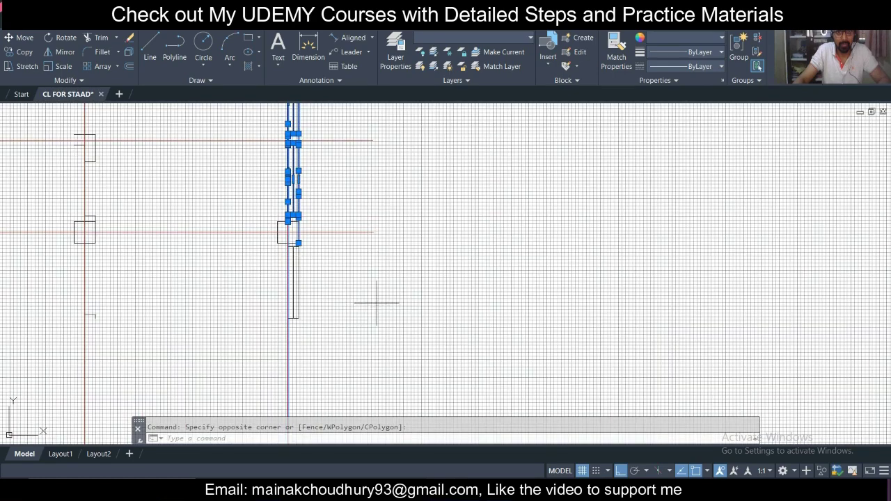
scroll(342, 234, "down", 1)
left_click(348, 381)
left_click(318, 376)
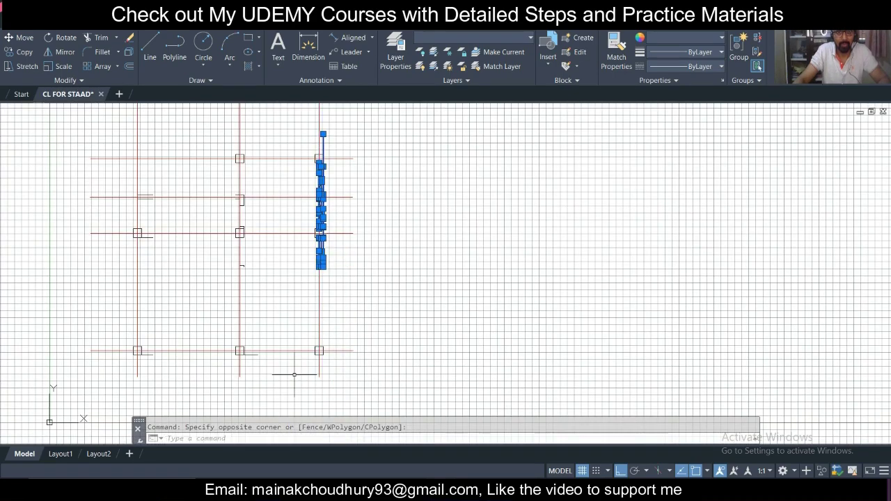
key("Delete")
Step: Erase the leftover wall stubs beside the bottom middle column, along the middle centre line and at the lower row's left and middle columns
scroll(264, 359, "up", 3)
left_click(248, 342)
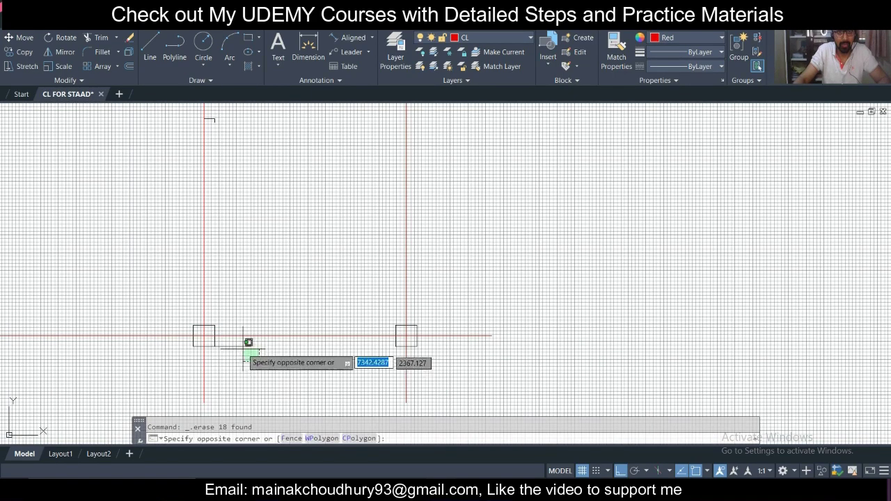
left_click(254, 352)
middle_click_drag(254, 352, 310, 161)
left_click(219, 209)
left_click(334, 280)
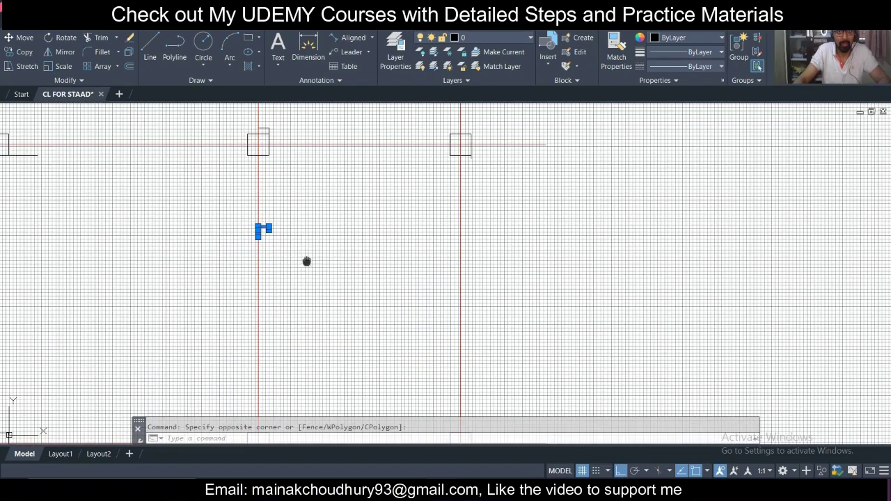
scroll(304, 232, "up", 3)
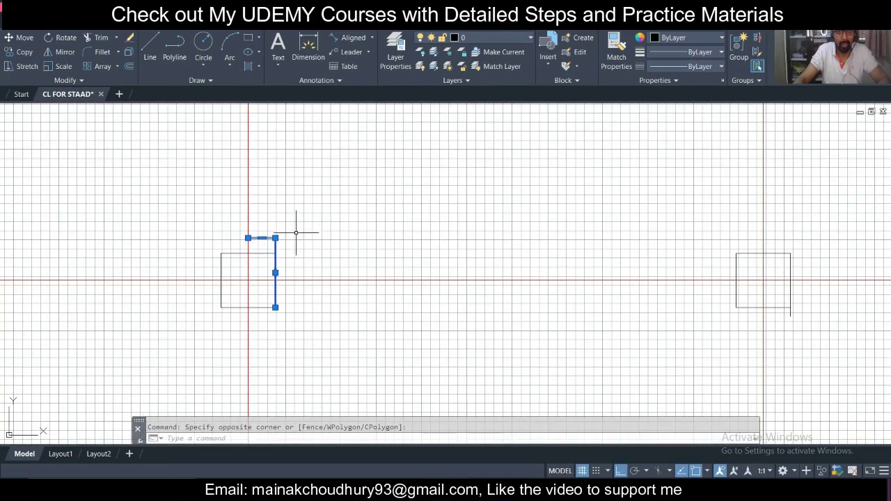
scroll(296, 233, "down", 3)
scroll(239, 249, "up", 4)
left_click(252, 306)
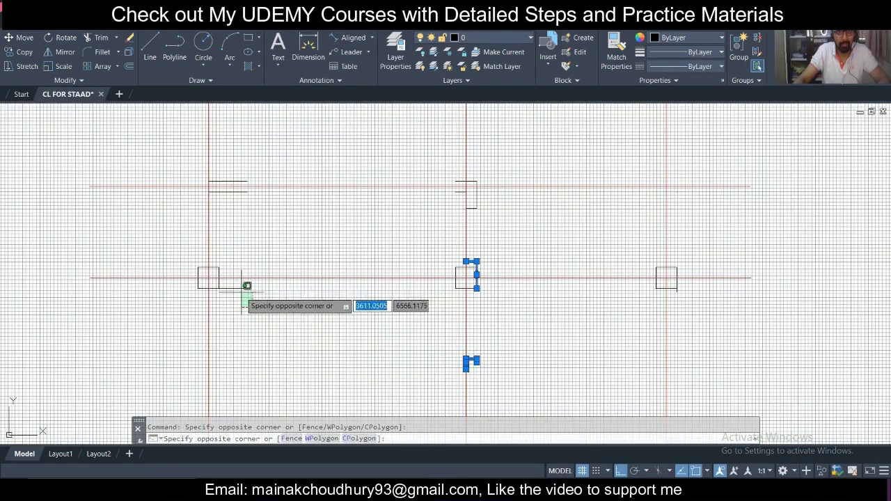
left_click(238, 282)
key("Delete")
scroll(238, 282, "down", 2)
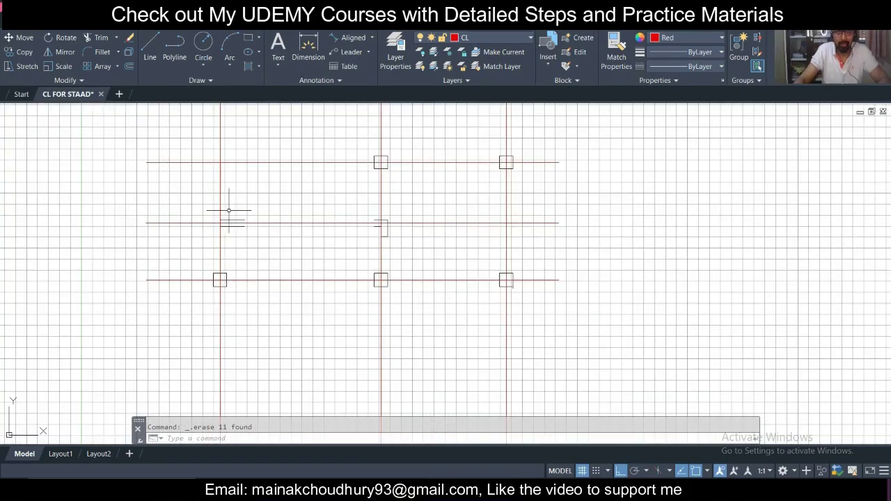
Step: Erase the leftover wall lines where the third horizontal centre line crosses the left vertical centre line
scroll(228, 210, "up", 5)
left_click(129, 215)
left_click(368, 322)
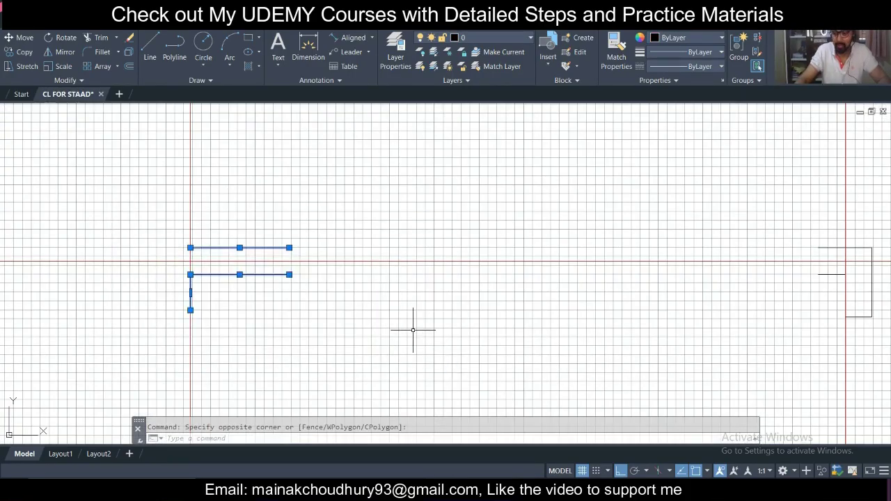
key("Delete")
Step: Erase the leftover wall line running along the upper edge of the top-left column
scroll(427, 258, "down", 3)
scroll(318, 215, "up", 2)
scroll(509, 340, "up", 3)
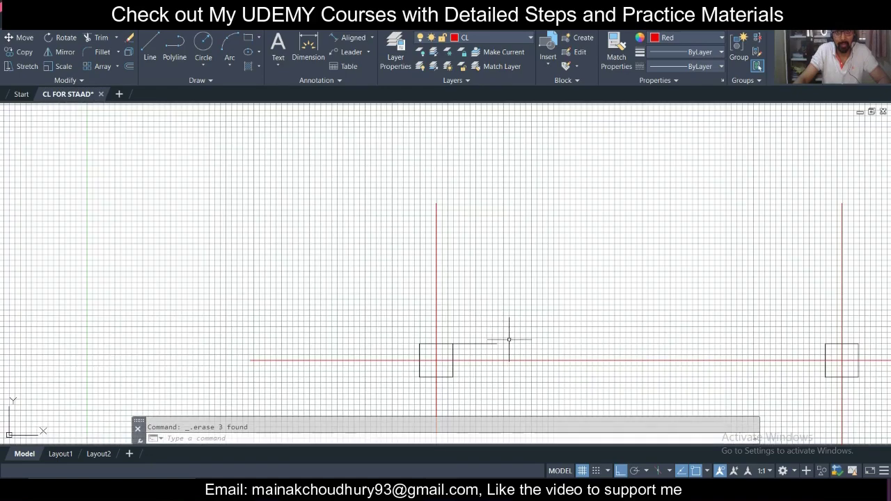
left_click(504, 350)
left_click(455, 314)
key("Escape")
left_click(508, 348)
left_click(486, 333)
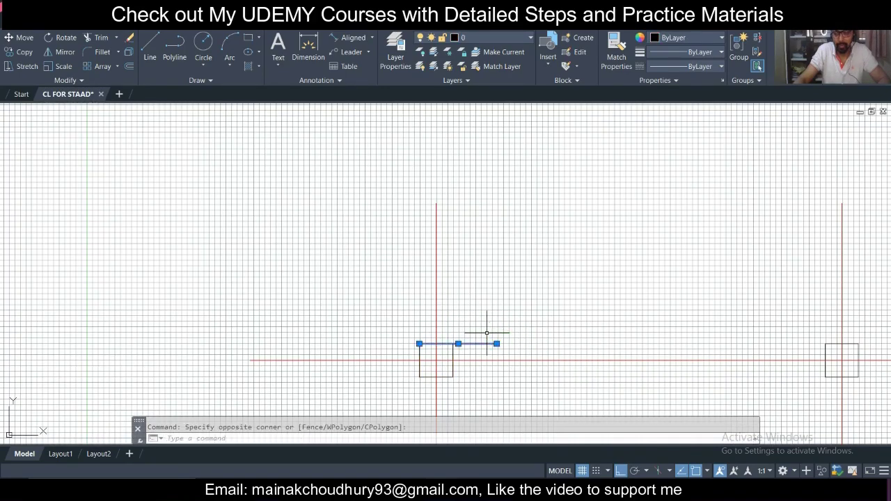
scroll(486, 334, "down", 6)
Step: Erase the leftover wall outline where the third horizontal centre line crosses the middle vertical centre line
scroll(494, 248, "up", 2)
scroll(488, 257, "up", 2)
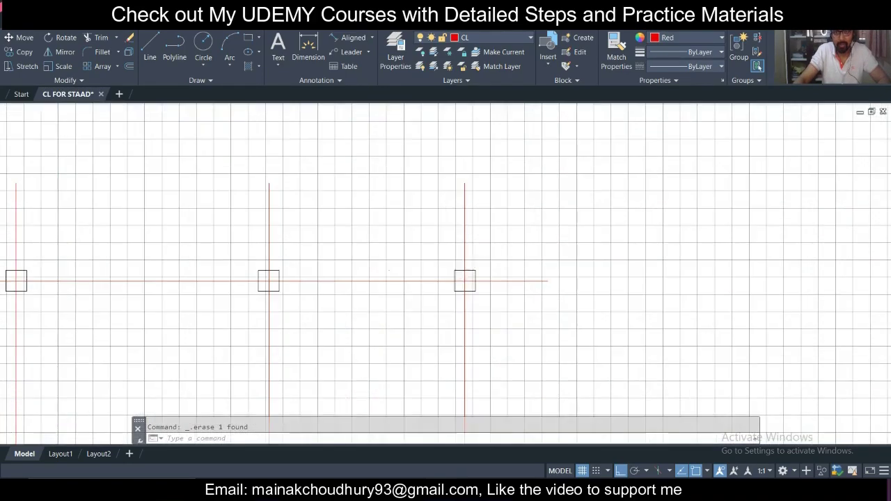
scroll(464, 271, "down", 4)
scroll(389, 266, "up", 6)
scroll(411, 259, "down", 4)
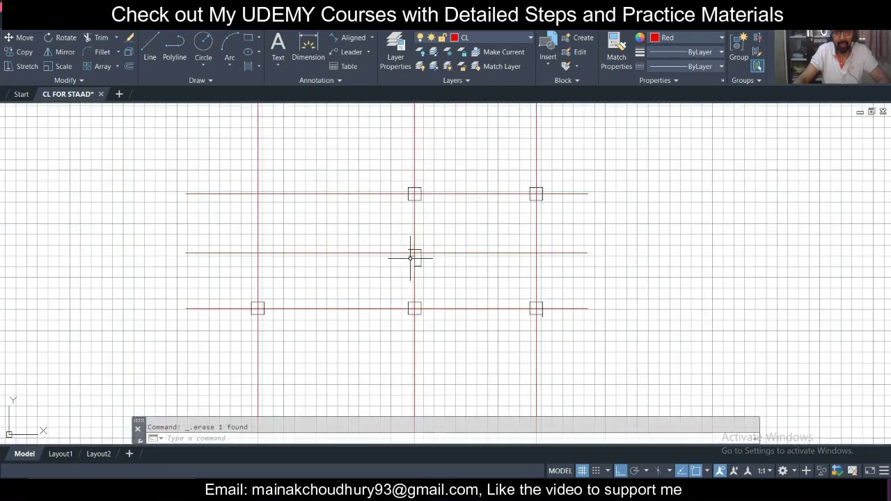
scroll(435, 256, "up", 3)
left_click(354, 224)
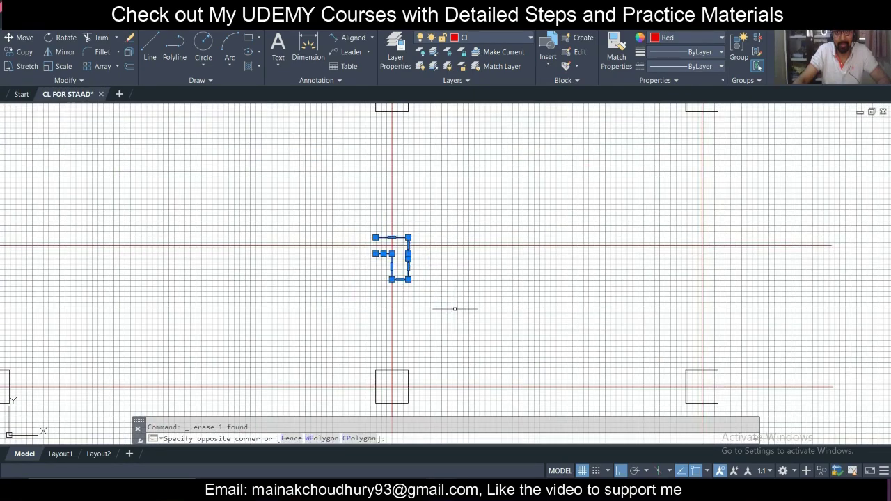
left_click(442, 292)
key("Delete")
Step: Erase the wall line extending from the lower edge of the bottom-left column
scroll(441, 286, "down", 3)
scroll(441, 286, "down", 3)
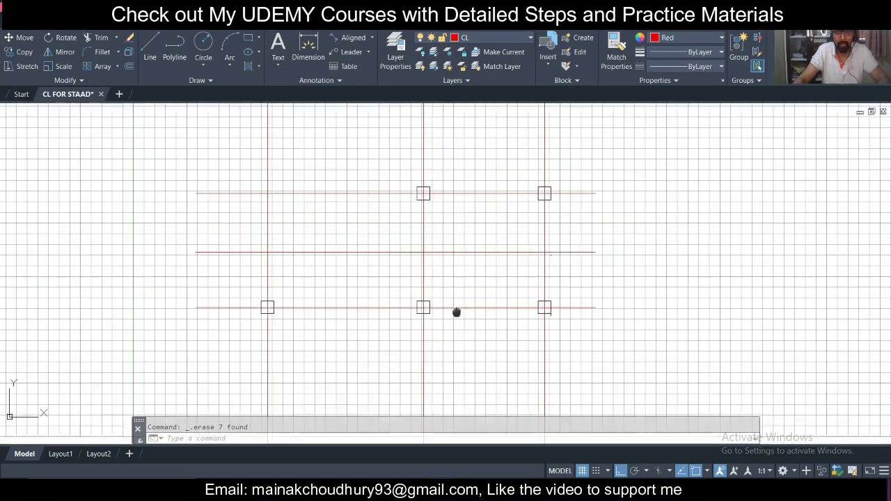
scroll(457, 312, "up", 2)
middle_click_drag(457, 252, 334, 348)
scroll(321, 343, "up", 2)
scroll(320, 344, "up", 2)
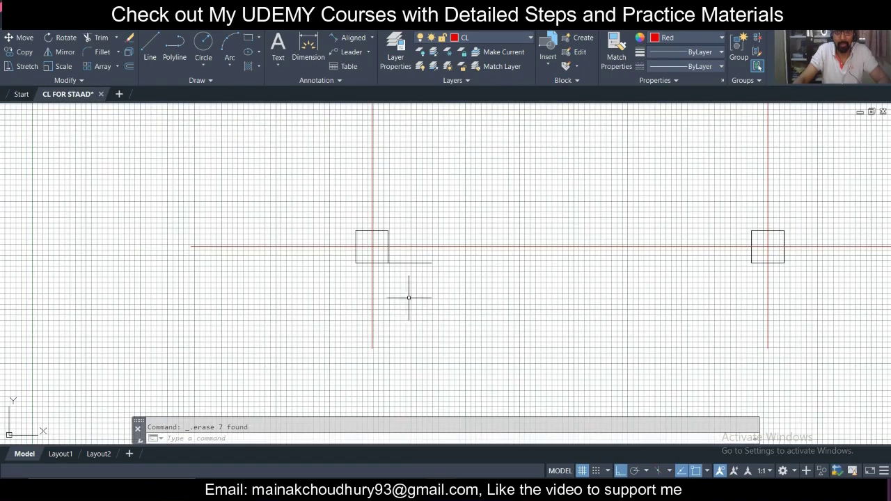
left_click(441, 288)
left_click(422, 256)
key("Delete")
Step: Erase the short line overlapping the centre line at the left column of the second row from the bottom, and save the drawing
scroll(369, 226, "down", 3)
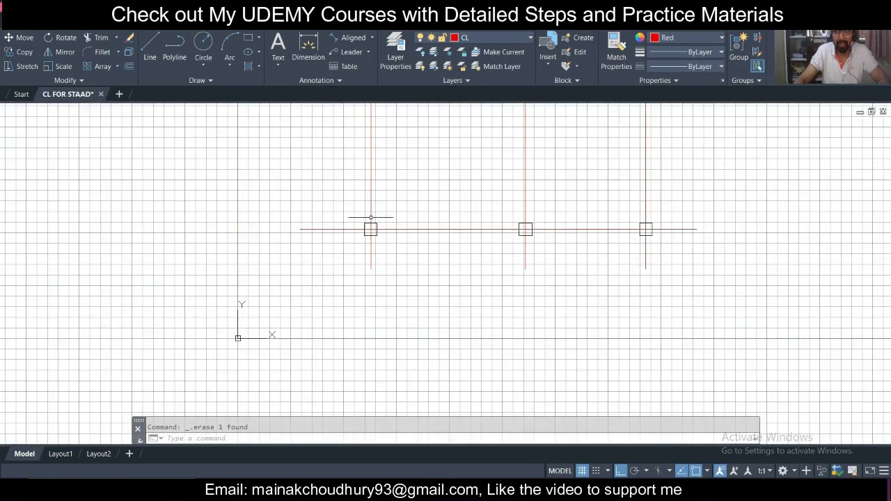
middle_click_drag(584, 168, 378, 272)
scroll(378, 272, "down", 1)
middle_click_drag(351, 144, 396, 309)
scroll(370, 214, "up", 2)
middle_click_drag(394, 235, 399, 283)
middle_click_drag(352, 241, 352, 261)
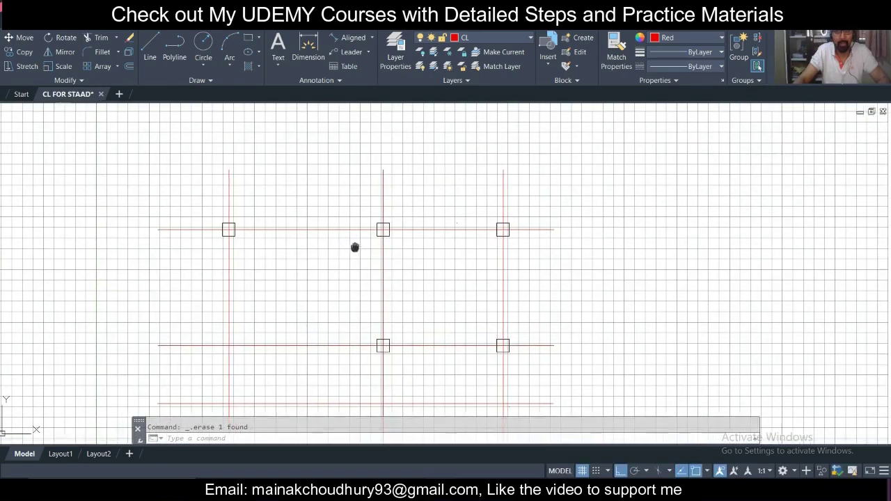
scroll(359, 193, "down", 2)
mouse_move(360, 192)
middle_mouse_down()
mouse_move(368, 243)
mouse_move(380, 258)
middle_mouse_up()
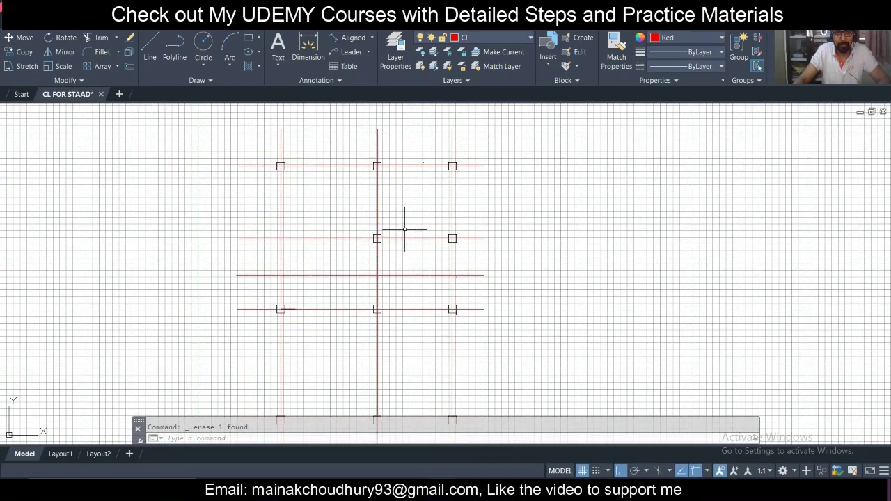
scroll(295, 327, "up", 4)
scroll(264, 282, "up", 2)
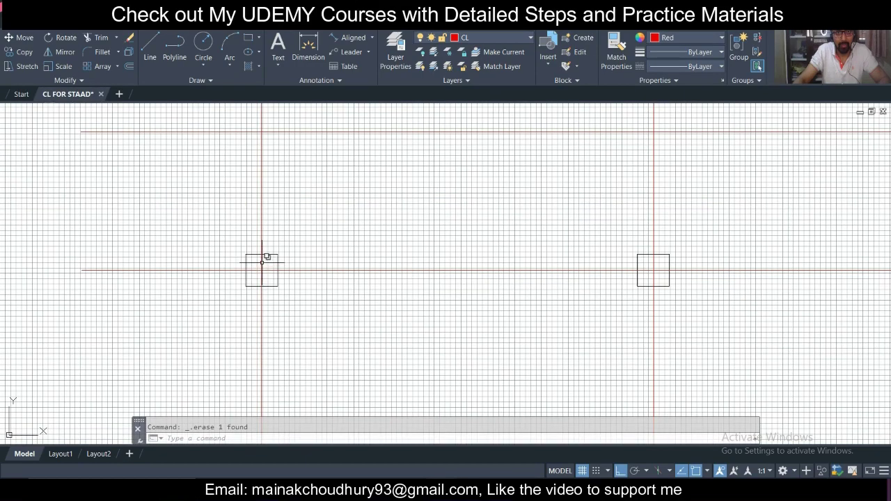
left_click(249, 265)
left_click(359, 284)
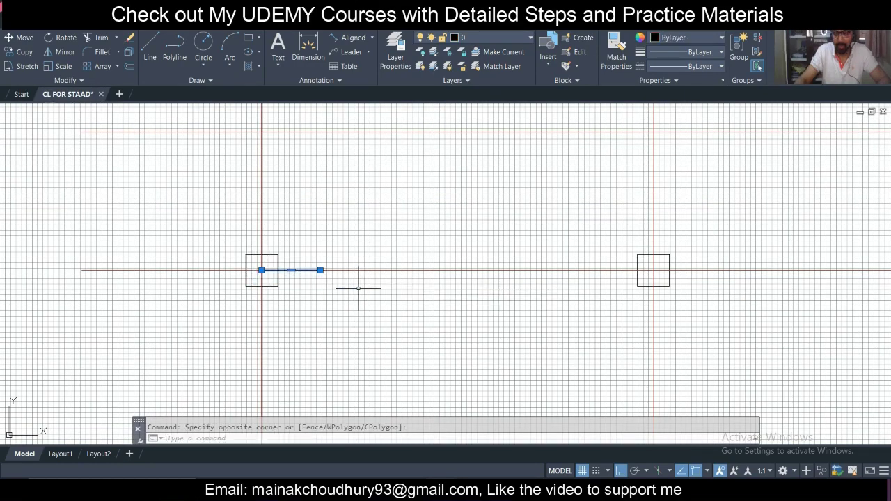
key("Delete")
scroll(357, 287, "down", 5)
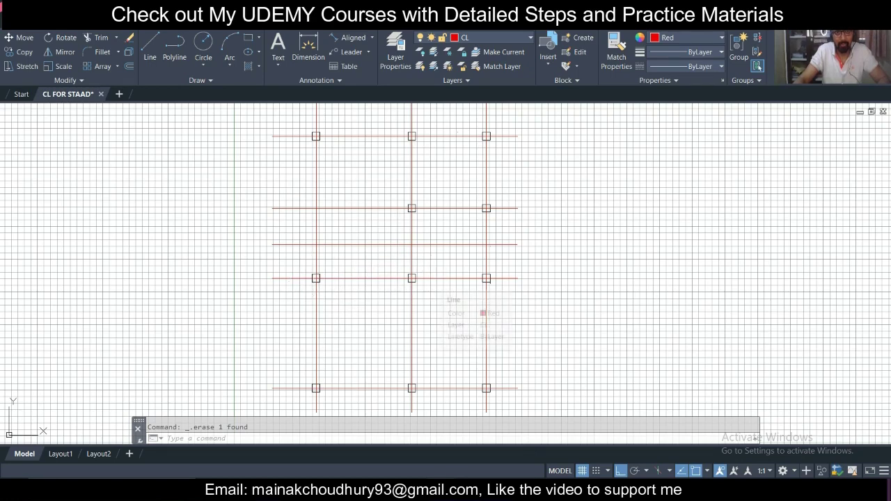
key("ctrl+s")
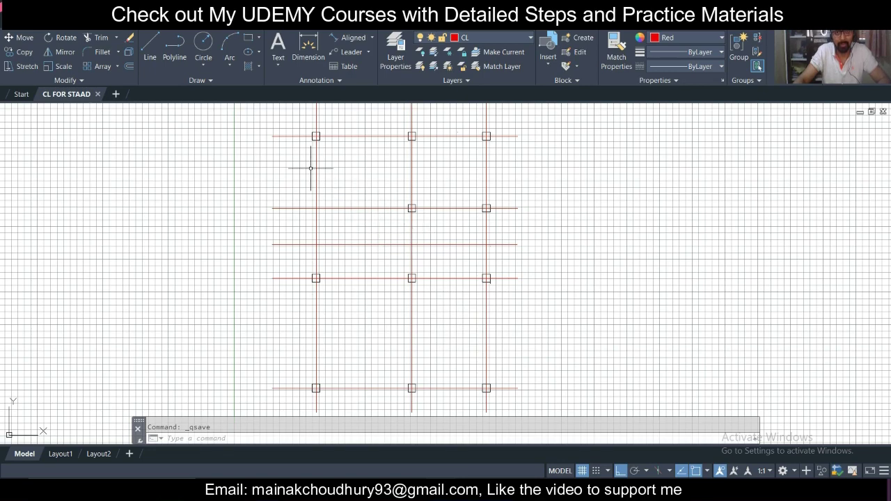
Step: Select everything similar to the top-left column's lines and erase it all, leaving only the red centre-line grid
scroll(310, 168, "up", 6)
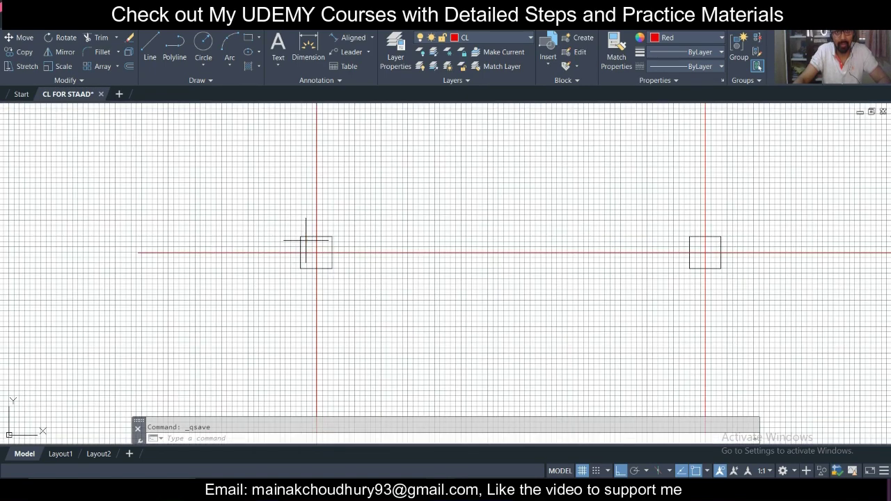
left_click(300, 236)
left_click(284, 210)
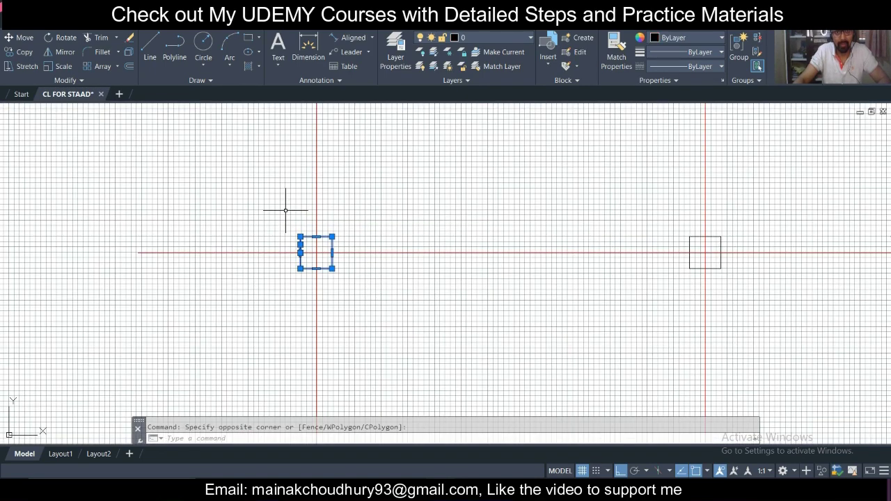
right_click(307, 240)
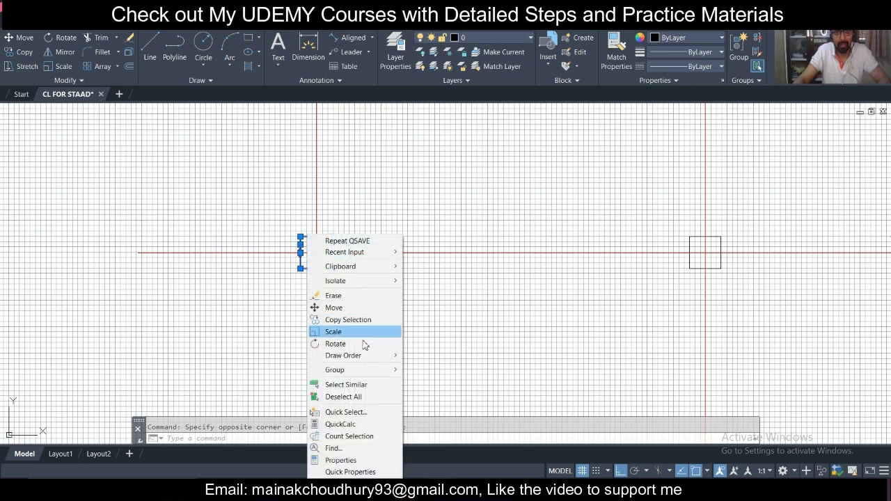
left_click(348, 385)
scroll(378, 292, "down", 5)
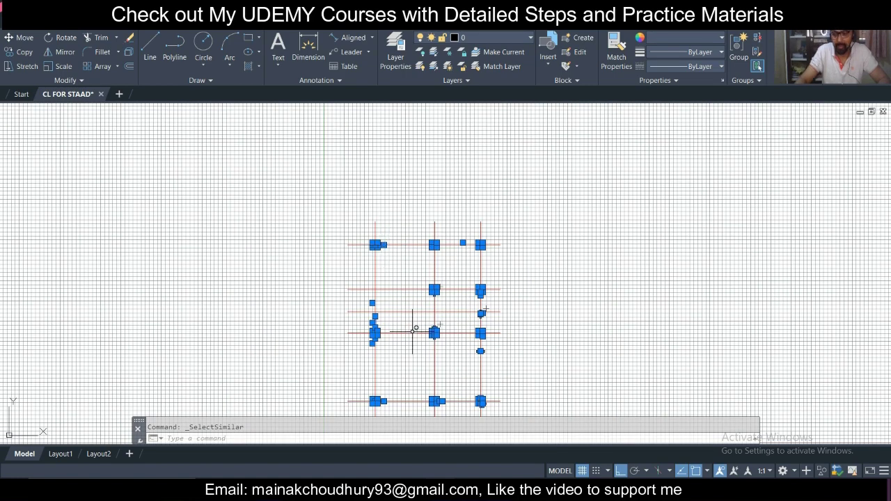
key("Delete")
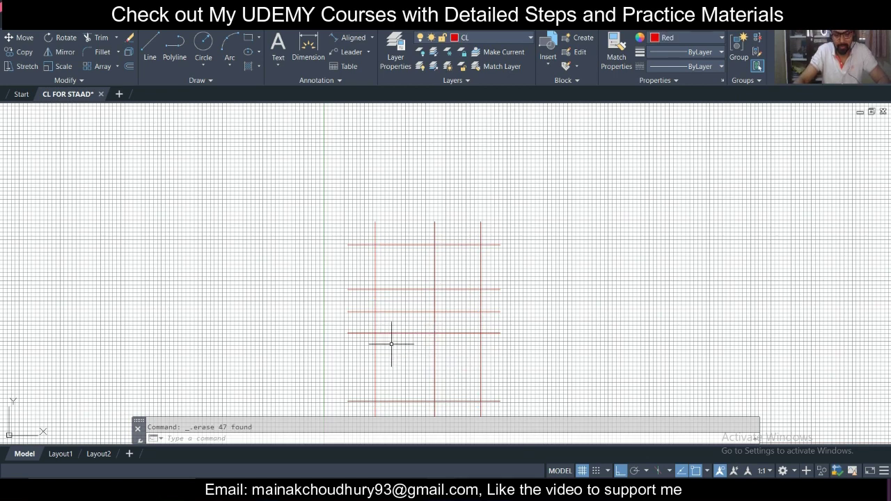
Step: Trim the centre-line overhangs above the top grid line and beyond the left vertical grid line
type("tr")
key("Return")
left_click_drag(519, 237, 302, 217)
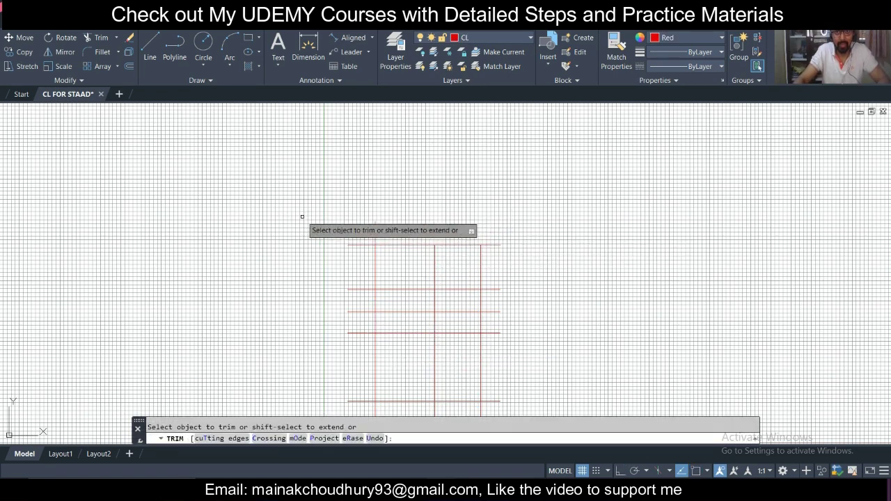
left_click(358, 231)
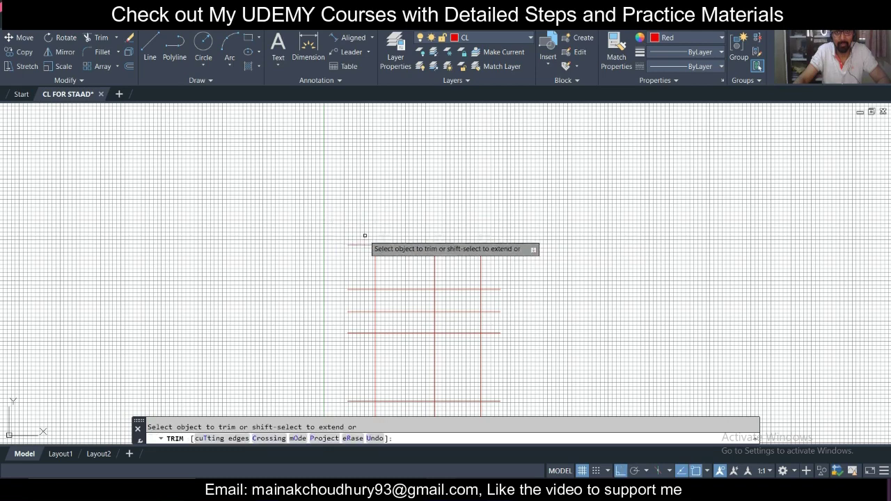
left_click(363, 237)
middle_click_drag(355, 352, 352, 235)
key("Return")
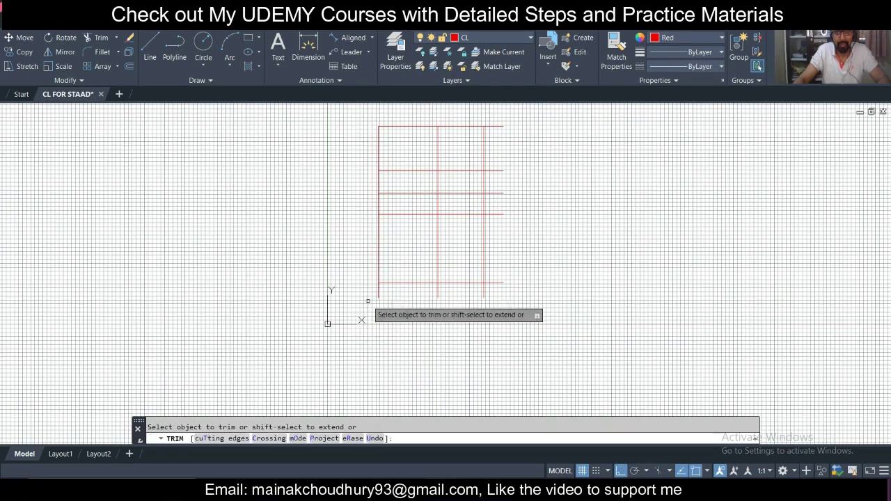
Step: Trim the centre-line overhangs below the bottom grid line and beyond the right vertical grid line
left_click(363, 294)
left_click(520, 293)
key("Return")
left_click(492, 299)
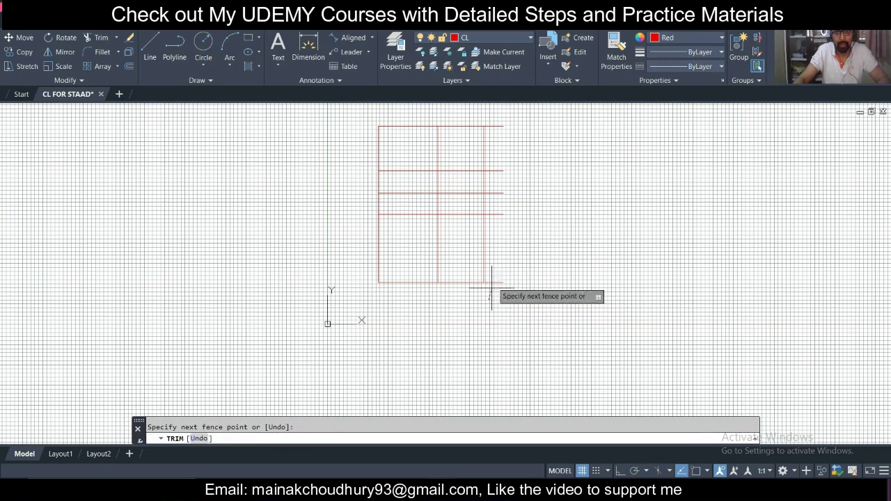
left_click(515, 164)
key("Return")
left_click(498, 227)
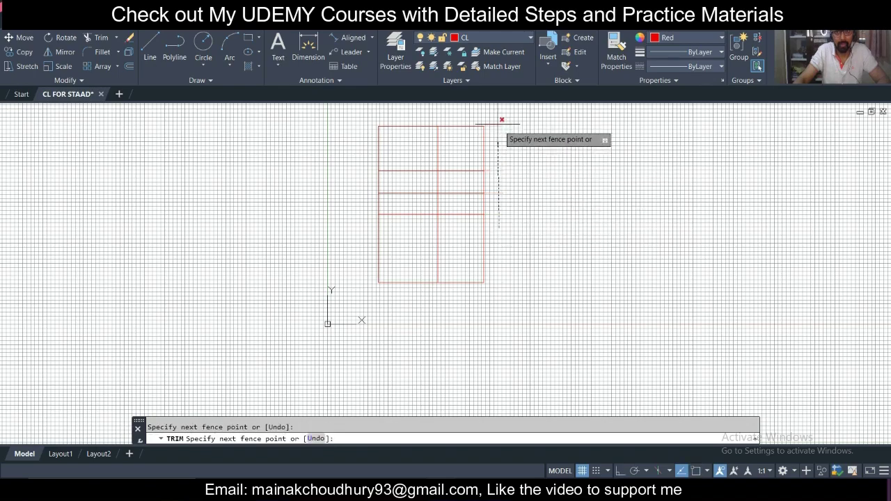
left_click(501, 119)
key("Return")
Step: Trim away the part of the third horizontal centre line between the middle and right vertical centre lines
middle_click_drag(506, 168, 498, 194)
scroll(480, 205, "up", 4)
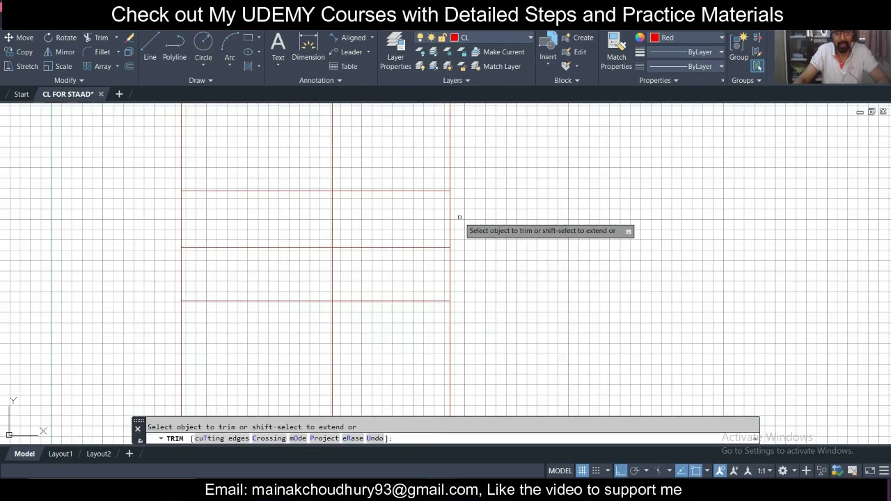
scroll(459, 218, "down", 2)
left_click(411, 249)
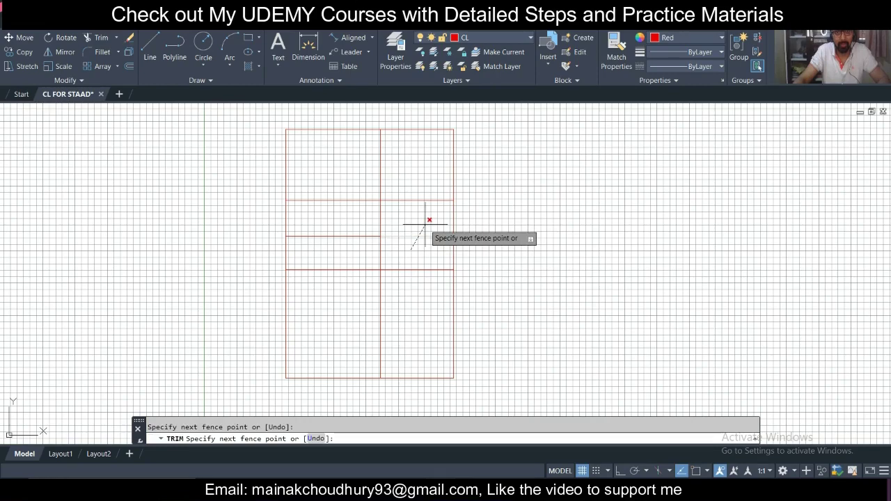
key("Return")
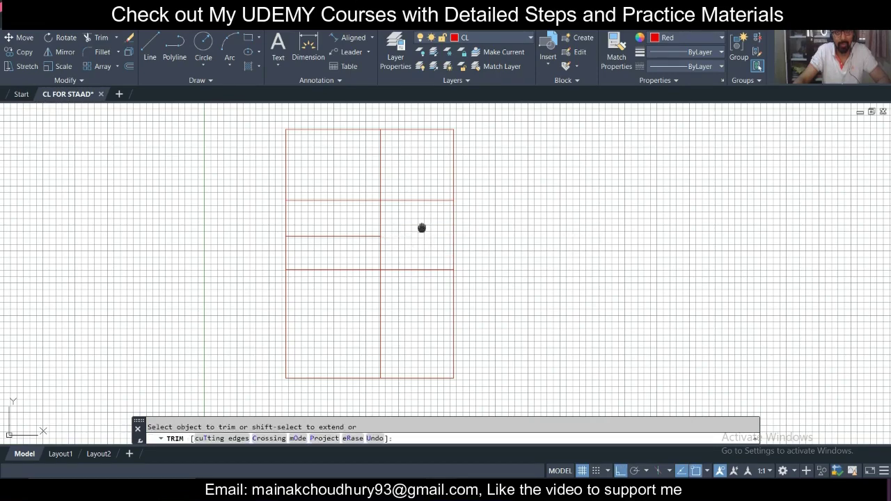
middle_click_drag(422, 228, 412, 265)
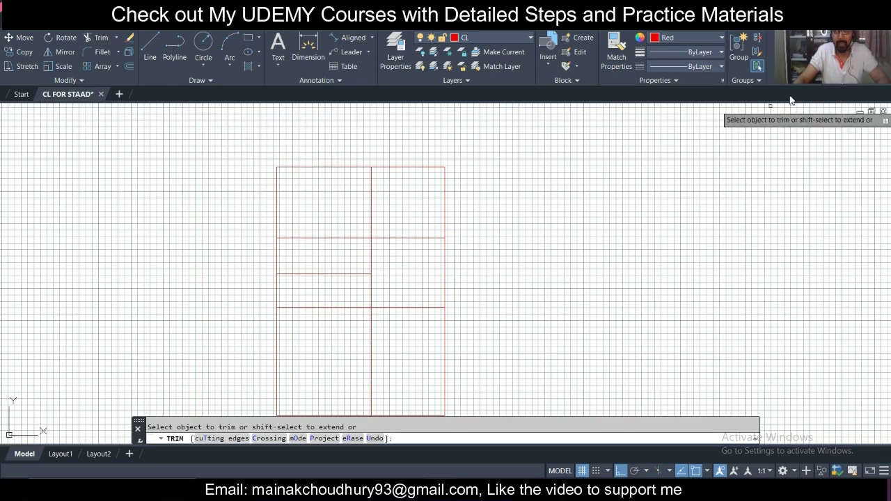
Step: Open the drawing Plan for G+1 from the Clients > NB folder on drive D
key("alt+Tab")
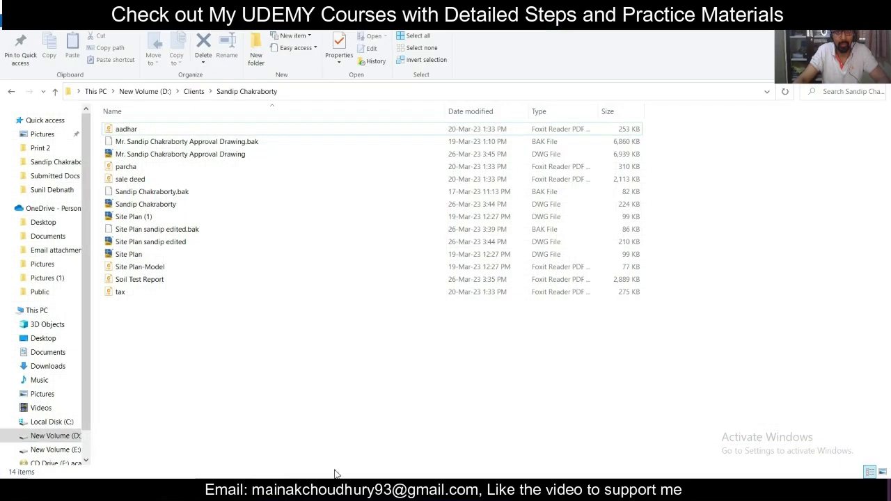
left_click(185, 92)
double_click(196, 143)
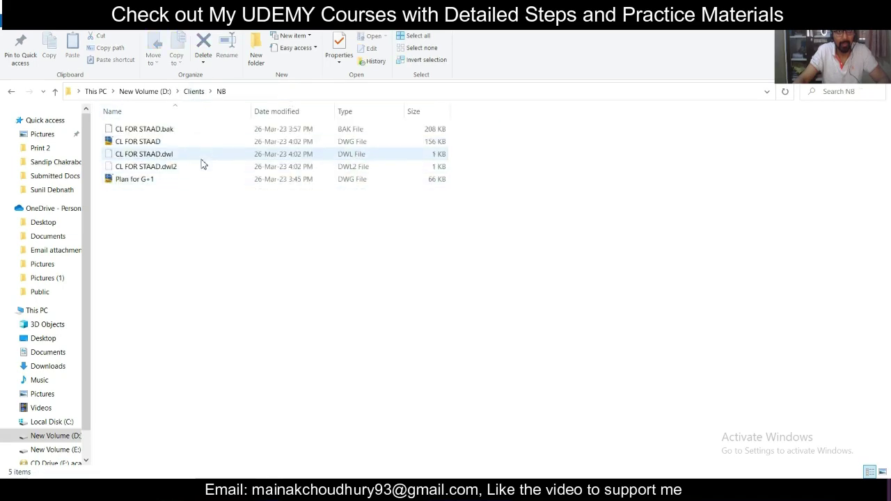
key("alt+Tab")
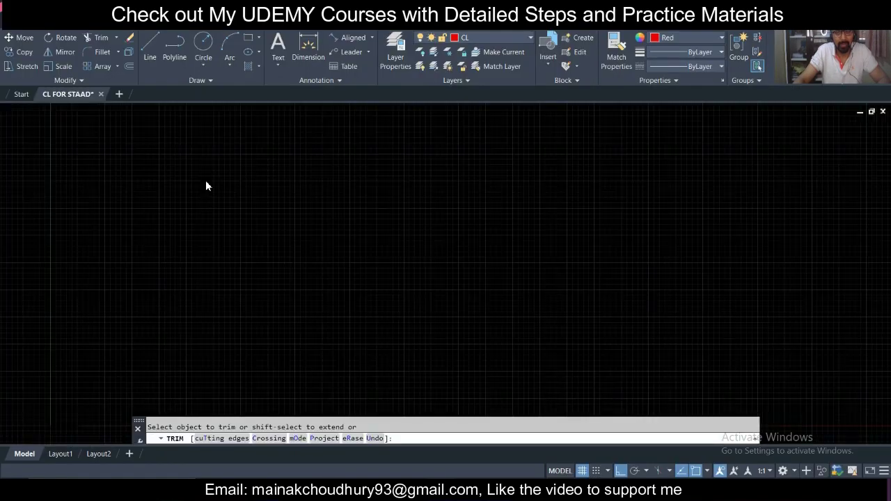
Step: Examine the dimensioned floor plan and column layout in Plan for G+1, and return to the CL FOR STAAD drawing
scroll(138, 203, "up", 2)
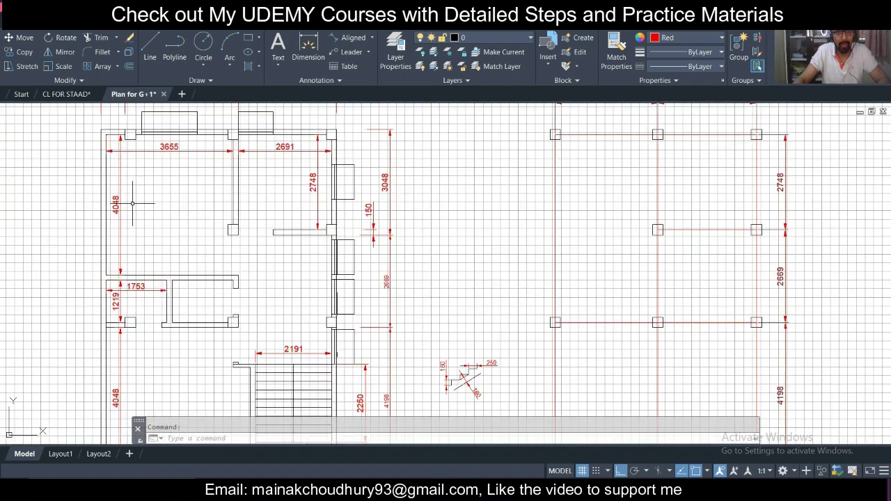
middle_click_drag(132, 204, 163, 222)
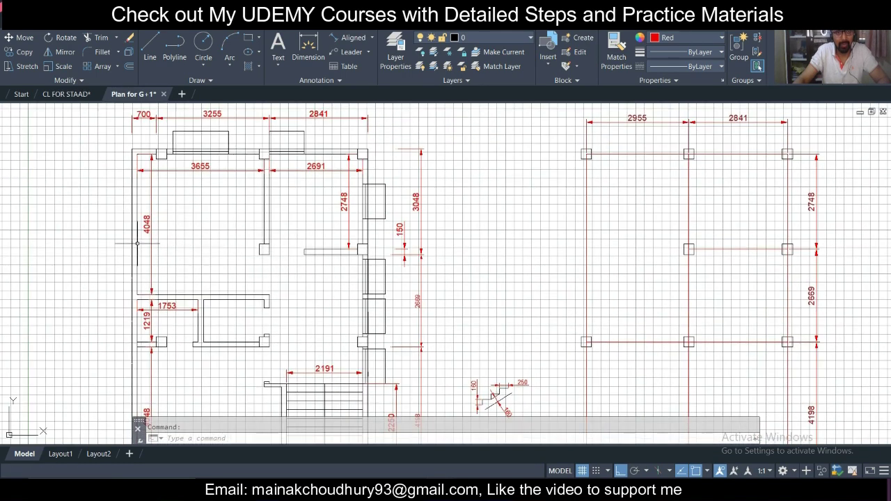
left_click(67, 94)
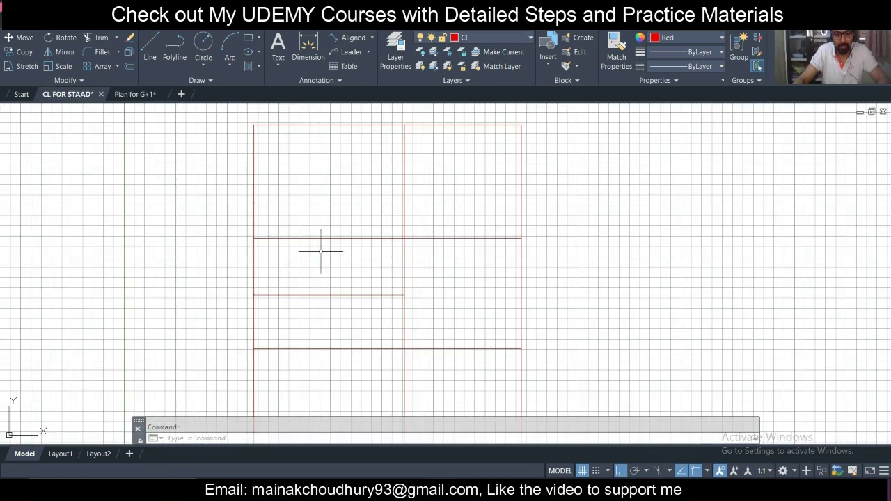
Step: Trim away the part of the second horizontal centre line between the left and middle vertical centre lines, and save the drawing
type("tr")
key("Return")
left_click_drag(318, 248, 332, 203)
scroll(332, 203, "down", 2)
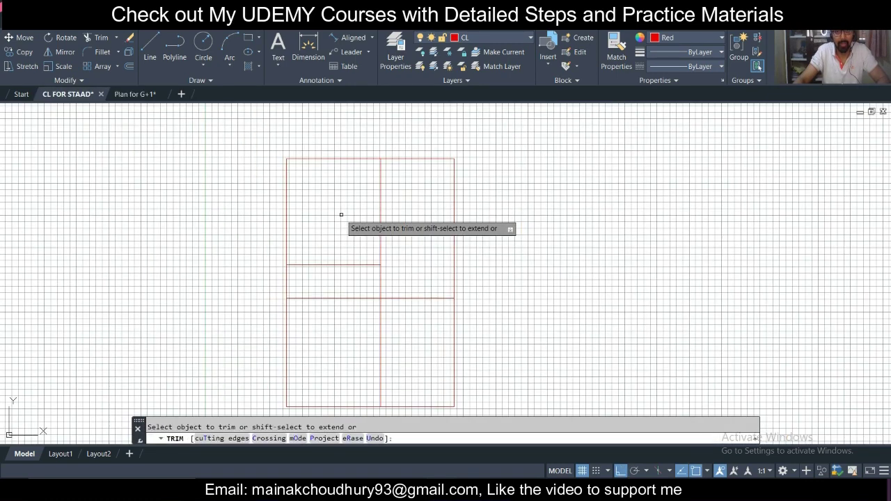
mouse_move(490, 314)
middle_mouse_down()
mouse_move(456, 269)
mouse_move(465, 291)
middle_mouse_up()
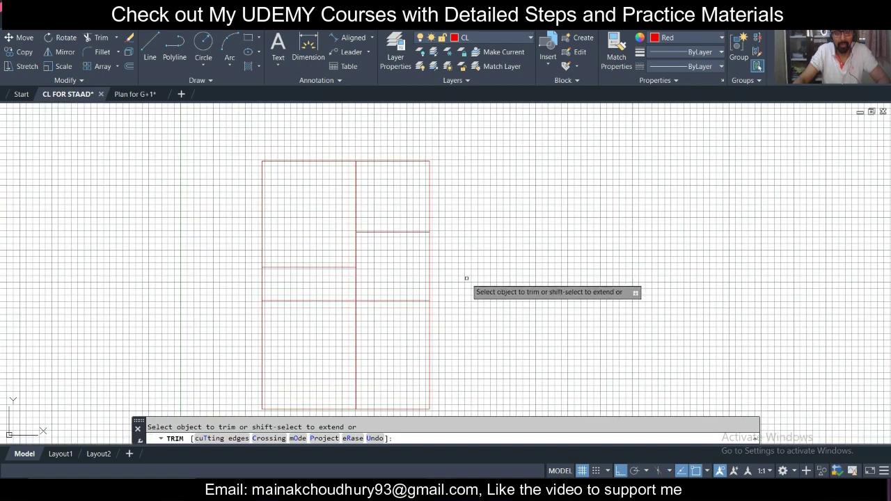
scroll(467, 269, "down", 2)
scroll(464, 282, "up", 2)
key("Escape")
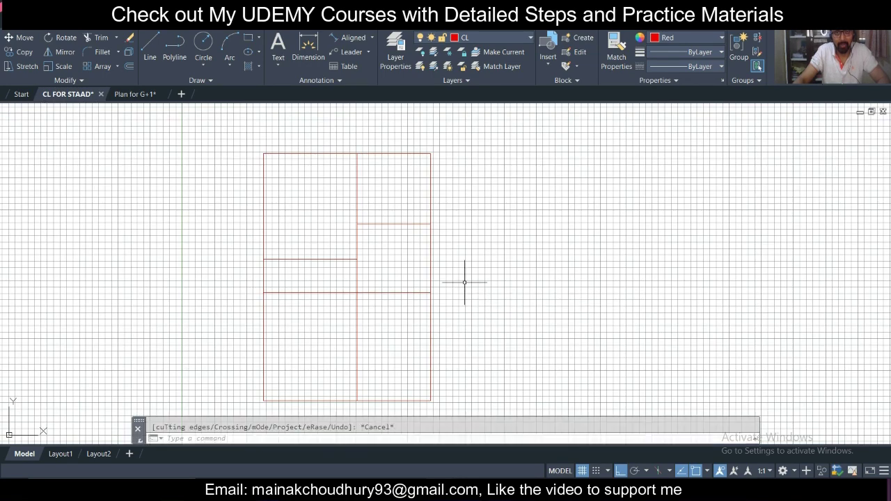
scroll(459, 224, "down", 1)
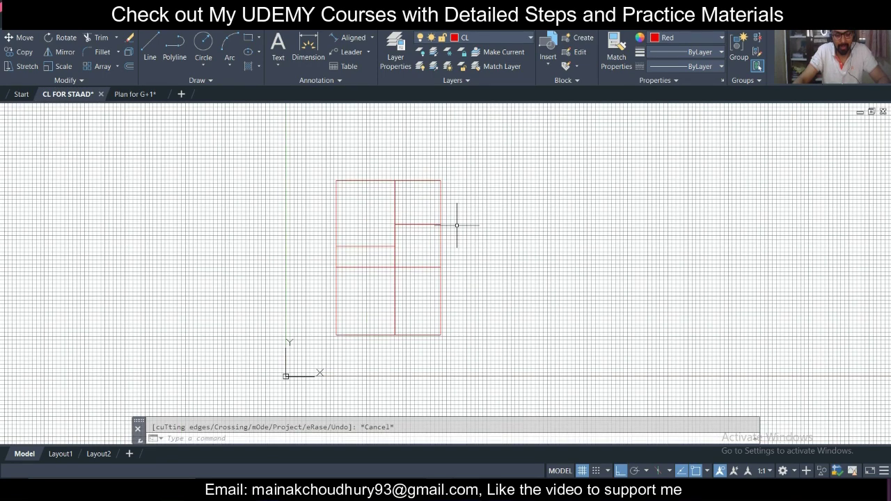
key("ctrl+s")
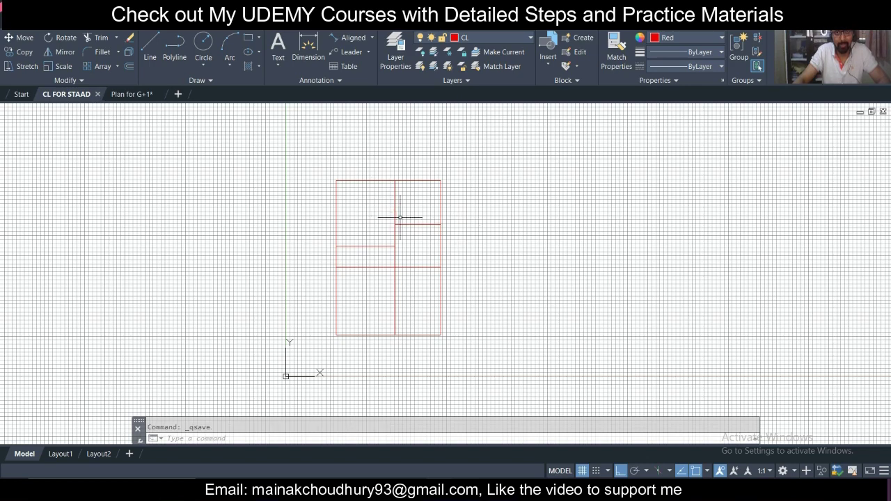
Step: Compare the trimmed grid with the column layout in Plan for G+1, and return to the CL FOR STAAD drawing
scroll(373, 215, "up", 2)
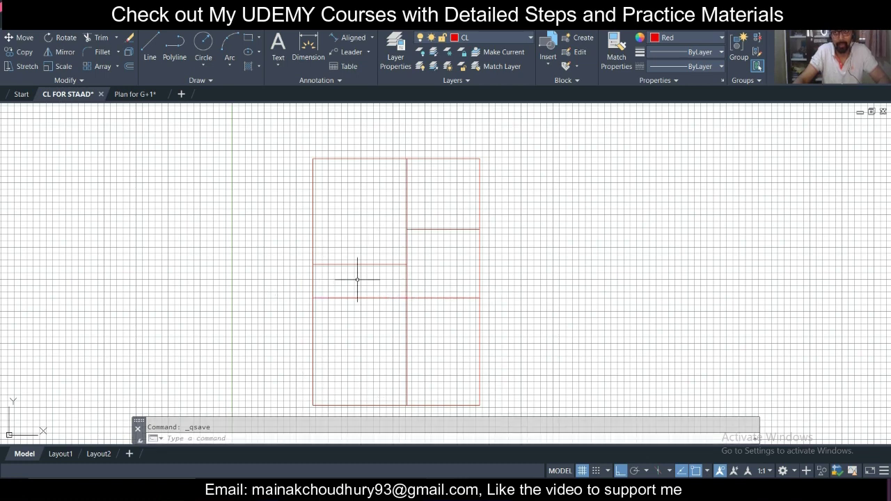
left_click(123, 95)
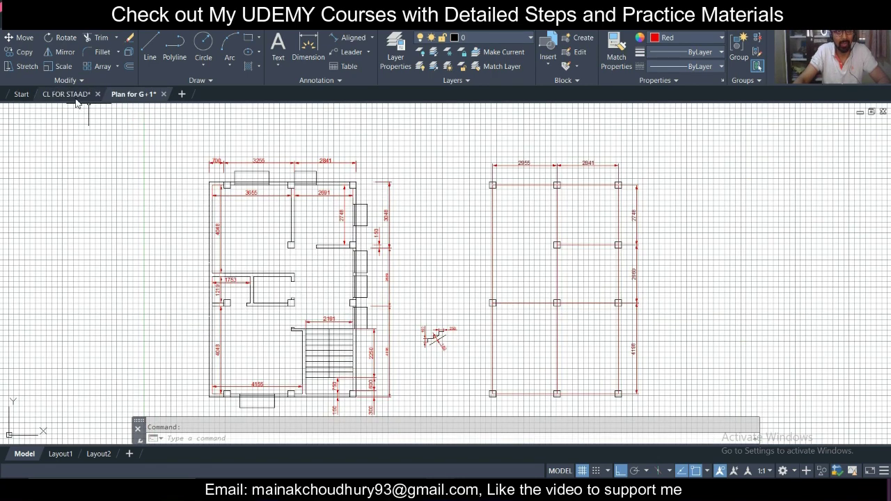
left_click(70, 98)
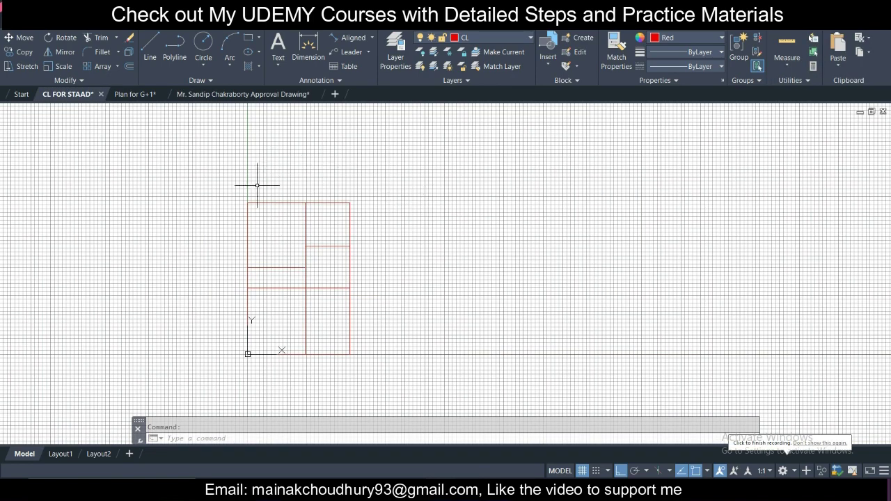
Step: Check both spans along the top grid line with the aligned dimension, without placing any dimension
scroll(284, 213, "up", 4)
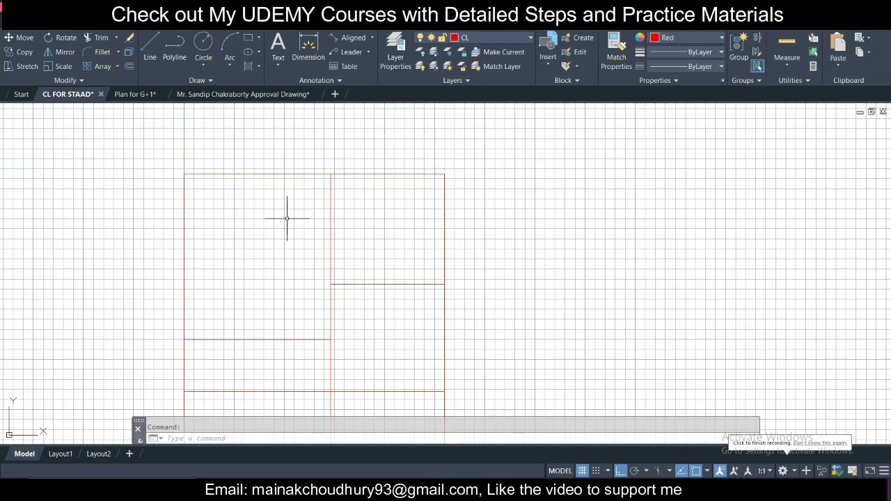
left_click(351, 38)
left_click(185, 174)
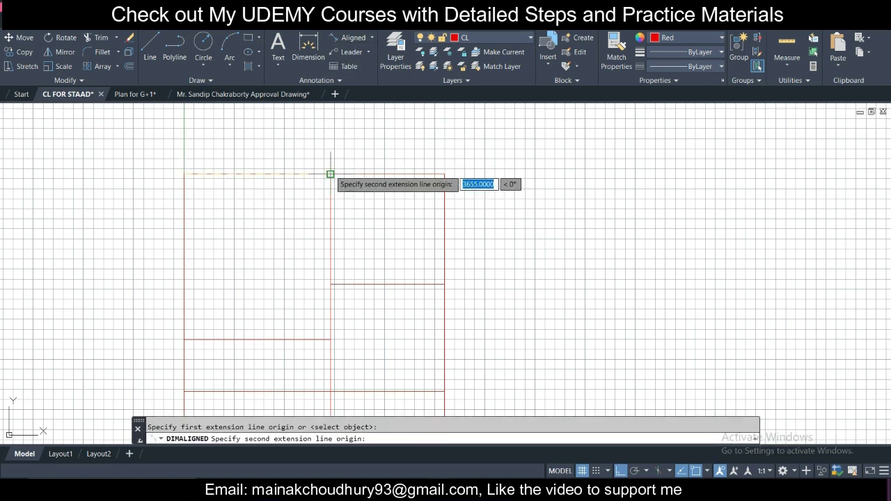
left_click(330, 174)
key("Escape")
key("Return")
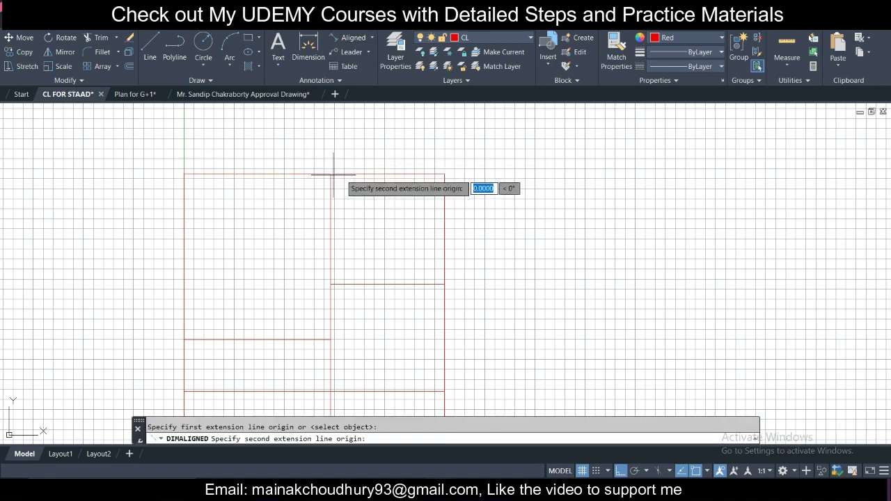
left_click(330, 174)
left_click(441, 174)
key("Escape")
scroll(414, 151, "down", 4)
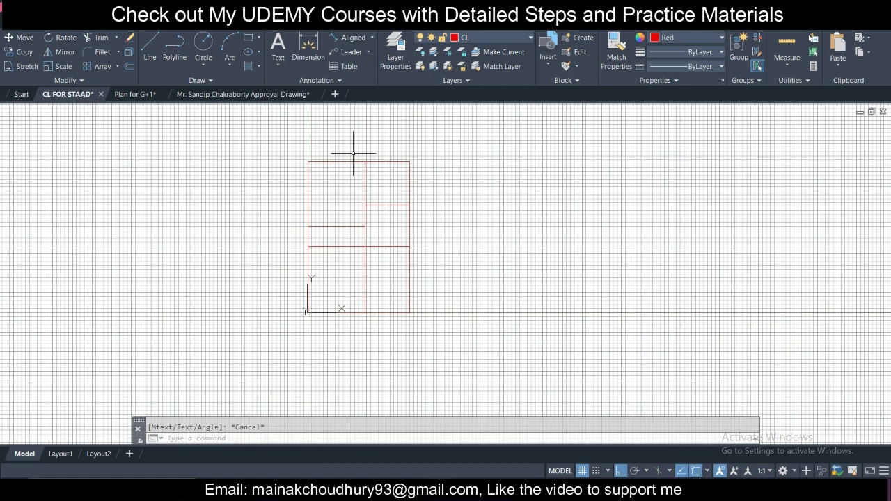
scroll(327, 152, "up", 2)
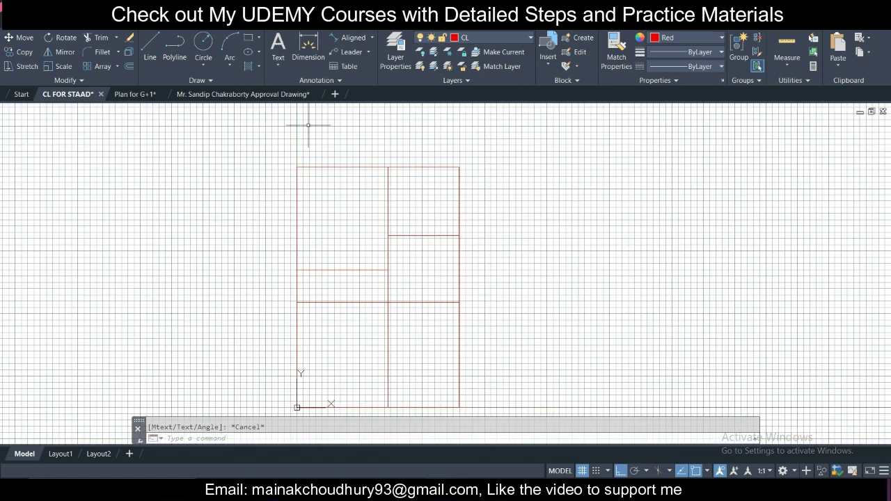
Step: Create a new drawing and set its insertion scale units to Meters
left_click(334, 95)
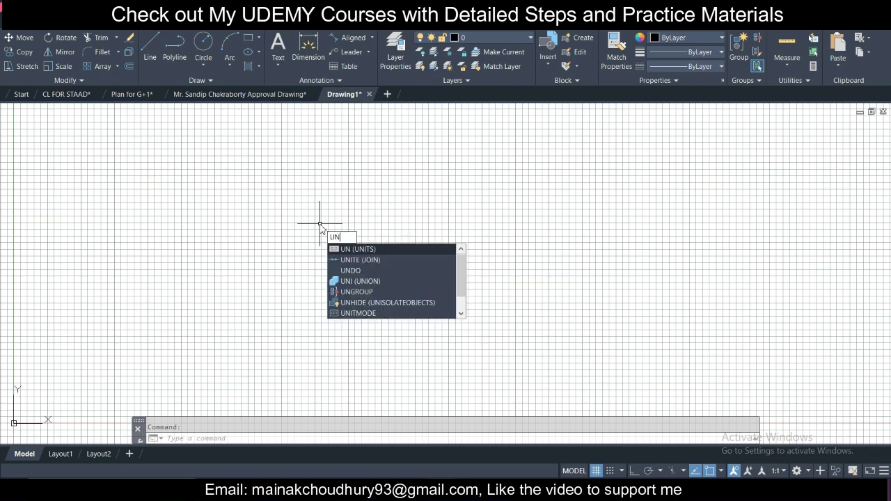
key("Return")
left_click(390, 188)
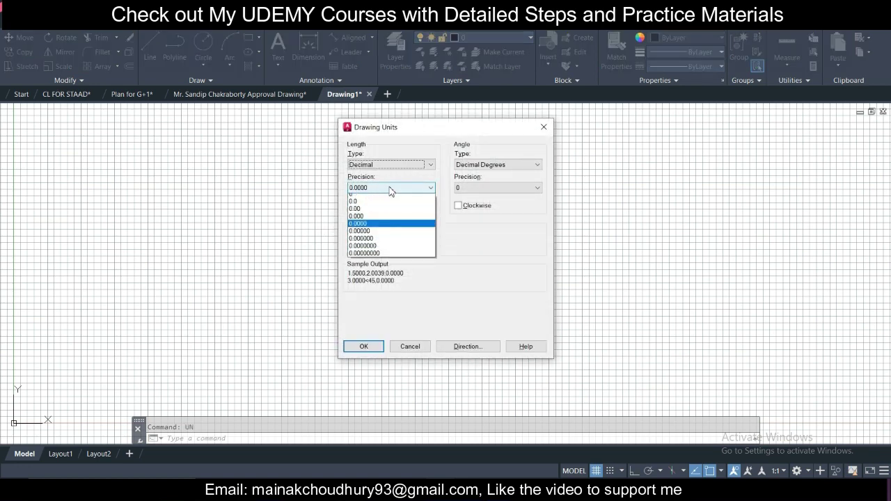
key("Escape")
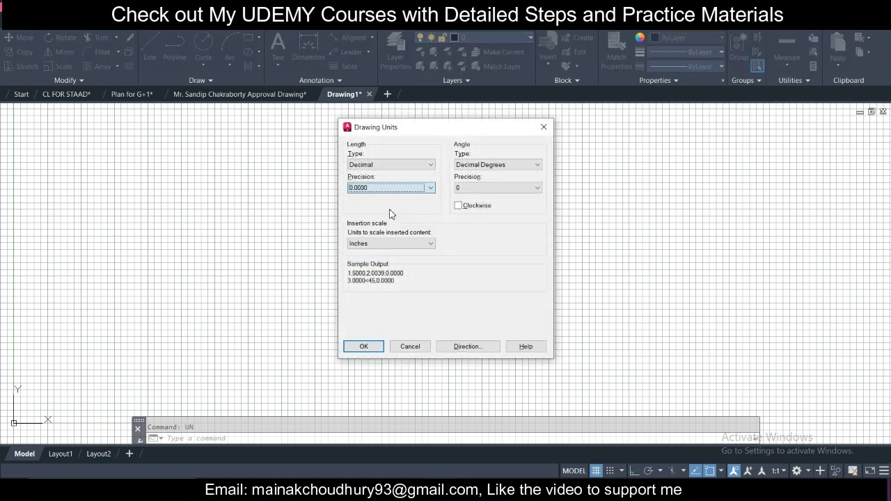
left_click(414, 245)
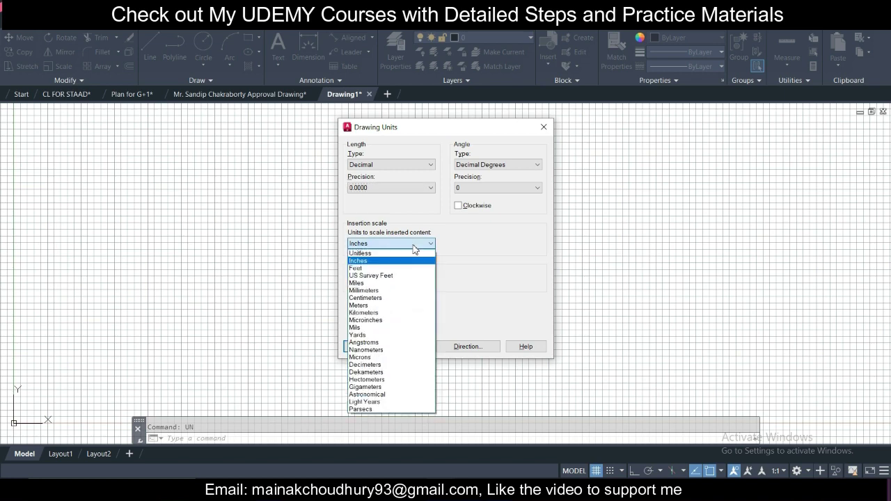
left_click(408, 306)
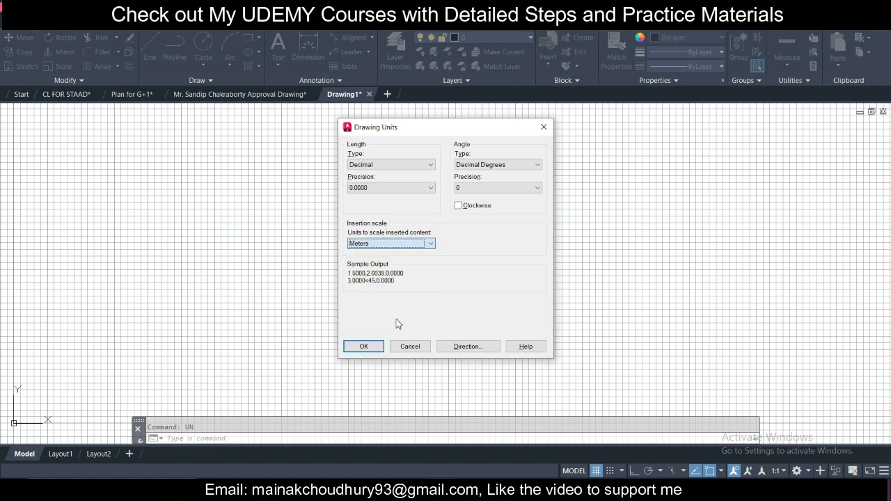
left_click(363, 347)
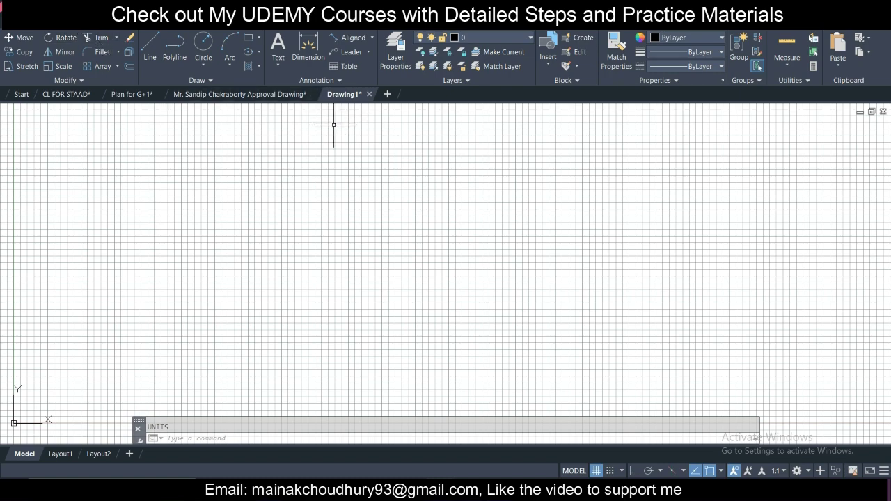
Step: Draw a horizontal line from the origin 0,0 along the X axis with Ortho turned on
scroll(352, 193, "down", 2)
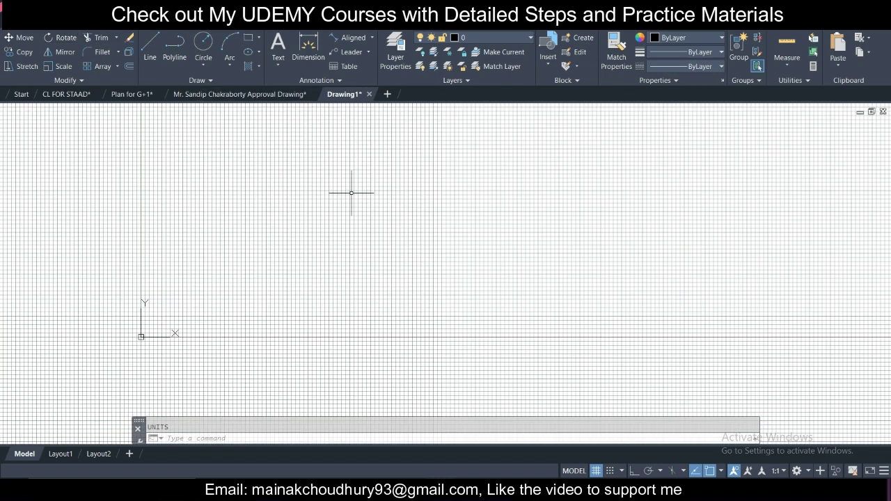
left_click(149, 46)
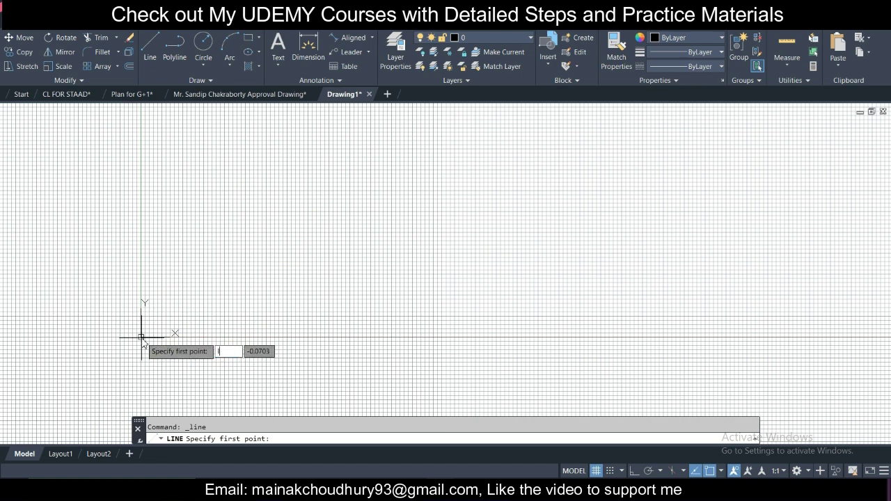
type("0")
key("Tab")
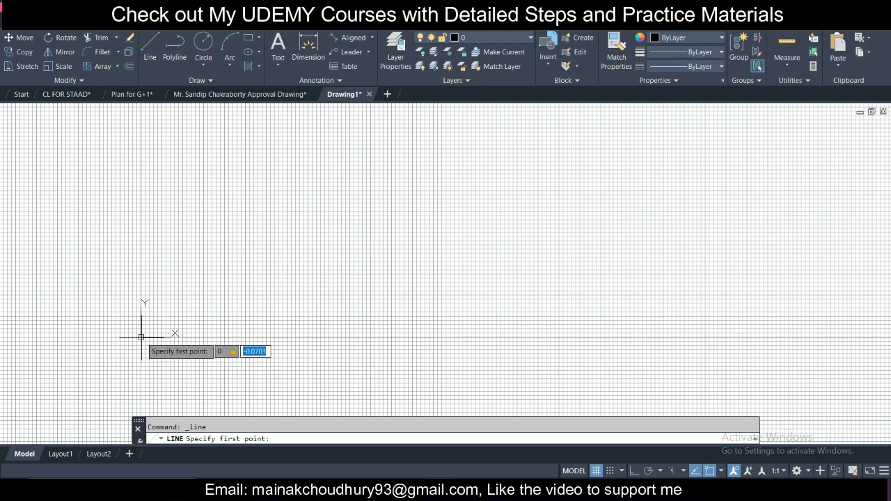
type("0")
key("Return")
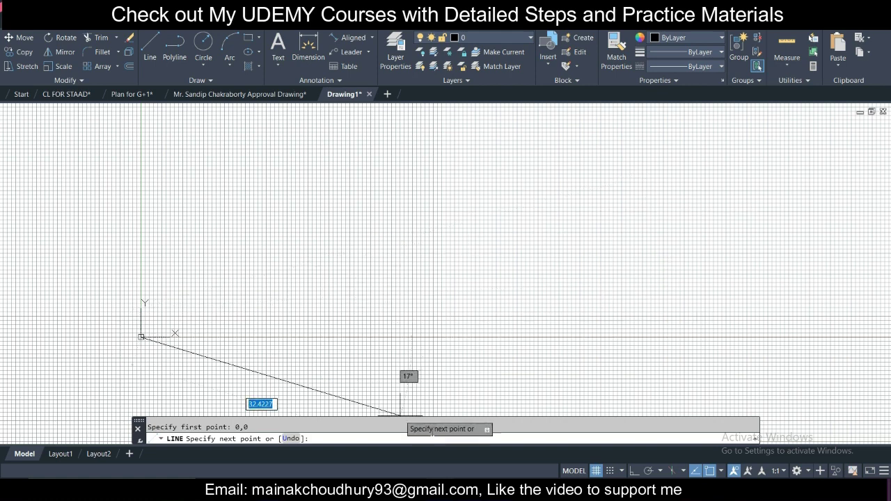
left_click(632, 471)
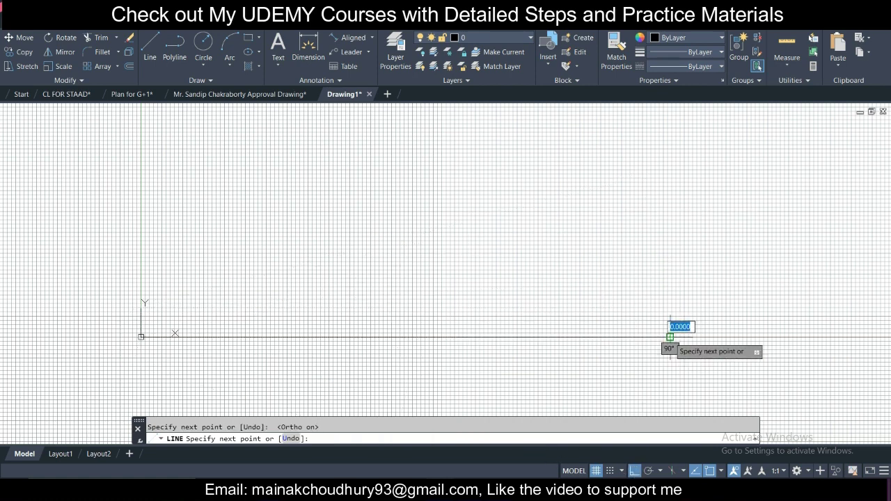
key("Escape")
left_click(349, 339)
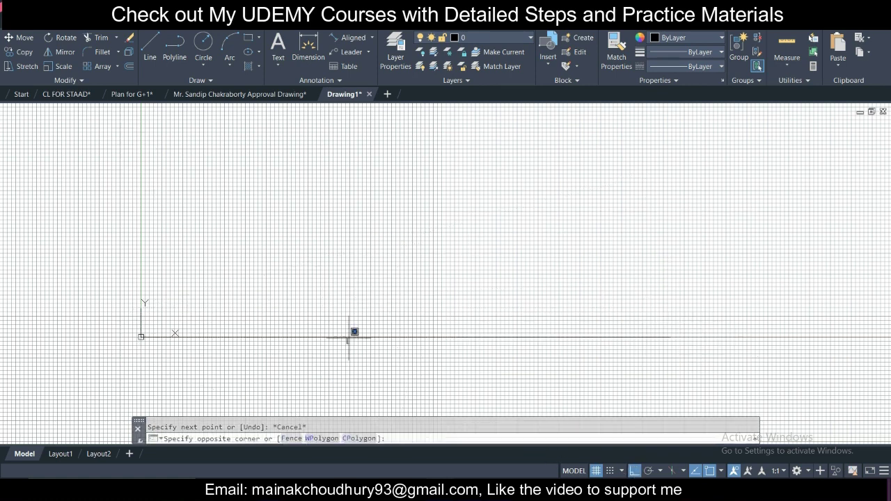
left_click(322, 272)
key("Delete")
Step: Copy the whole centre-line grid from the CL FOR STAAD drawing to the clipboard
left_click(81, 97)
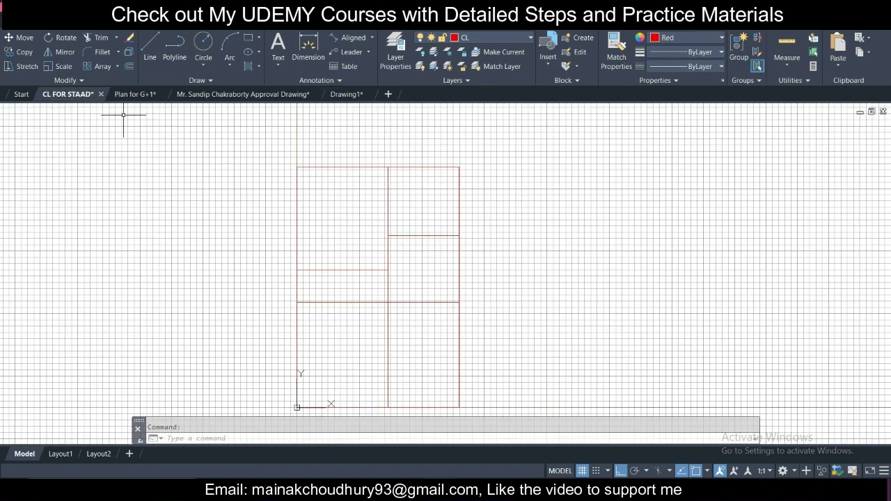
scroll(347, 251, "down", 4)
scroll(347, 252, "up", 4)
scroll(345, 242, "down", 2)
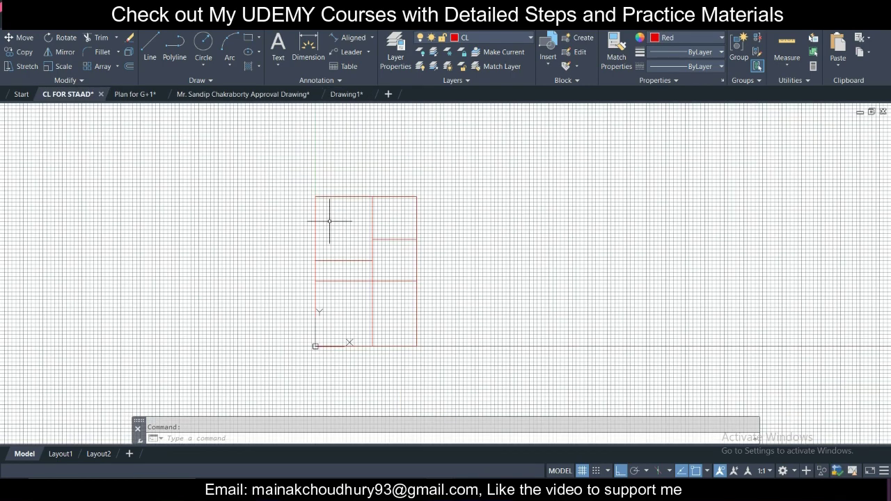
left_click(277, 167)
left_click(509, 382)
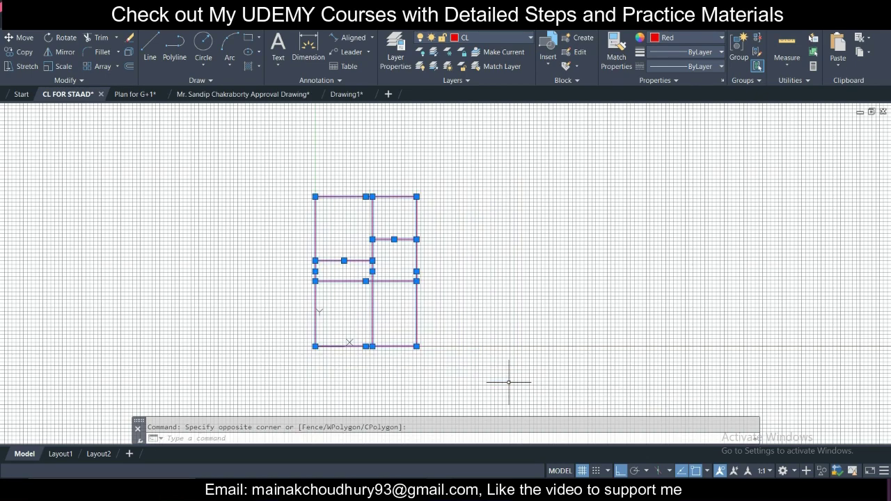
key("ctrl+c")
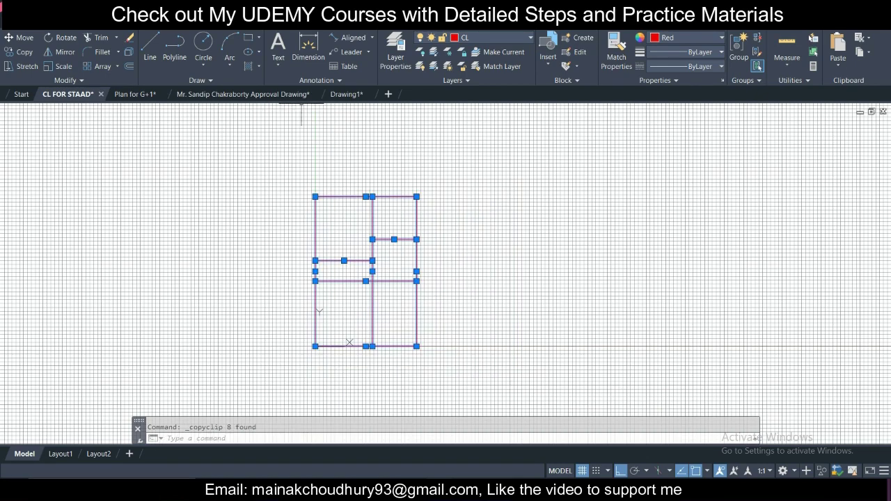
Step: Paste the copied grid into Drawing1 with its insertion point at about 23.5, 18.0, near the origin
left_click(347, 94)
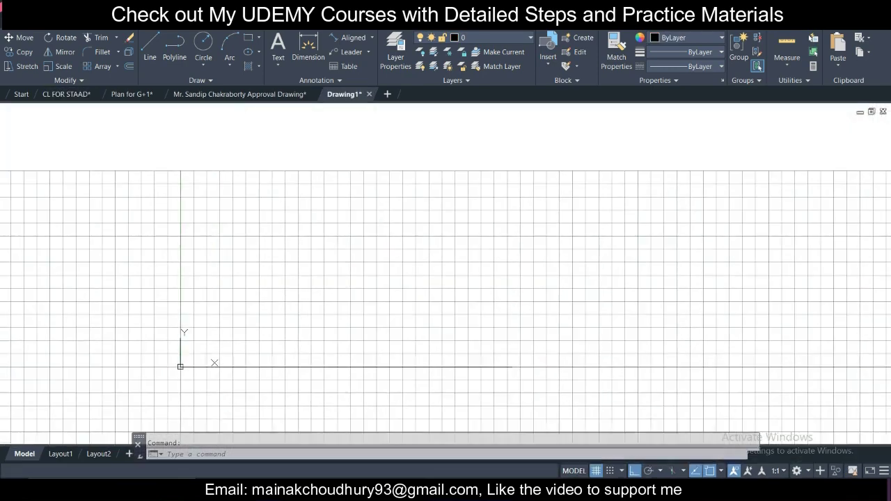
key("ctrl+v")
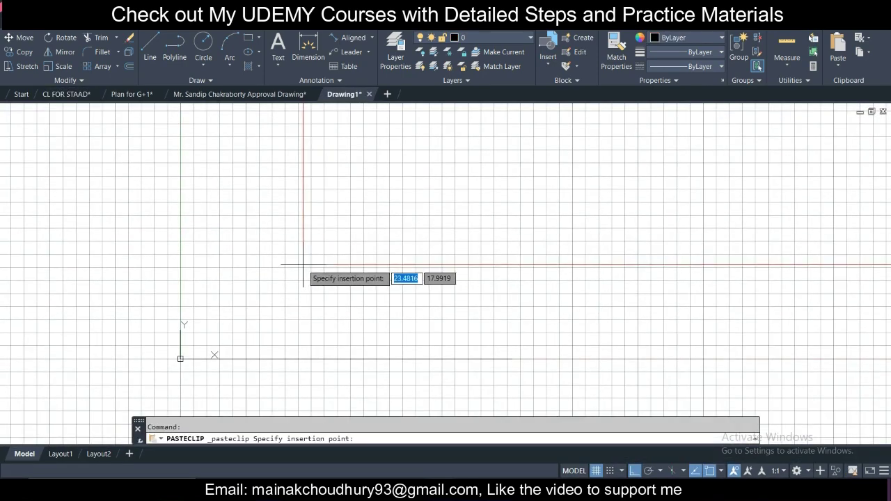
left_click(302, 264)
scroll(302, 271, "down", 3)
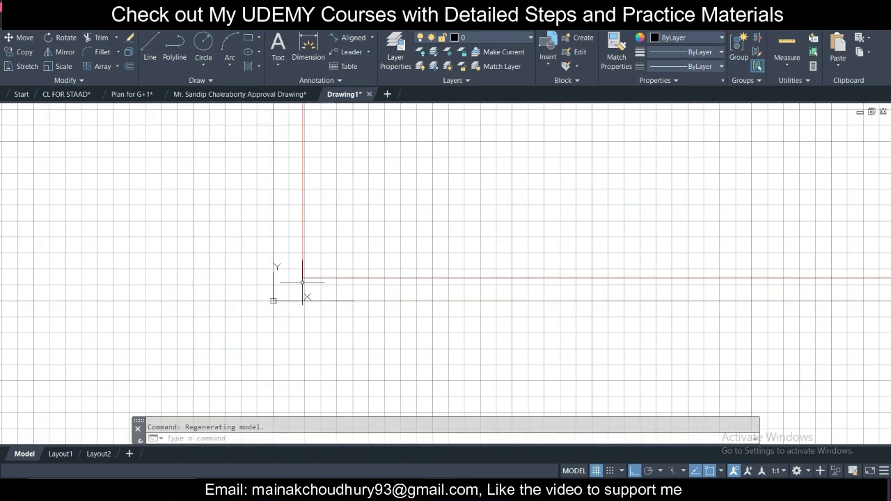
scroll(302, 283, "down", 2)
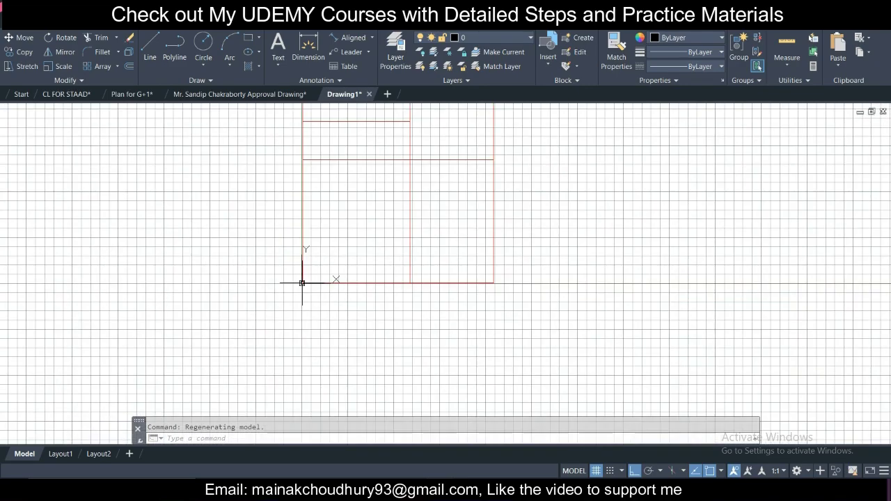
scroll(302, 282, "down", 2)
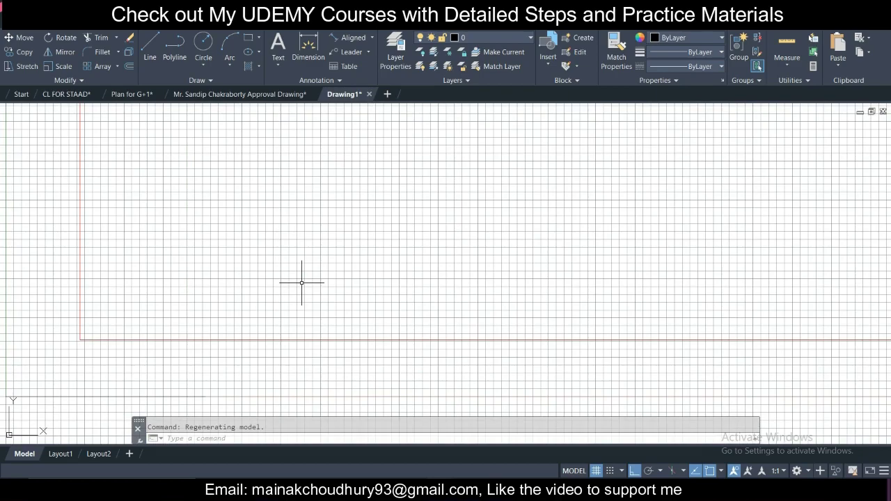
scroll(302, 283, "down", 5)
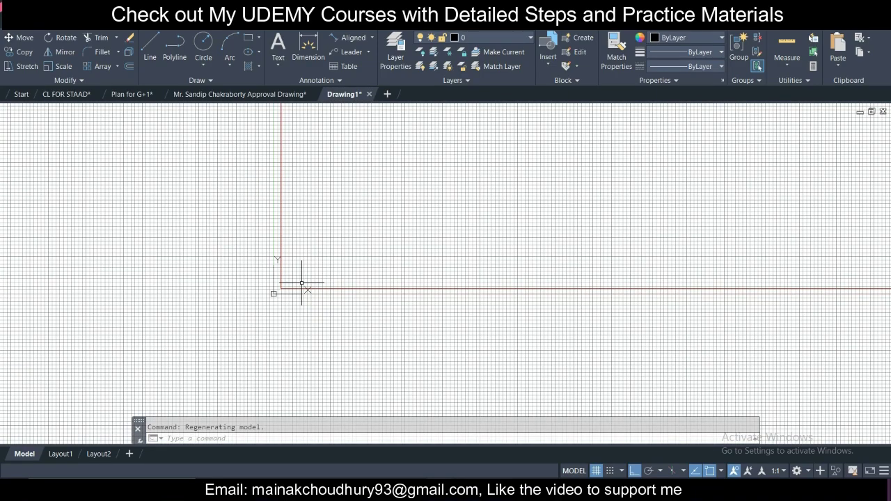
Step: Measure the width of the upper-left bay along the grid's top edge in the CL FOR STAAD drawing
scroll(302, 283, "down", 5)
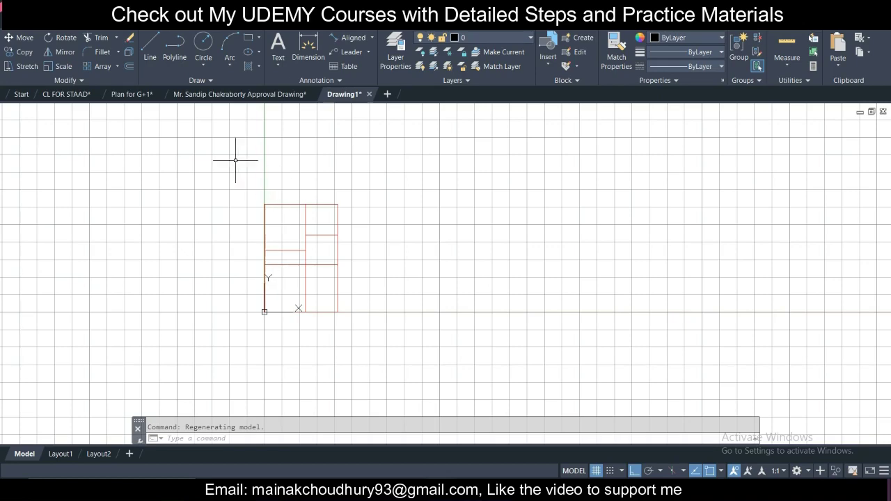
left_click(70, 95)
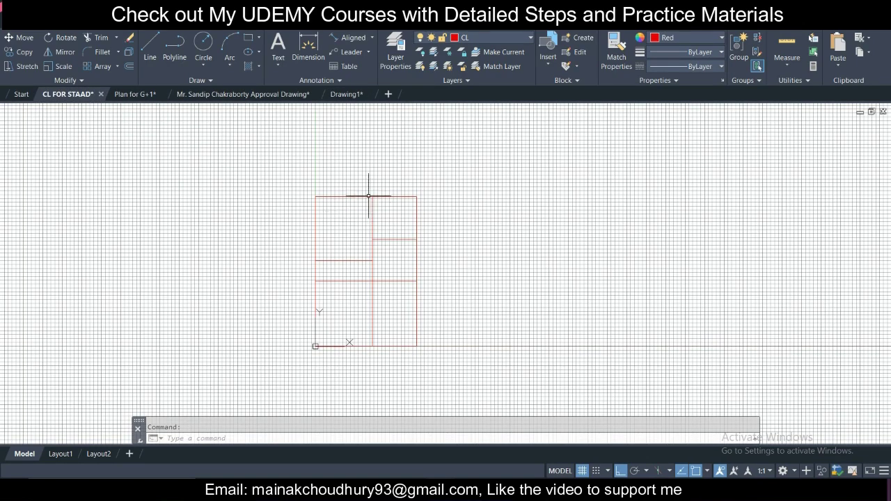
scroll(353, 175, "up", 4)
left_click(368, 40)
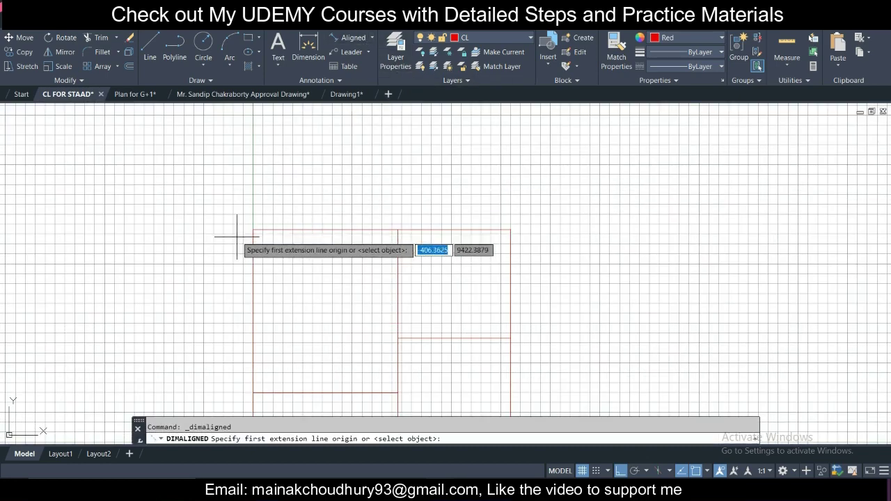
left_click(253, 230)
left_click(405, 230)
scroll(365, 208, "up", 3)
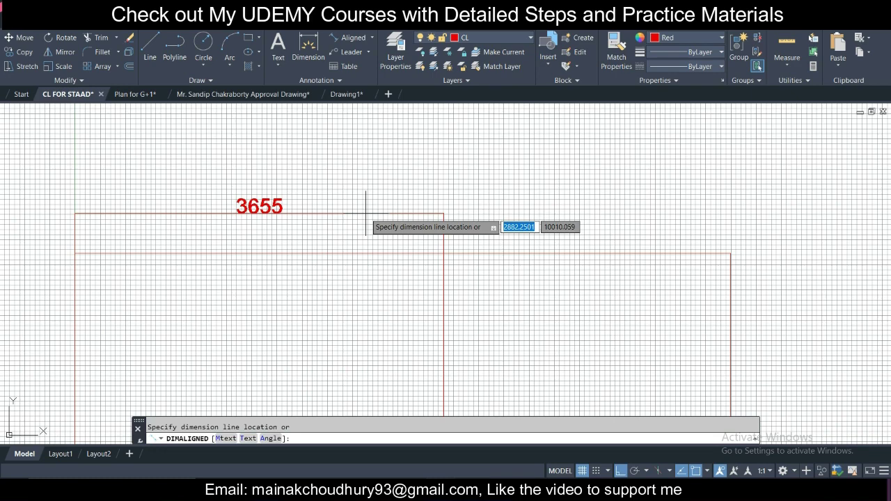
key("Escape")
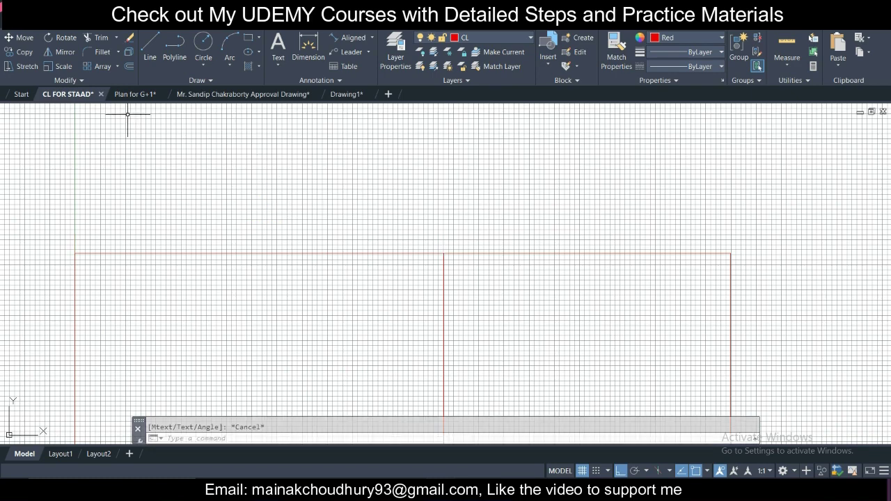
left_click(352, 94)
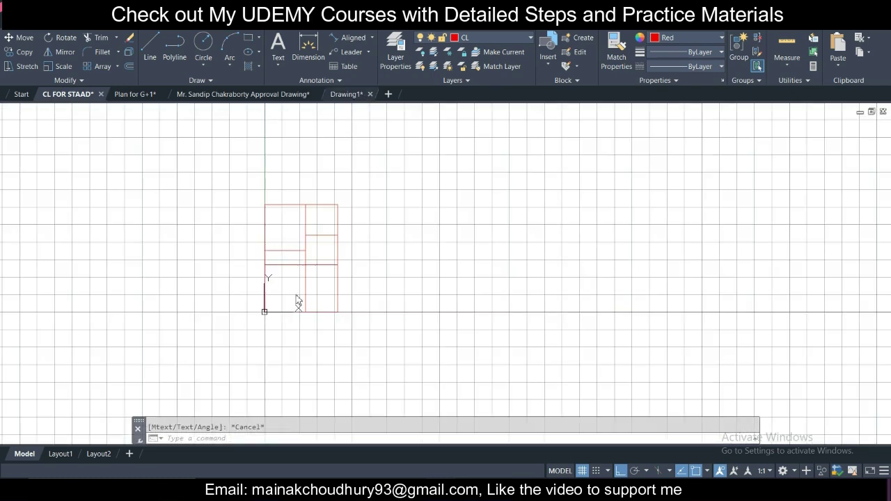
scroll(264, 216, "up", 2)
left_click(244, 193)
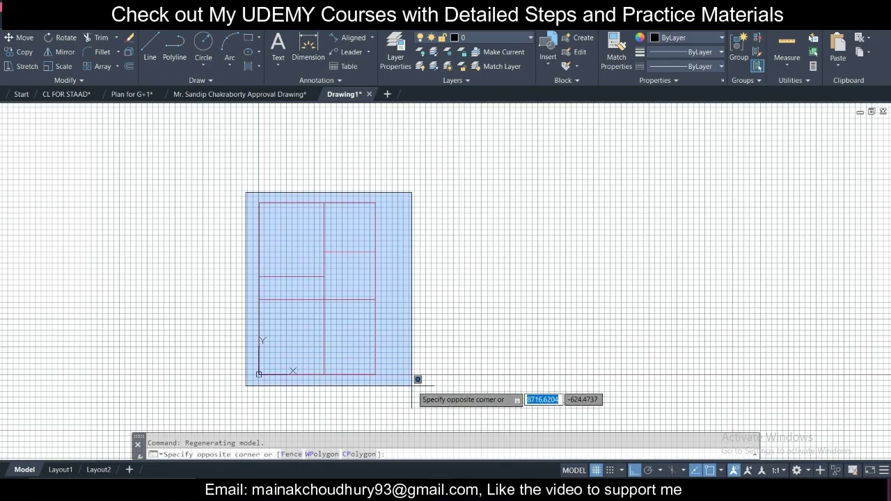
scroll(389, 369, "up", 5)
scroll(209, 317, "down", 1)
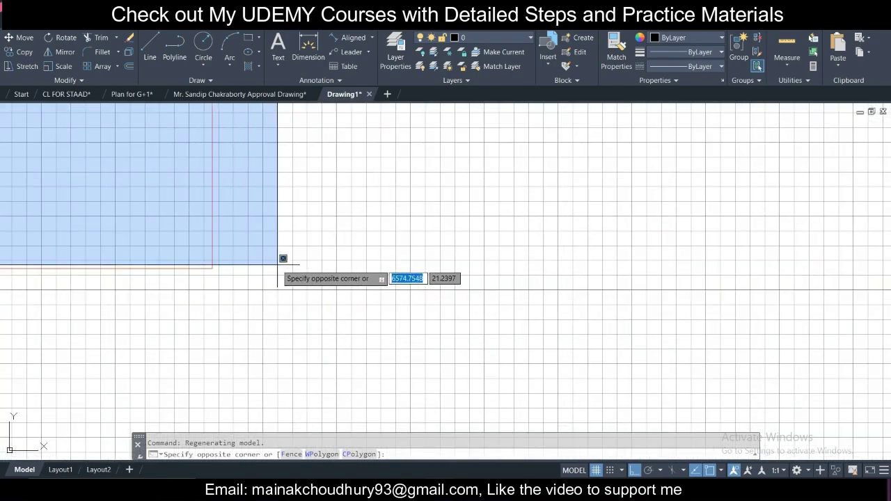
scroll(273, 262, "down", 2)
key("Escape")
scroll(278, 268, "down", 2)
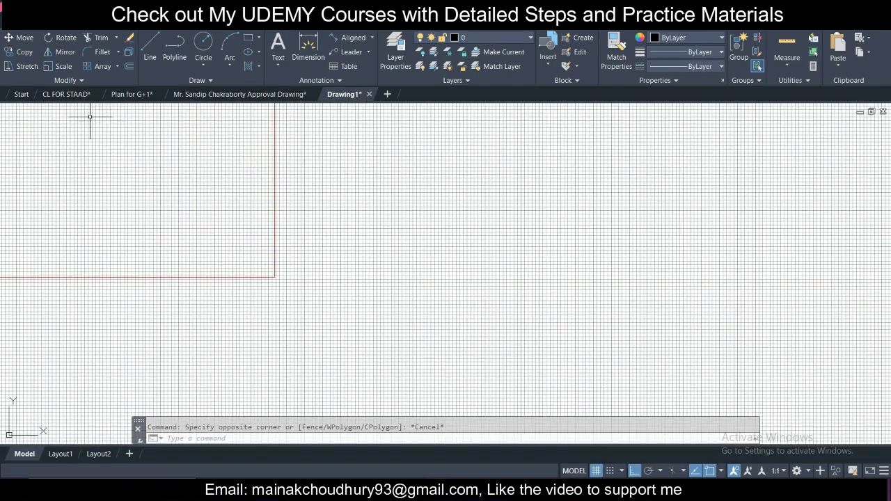
Step: Place an aligned dimension above the upper-left bay's top edge in the CL FOR STAAD drawing
key("ctrl+Tab")
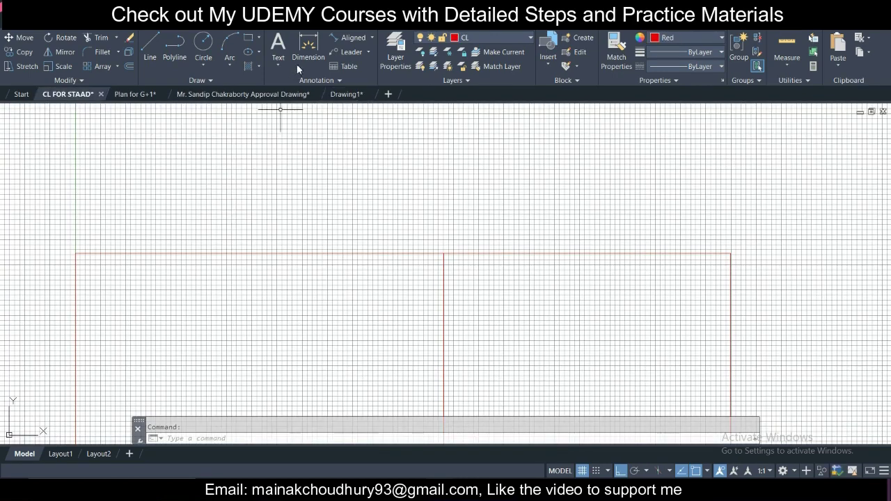
left_click(349, 39)
left_click(76, 254)
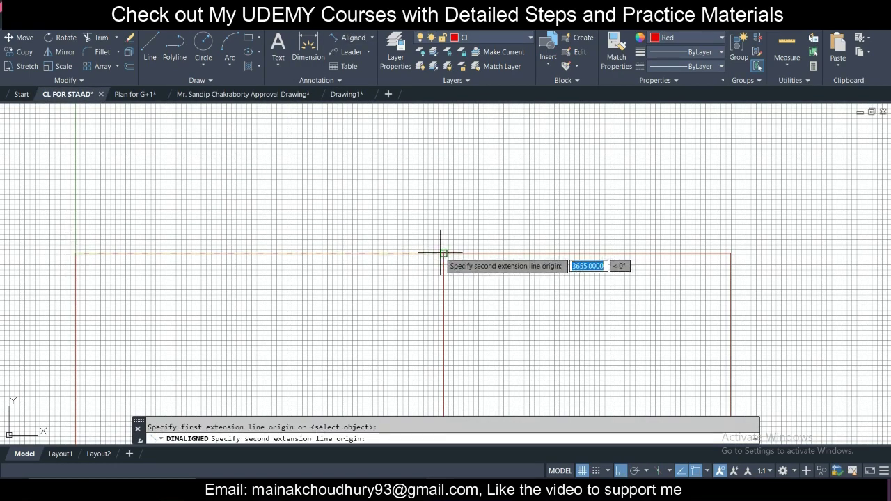
left_click(444, 254)
left_click(351, 230)
scroll(363, 186, "down", 2)
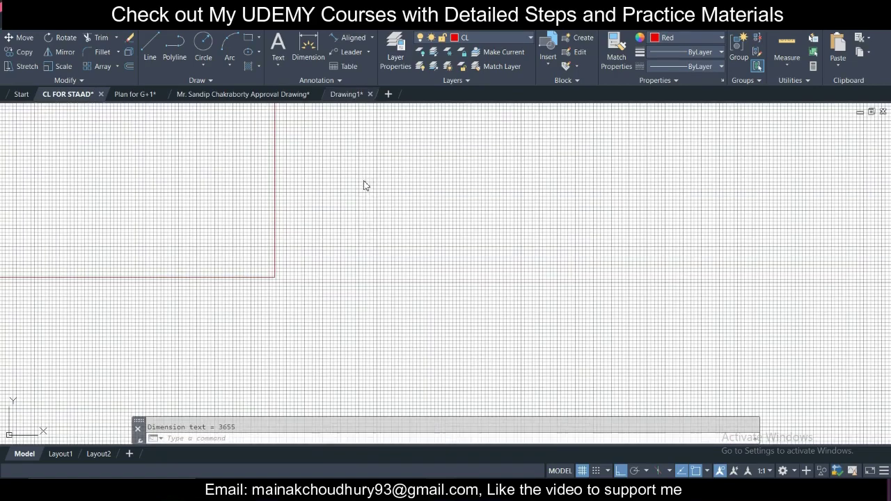
Step: Draw a horizontal reference line 3.655 long just above the grid's top-left corner in Drawing1
key("ctrl+Tab")
scroll(359, 243, "up", 3)
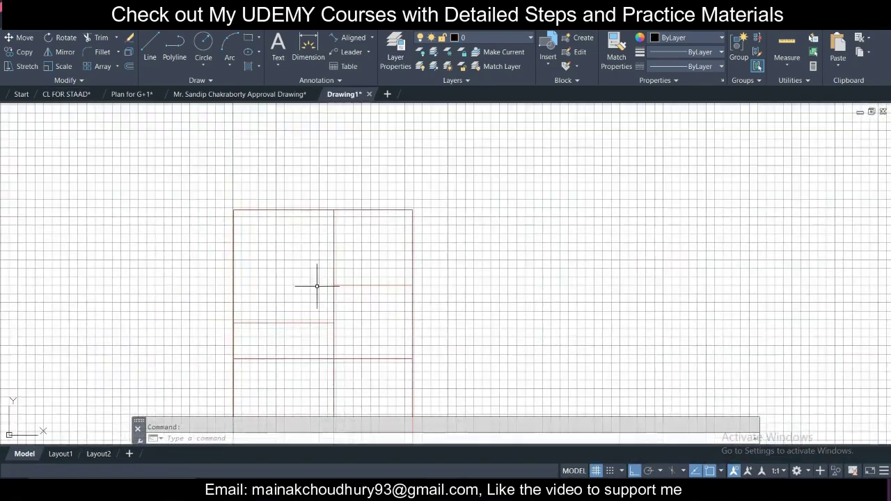
left_click(157, 43)
scroll(258, 245, "up", 3)
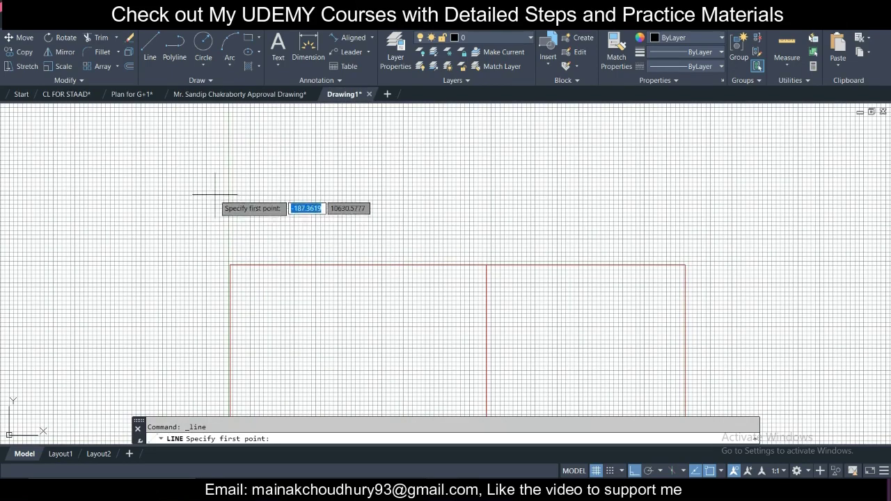
left_click(222, 186)
type("3")
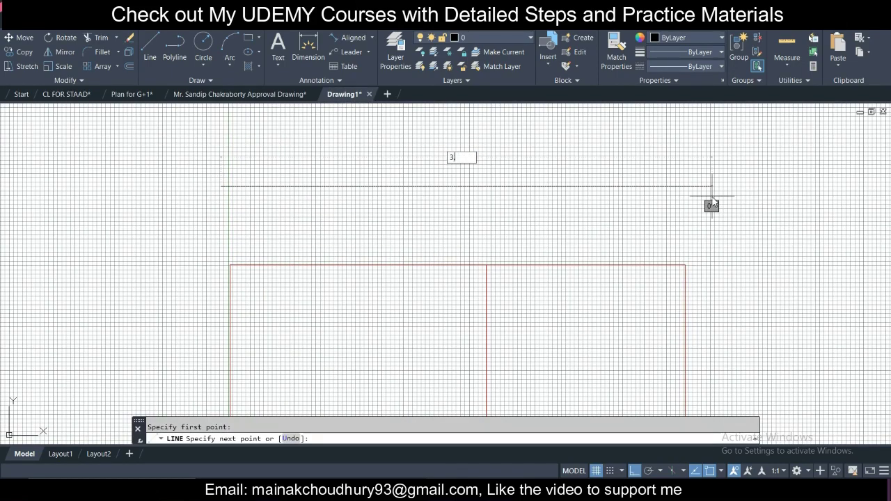
type(".655")
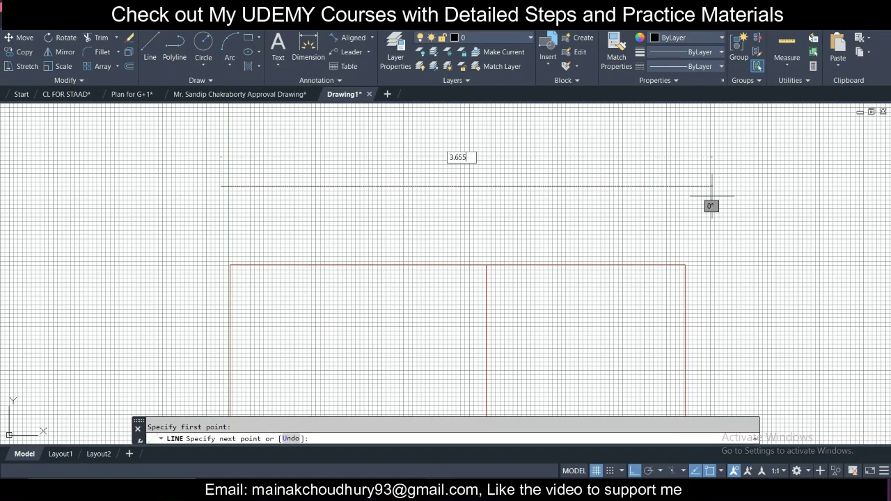
key("Return")
key("Escape")
Step: Check the size and position of the short reference line above the grid by selecting it
left_click(114, 153)
left_click(391, 249)
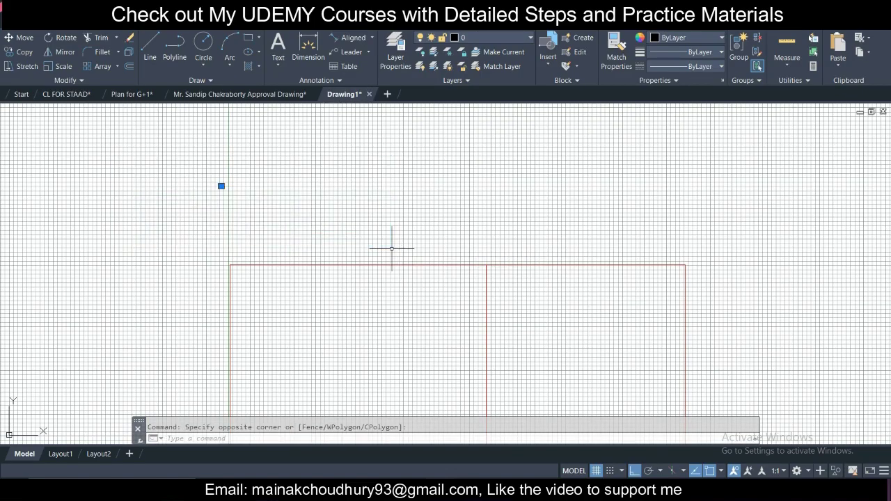
scroll(234, 180, "up", 2)
scroll(231, 183, "down", 6)
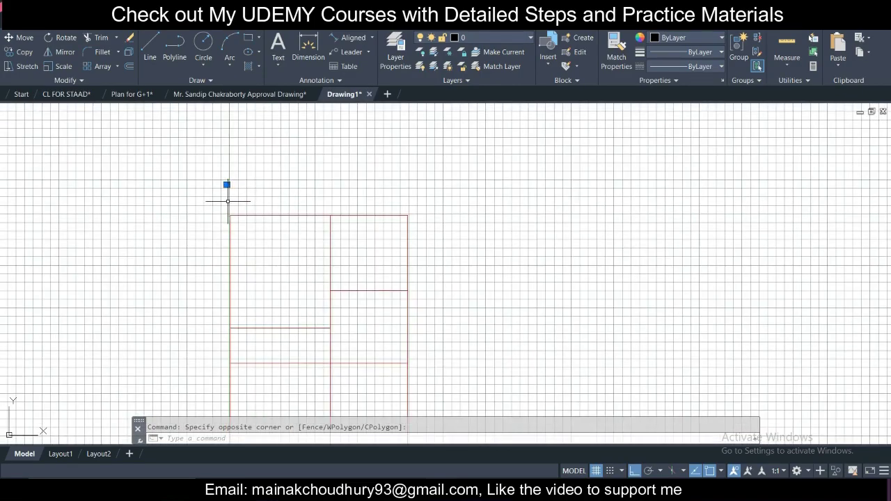
key("Escape")
Step: Select the whole pasted centre-line grid in Drawing1, leaving out the short reference line
scroll(204, 205, "up", 2)
left_click(205, 209)
scroll(373, 334, "down", 2)
scroll(409, 291, "down", 2)
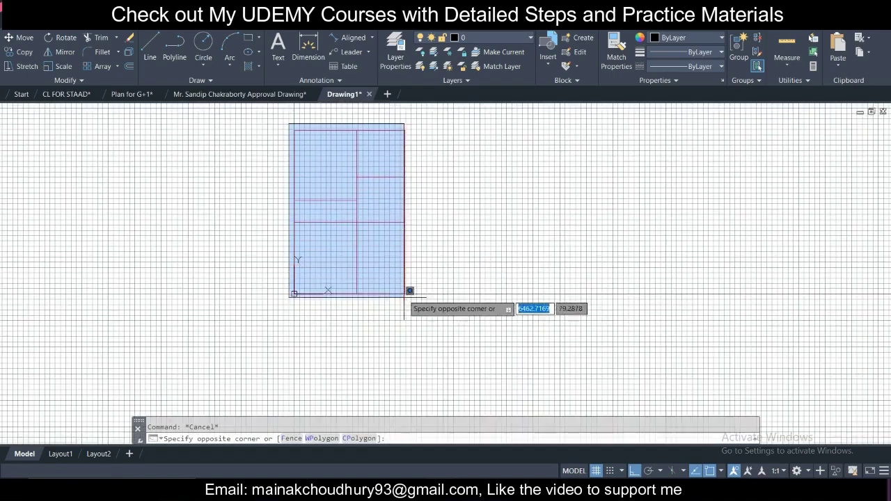
scroll(410, 291, "up", 4)
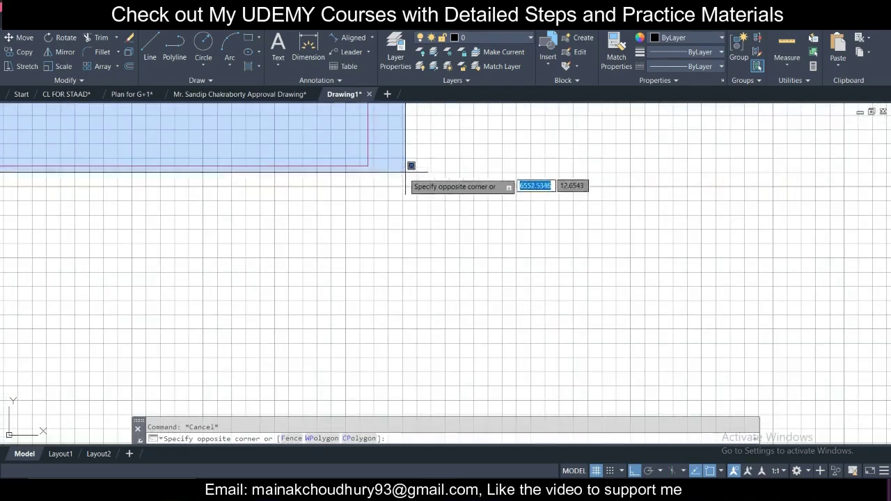
left_click(407, 172)
scroll(392, 252, "down", 3)
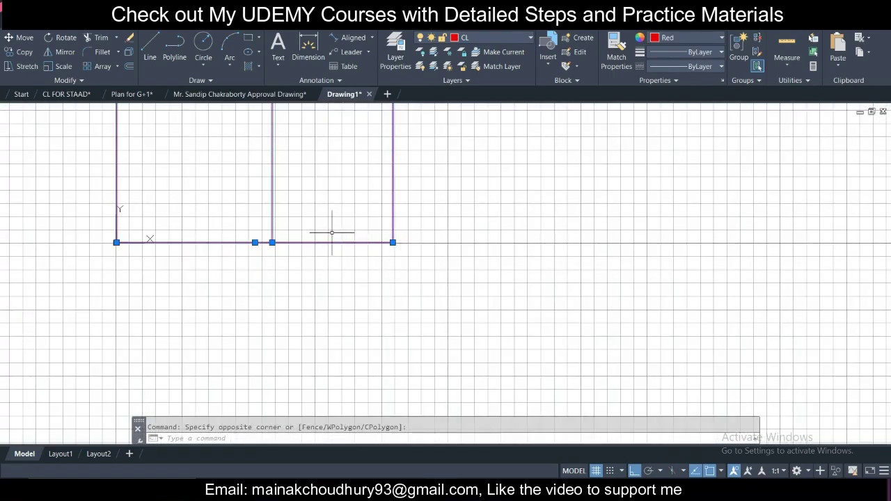
Step: Examine the selected grid along its base line, around the origin and at its top edge
scroll(288, 239, "up", 6)
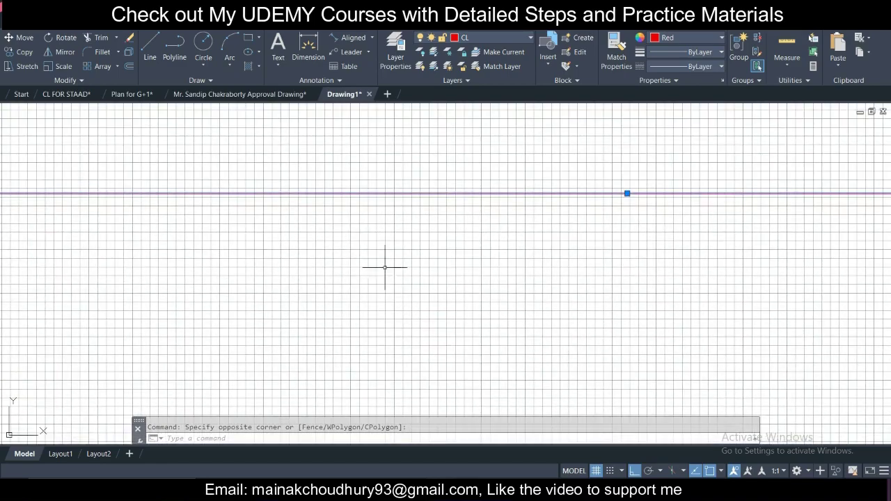
scroll(384, 266, "down", 4)
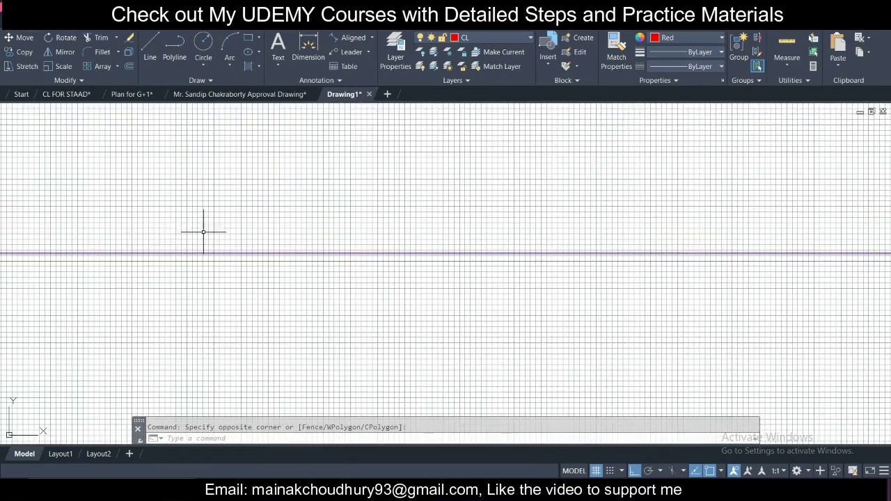
middle_click_drag(203, 232, 706, 203)
middle_click_drag(650, 213, 416, 225)
scroll(476, 259, "up", 3)
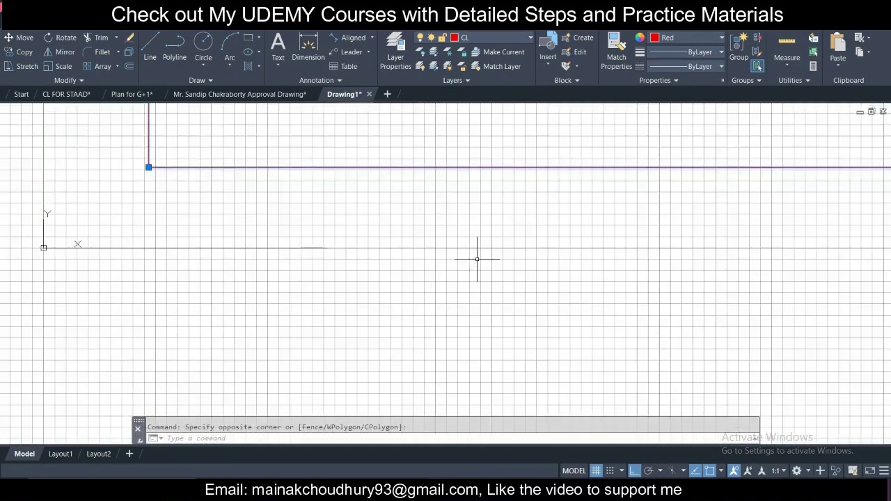
scroll(476, 259, "down", 4)
middle_click_drag(517, 191, 490, 231)
scroll(489, 230, "up", 2)
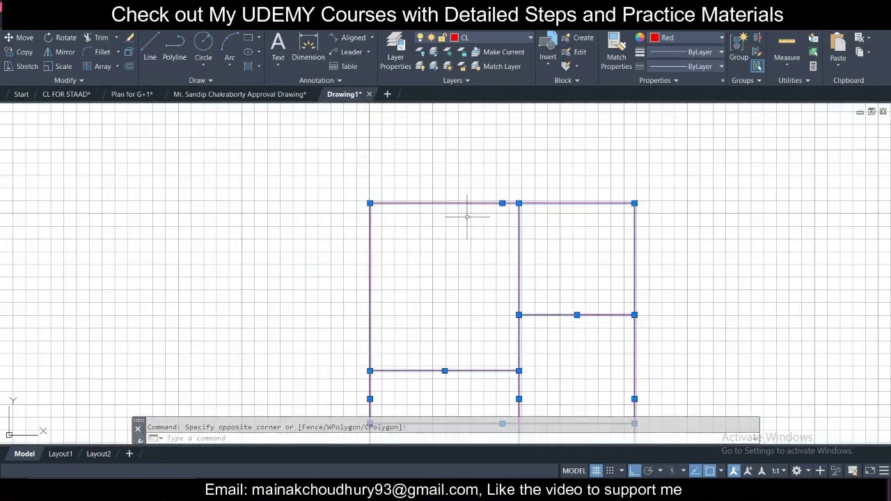
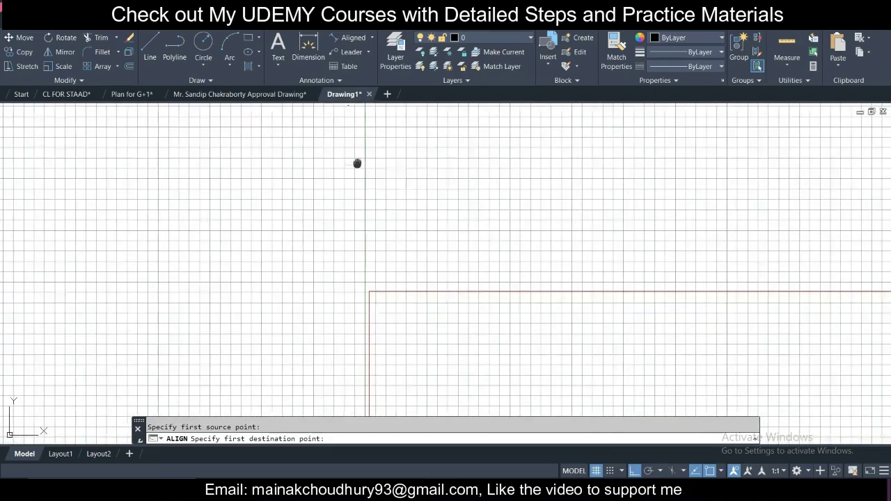
Step: Using Align on the grid, match its top-left corner to the left end of the 3.655 reference line
middle_click_drag(357, 164, 381, 208)
scroll(371, 179, "down", 2)
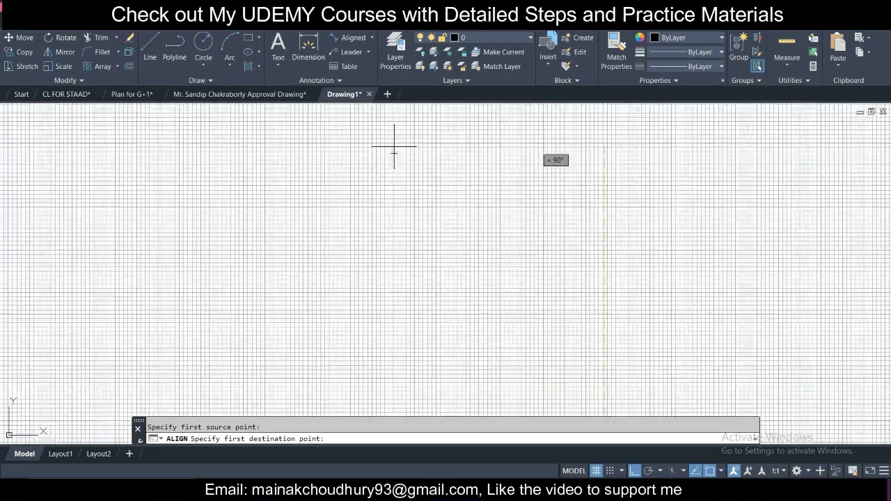
scroll(387, 174, "up", 3)
left_click(342, 178)
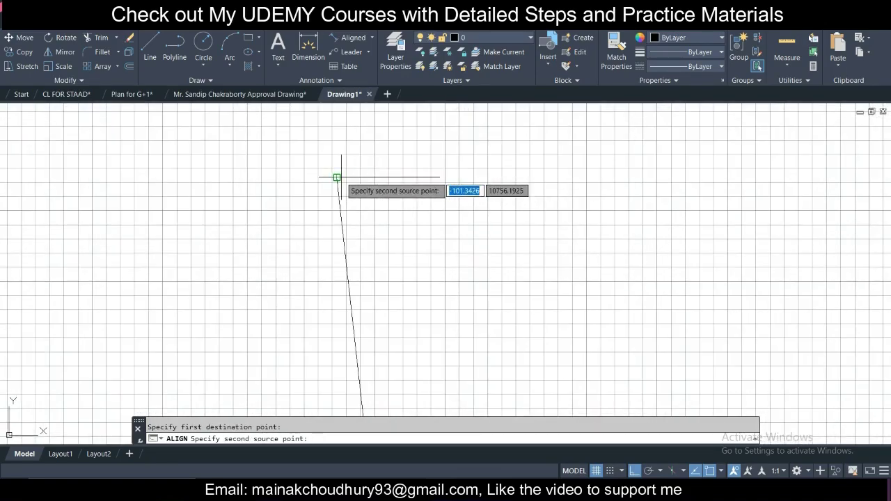
Step: Match the middle vertical line's top end to the reference line's right end and scale the grid based on the alignment points
scroll(341, 179, "down", 3)
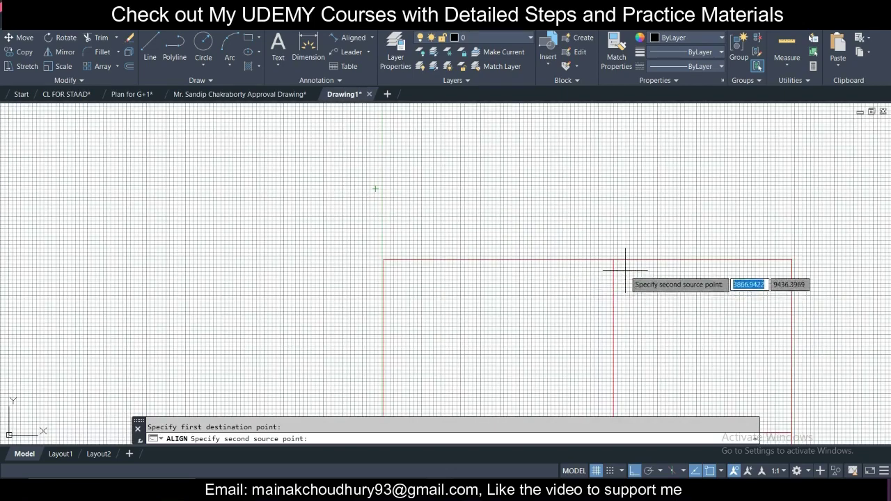
left_click(612, 260)
scroll(298, 162, "down", 2)
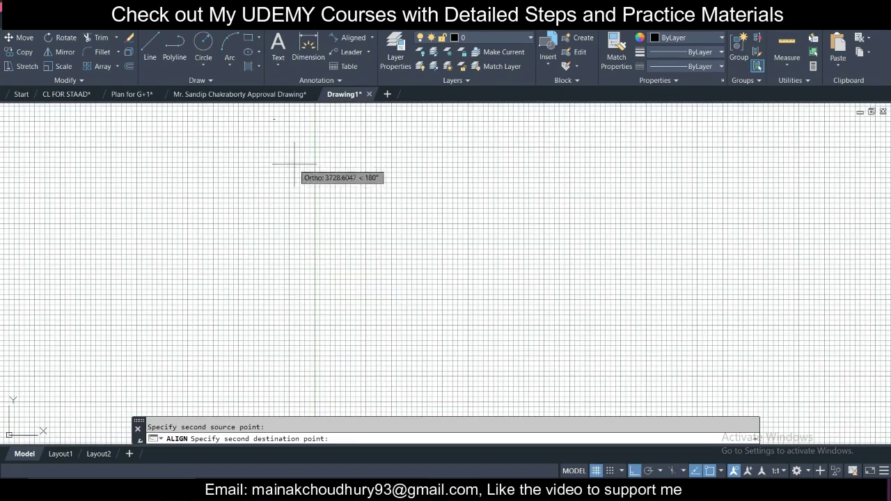
scroll(354, 255, "up", 2)
scroll(376, 247, "down", 1)
scroll(376, 247, "up", 1)
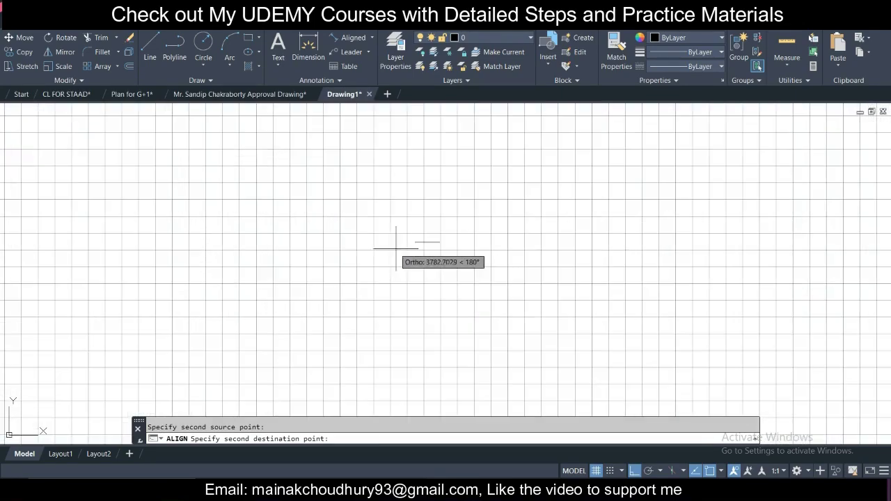
left_click(542, 221)
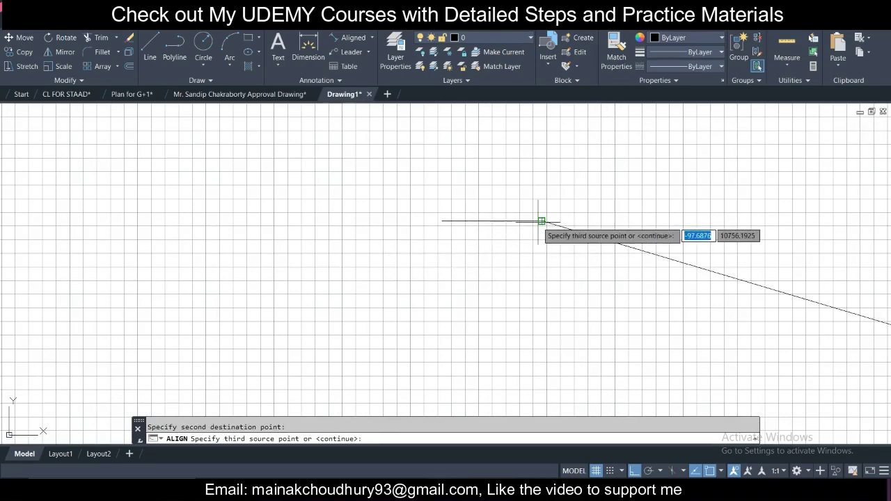
key("Return")
left_click(554, 252)
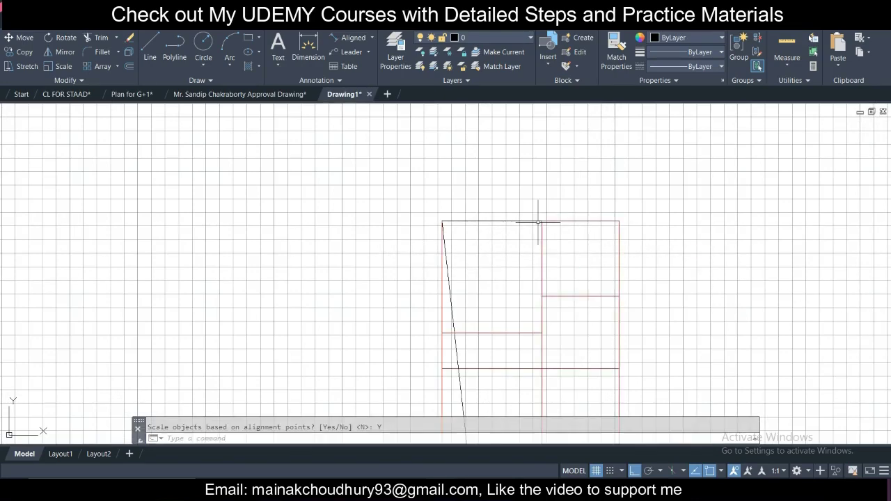
scroll(496, 241, "down", 6)
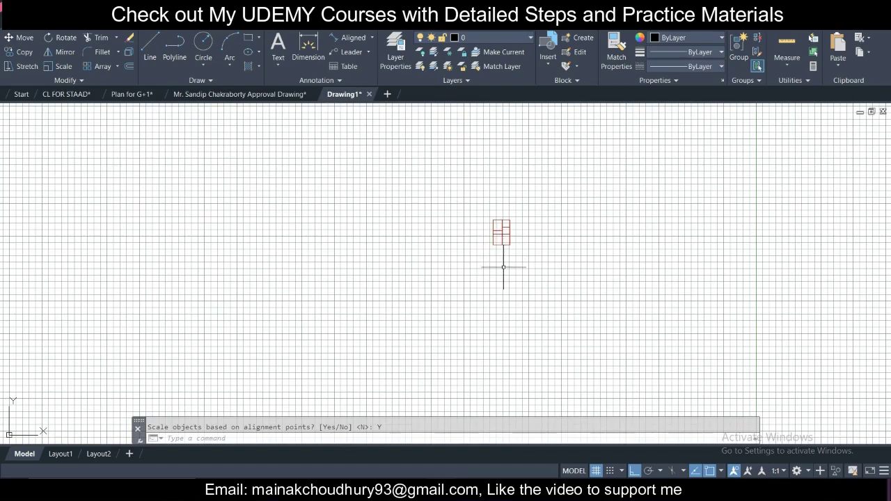
scroll(508, 265, "down", 3)
scroll(508, 257, "down", 4)
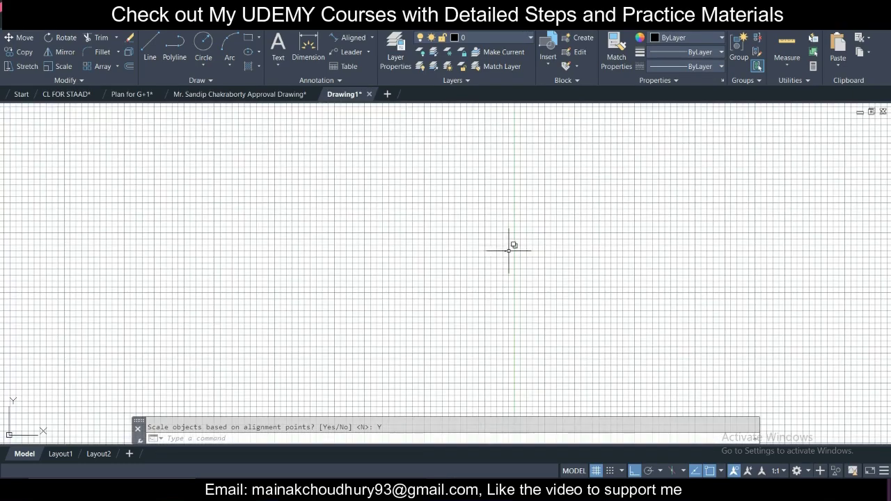
Step: Examine the scaled-down grid and the extent of the long line that starts at the origin
middle_click_drag(512, 246, 499, 178)
scroll(494, 179, "up", 5)
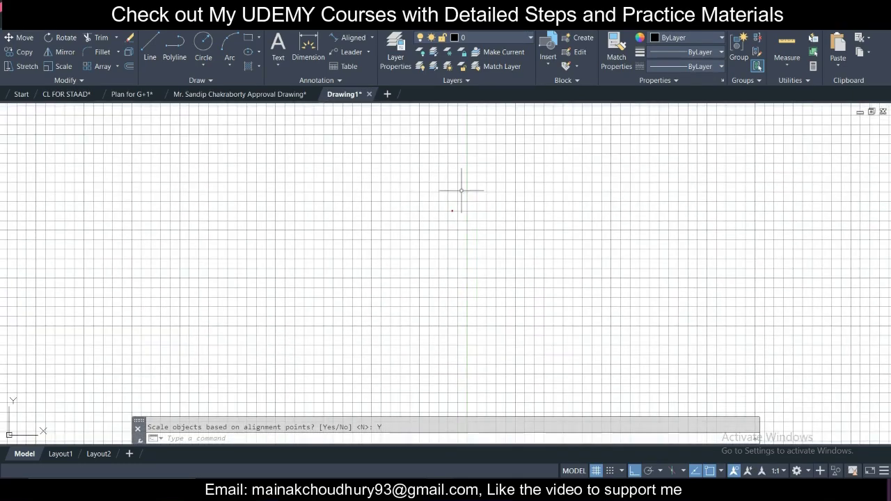
left_click(386, 208)
key("Escape")
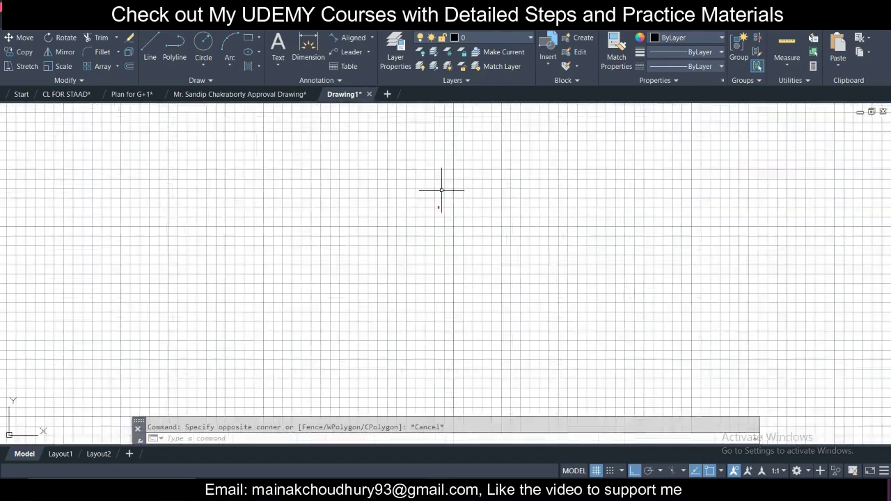
scroll(442, 192, "down", 3)
left_click(387, 338)
left_click(596, 365)
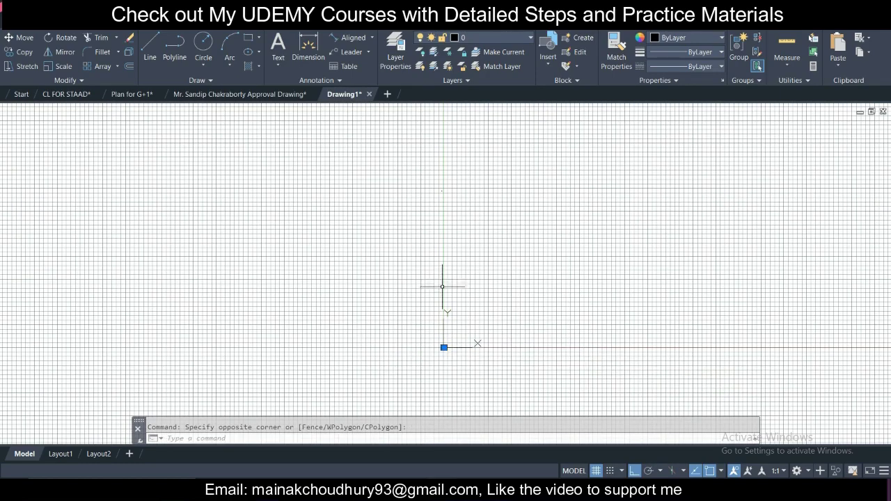
middle_click_drag(441, 354, 366, 309)
left_click(366, 301)
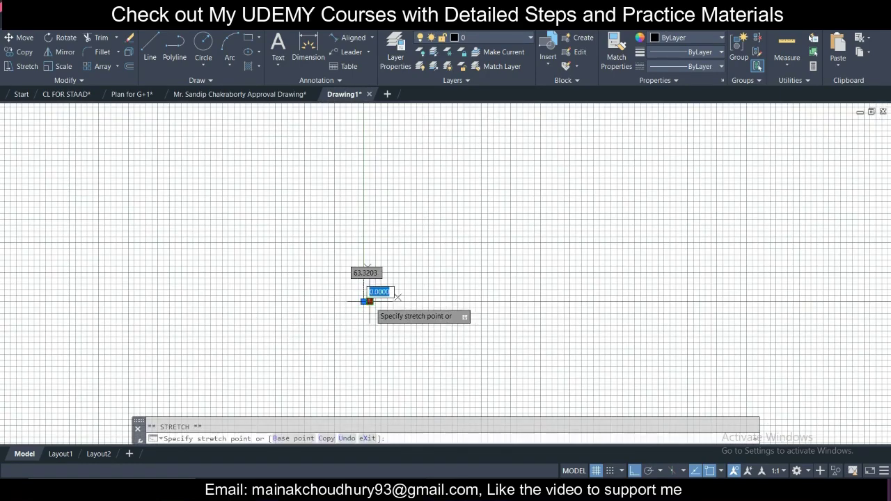
scroll(376, 296, "up", 3)
left_click(710, 300)
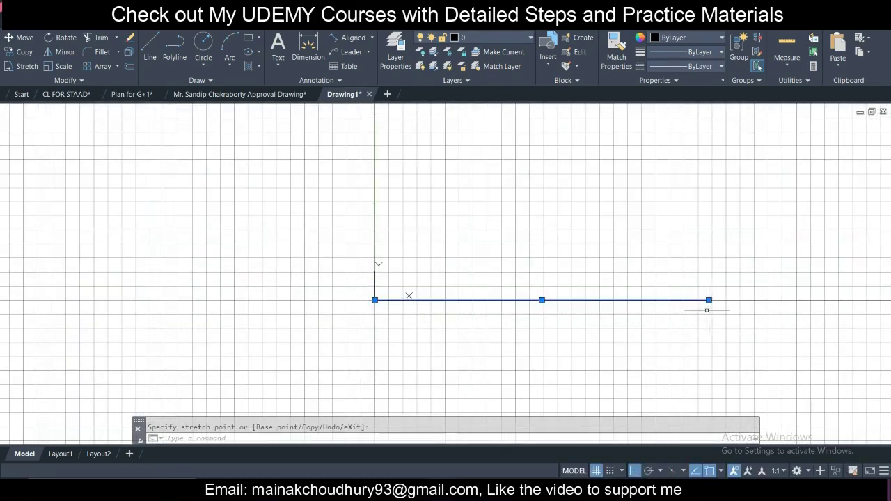
key("Escape")
middle_click_drag(396, 161, 400, 248)
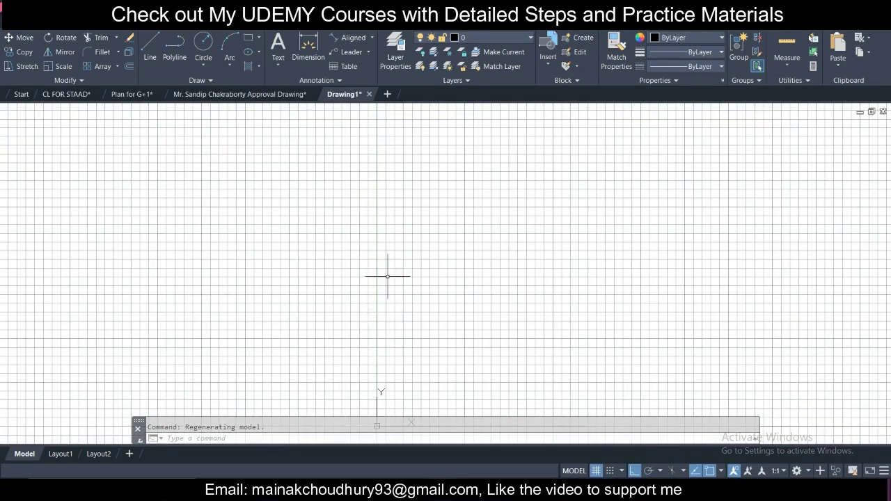
left_click(264, 139)
left_click(597, 367)
mouse_move(482, 356)
middle_mouse_down()
mouse_move(485, 299)
mouse_move(466, 145)
middle_mouse_up()
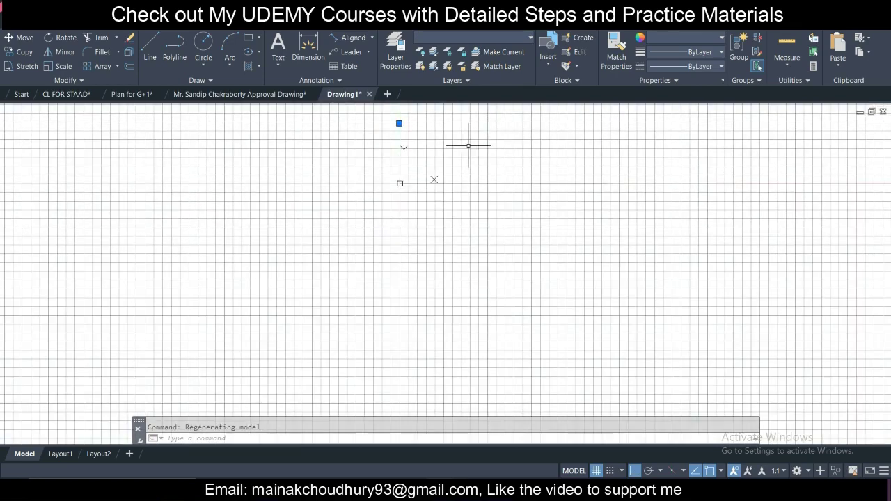
middle_click_drag(379, 147, 358, 229)
scroll(379, 225, "up", 3)
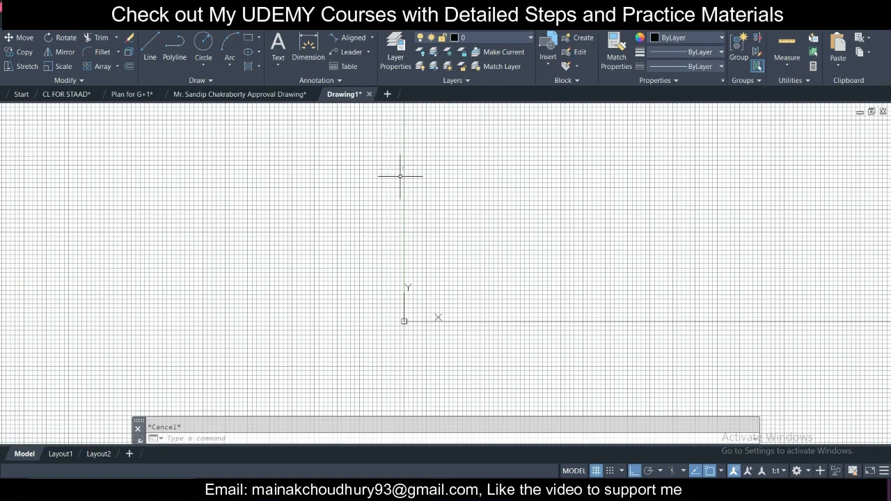
Step: Move the whole scaled grid from its lower-left corner to the origin
left_click(346, 119)
left_click(533, 229)
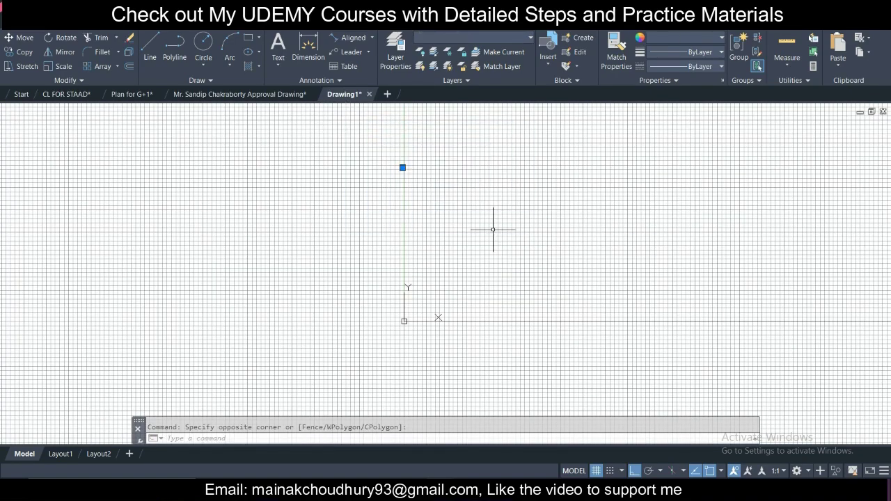
left_click(21, 37)
scroll(401, 171, "up", 3)
scroll(397, 235, "down", 5)
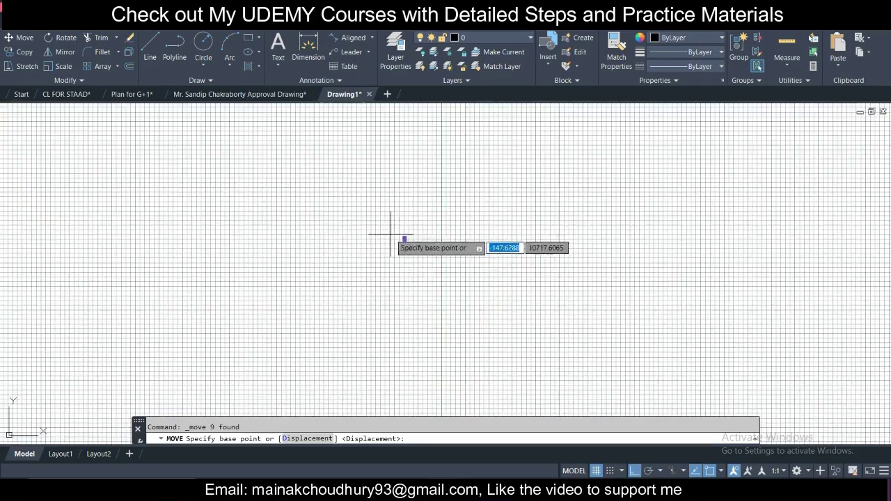
scroll(334, 300, "up", 4)
left_click(412, 222)
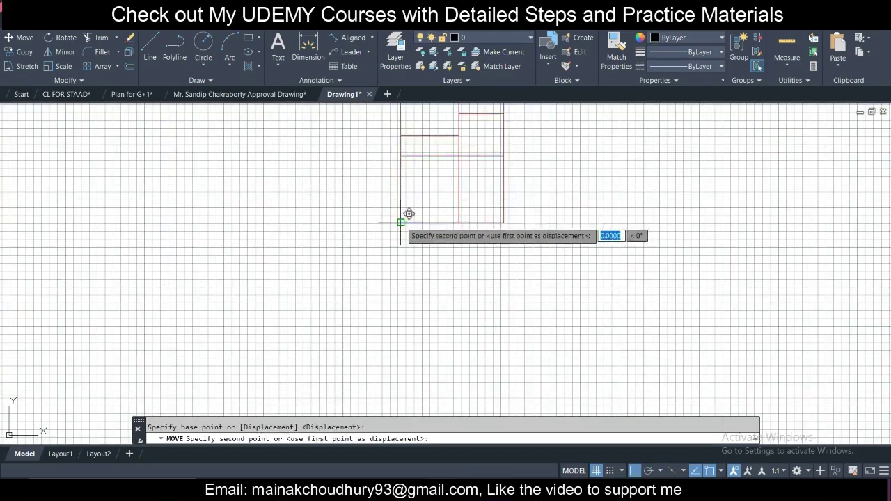
scroll(411, 183, "down", 5)
middle_click_drag(413, 178, 422, 303)
scroll(446, 184, "up", 3)
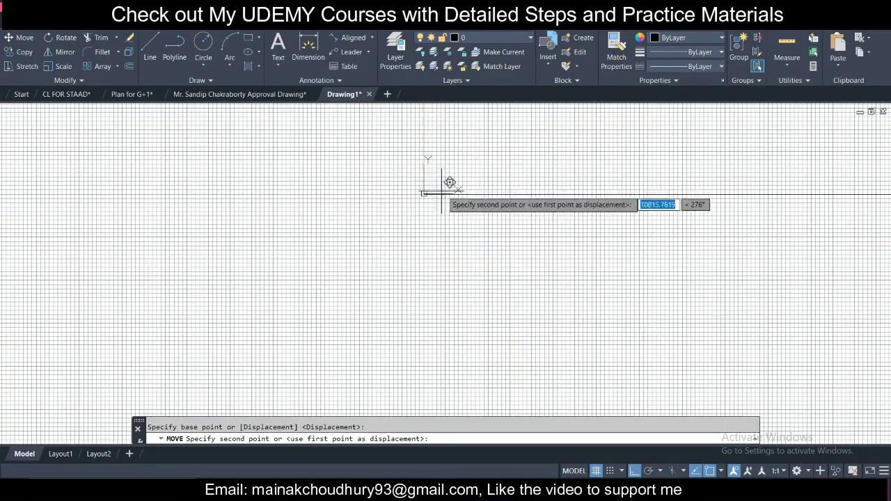
scroll(330, 199, "up", 2)
scroll(307, 211, "up", 2)
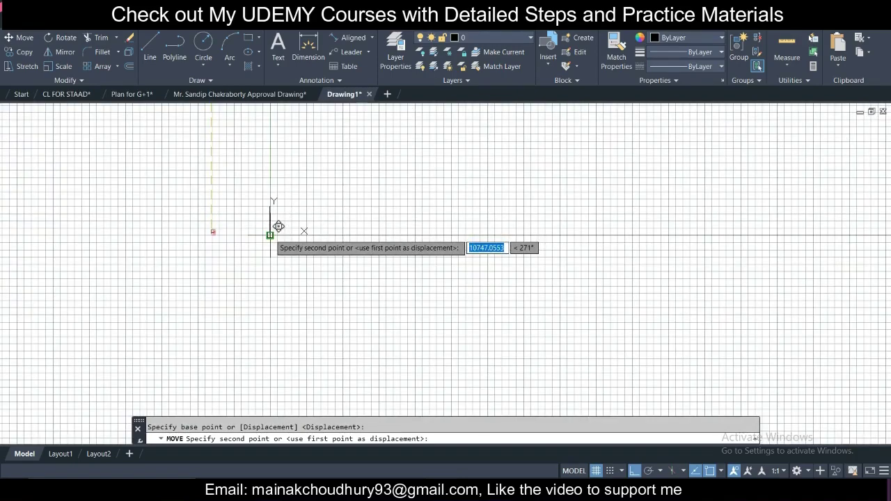
left_click(271, 231)
Step: Delete the long horizontal line that runs along the X axis from the origin
left_click(322, 251)
left_click(322, 222)
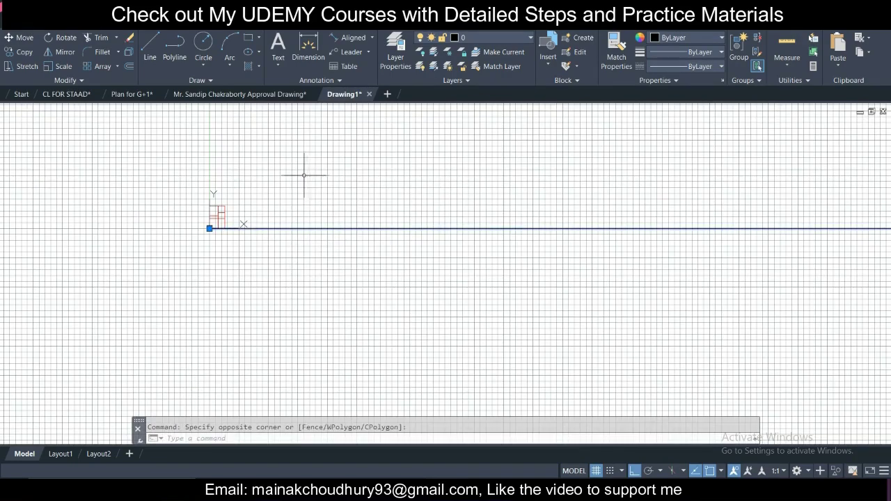
scroll(259, 209, "up", 2)
key("Delete")
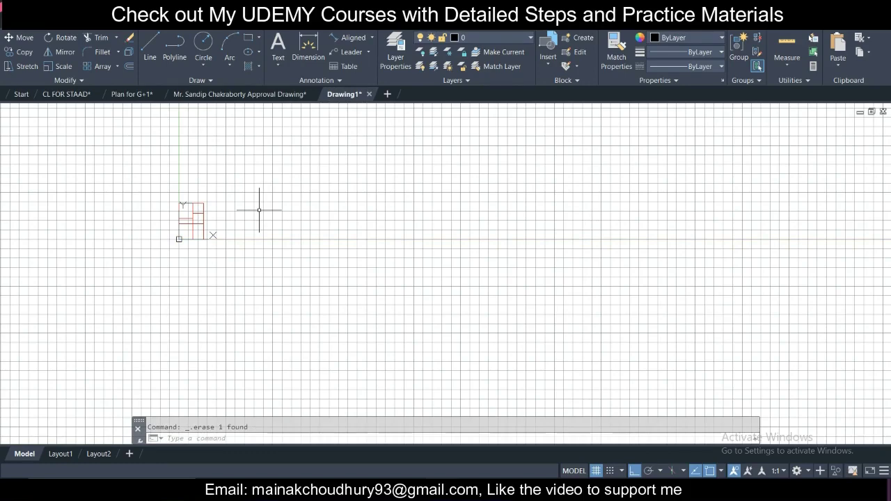
type("a")
key("Return")
type("4")
key("Return")
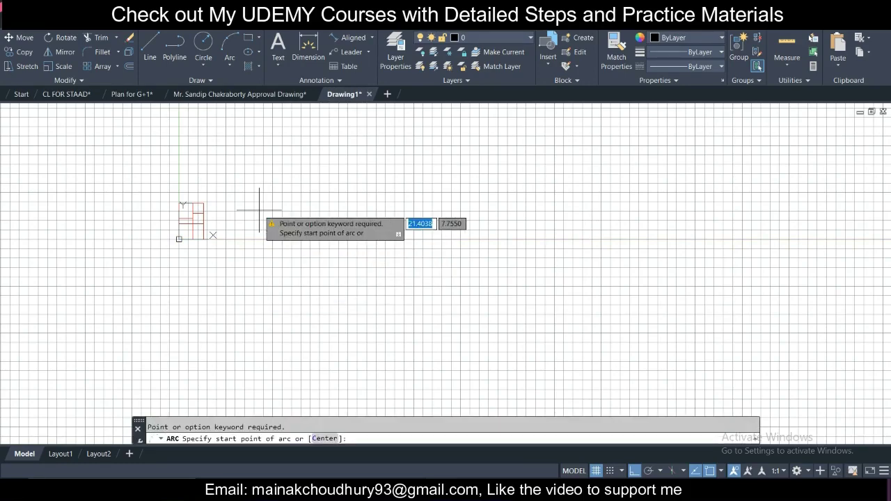
key("Escape")
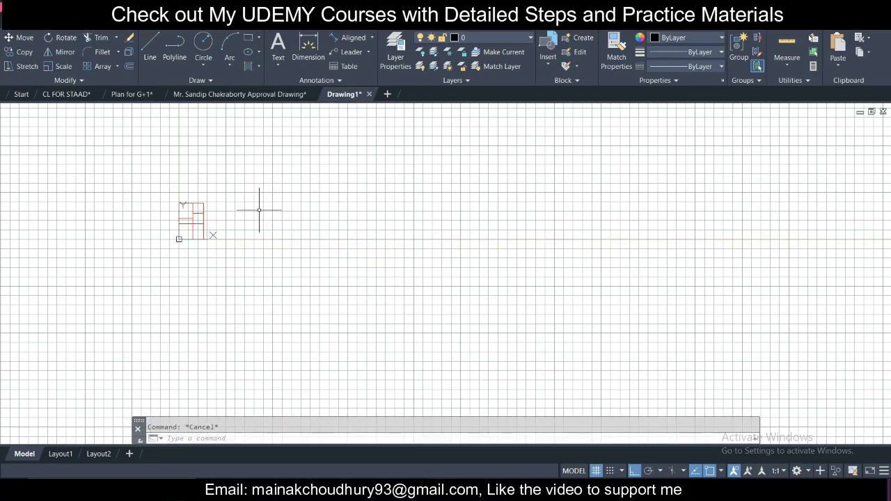
Step: Delete the short 3.655 reference line lying over the grid's top edge
type("z")
key("Return")
type("e")
key("Return")
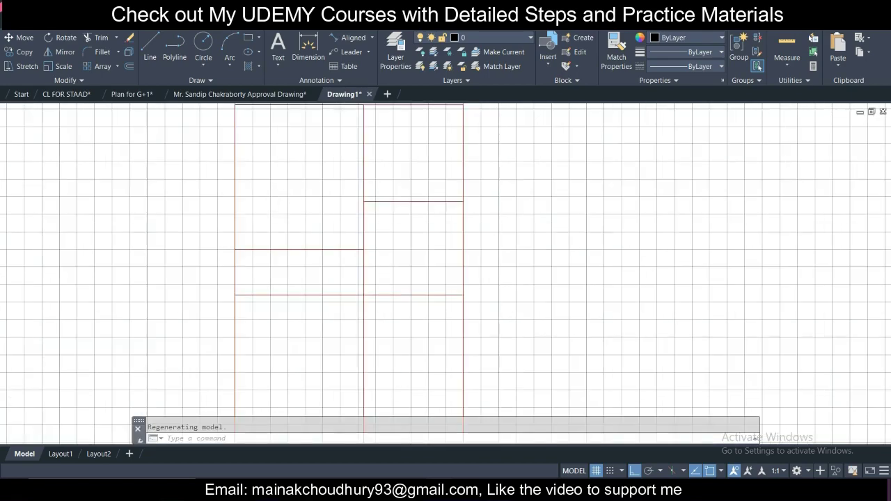
scroll(306, 236, "down", 5)
scroll(299, 230, "up", 6)
scroll(276, 182, "down", 2)
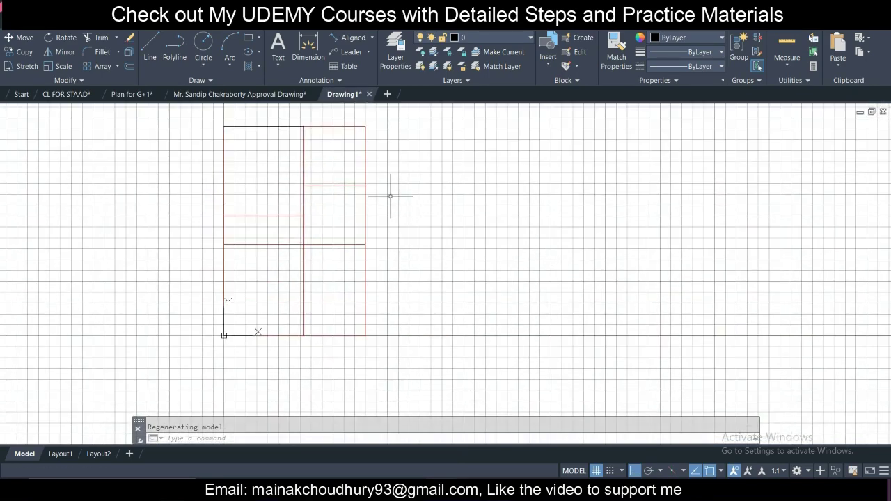
middle_click_drag(318, 149, 334, 187)
left_click(209, 148)
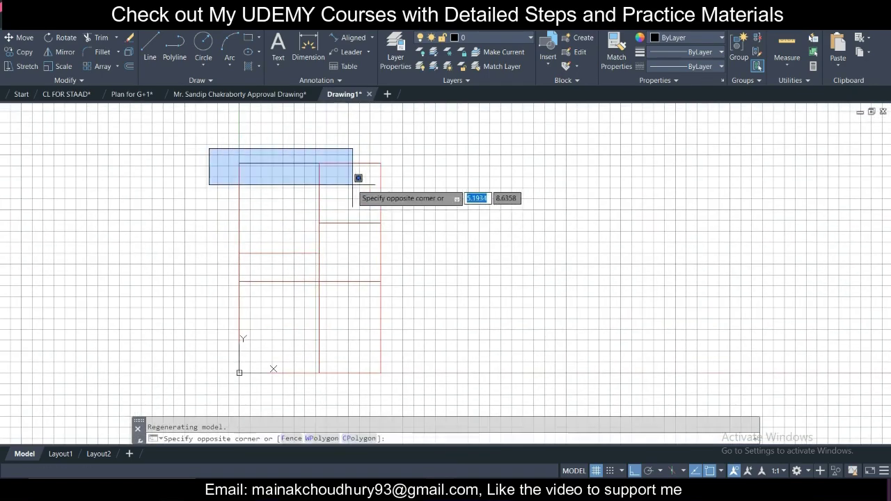
left_click(355, 182)
key("Delete")
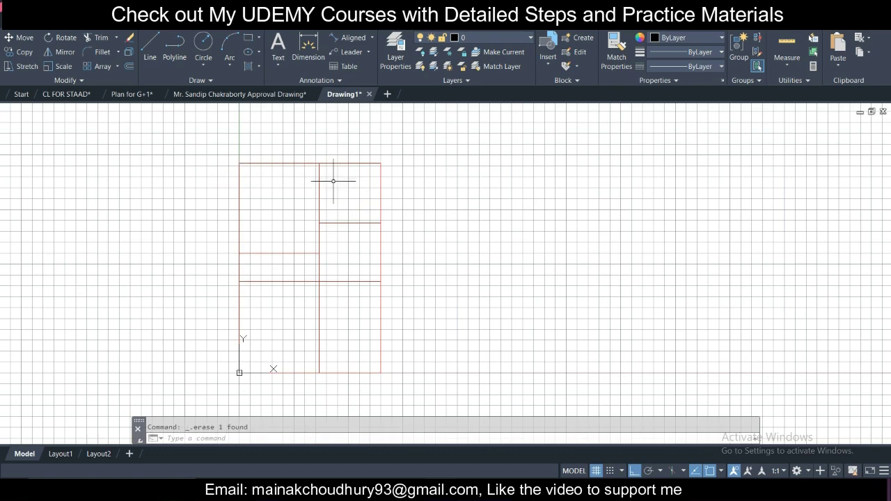
left_click(516, 394)
left_click(463, 256)
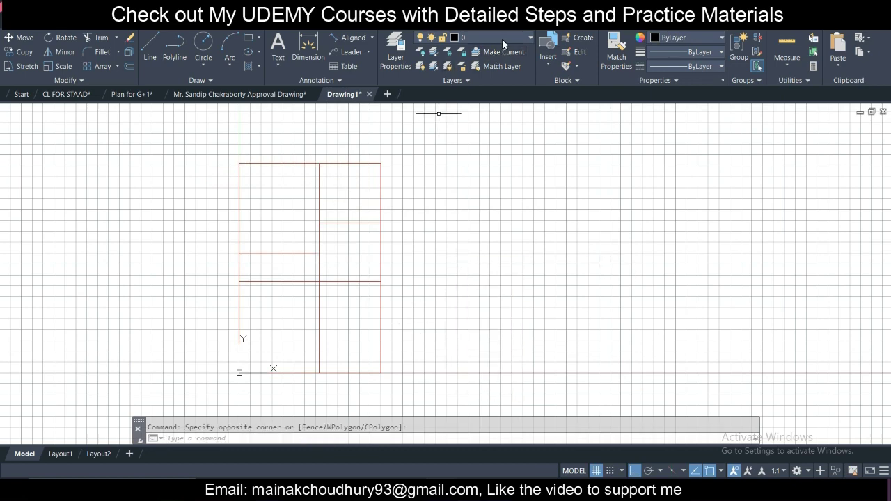
scroll(387, 203, "down", 2)
scroll(388, 204, "up", 4)
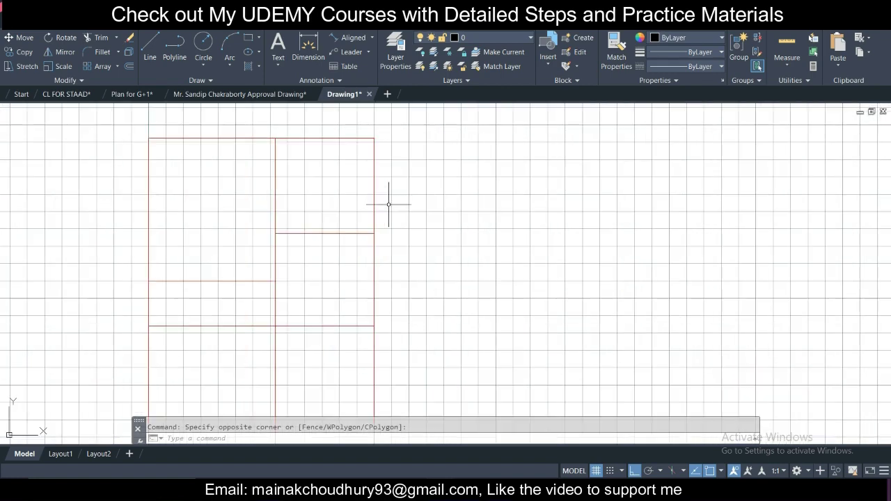
scroll(389, 204, "down", 2)
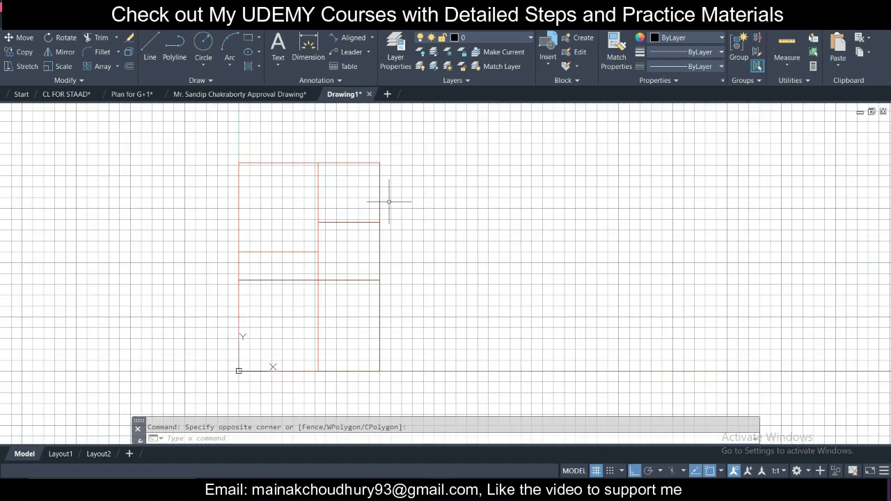
Step: Save the drawing under the file name CL in m
key("ctrl+s")
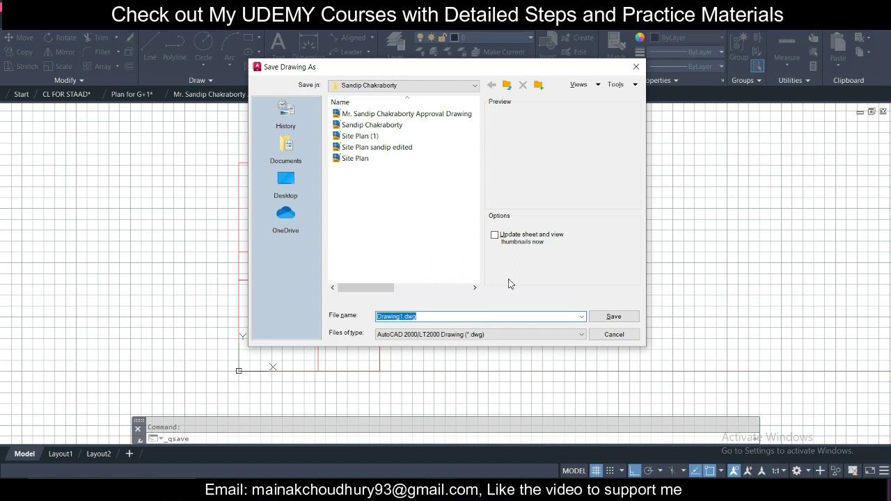
type("CL in m")
left_click(608, 316)
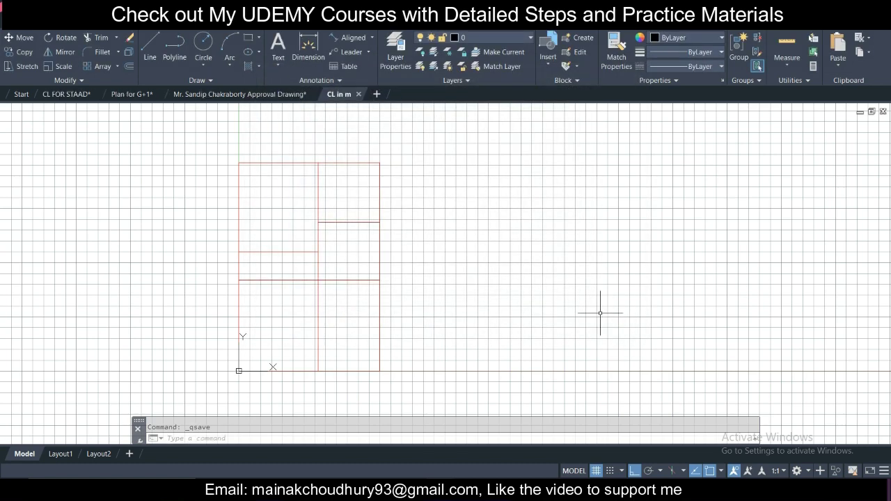
type("sxf")
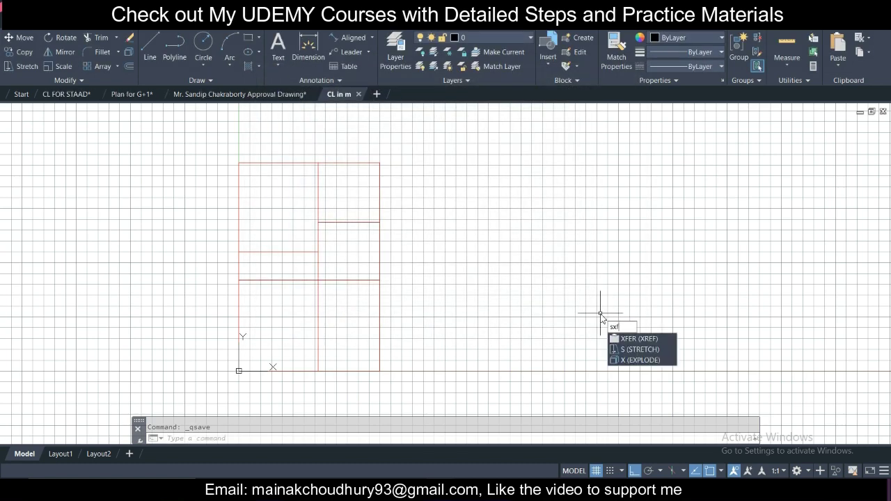
type("out")
key("Return")
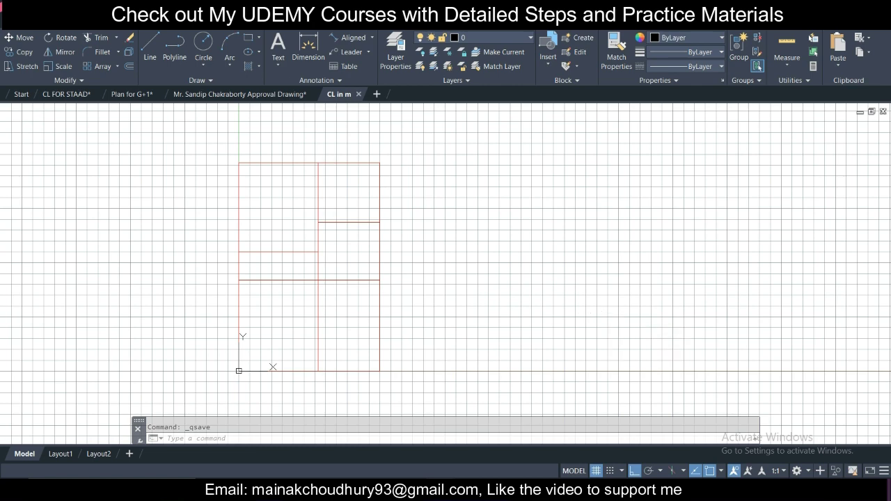
key("Escape")
Step: Export the drawing with DXFOUT as CL in m.dxf in AutoCAD 2000/LT2000 DXF format to the folder D:\Clients\NB
type("dxf")
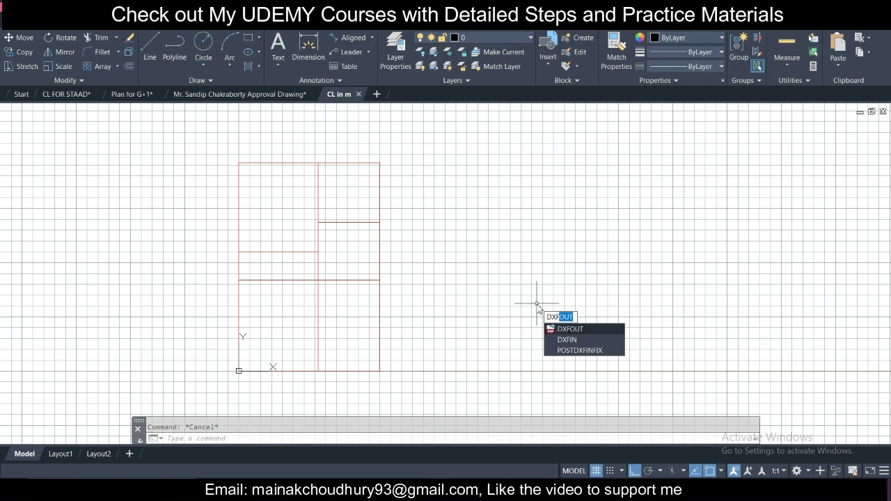
key("Return")
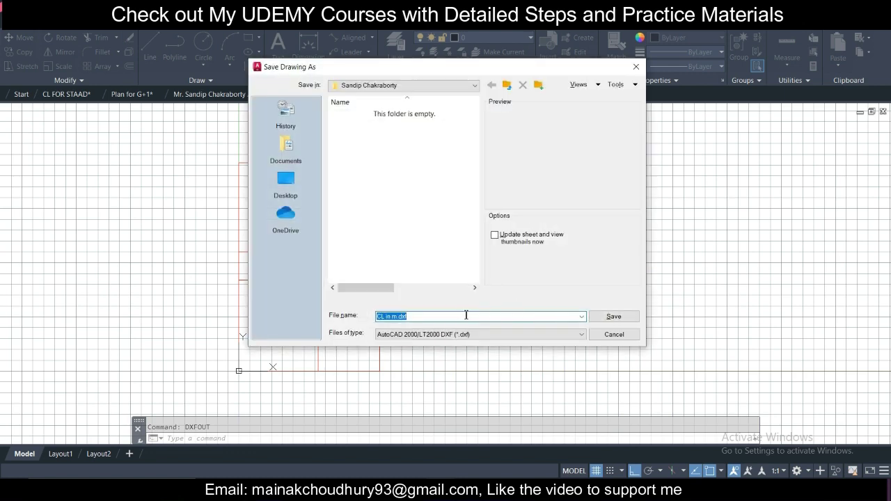
left_click(507, 85)
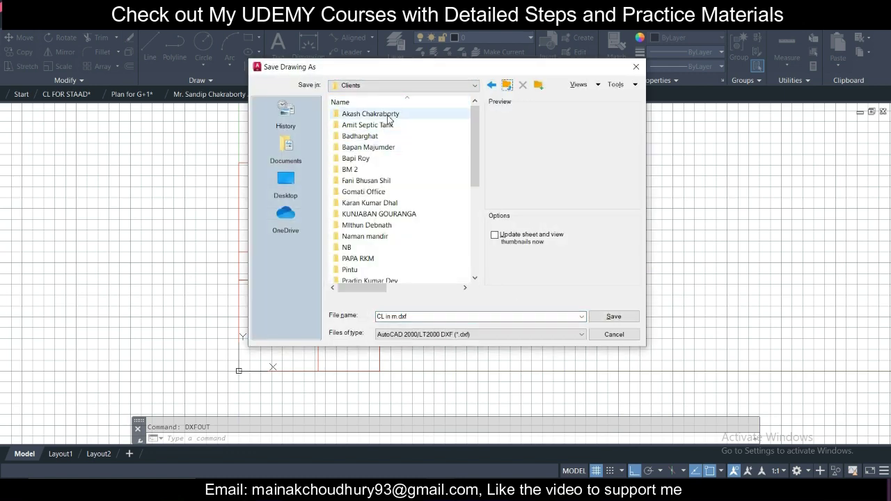
scroll(390, 117, "down", 5)
scroll(391, 115, "up", 5)
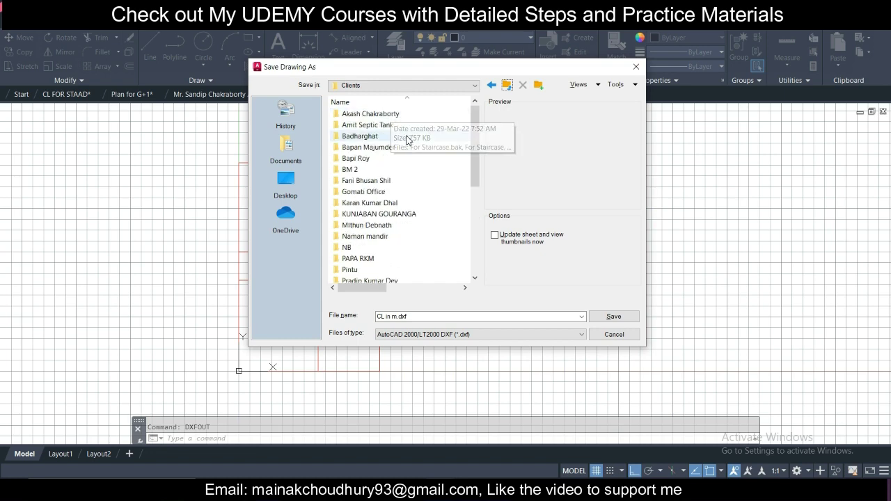
scroll(414, 147, "down", 5)
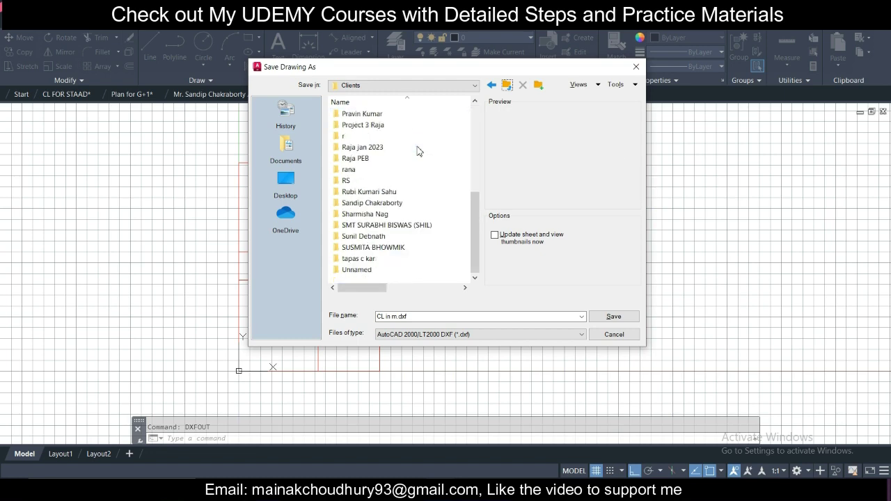
scroll(420, 151, "up", 5)
left_click(506, 85)
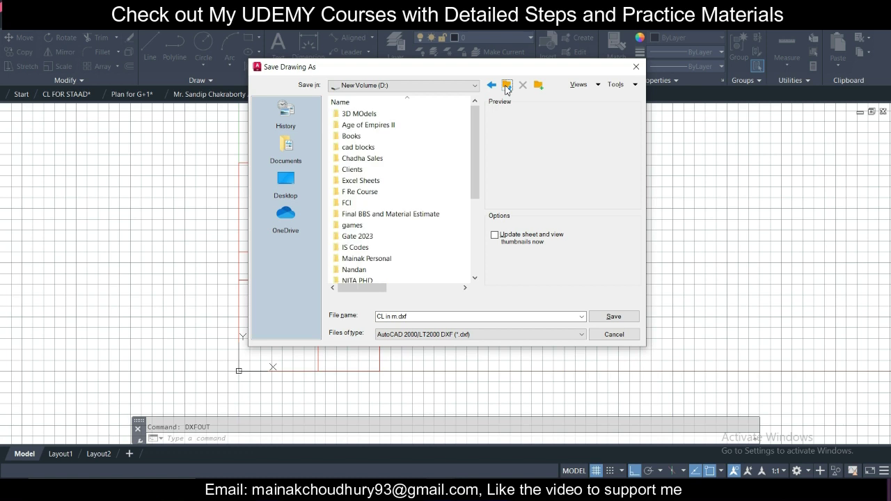
double_click(369, 171)
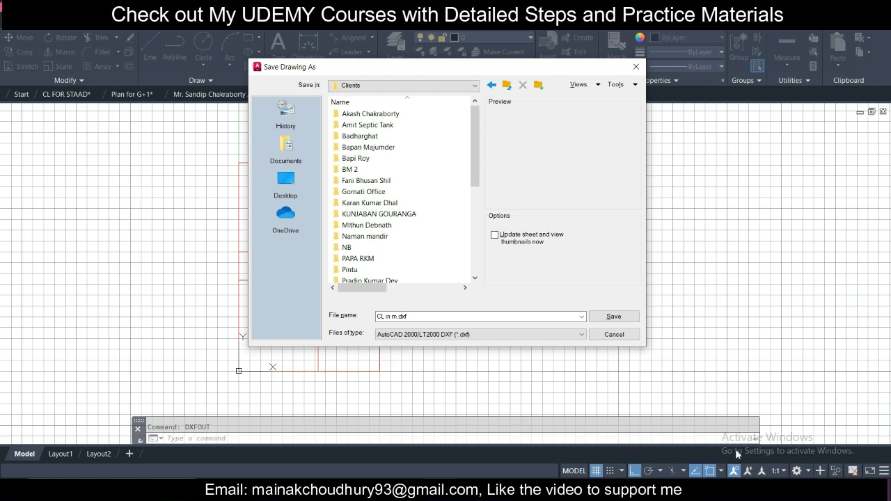
key("n")
key("b")
key("Return")
left_click(431, 317)
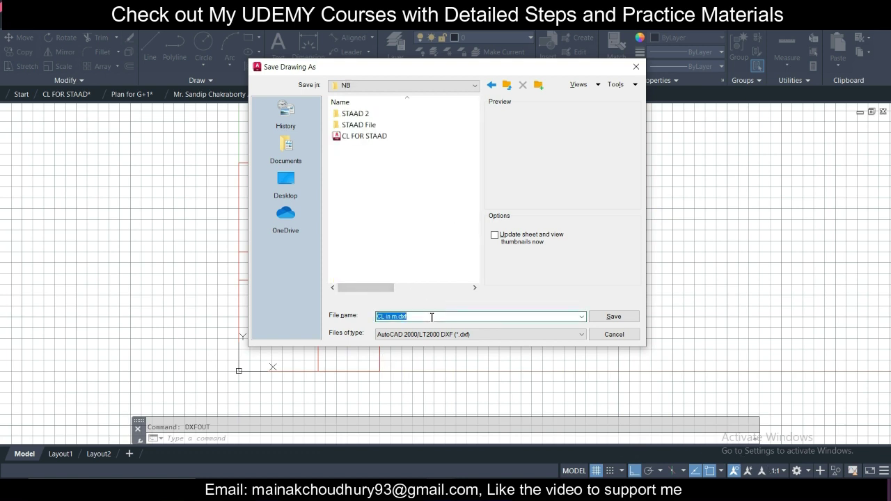
left_click(613, 317)
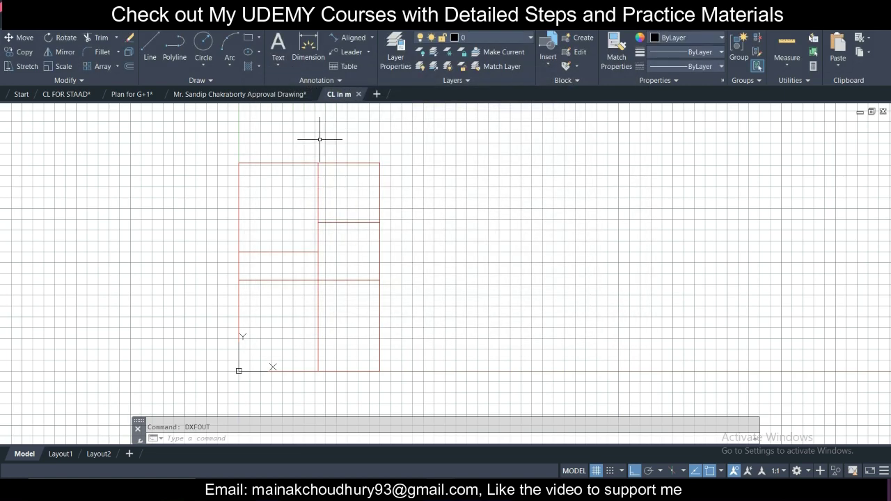
Step: Close the CL in m drawing and the CL FOR STAAD drawing, saving the changes to CL FOR STAAD
left_click(359, 96)
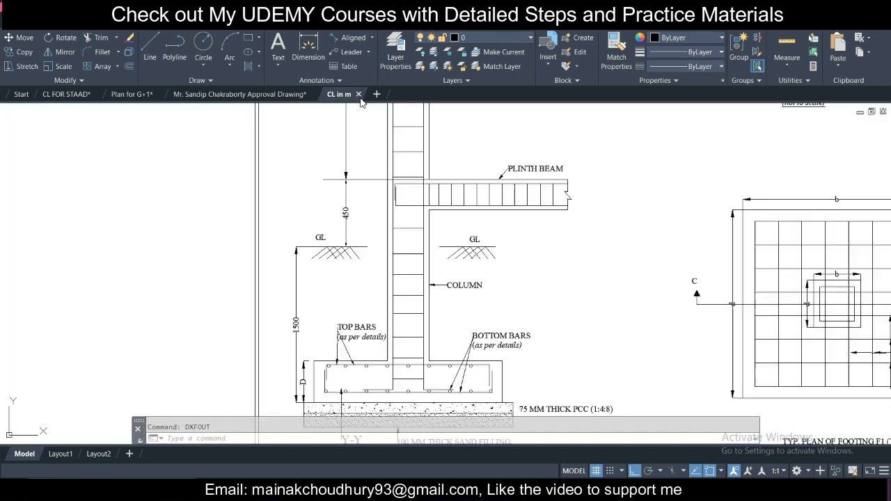
left_click(74, 93)
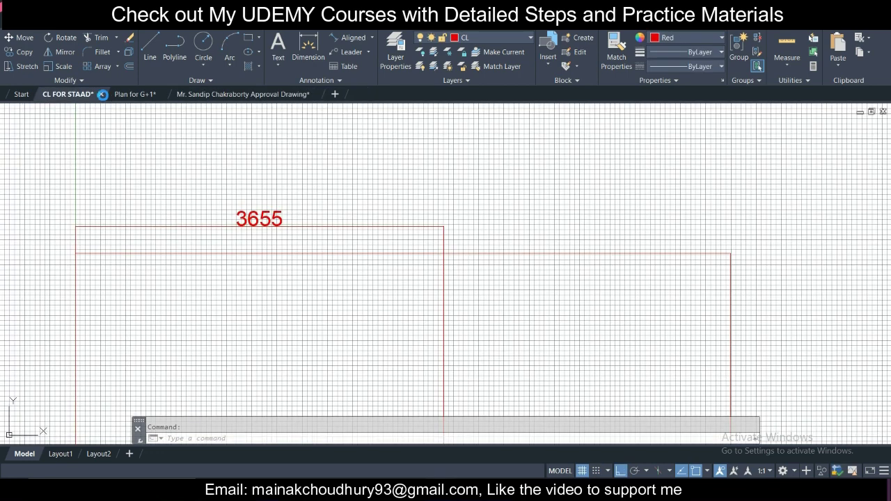
left_click(103, 94)
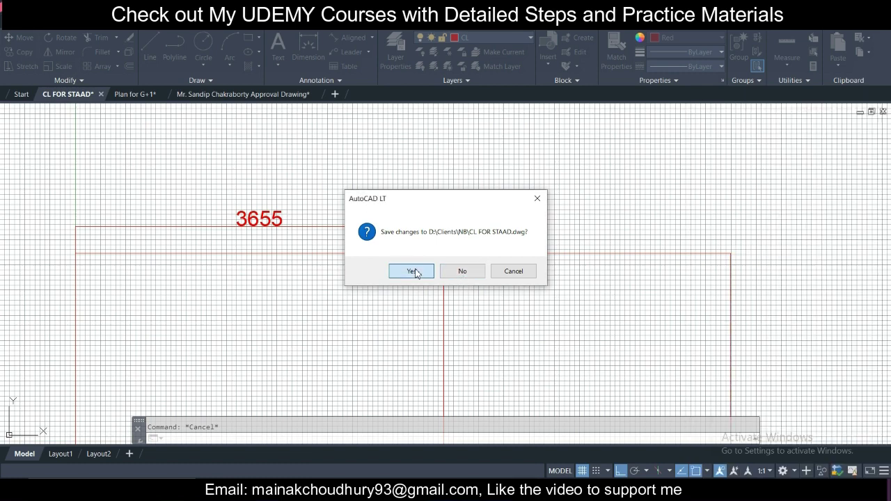
left_click(412, 271)
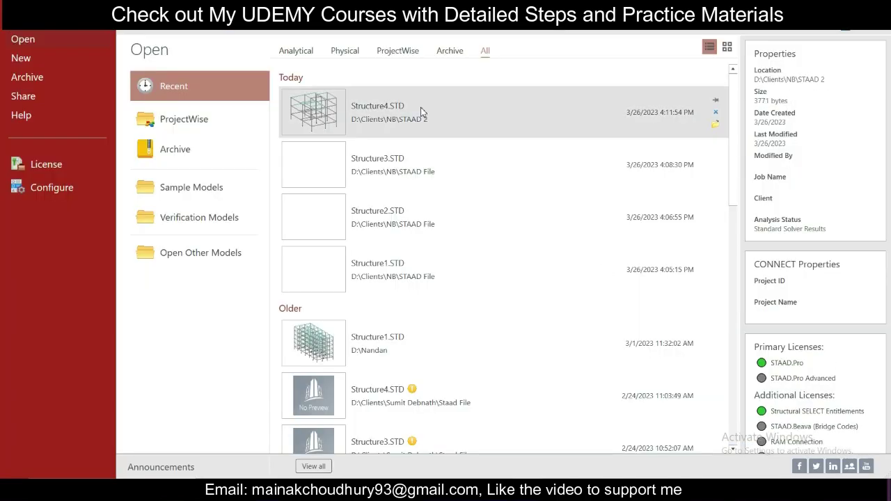
Step: In STAAD.Pro, create a new analytical model named Structure1 with metric units in D:\Clients\NB\STAAD 2
left_click(57, 61)
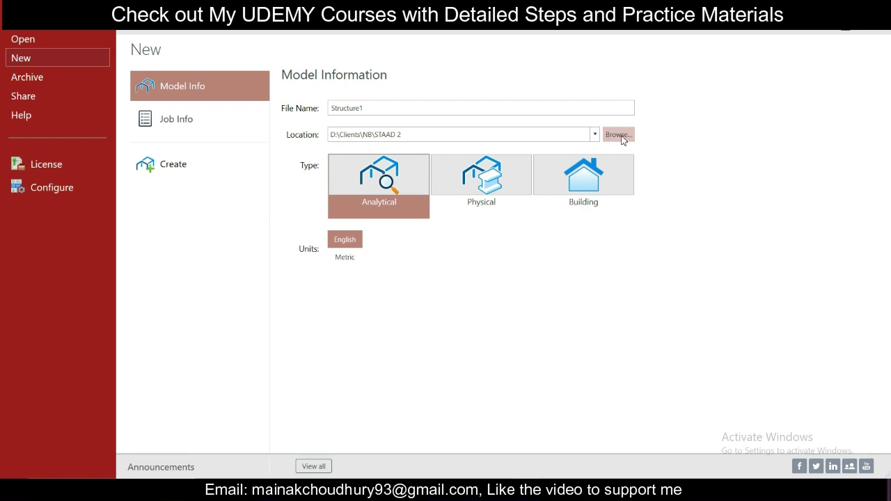
left_click(350, 258)
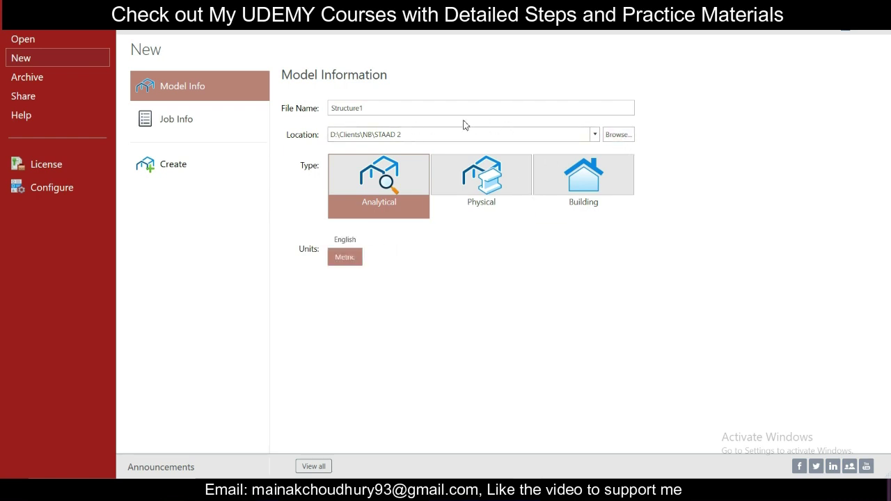
left_click(616, 134)
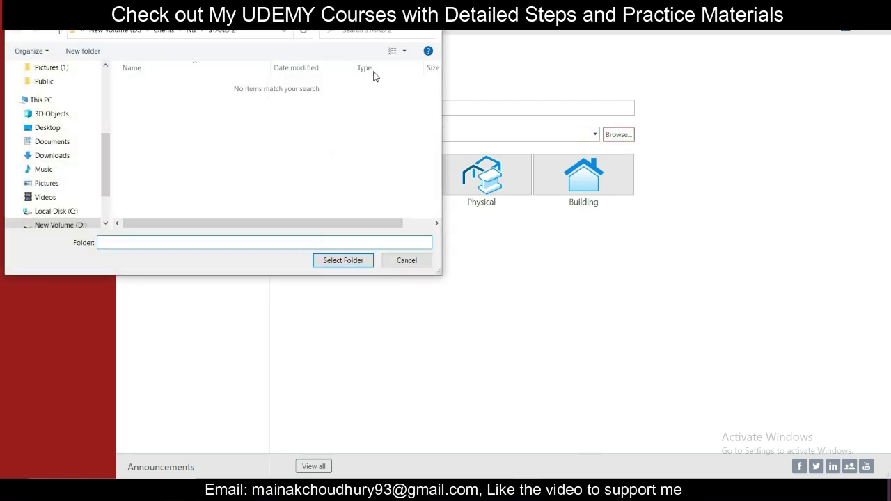
key("Return")
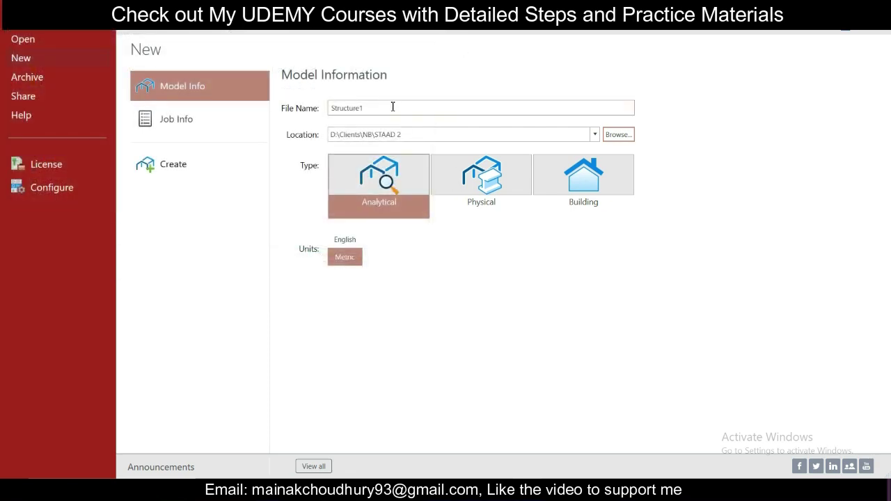
left_click(204, 178)
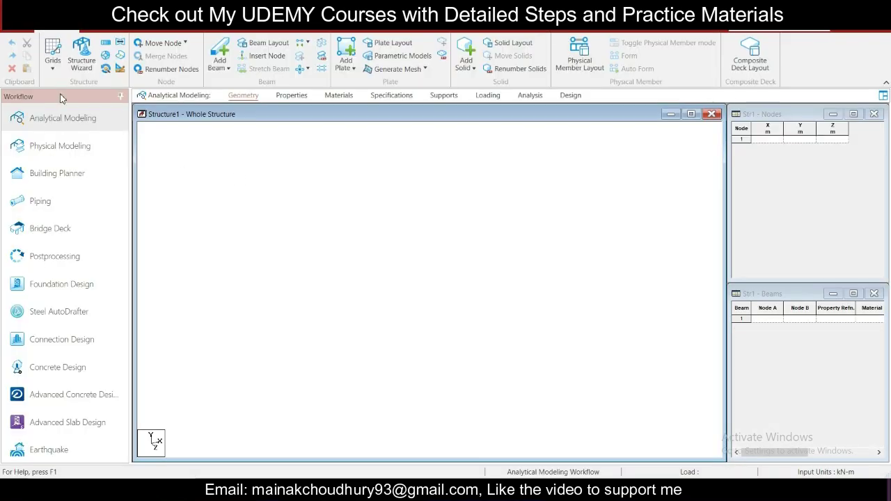
Step: Create another new analytical model named Structure2 with metric units in D:\Clients\NB\STAAD 2
left_click(14, 35)
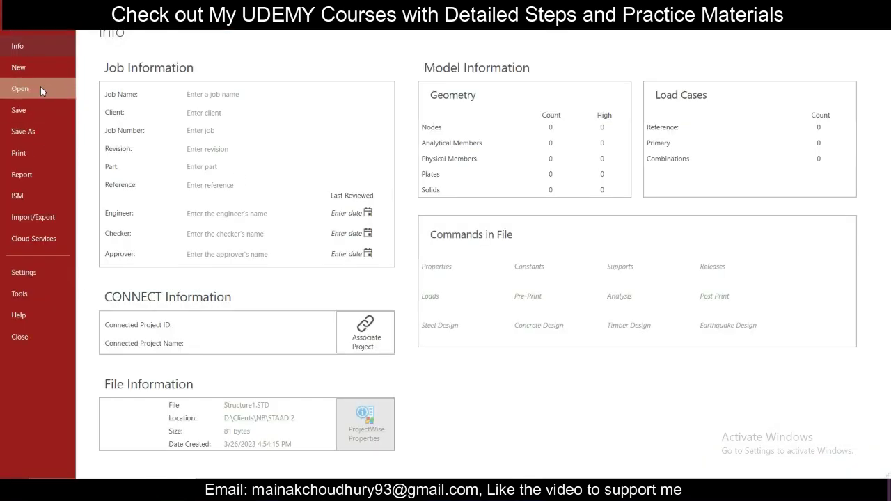
left_click(40, 66)
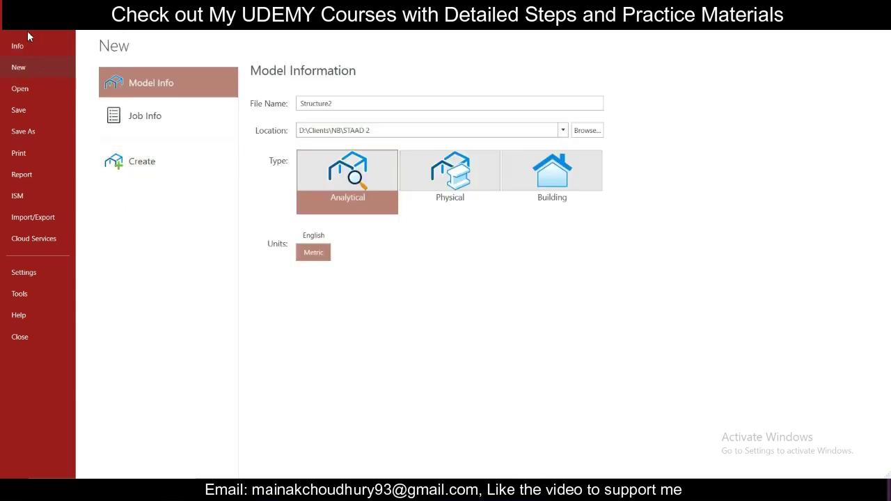
left_click(193, 162)
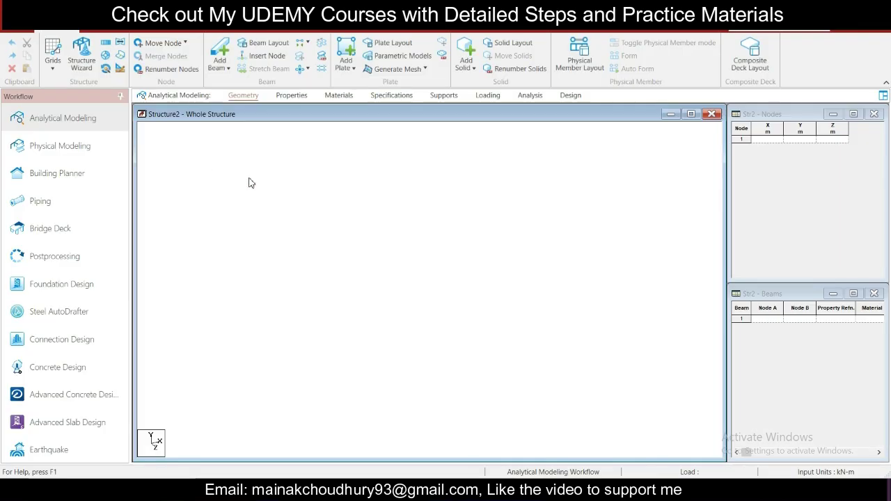
Step: Import CL in m.dxf into the model with the Y Up convention and Meter and KiloNewton as input units
left_click(16, 30)
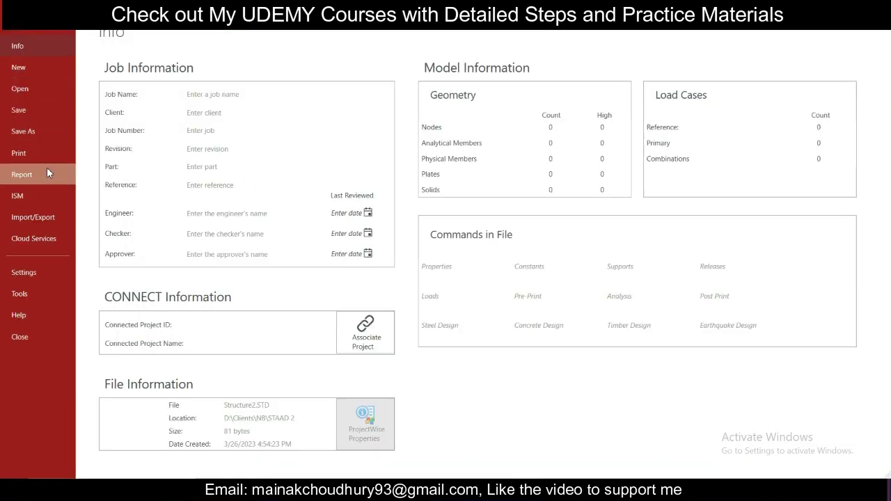
left_click(31, 217)
left_click(149, 89)
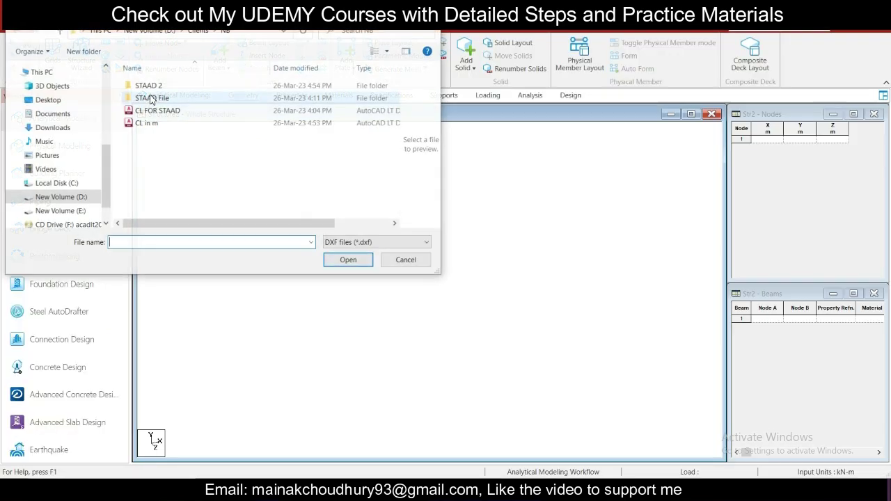
left_click(217, 122)
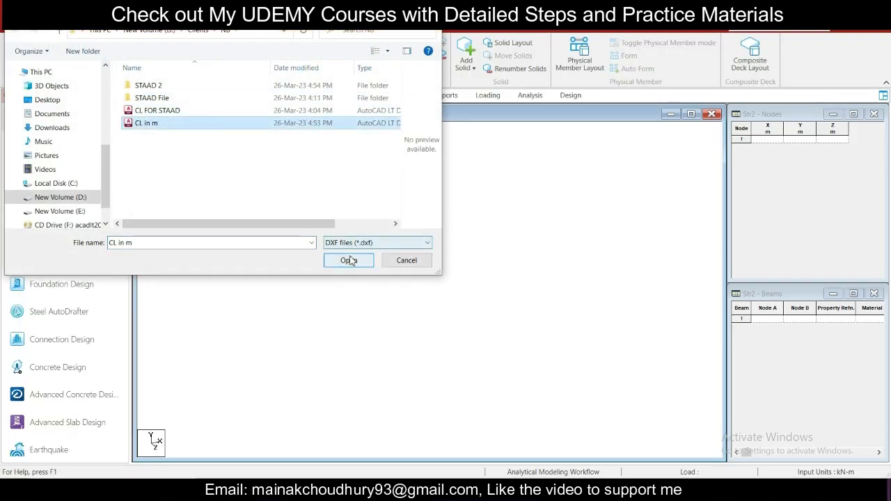
left_click(349, 259)
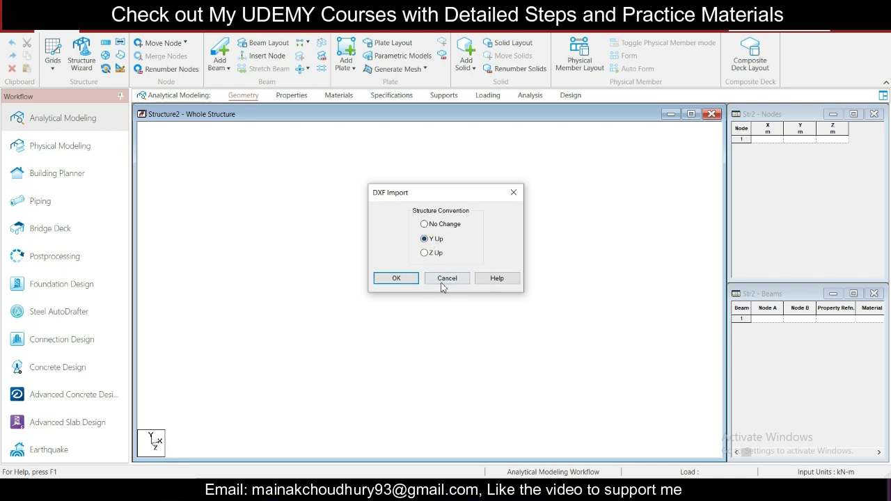
left_click(396, 278)
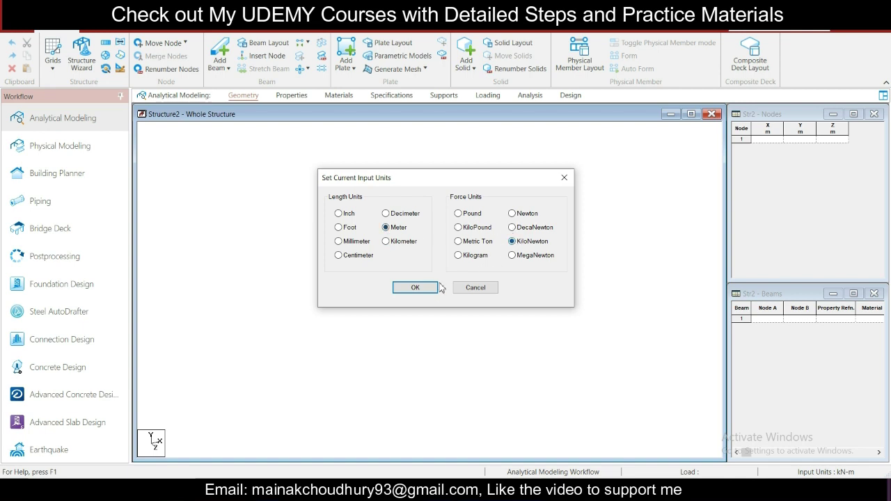
left_click(417, 287)
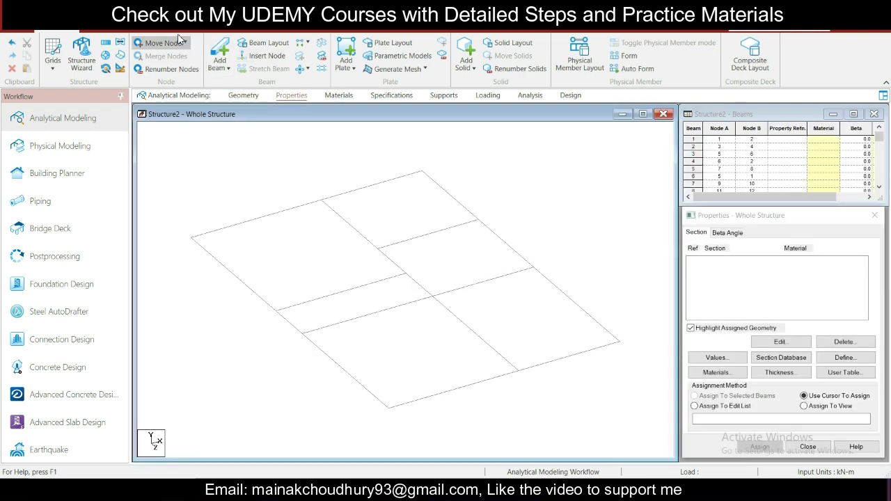
Step: Intersect all the imported beams so that they are split where they cross or meet
key("ctrl+a")
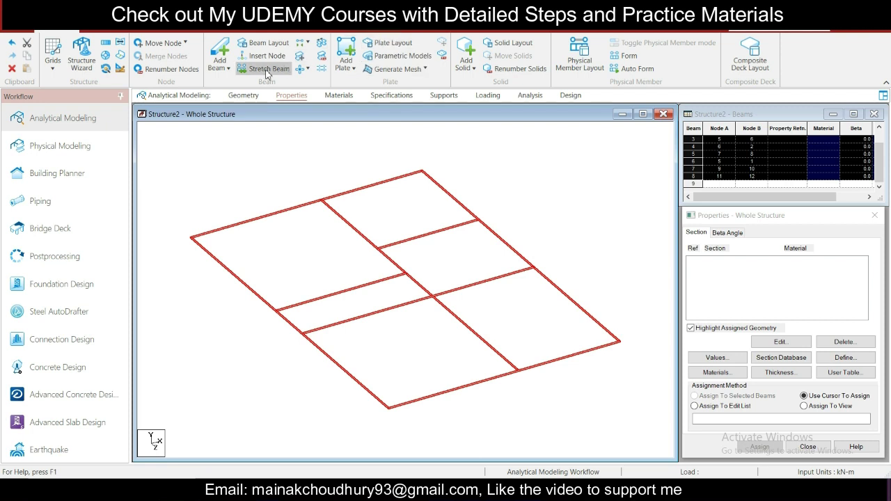
left_click(381, 27)
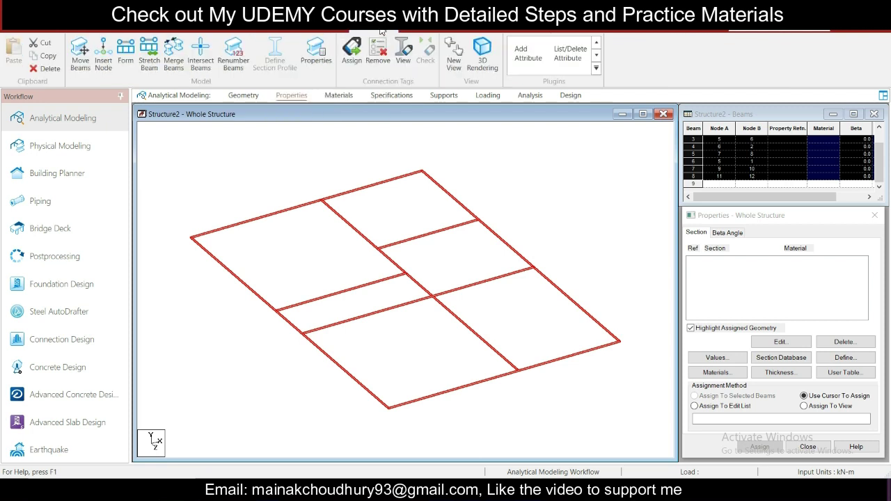
left_click(201, 52)
left_click(398, 263)
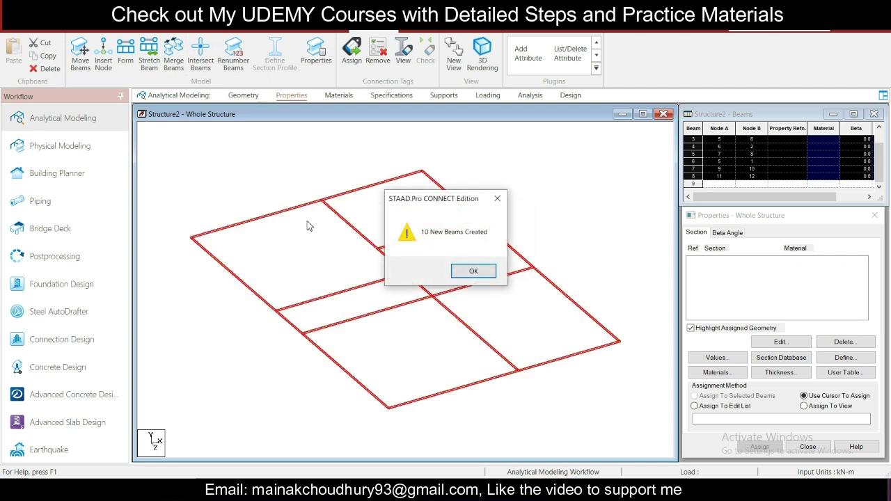
left_click(472, 271)
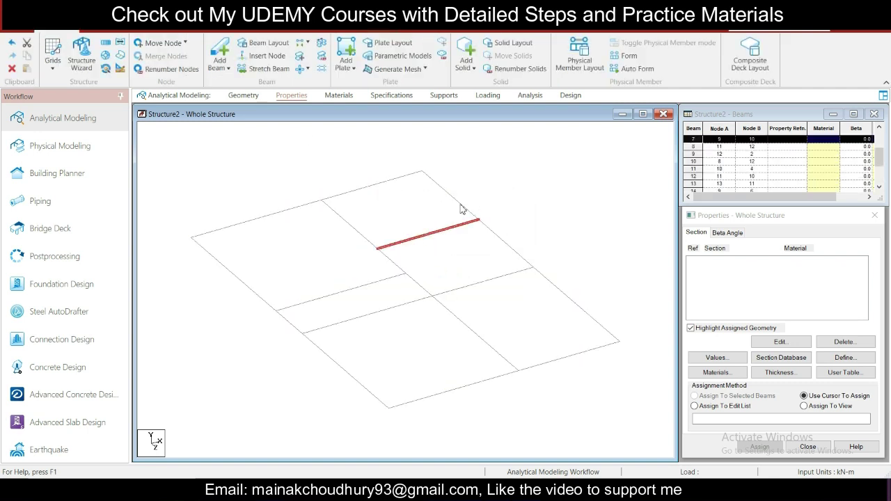
Step: Delete one beam segment on the outer edge of the grid and undo the deletion
left_click(439, 190)
key("Delete")
key("ctrl+z")
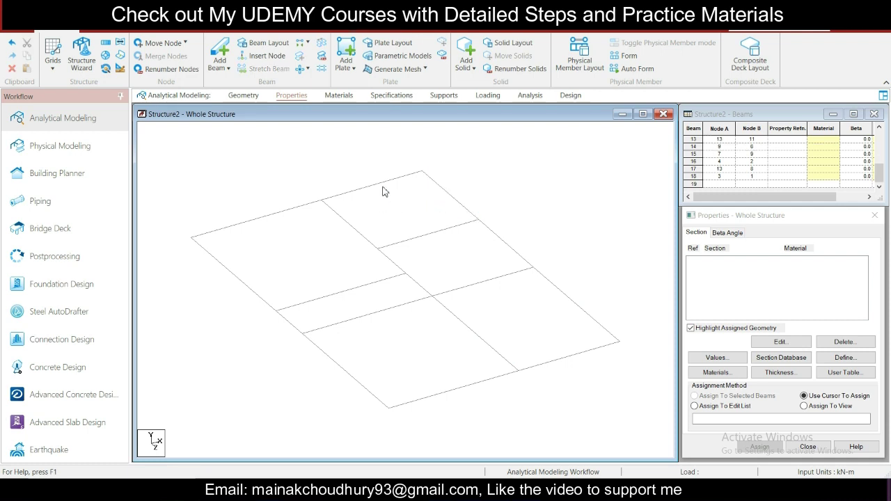
Step: Switch to AutoCAD and examine the floor plan and column centre-line layout in the Plan for G+1 drawing
left_click(105, 31)
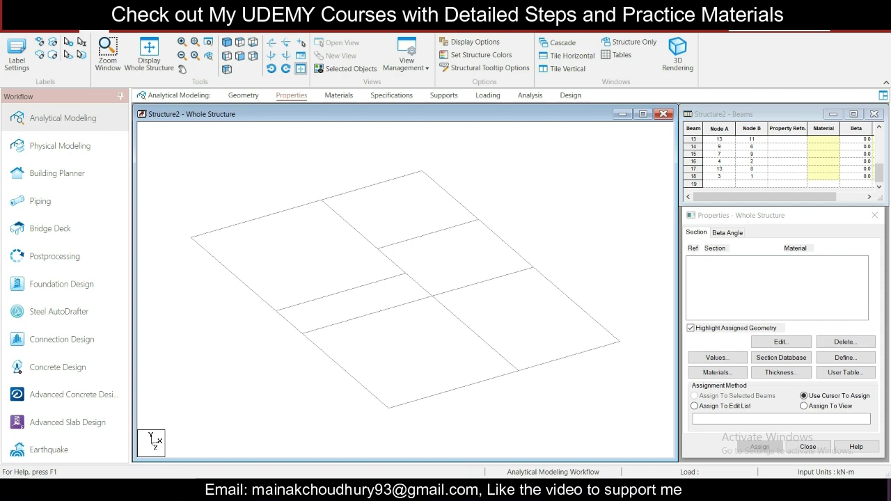
left_click(372, 456)
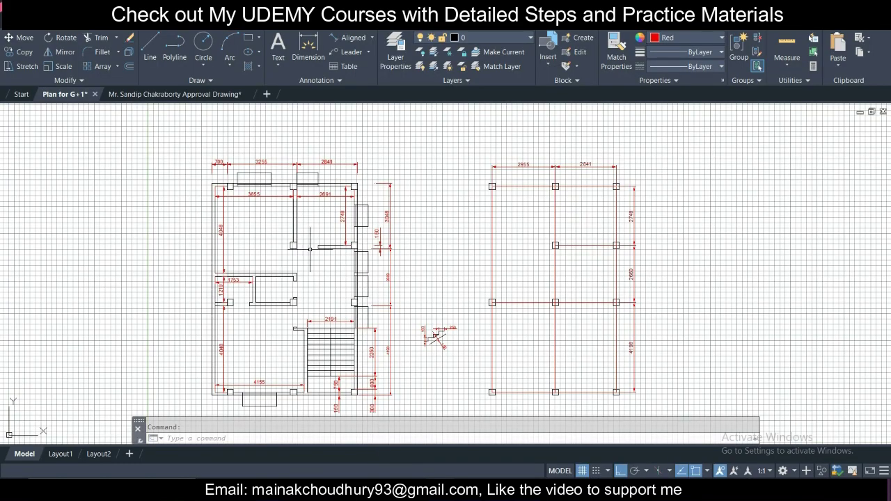
scroll(310, 248, "up", 3)
scroll(432, 230, "down", 3)
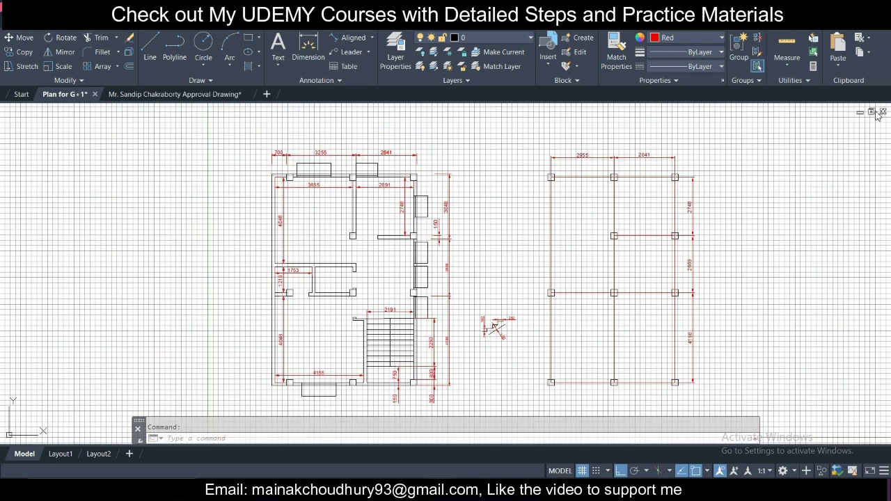
Step: Switch to STAAD.Pro and copy the eleven column-position nodes of the grid by -1.9 m in global Y using Translational Repeat with one step
key("alt+Tab")
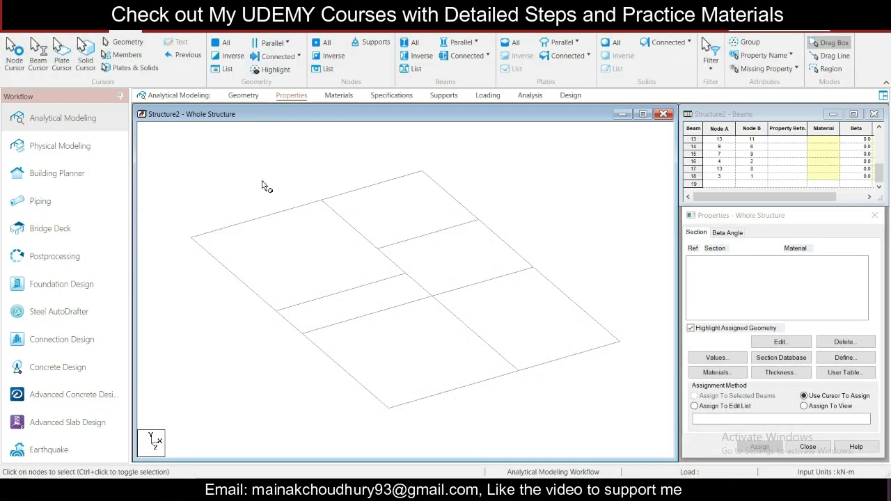
left_click_drag(194, 229, 233, 257)
left_click(517, 371, "ctrl")
left_click_drag(606, 338, 662, 377, "ctrl")
left_click(531, 264)
left_click_drag(370, 232, 399, 273)
left_click_drag(397, 163, 456, 195)
left_click_drag(174, 218, 235, 264)
left_click(63, 31)
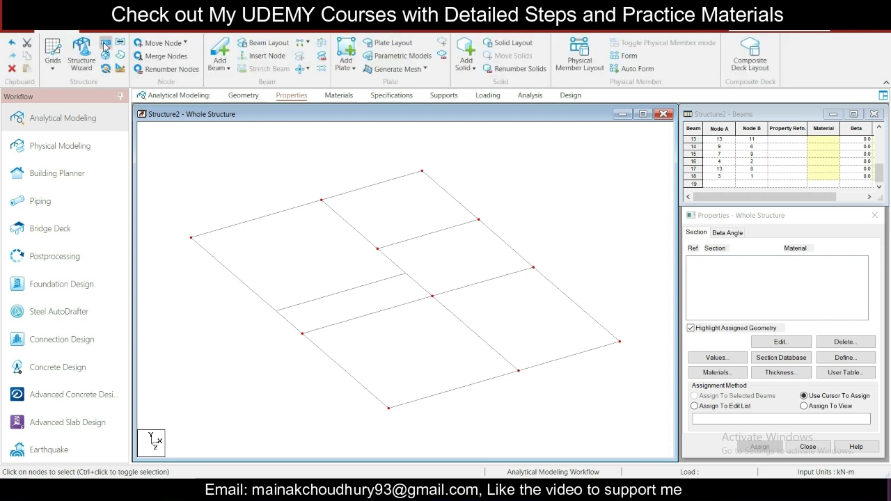
left_click(106, 43)
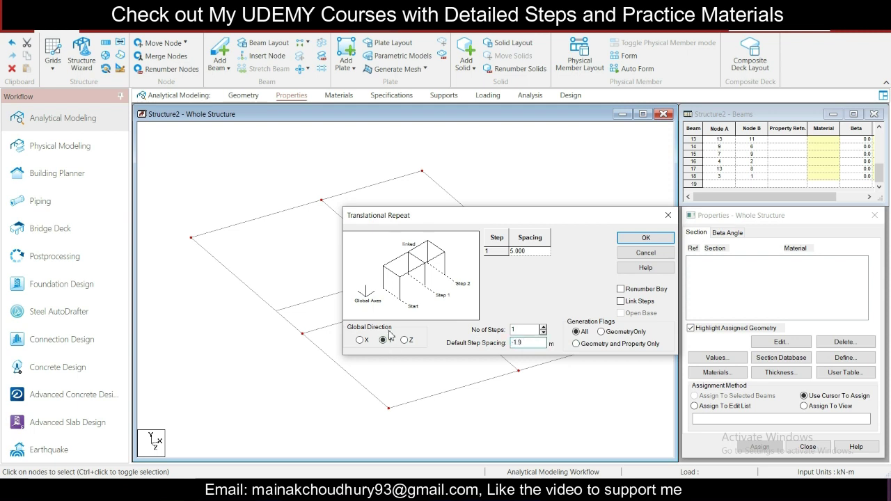
left_click(532, 252)
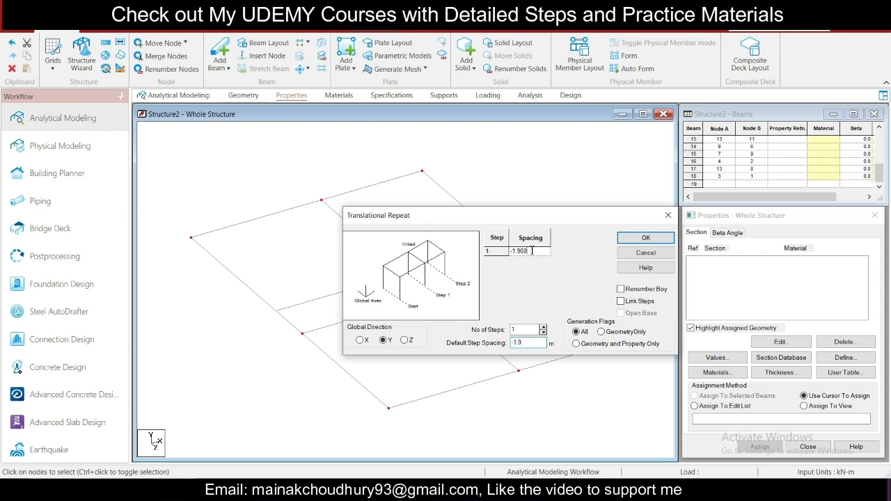
left_click(646, 239)
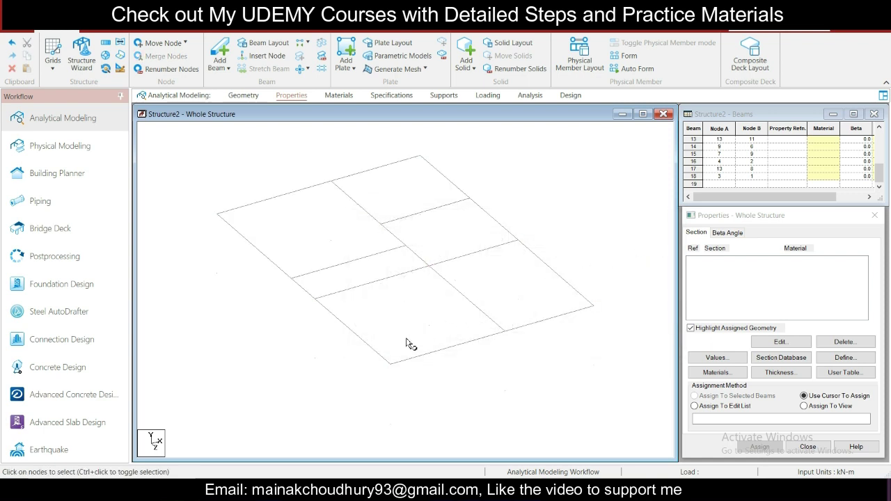
Step: Turn on the display of node points across the whole structure
key("shift+n")
key("shift+b")
key("shift+n")
key("shift+b")
key("shift+b")
key("shift+b")
key("shift+b")
key("shift+b")
key("shift+b")
key("shift+b")
key("shift+b")
key("shift+b")
Step: Add vertical beams as foundation columns from each of the eleven copied base nodes up to the grid node directly above it
left_click(219, 56)
left_click_drag(391, 423, 392, 364)
left_click_drag(505, 390, 505, 331)
left_click_drag(593, 364, 592, 306)
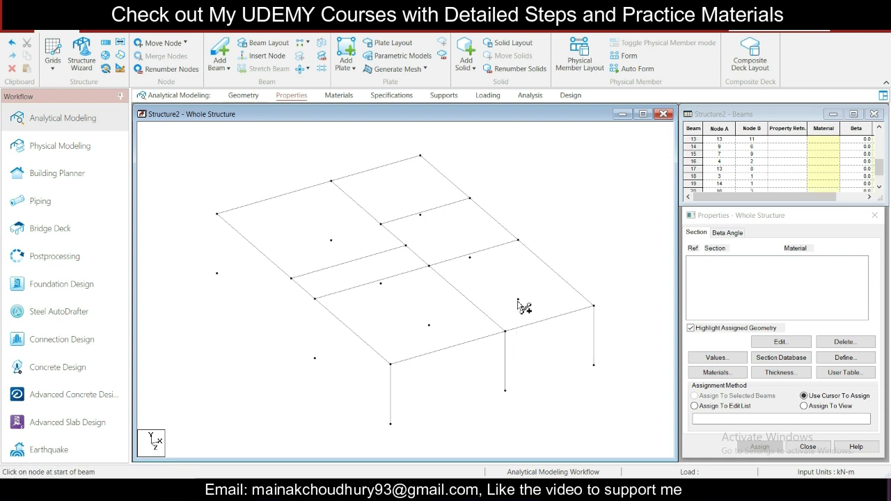
left_click_drag(517, 300, 517, 240)
left_click_drag(429, 325, 429, 266)
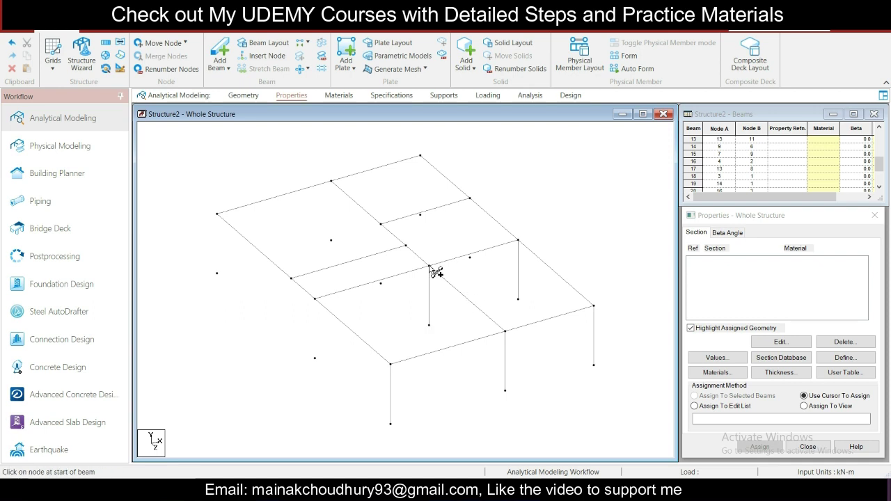
mouse_move(314, 357)
left_mouse_down()
mouse_move(323, 308)
mouse_move(315, 299)
left_mouse_up()
left_click_drag(470, 258, 469, 203)
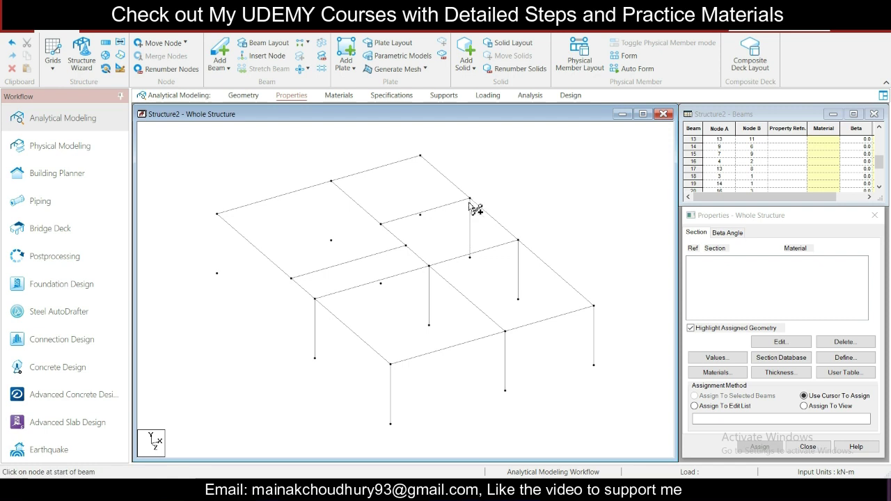
left_click_drag(381, 286, 382, 224)
left_click_drag(216, 273, 219, 214)
left_click_drag(331, 241, 332, 180)
left_click_drag(423, 218, 421, 157)
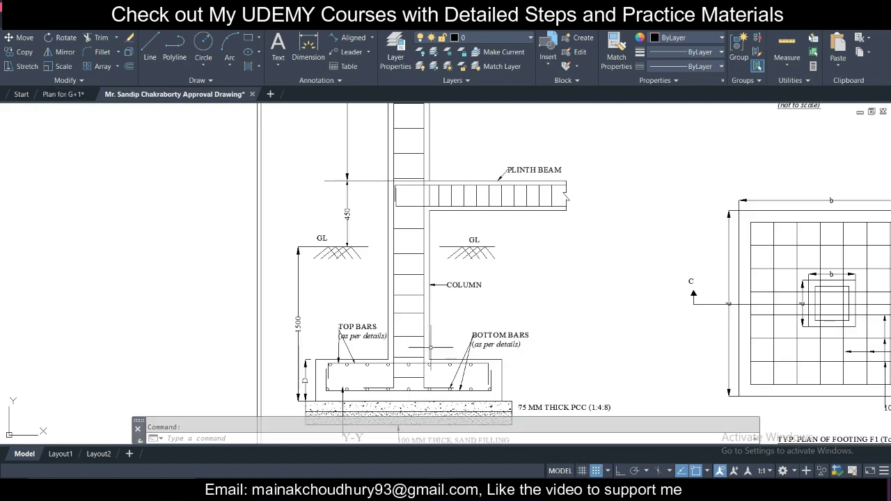
Step: Switch to the approval drawing in AutoCAD and check the plinth height above ground level and the footing depth in the column section
left_click(346, 213)
key("Escape")
left_click(298, 320)
left_click(270, 305)
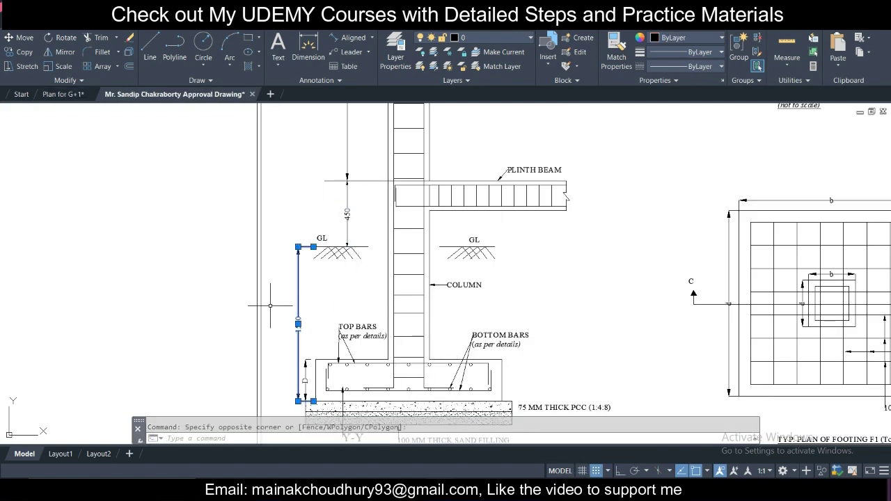
key("Escape")
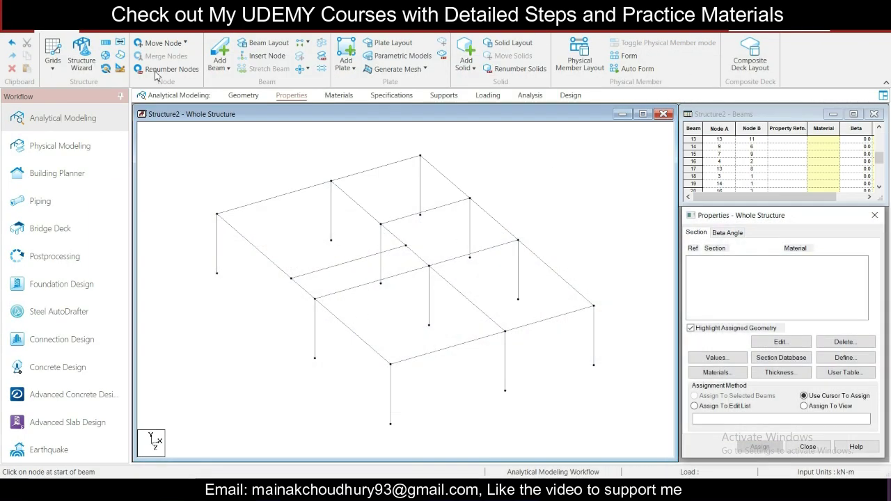
Step: Switch back to STAAD.Pro, select all plinth-level beams in the front view and copy them 3 m in global Y with Translational Repeat, one step
left_click(102, 34)
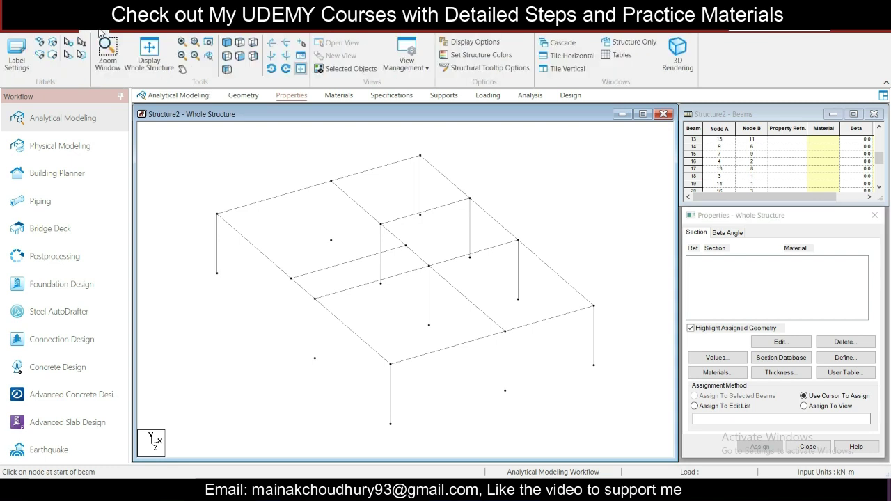
left_click(241, 57)
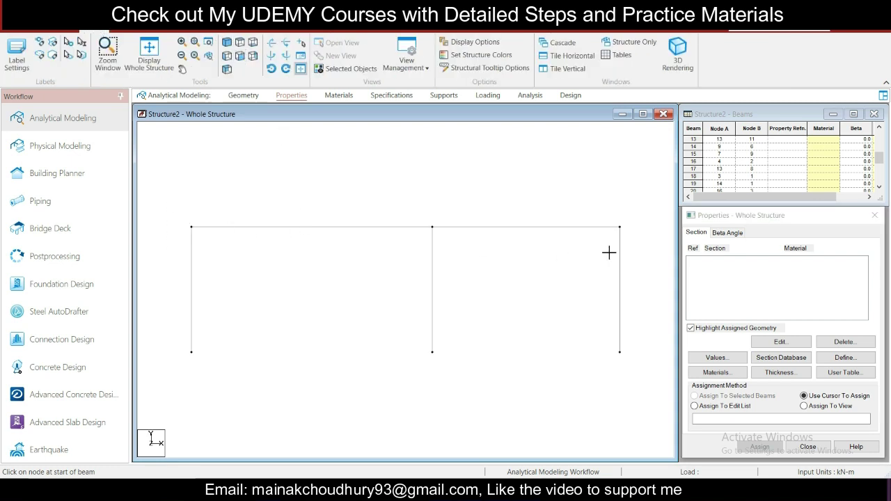
left_click_drag(169, 200, 646, 236)
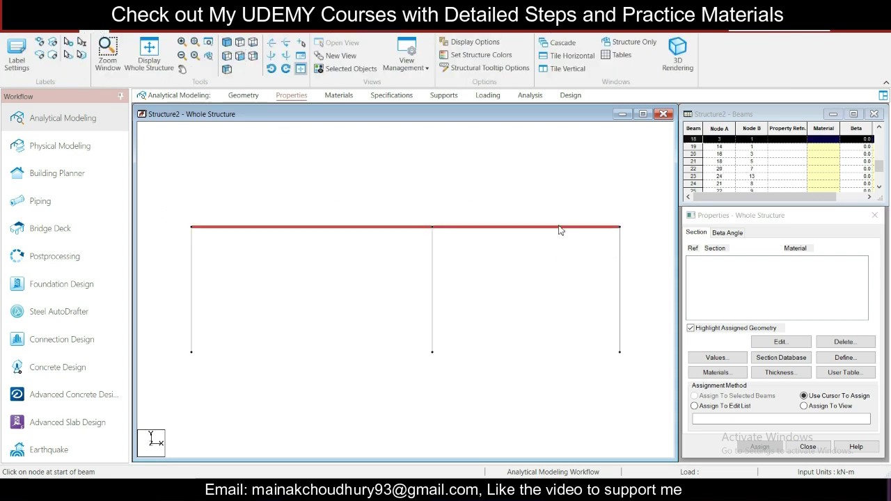
left_click(56, 33)
left_click(105, 42)
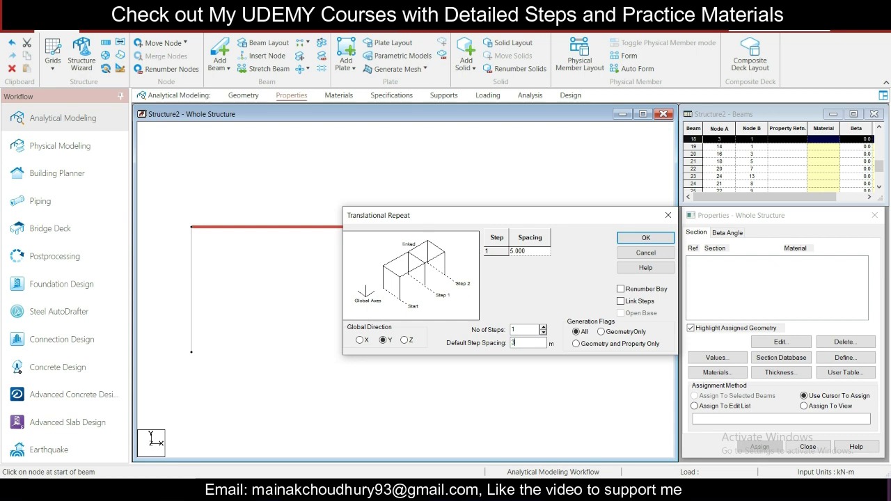
type("3")
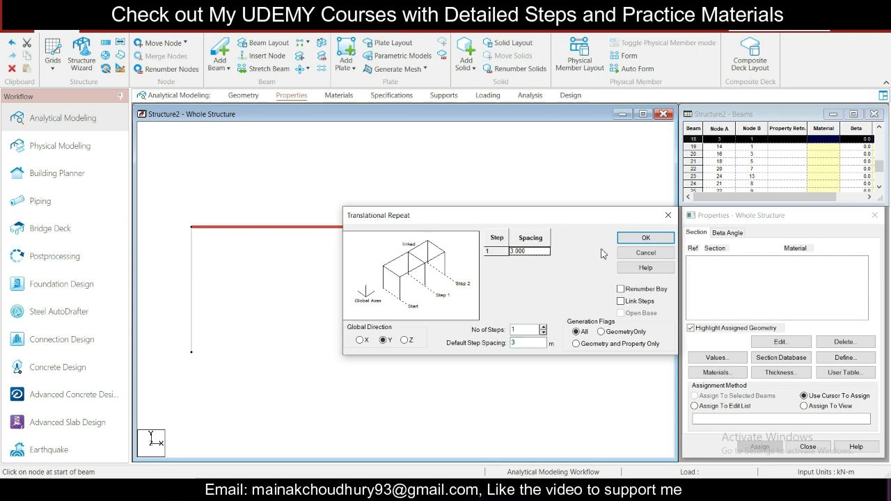
left_click(645, 238)
Step: Return to the isometric view and add storey columns between the plinth and the upper level at the three nodes of the back edge
left_click(125, 32)
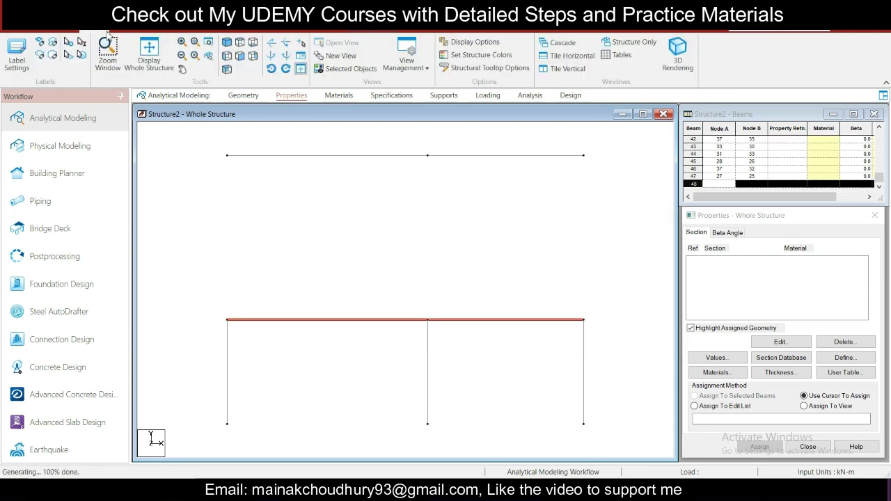
left_click(226, 44)
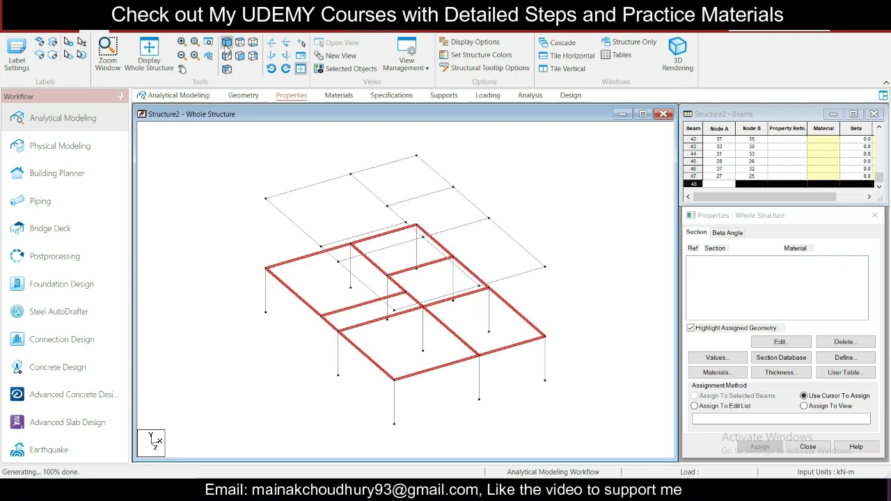
left_click(190, 151)
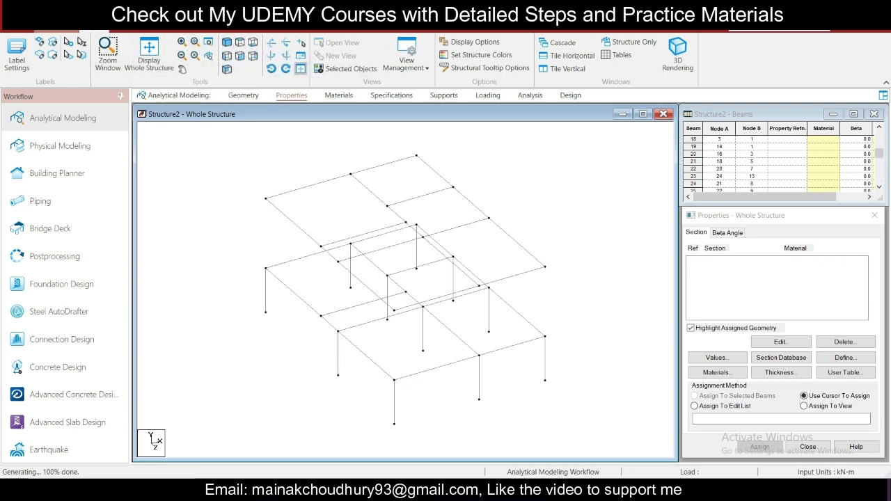
left_click(56, 31)
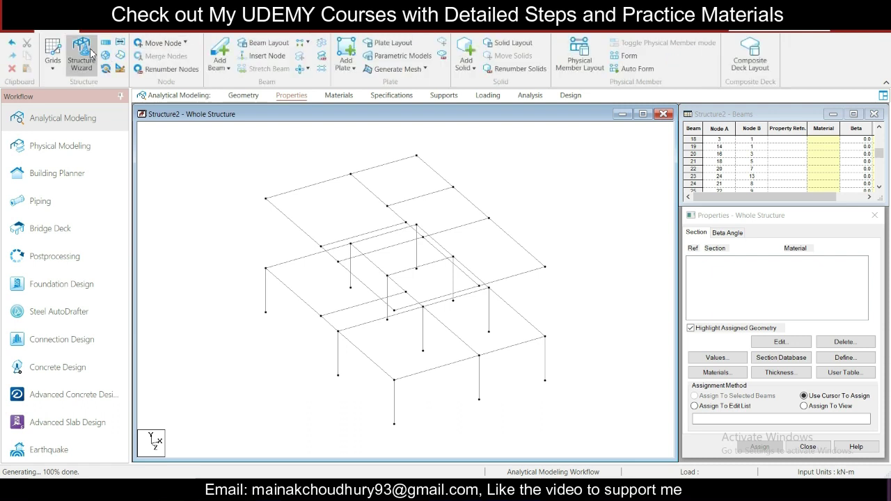
left_click(219, 54)
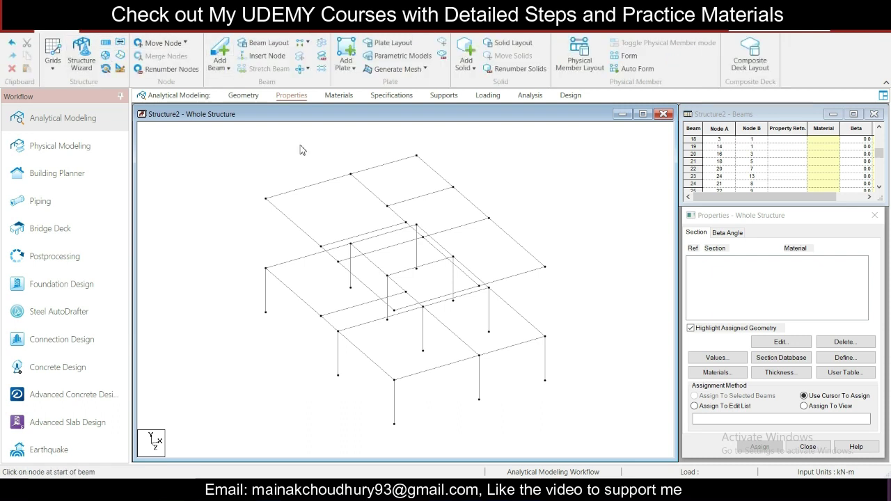
left_click(265, 267)
left_click(265, 198)
left_click(350, 244)
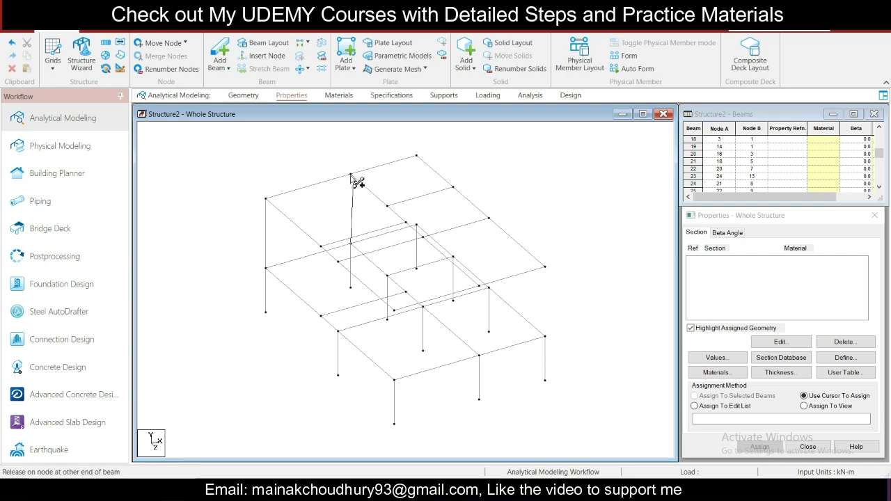
left_click(350, 174)
left_click(417, 224)
left_click_drag(416, 224, 418, 160)
left_click(480, 275)
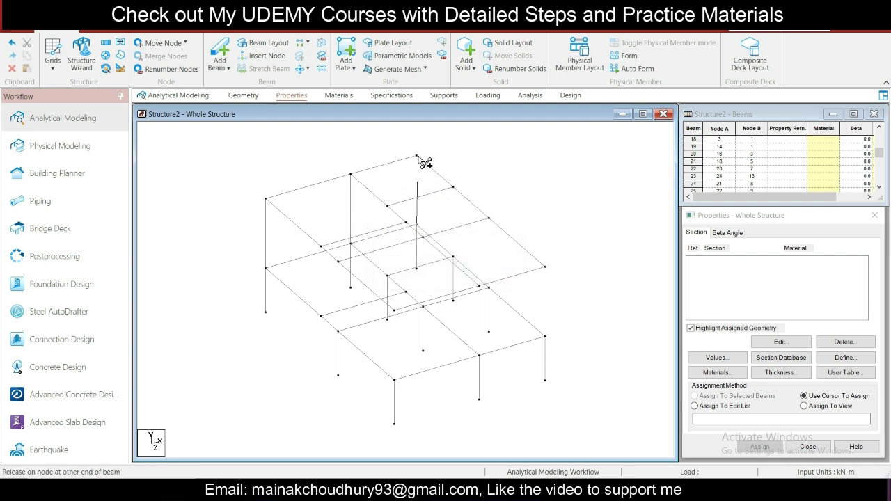
mouse_move(322, 314)
left_mouse_down()
mouse_move(338, 239)
mouse_move(321, 247)
left_mouse_up()
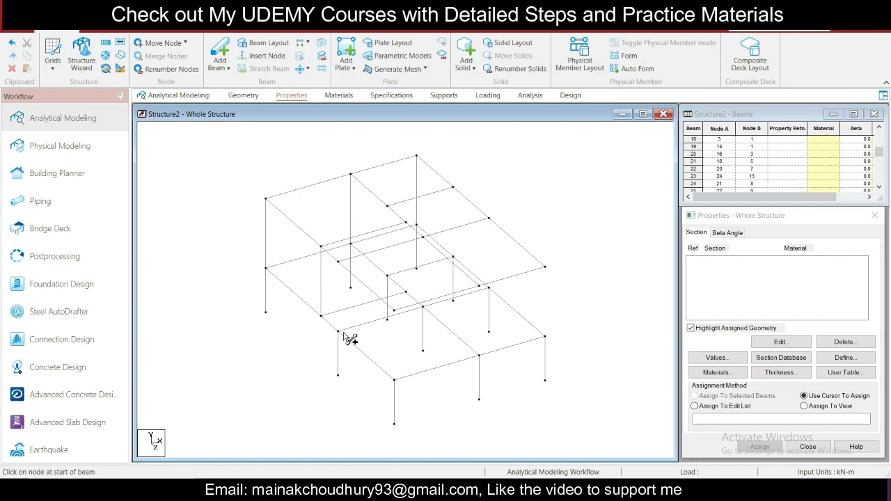
left_click(316, 284)
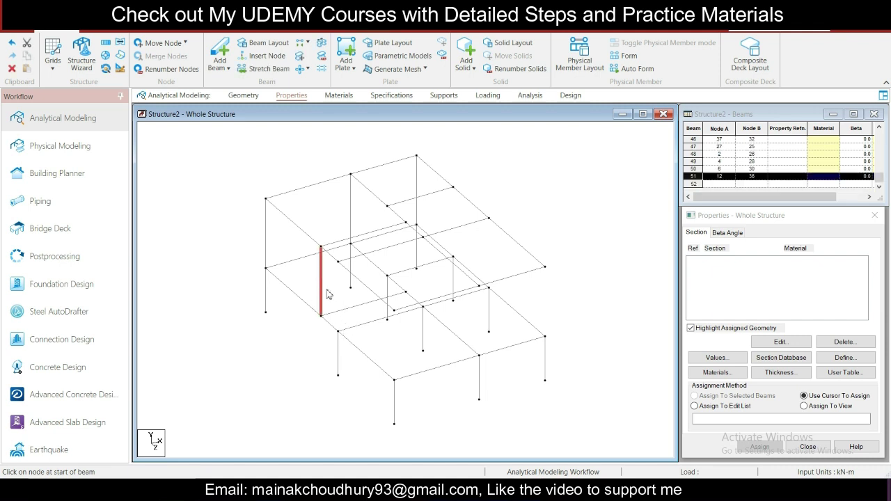
key("Delete")
left_click(480, 271)
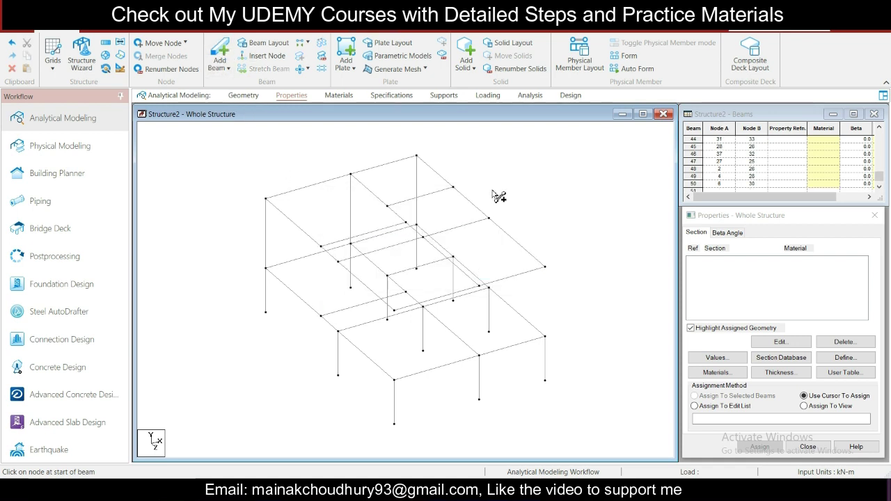
Step: Add storey columns from the plinth to the upper level at the three front-edge nodes and the three nodes of the full-width middle beam line
left_click_drag(545, 336, 544, 268)
left_click_drag(479, 355, 479, 286)
left_click_drag(393, 381, 395, 311)
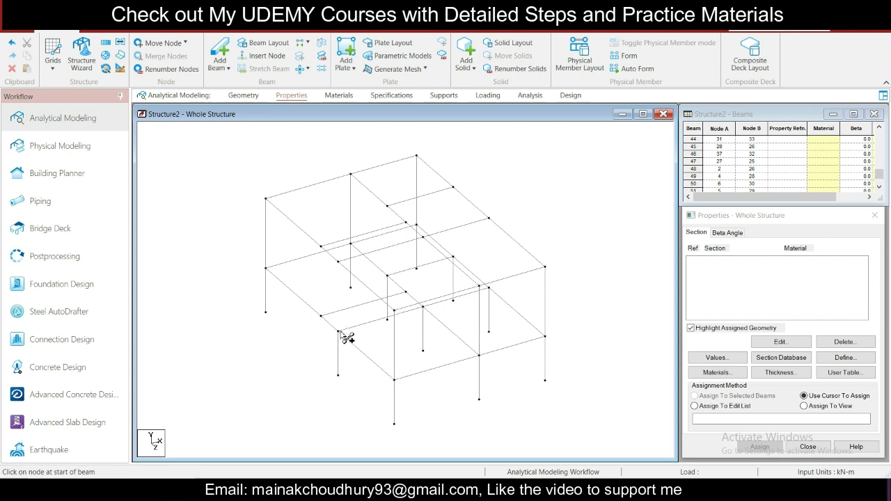
mouse_move(340, 333)
left_mouse_down()
mouse_move(348, 279)
mouse_move(338, 262)
left_mouse_up()
left_click_drag(432, 311, 427, 243)
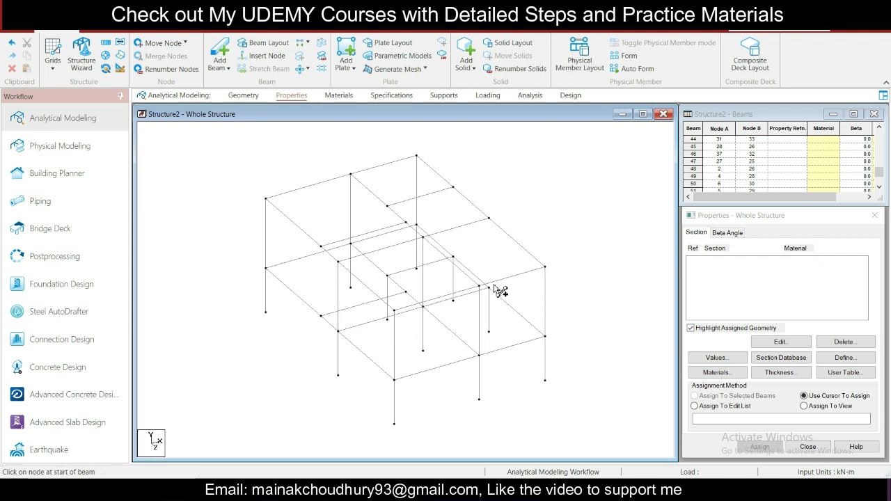
mouse_move(497, 296)
left_mouse_down()
mouse_move(503, 218)
mouse_move(491, 221)
left_mouse_up()
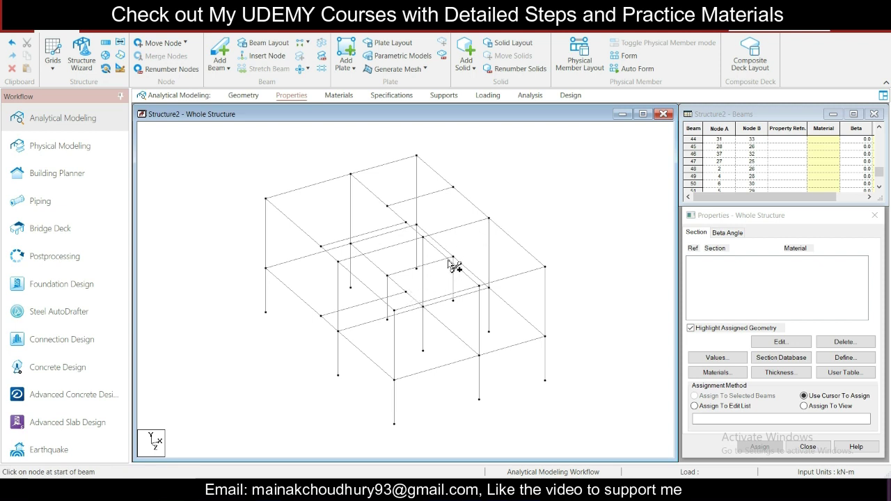
Step: Rotate the model and add the last two storey columns at the ends of the short cross beam between the back edge and middle line
key("ctrl+f")
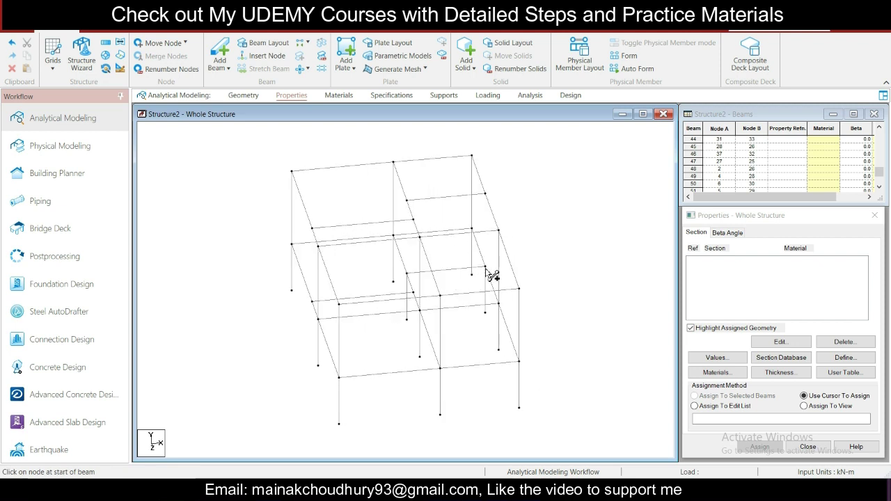
key("F8")
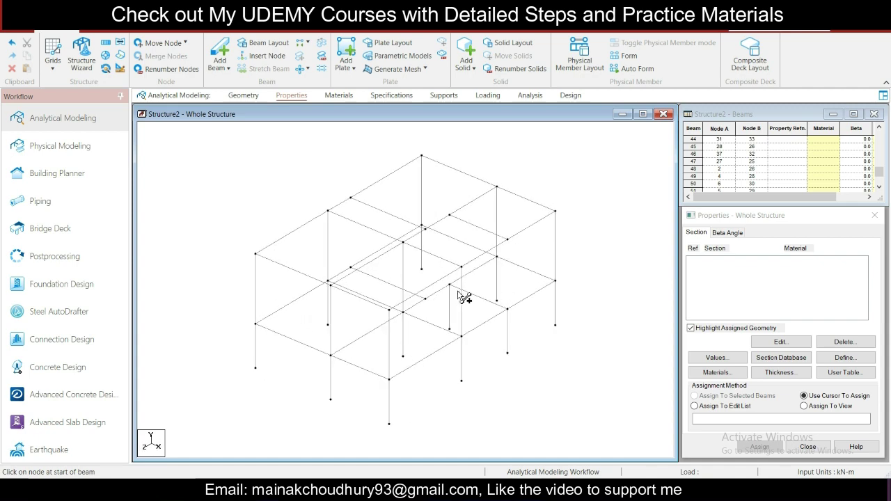
key("Left")
key("Left")
key("Left")
left_click_drag(450, 286, 449, 214)
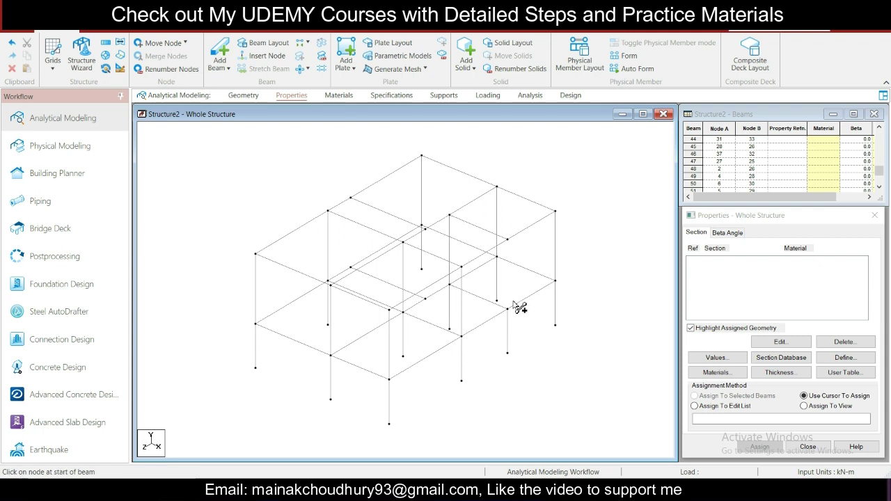
left_click_drag(507, 308, 512, 246)
Step: In the front view, select the upper storey's beams and columns and copy them 3 m in global Y with Translational Repeat, one step
left_click(96, 32)
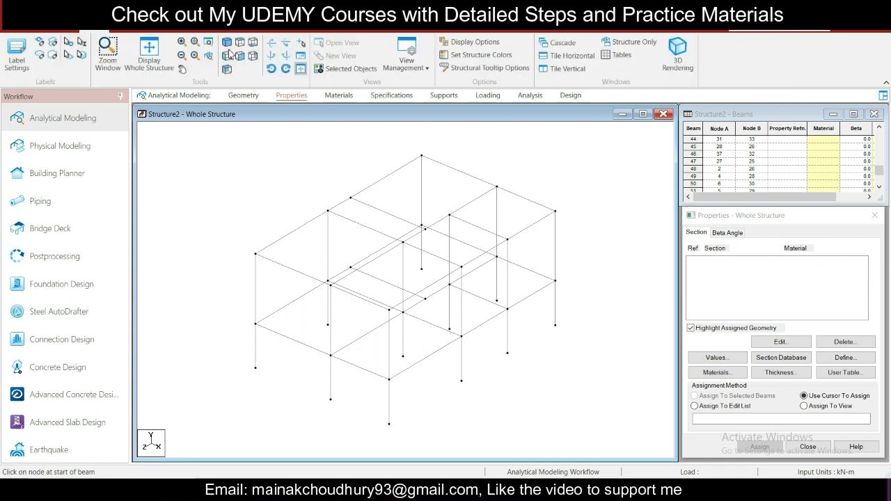
left_click(240, 55)
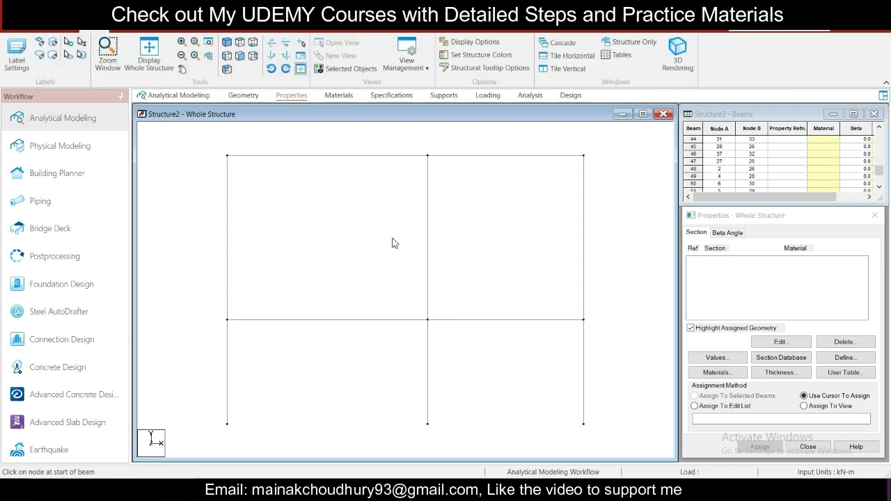
mouse_move(624, 242)
left_mouse_down()
mouse_move(195, 132)
mouse_move(463, 225)
mouse_move(627, 253)
left_mouse_up()
scroll(364, 276, "down", 2)
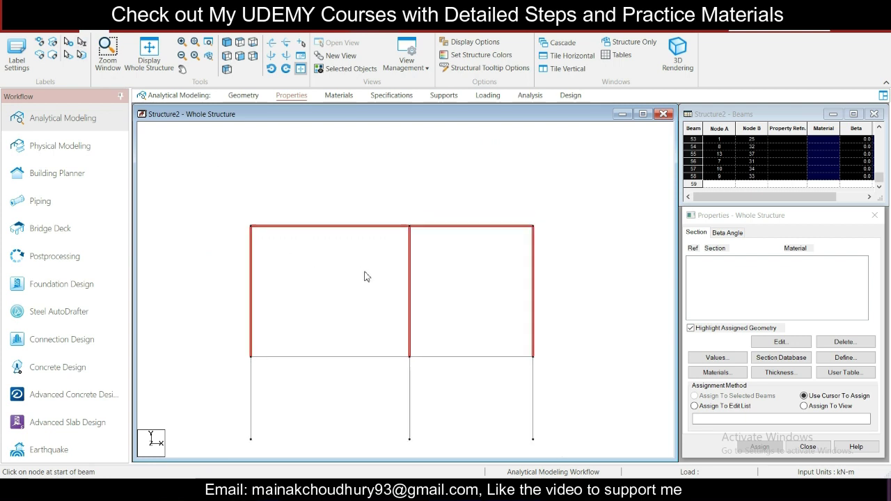
left_click(57, 32)
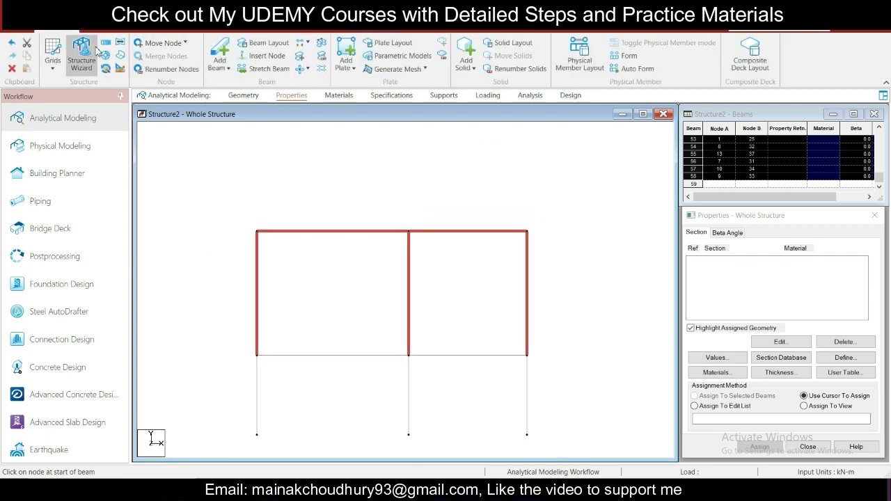
left_click(105, 42)
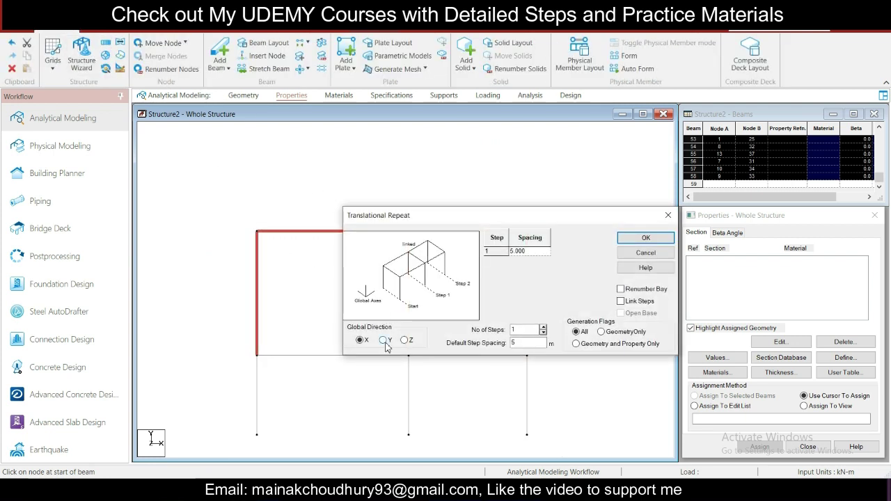
double_click(519, 341)
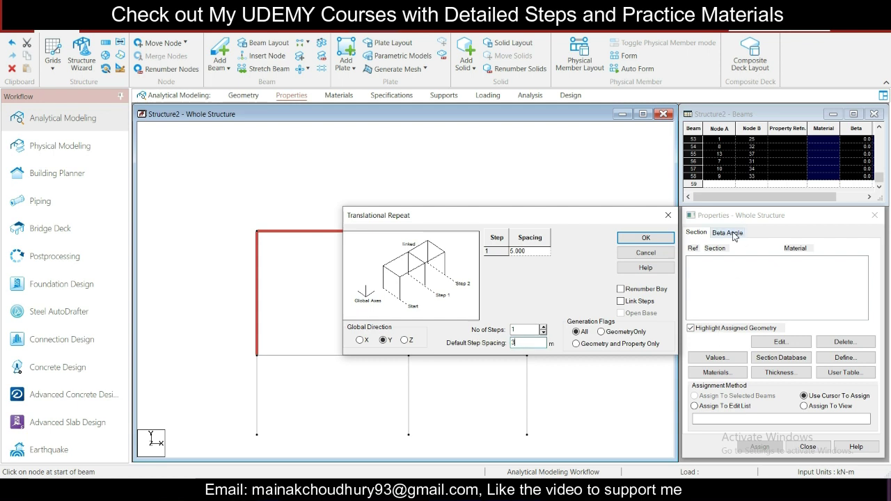
left_click(646, 238)
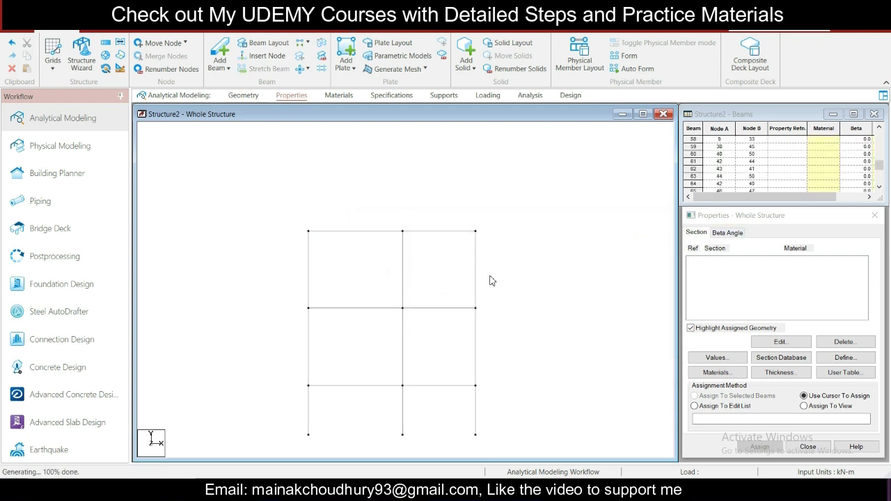
Step: Select all roof-level beams and isolate them in a new view shown in plan
left_click_drag(247, 223, 584, 268)
right_click(443, 236)
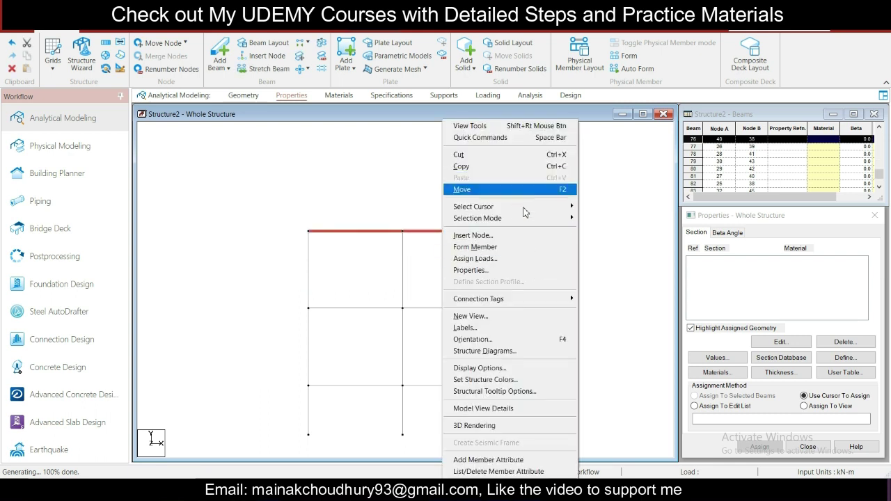
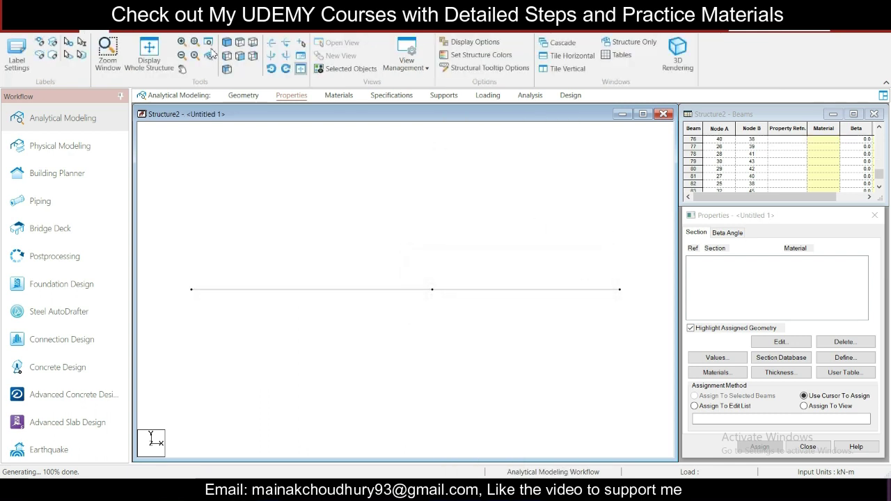
left_click(253, 44)
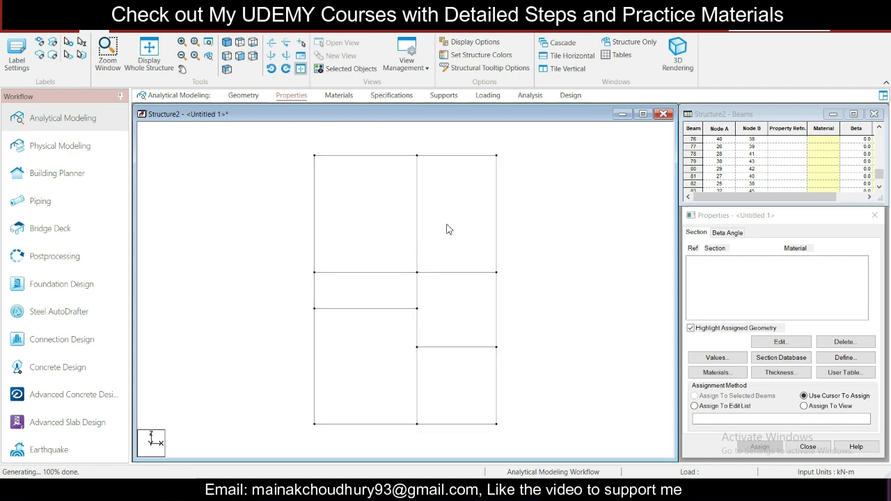
Step: Select the four corner nodes of the plan's upper-right roof bay, copy them 2.8 m in global Y with Translational Repeat, and return to the isometric view
left_click(158, 26)
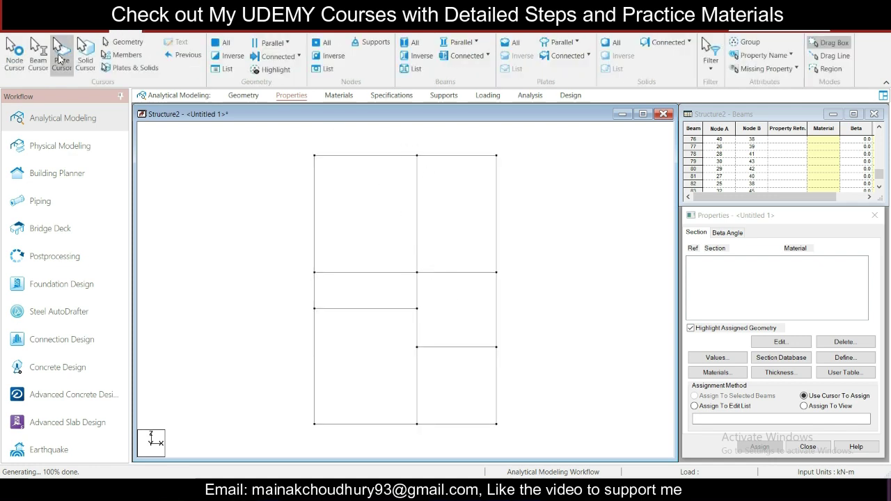
left_click_drag(391, 141, 553, 281)
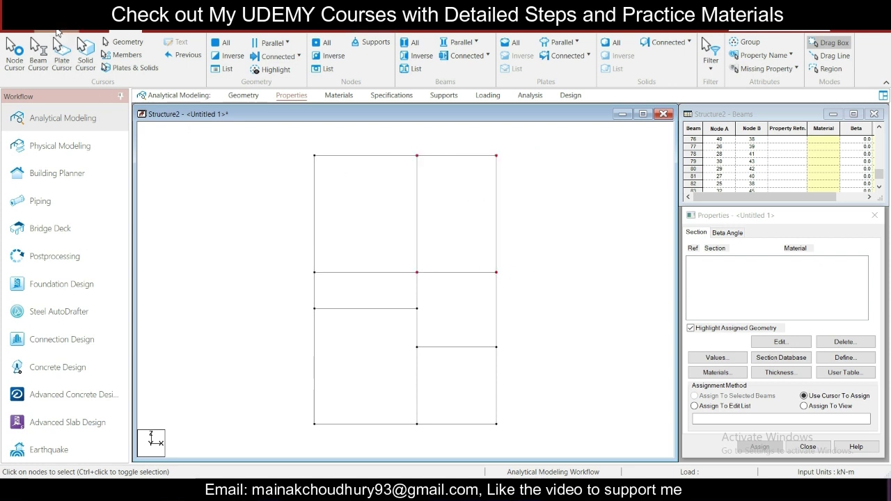
left_click(58, 32)
left_click(118, 43)
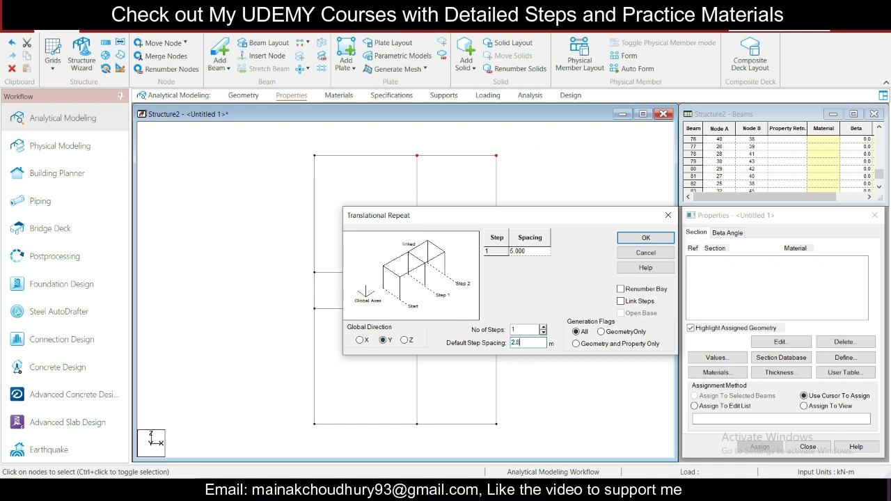
left_click(645, 237)
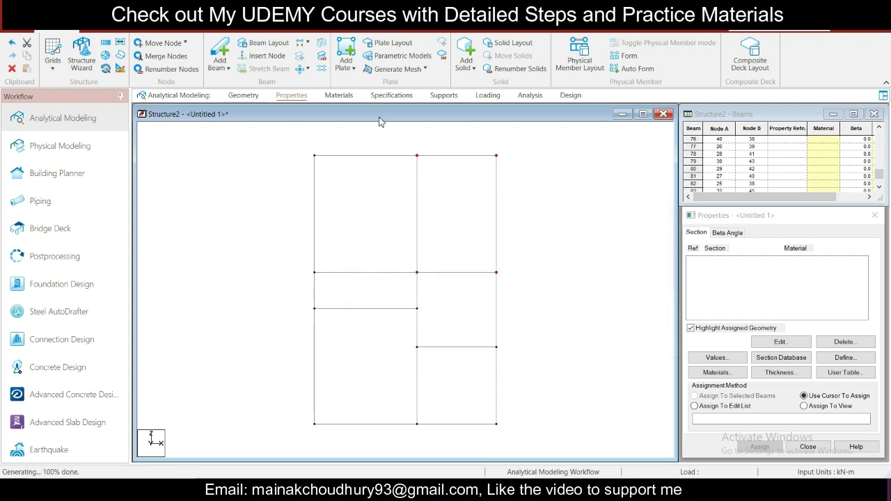
left_click(92, 32)
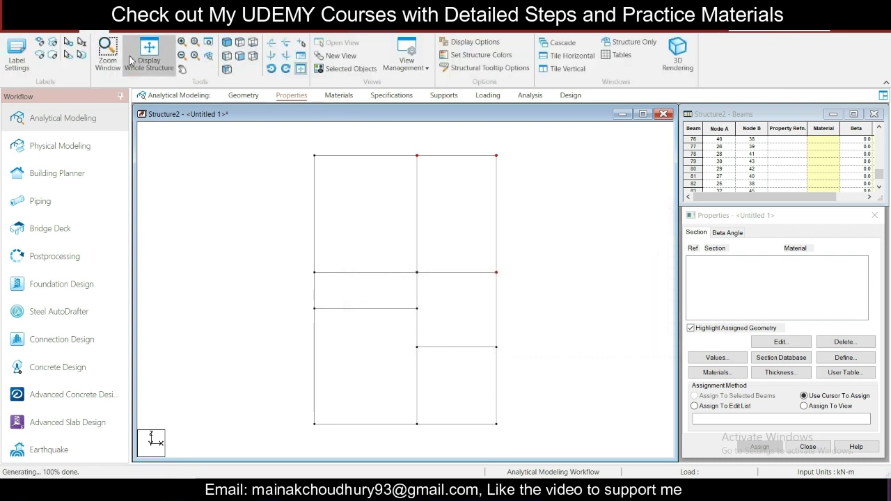
left_click(227, 42)
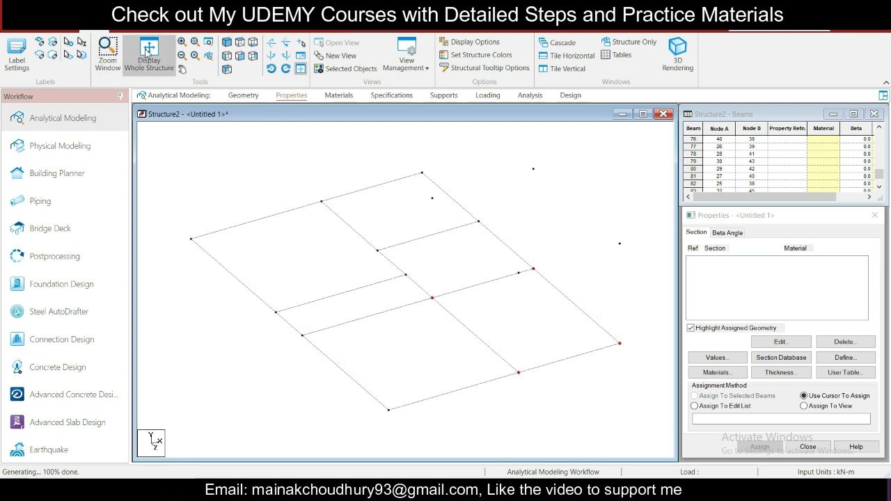
Step: Add vertical beams from the four highlighted nodes to the nodes above, and connect their upper ends with horizontal beams
left_click(57, 32)
left_click(219, 52)
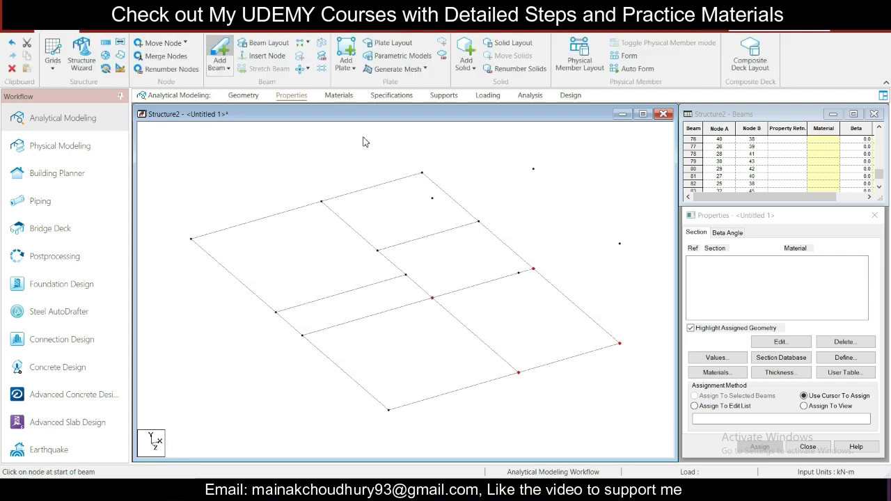
left_click_drag(518, 373, 498, 279)
key("Left")
left_click_drag(620, 368, 619, 257)
left_click_drag(431, 301, 431, 190)
left_click_drag(558, 279, 563, 169)
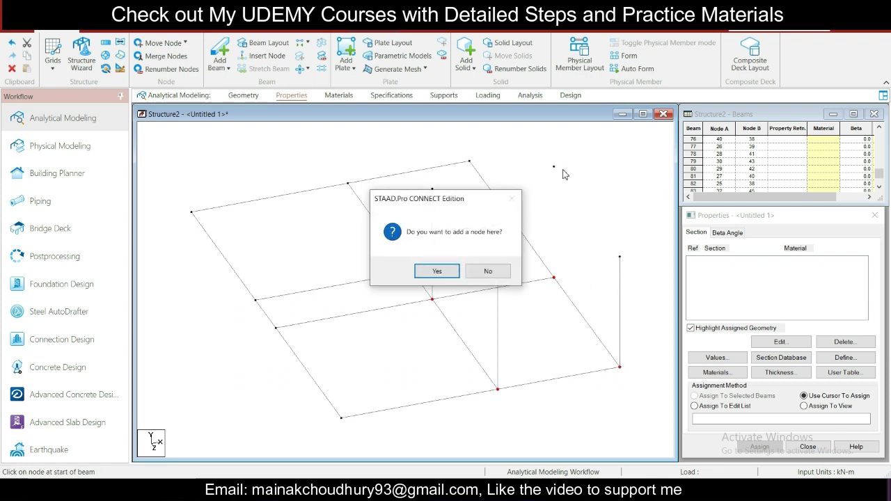
left_click(487, 272)
left_click_drag(562, 281, 554, 168)
mouse_move(440, 197)
left_mouse_down()
mouse_move(562, 179)
mouse_move(556, 170)
mouse_move(440, 197)
mouse_move(499, 281)
mouse_move(647, 259)
mouse_move(620, 256)
mouse_move(622, 182)
mouse_move(555, 167)
left_mouse_up()
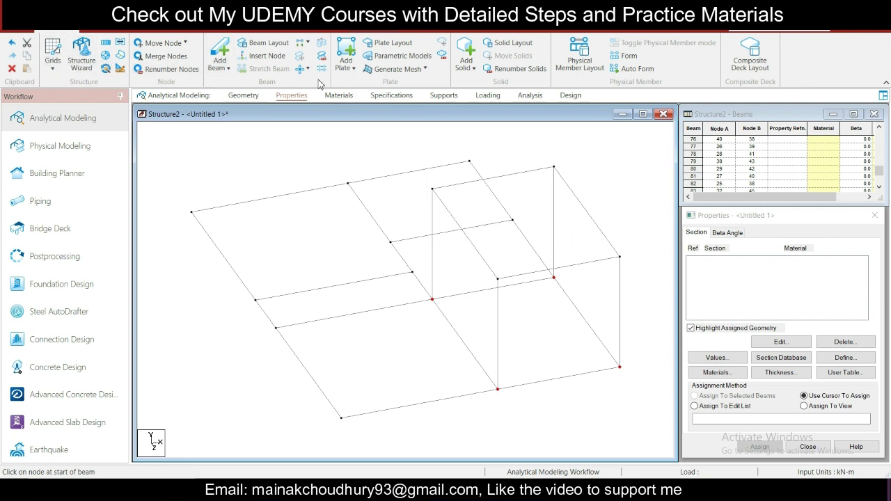
Step: Add four-noded plates to the back-left floor panel and the narrow strip panel directly in front of it
left_click(348, 54)
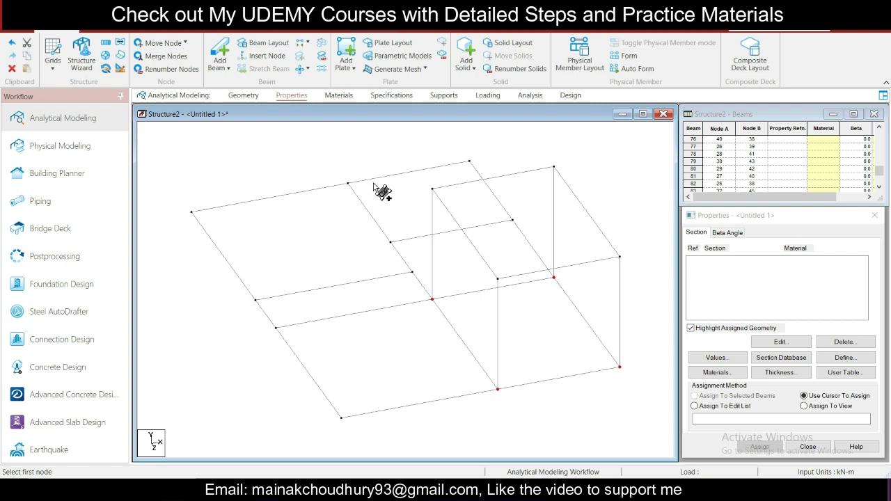
left_click(192, 211)
left_click(349, 184)
left_click(412, 271)
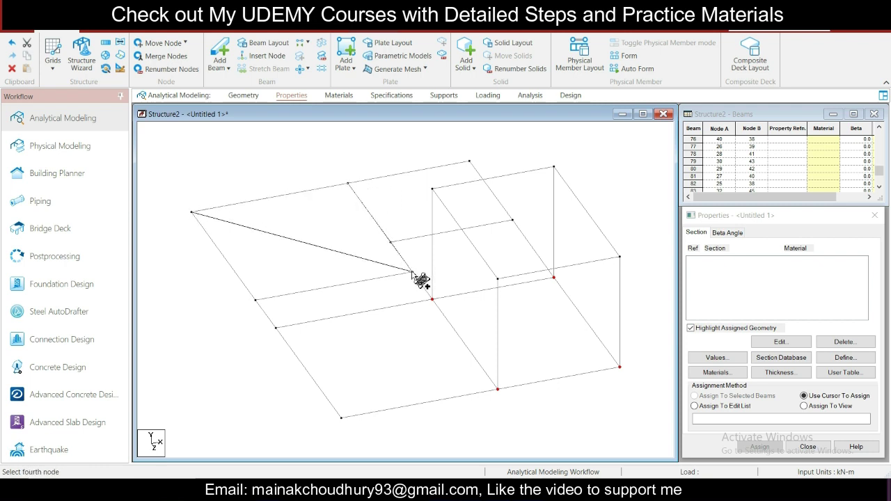
left_click(255, 299)
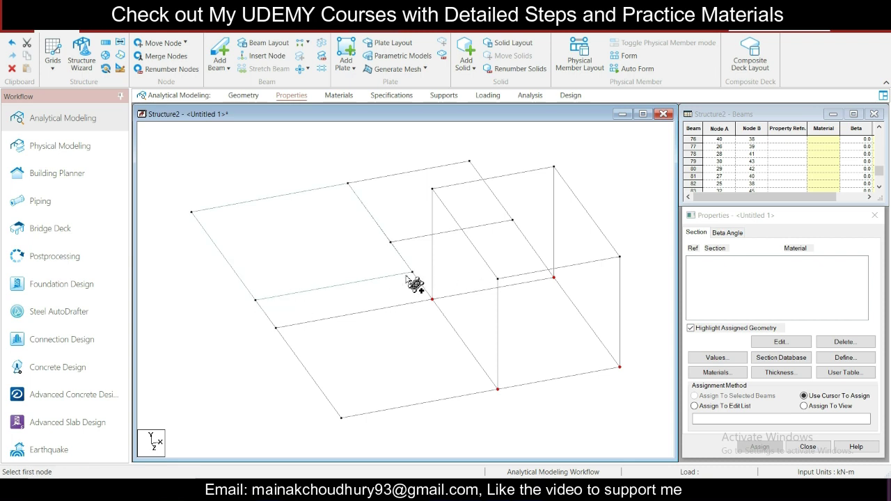
left_click(255, 300)
left_click(413, 272)
left_click(432, 299)
left_click(276, 328)
Step: Add four-noded plates to the front-left floor panel and to the raised frame on top of the new columns
left_click(276, 327)
left_click(432, 299)
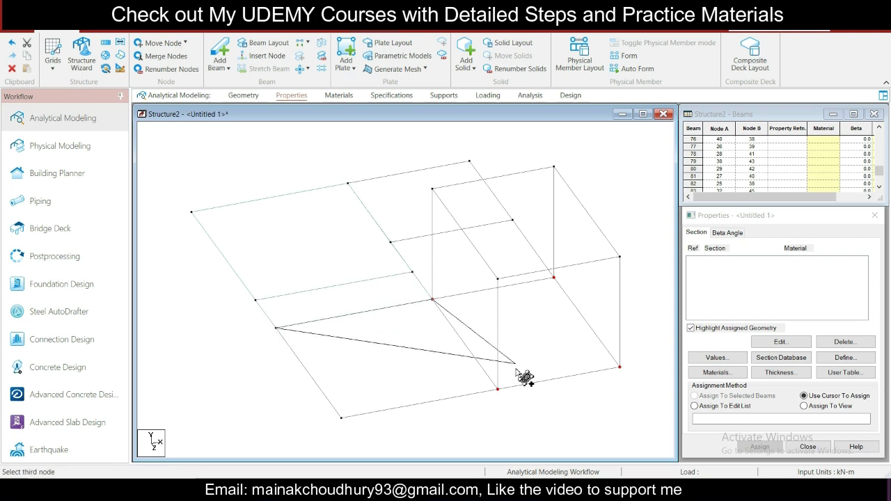
left_click(497, 389)
left_click(341, 418)
left_click(432, 188)
left_click(555, 167)
left_click(619, 257)
left_click(498, 279)
Step: Add four-noded plates to the middle-right and back-right floor panels behind the raised bay
left_click(390, 241)
left_click(513, 221)
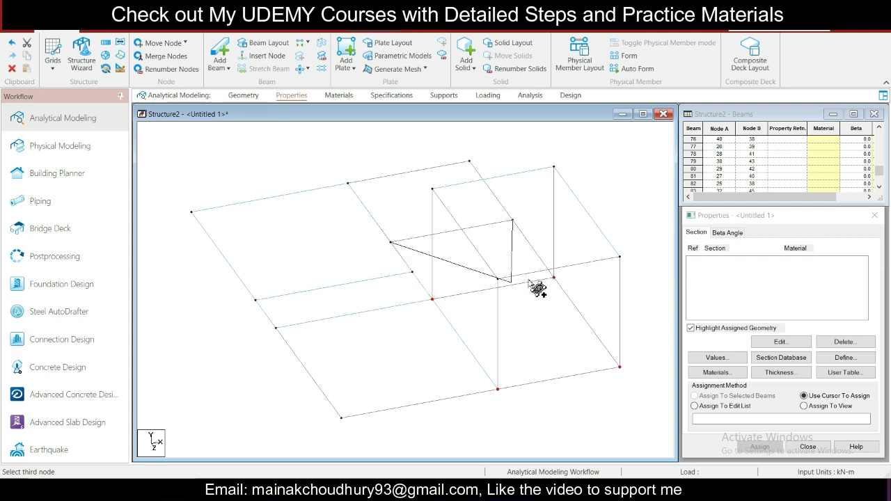
left_click(554, 277)
left_click(432, 299)
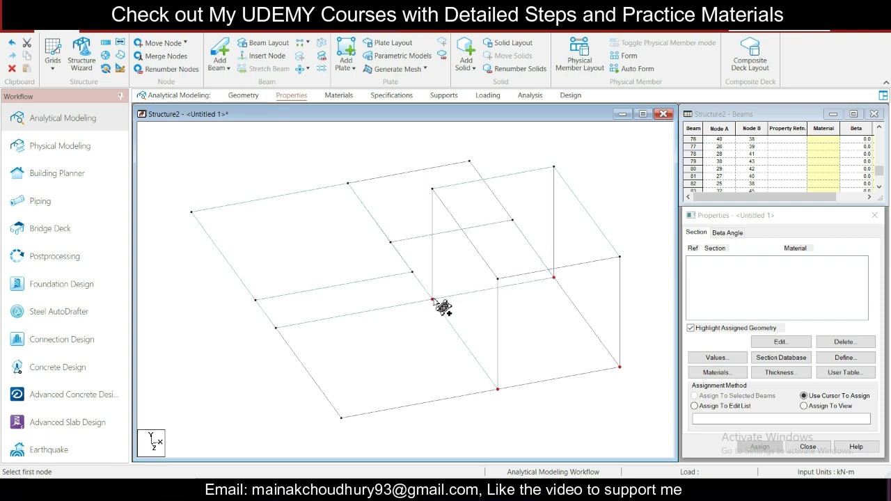
left_click(348, 183)
left_click(469, 161)
left_click(512, 221)
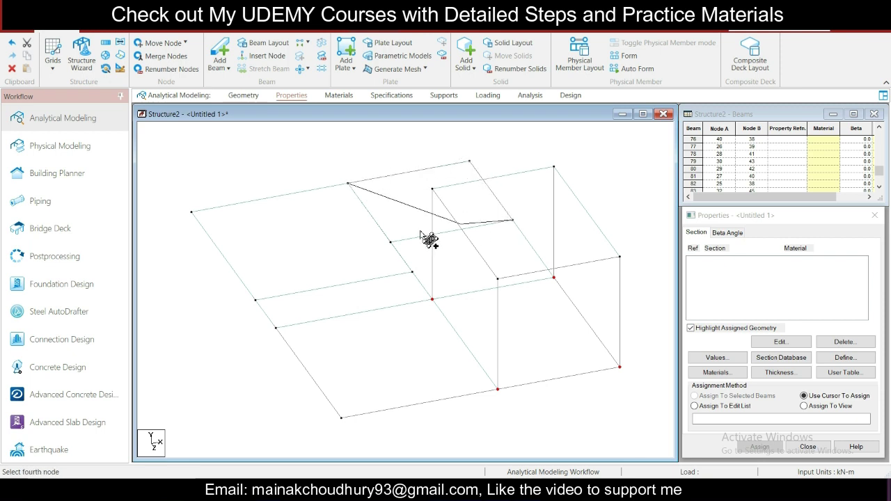
left_click(390, 242)
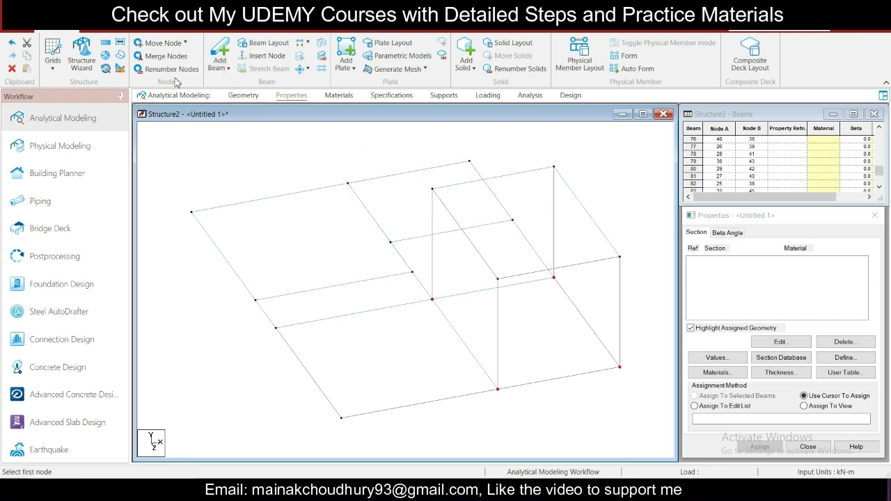
Step: Display the whole structure, isolate the beams of the floor one storey below the main roof in their own view, and show them in plan
left_click(98, 31)
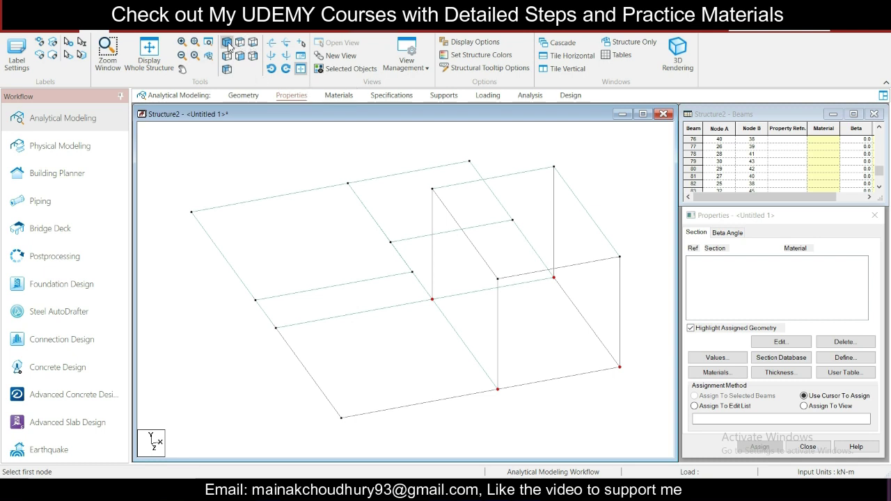
left_click(149, 52)
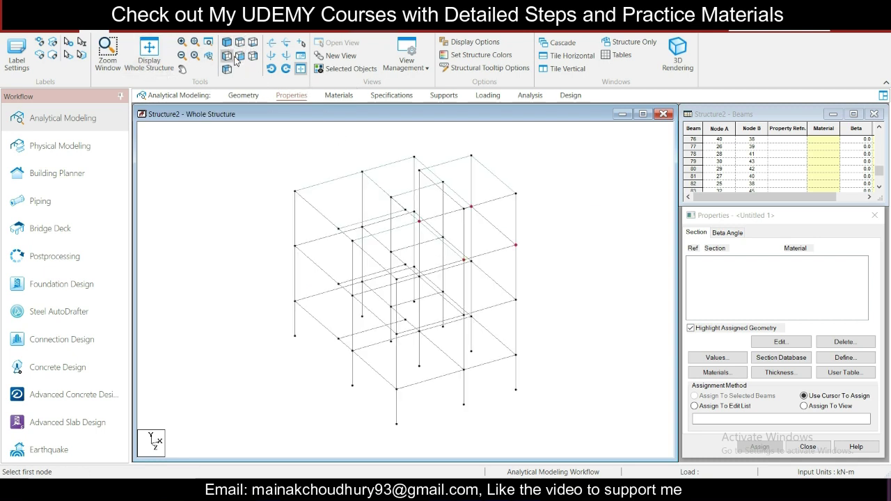
left_click(241, 57)
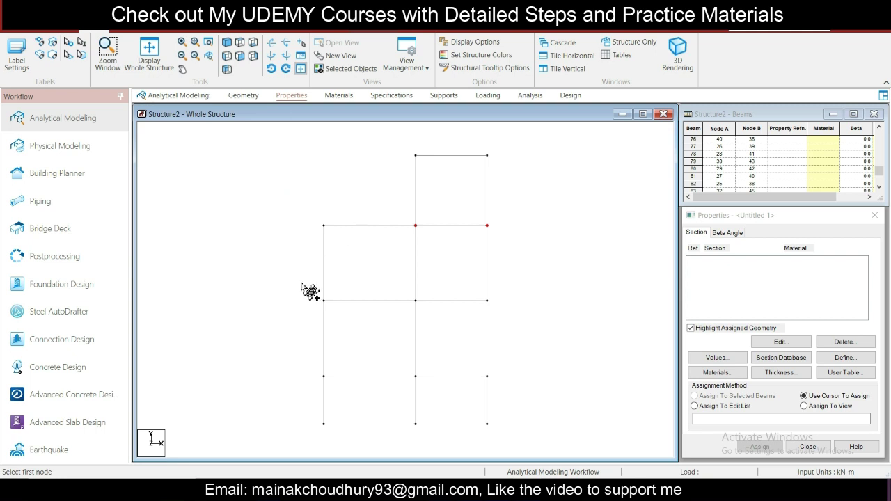
left_click_drag(293, 284, 549, 335)
right_click(455, 300)
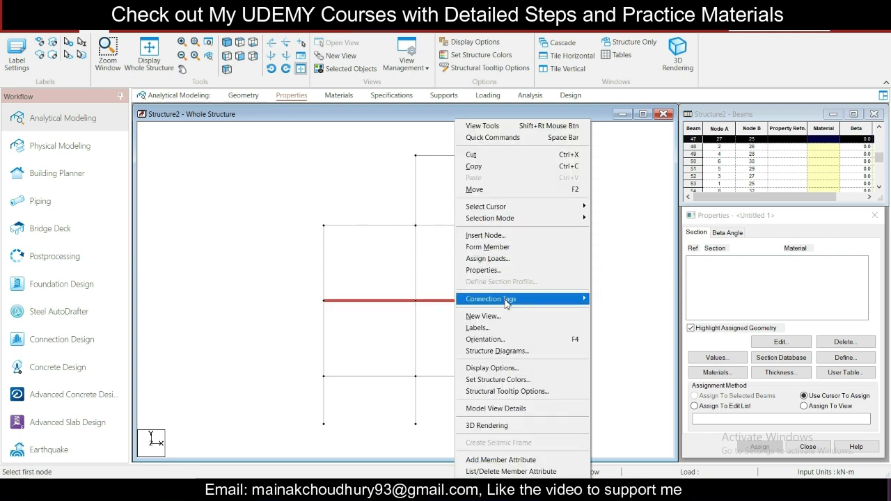
left_click(487, 316)
left_click(576, 274)
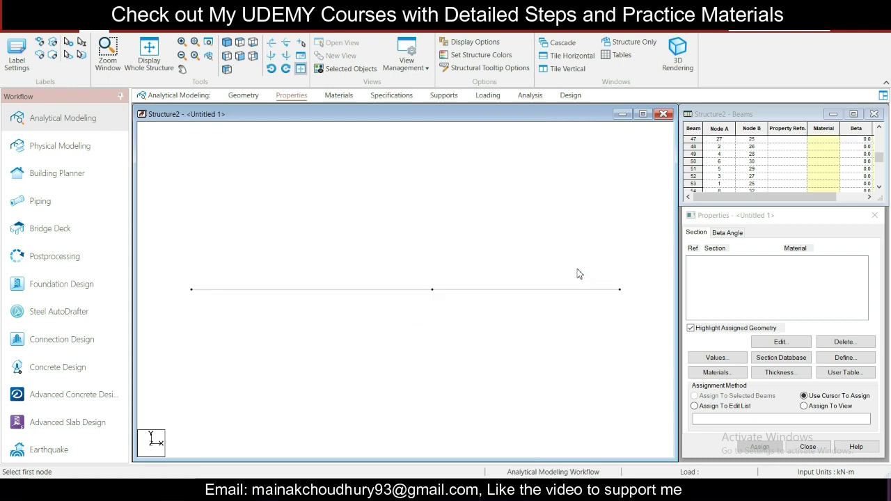
left_click(254, 42)
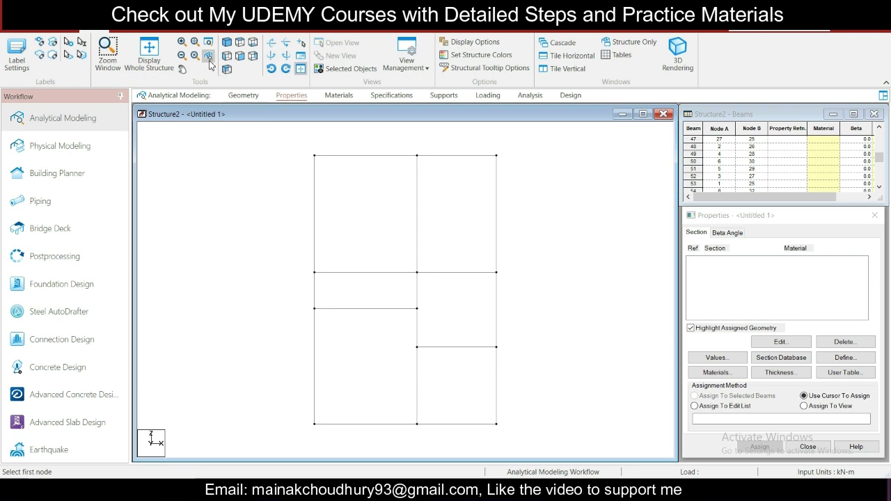
Step: Add a four-noded plate to the upper-left panel of the isolated floor plan
left_click(67, 31)
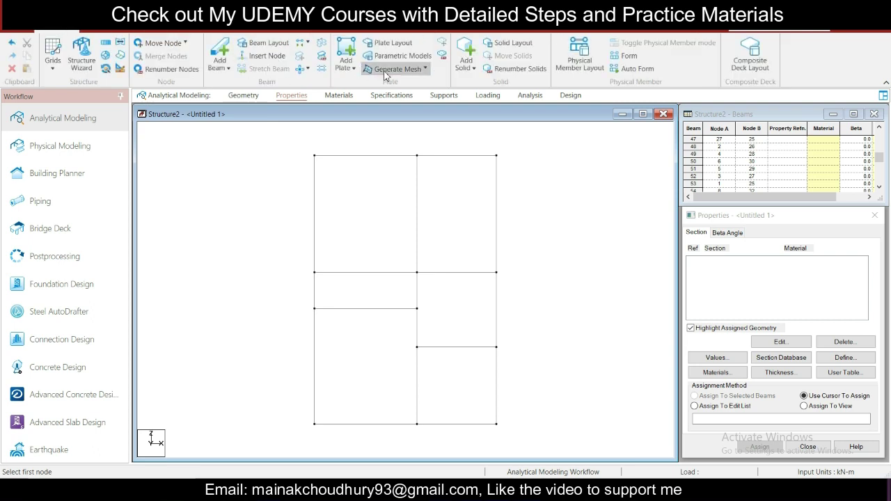
left_click(315, 155)
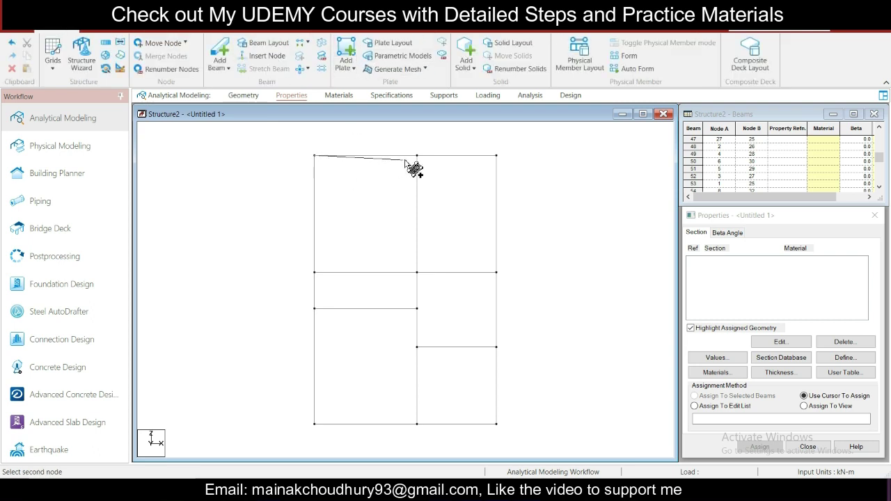
left_click(416, 155)
left_click(417, 272)
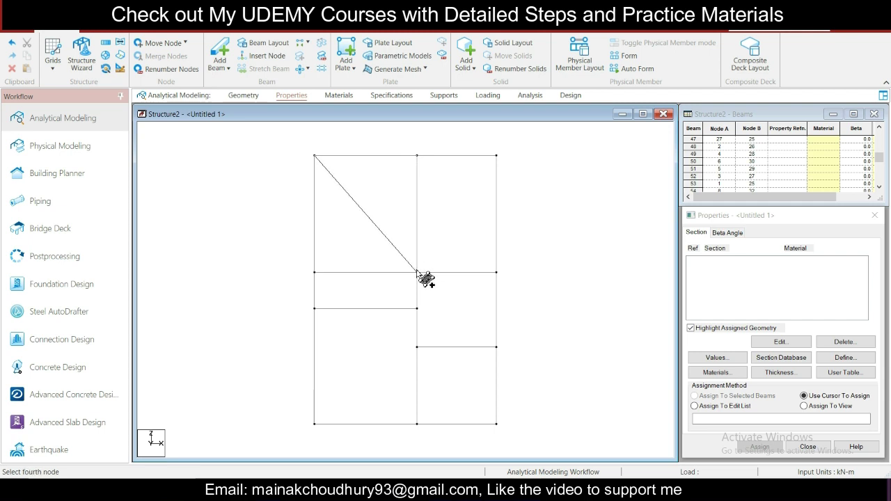
left_click(315, 272)
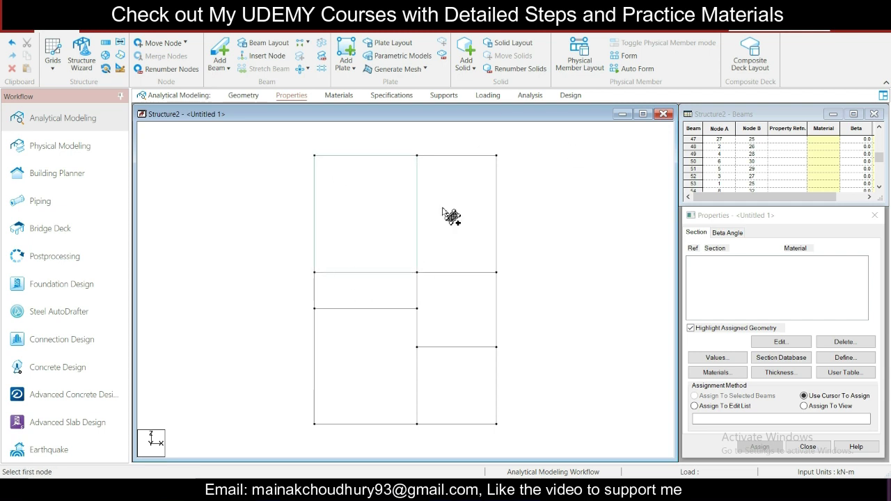
Step: Add four-noded plates to the narrow left strip panel and the lower-left panel of the floor plan
left_click(315, 272)
left_click(417, 272)
left_click(417, 308)
left_click(316, 309)
left_click(318, 310)
left_click(417, 309)
left_click(416, 423)
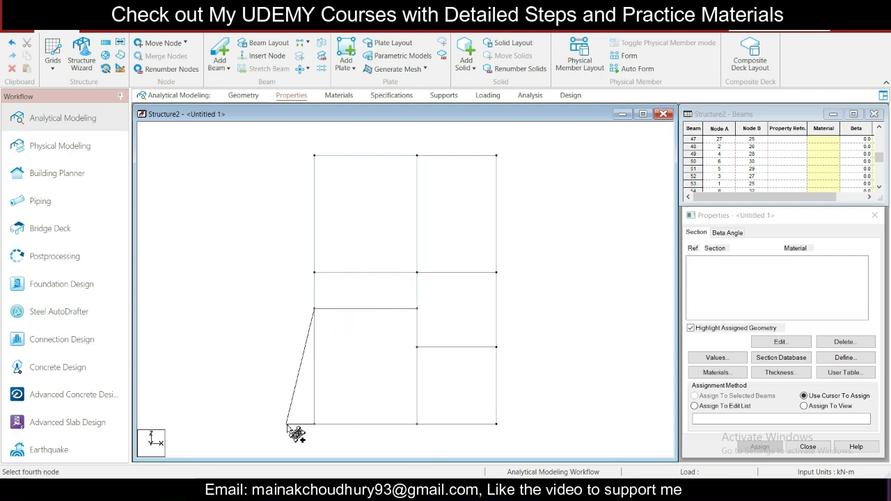
left_click(314, 423)
Step: Add four-noded plates to the lower-right and middle-right panels of the floor plan, leaving the upper-right panel open
left_click(417, 347)
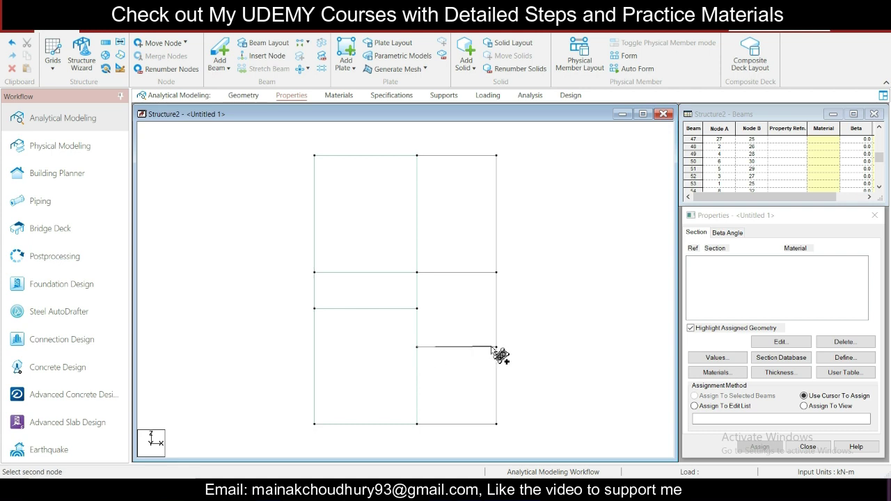
left_click(496, 347)
left_click(496, 423)
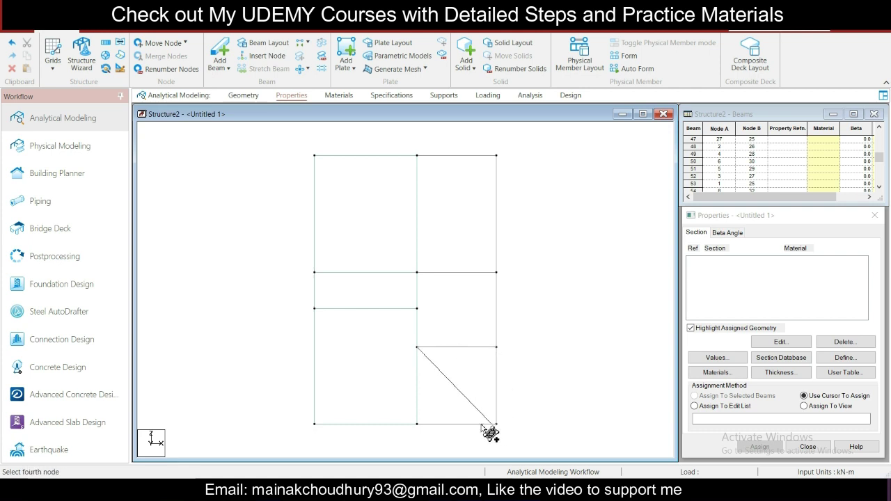
left_click(417, 423)
left_click(417, 272)
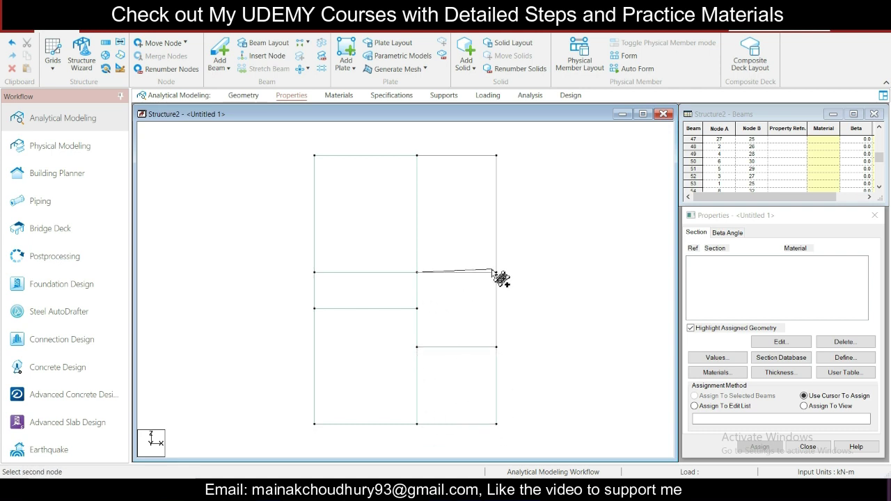
left_click(496, 272)
left_click(496, 347)
left_click(417, 346)
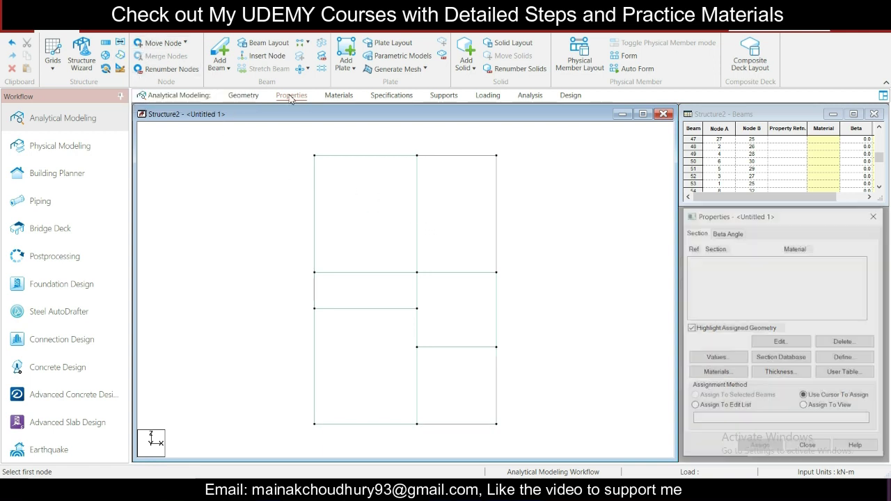
Step: Define a concrete plate thickness property of 0.125 m at all four nodes
left_click(774, 372)
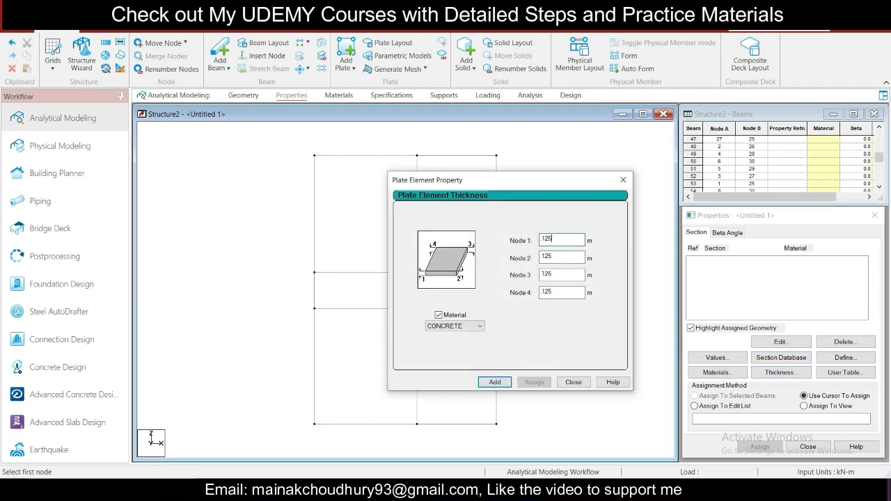
left_click(498, 384)
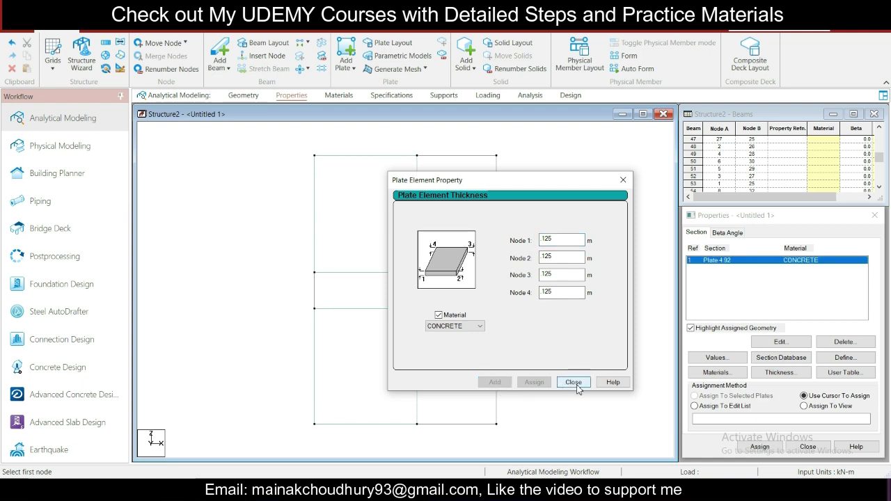
left_click(572, 382)
Step: Define a rectangular concrete section with YD 0.3 m and ZD 0.3 m
left_click(845, 357)
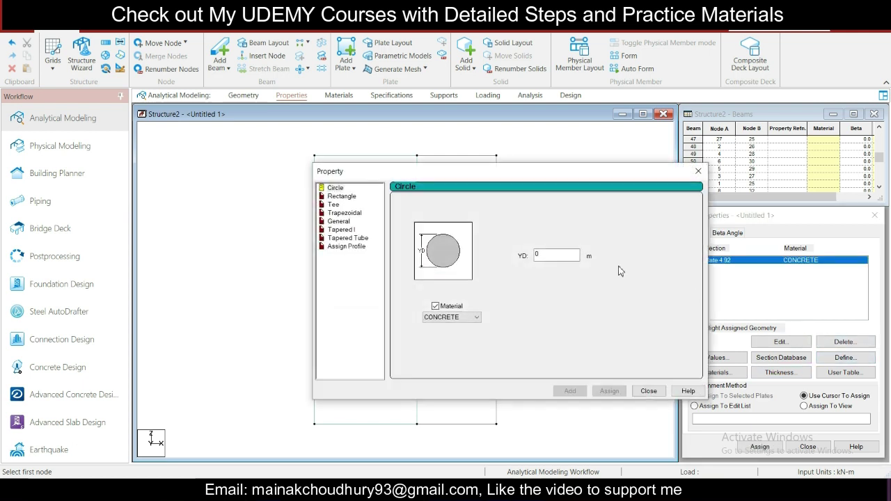
left_click(341, 197)
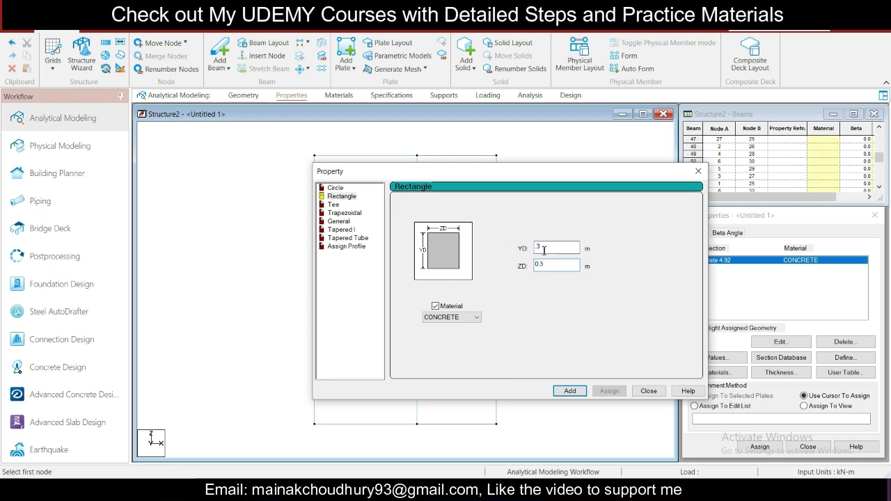
left_click(571, 391)
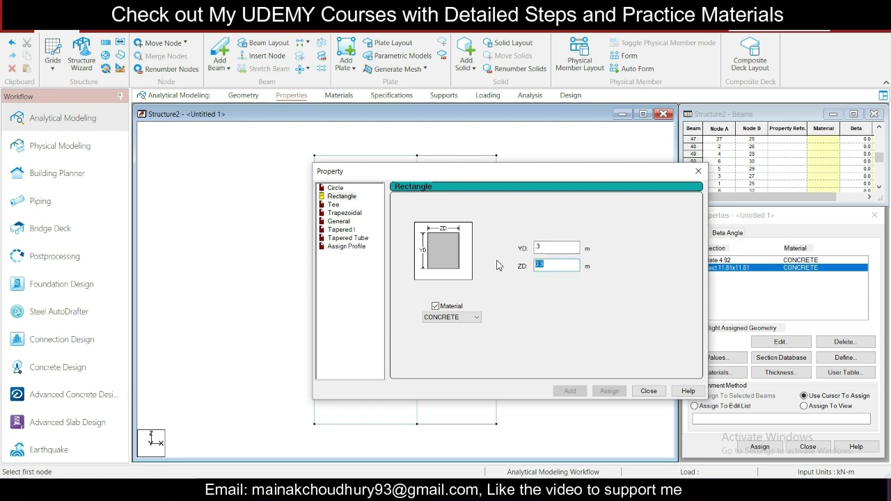
Step: Define two more rectangular concrete sections, YD 0.3 m by ZD 0.25 m and YD 0.35 m by ZD 0.25 m
type("0")
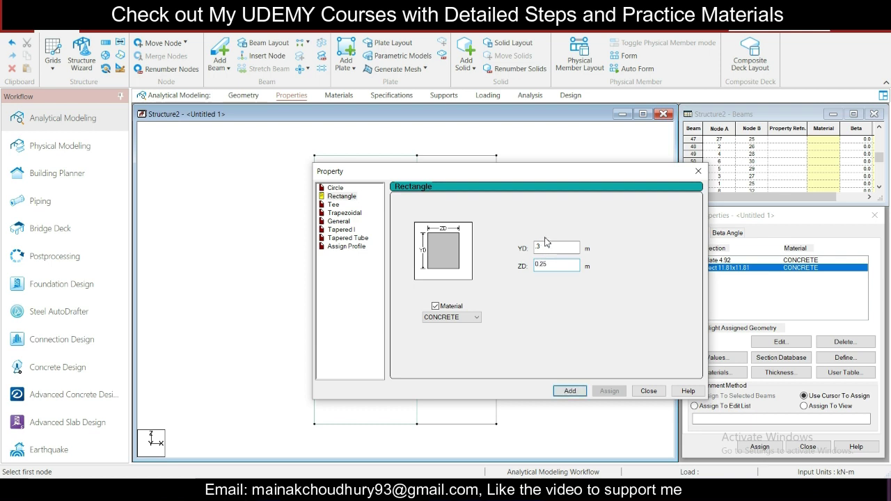
left_click(569, 390)
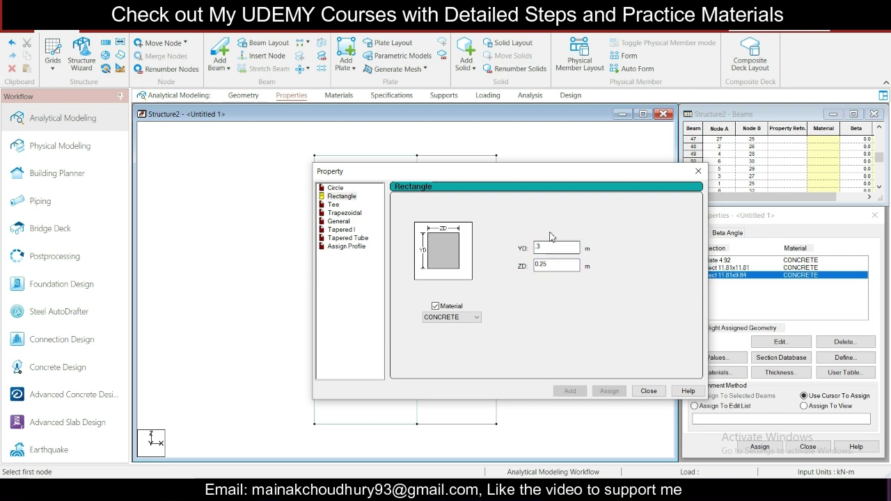
type("5")
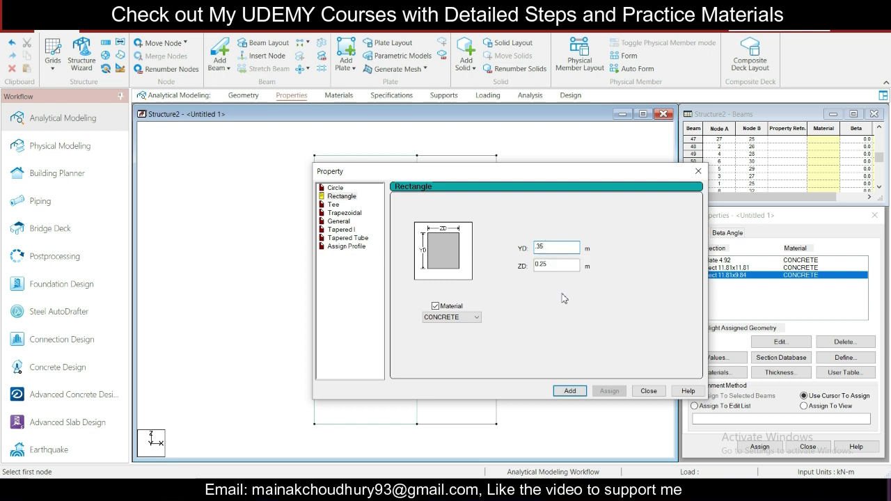
left_click(569, 391)
left_click(648, 391)
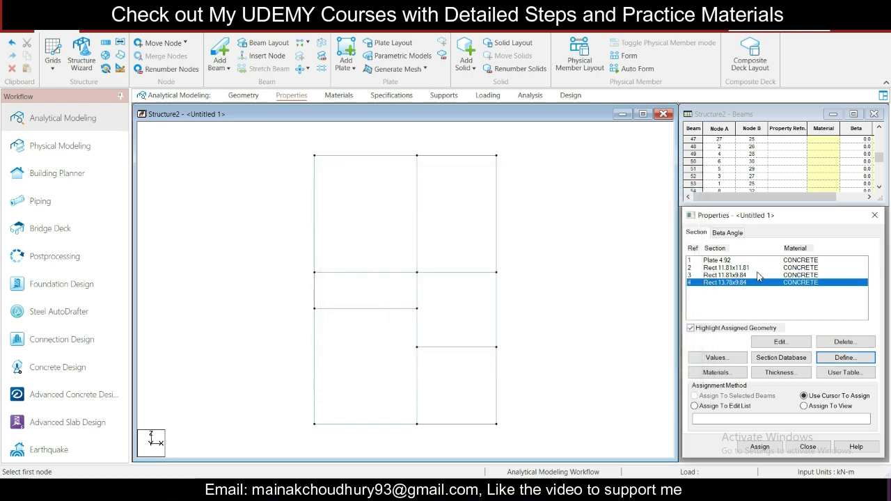
Step: Assign the 0.125 m concrete plate thickness to all floor plates in the whole-structure view
left_click(732, 260)
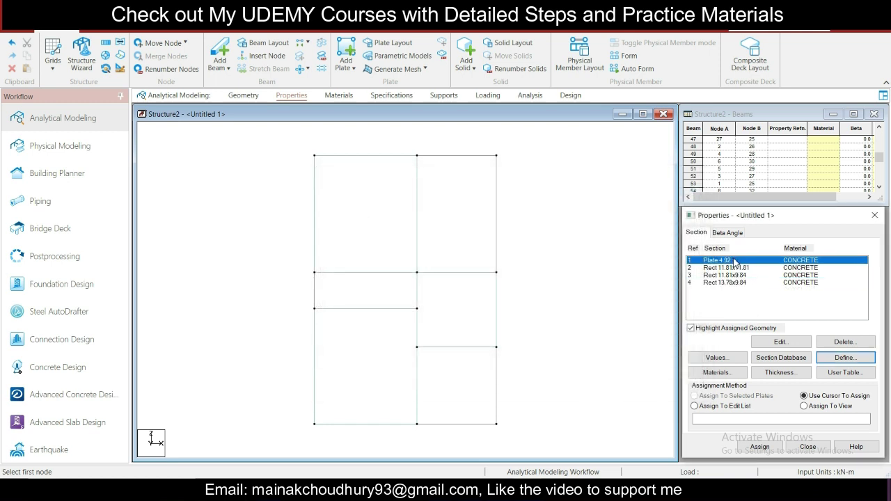
left_click(105, 31)
left_click(151, 53)
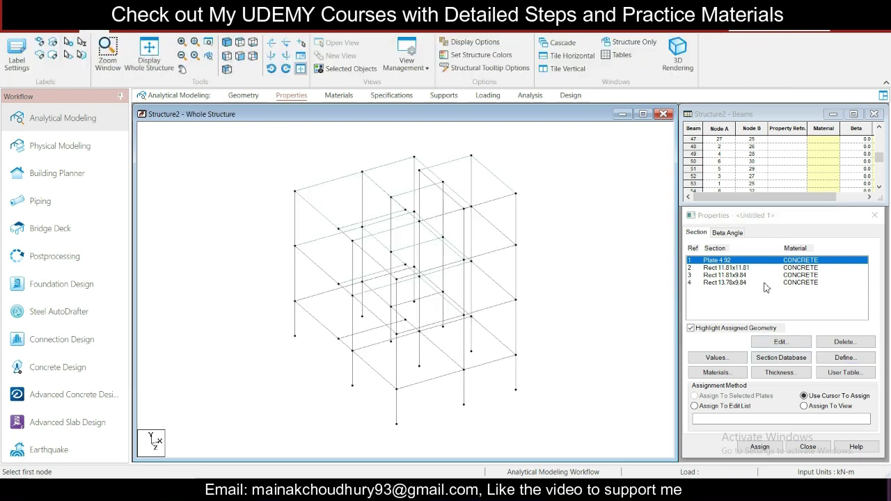
left_click(805, 406)
left_click(760, 446)
left_click(800, 367)
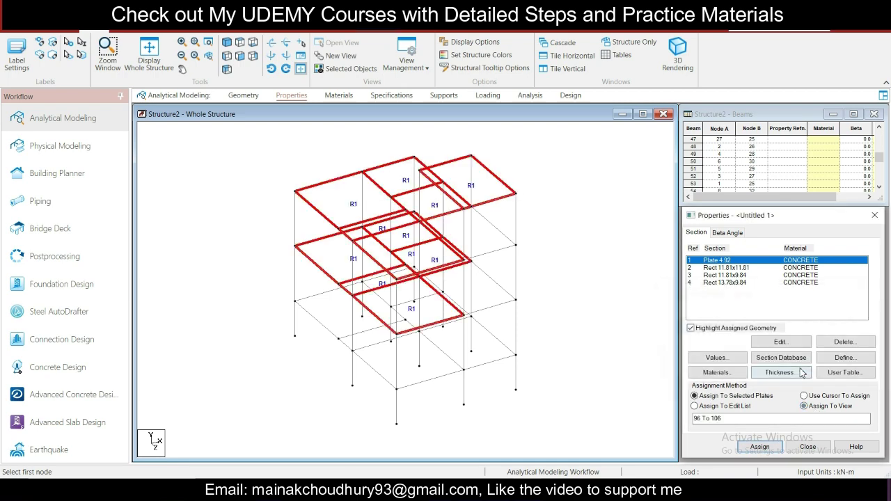
Step: Assign the 0.3 m by 0.3 m concrete section to all columns by selecting the beams parallel to Y
left_click(724, 268)
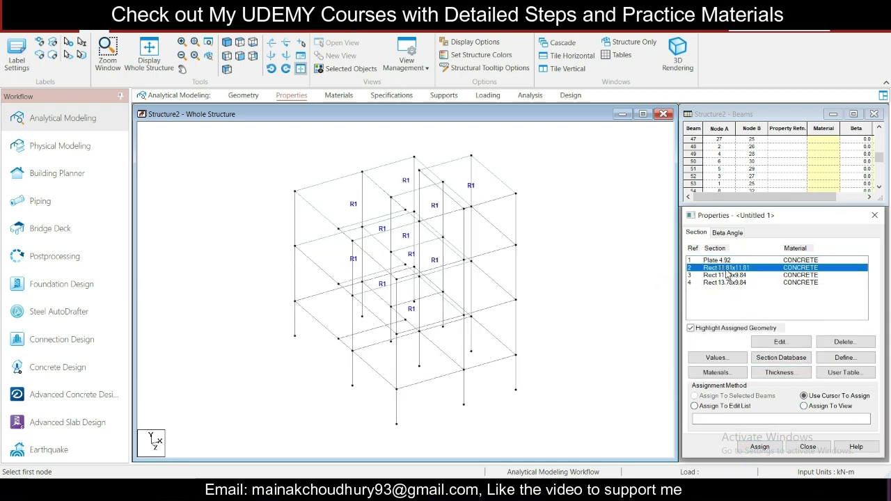
left_click(779, 342)
left_click(620, 185)
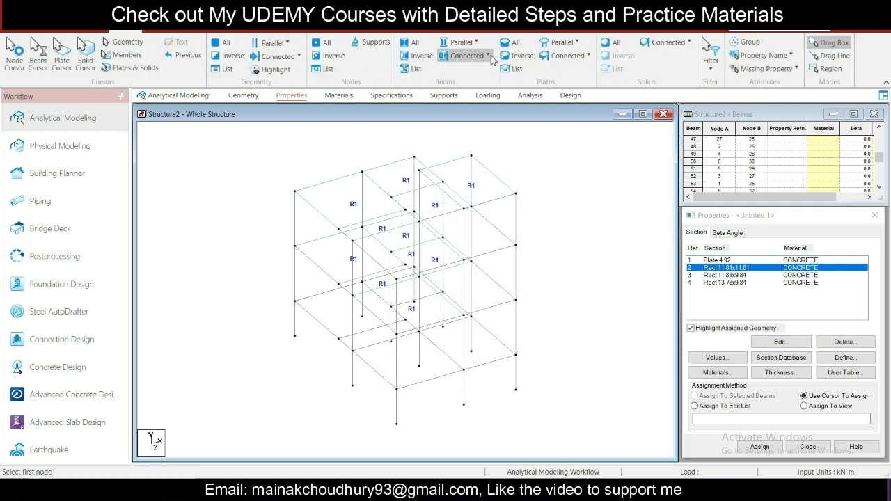
left_click(475, 42)
left_click(463, 72)
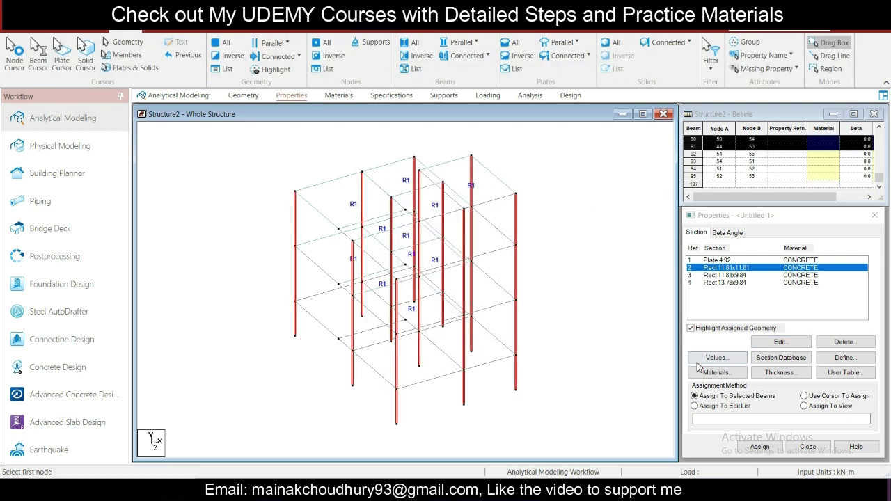
left_click(757, 447)
left_click(803, 370)
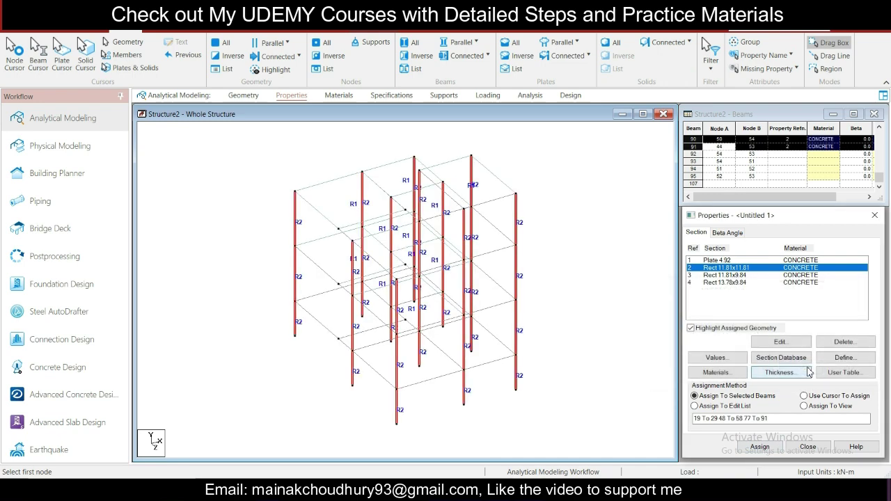
Step: Check the YD 0.3 m by ZD 0.25 m concrete section and assign it to all beams of the lowest level
left_click(750, 276)
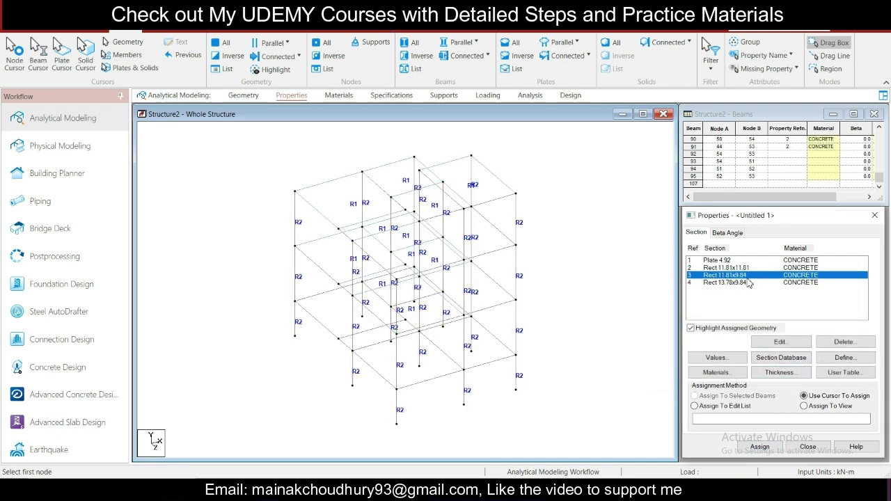
left_click(781, 342)
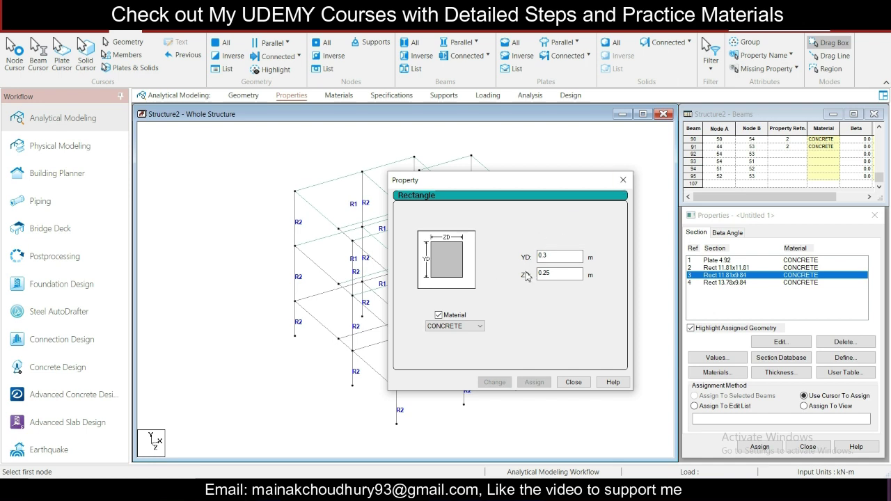
left_click(623, 182)
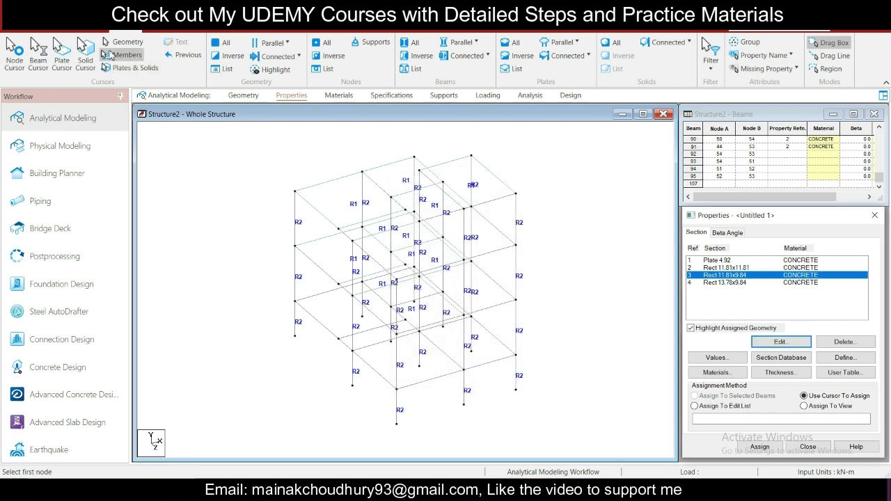
left_click(52, 21)
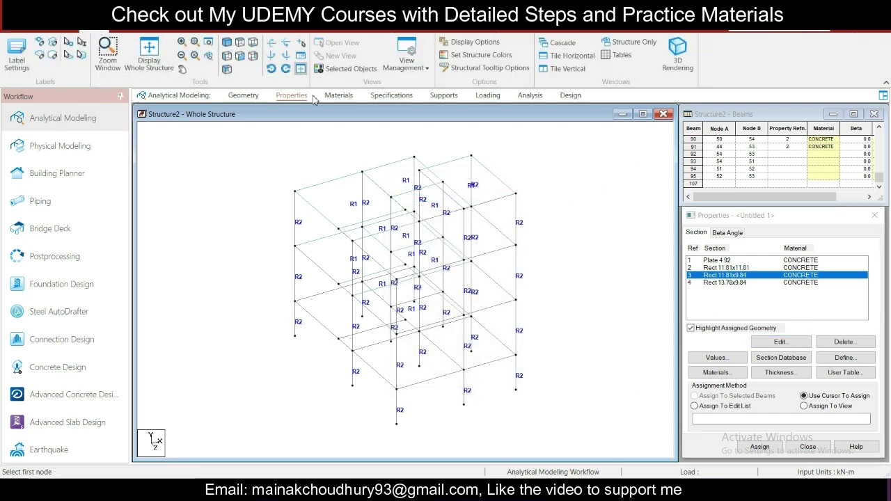
left_click(240, 55)
left_click_drag(304, 364, 540, 403)
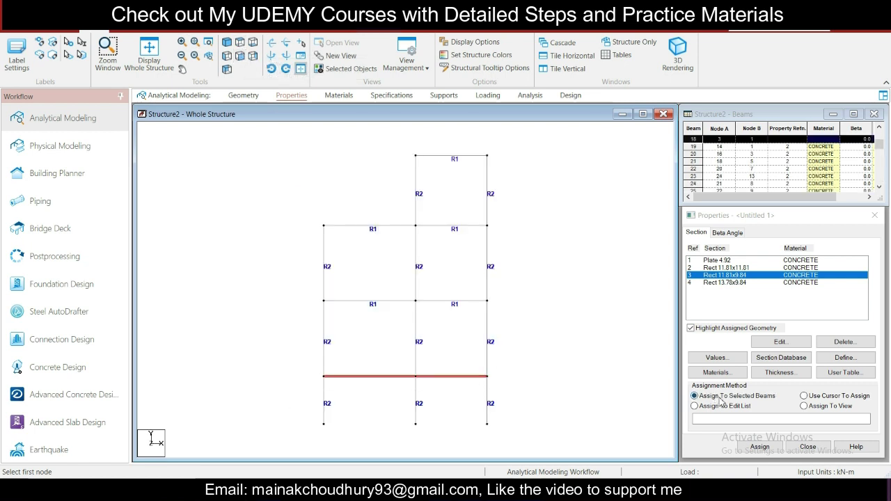
left_click(760, 446)
left_click(795, 369)
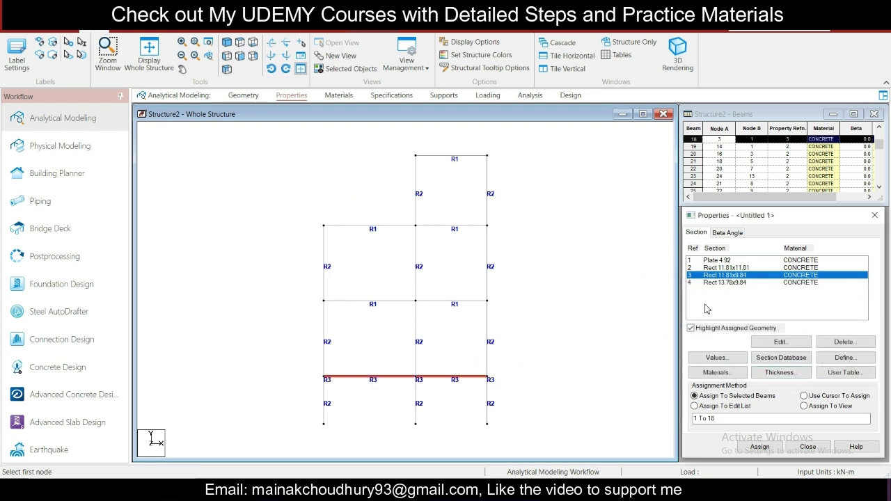
Step: Assign the YD 0.35 m by ZD 0.25 m concrete section to all beams on the three upper levels
left_click(748, 283)
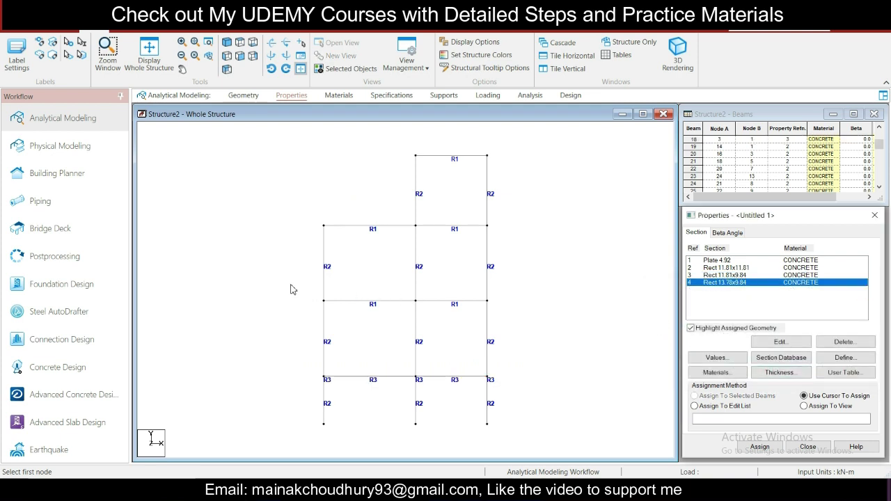
left_click_drag(284, 205, 525, 255)
mouse_move(512, 223)
left_mouse_down()
mouse_move(403, 146)
mouse_move(523, 181)
left_mouse_up()
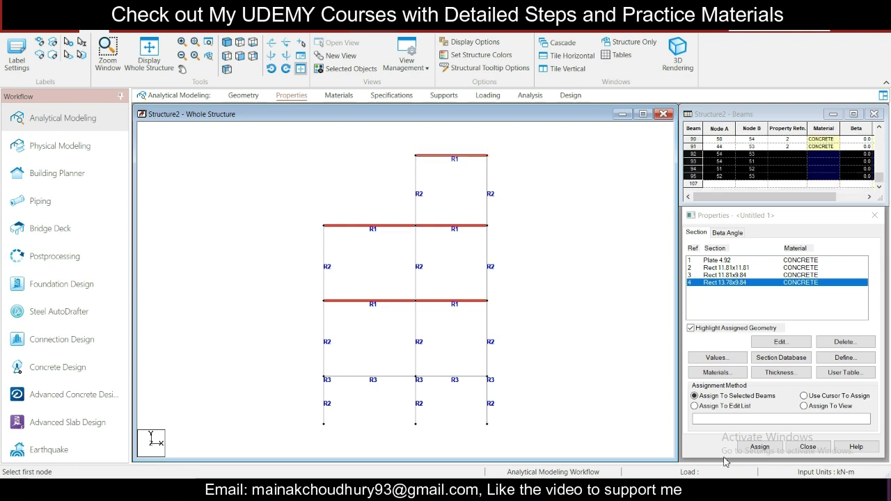
left_click(759, 447)
left_click(795, 369)
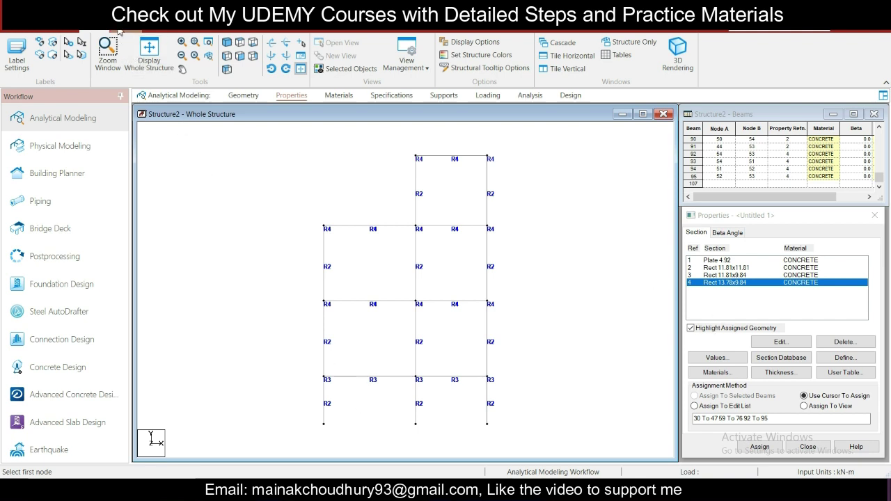
Step: Select the column base nodes and create a fixed support definition
left_click(117, 31)
left_click(15, 55)
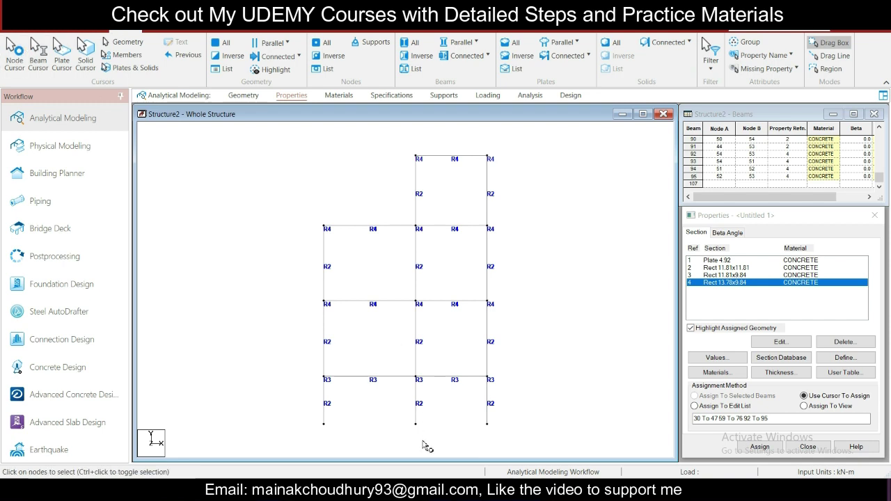
left_click_drag(277, 411, 616, 449)
left_click(390, 30)
left_click(143, 56)
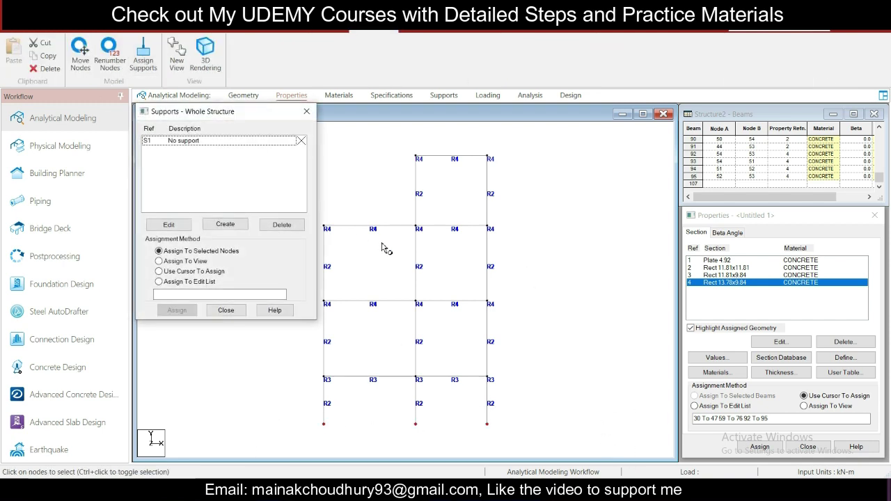
left_click(237, 226)
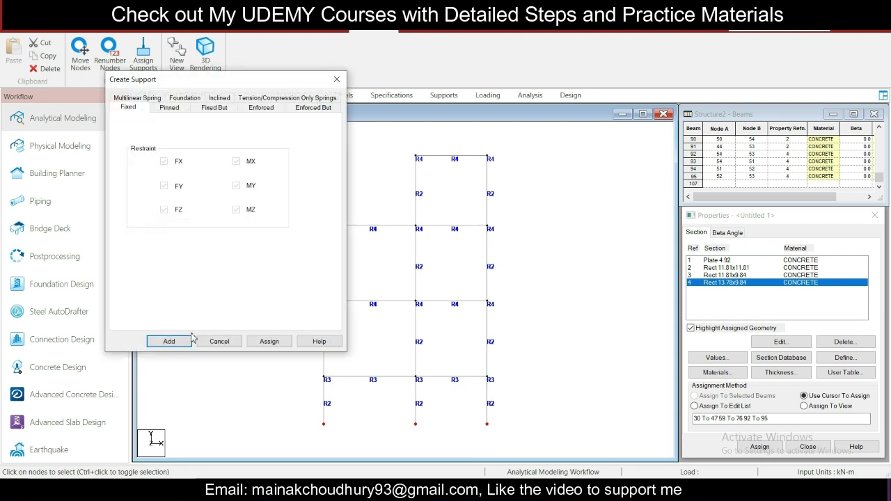
left_click(169, 341)
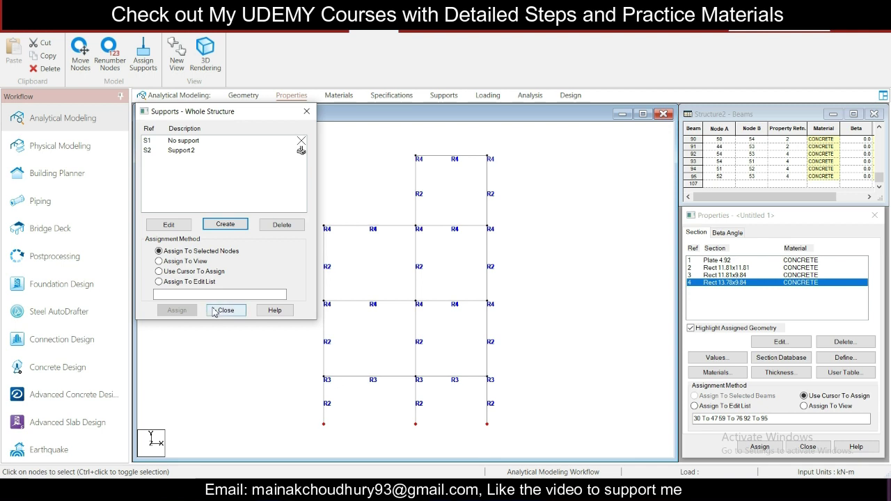
Step: Assign the fixed support to all column base nodes along the bottom of the frame
left_click(200, 151)
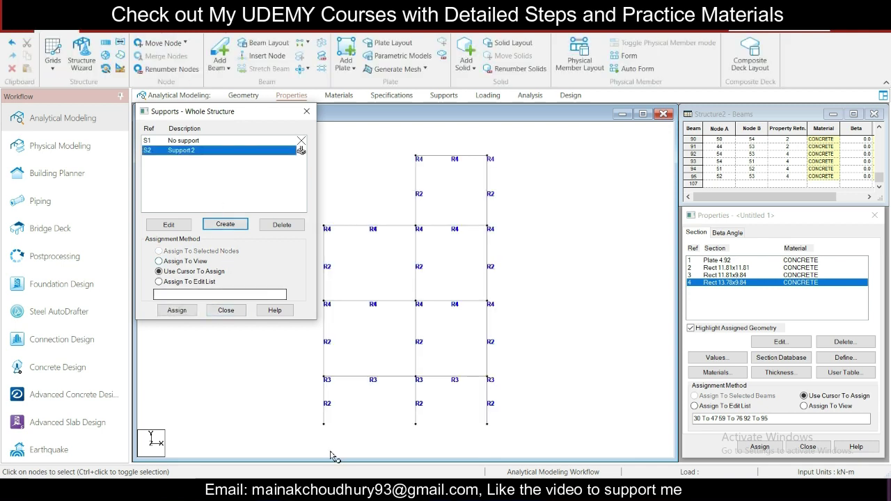
left_click_drag(290, 414, 553, 464)
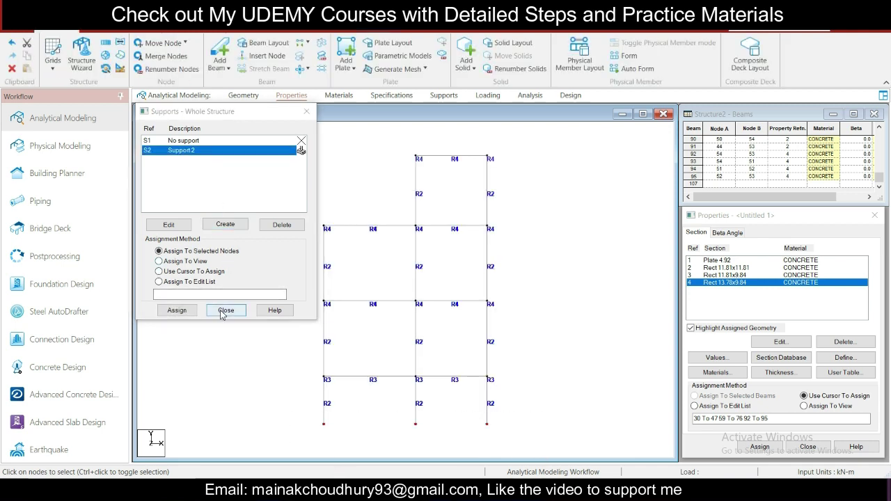
left_click(176, 311)
left_click(273, 252)
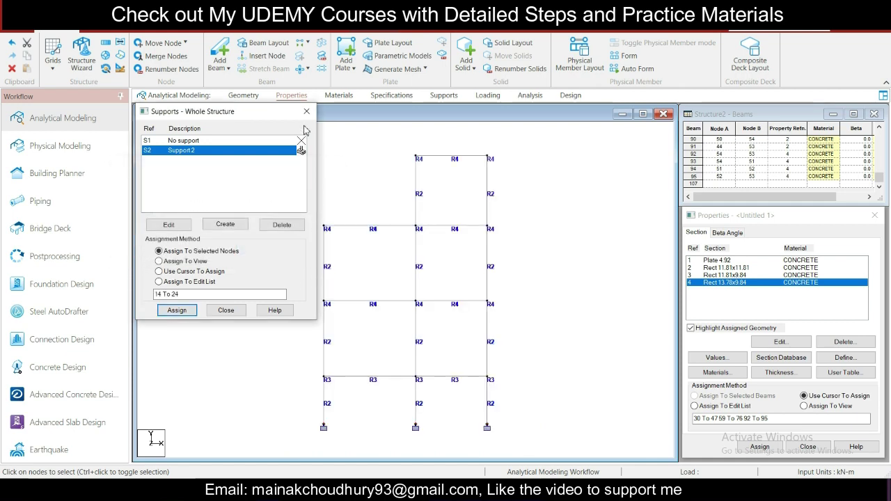
Step: Inspect the whole structure in a 3D rendered view, checking the beams, columns and floor plates
left_click(96, 32)
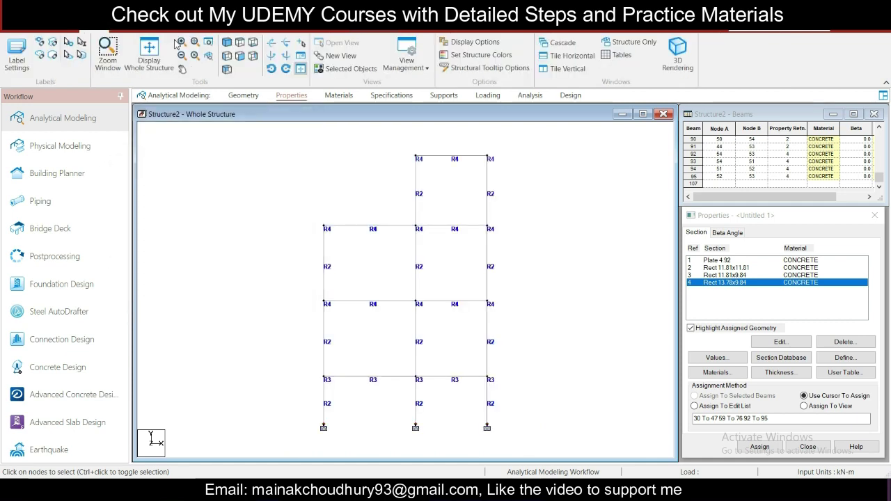
left_click(152, 53)
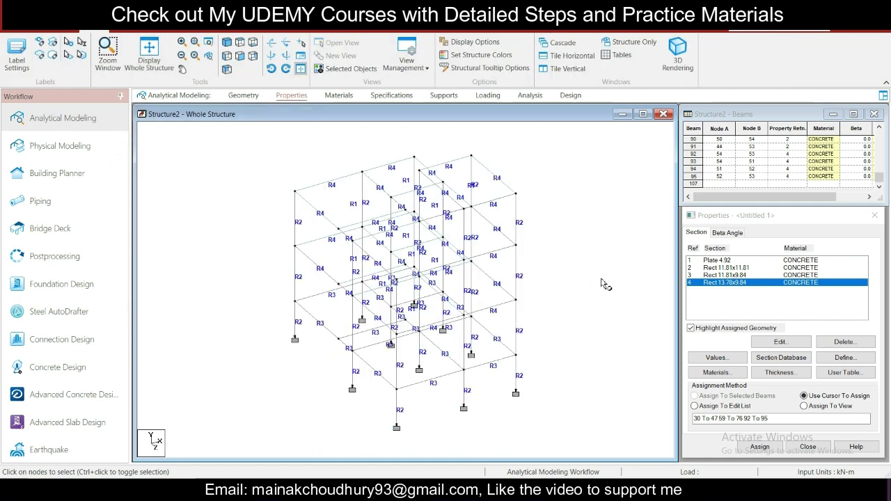
left_click(679, 70)
left_click_drag(538, 202, 580, 197)
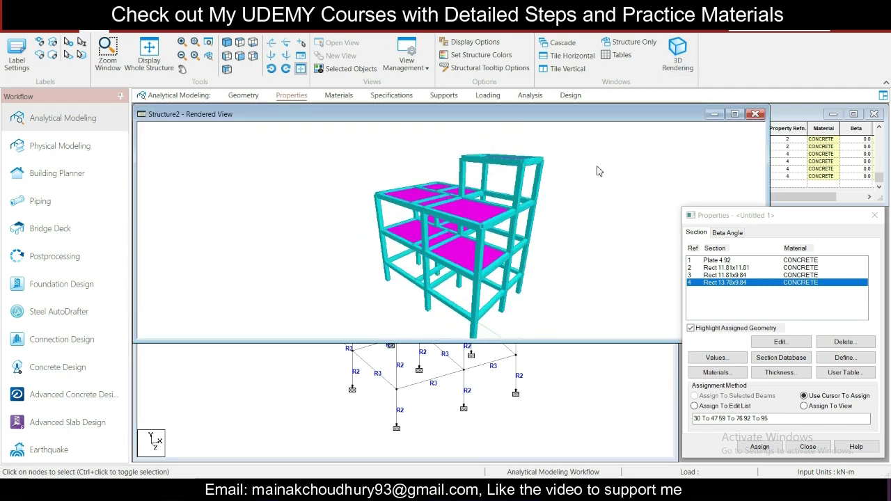
left_click(755, 114)
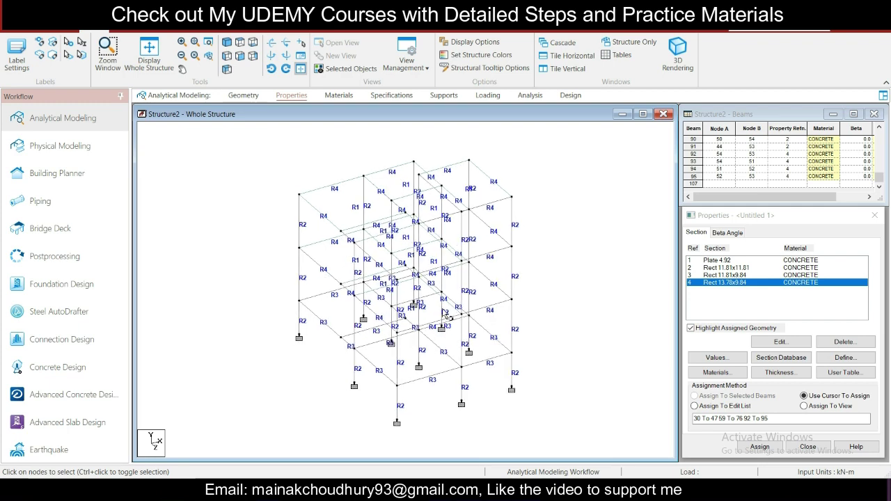
Step: Start a new seismic load definition using the Indian IS 1893-2016 code
left_click(487, 96)
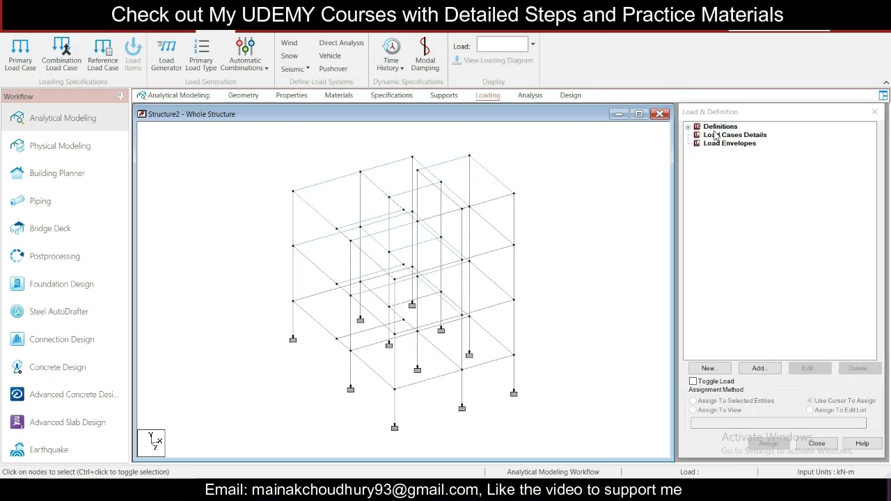
left_click(718, 135)
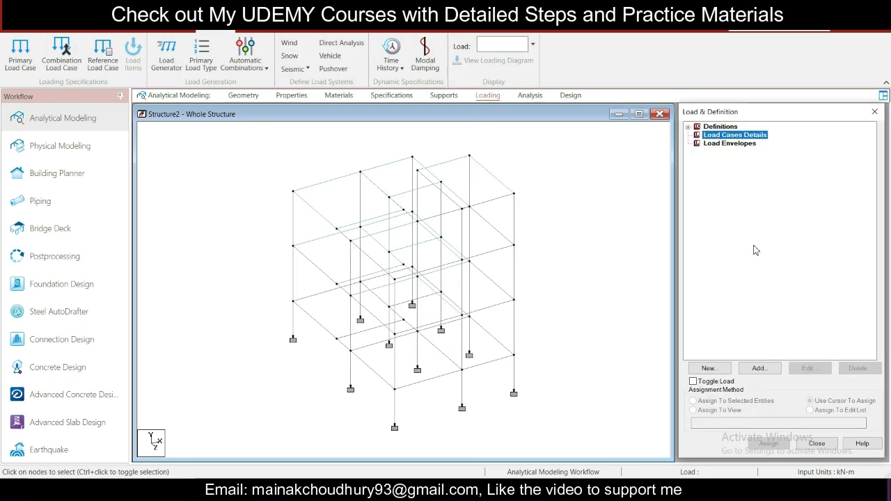
left_click(719, 127)
left_click(759, 368)
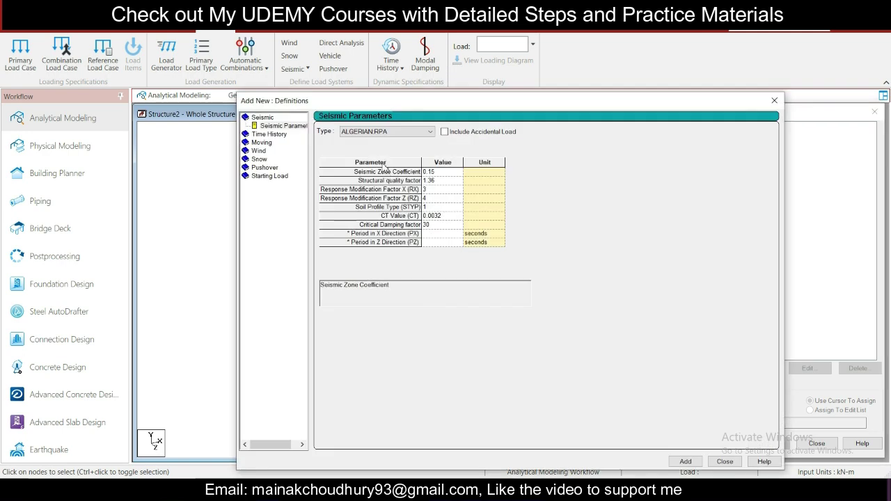
left_click(358, 136)
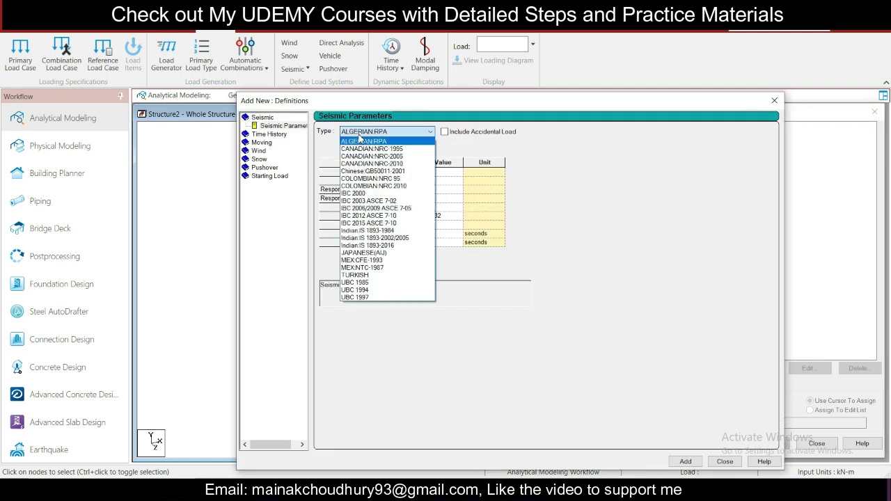
left_click(400, 252)
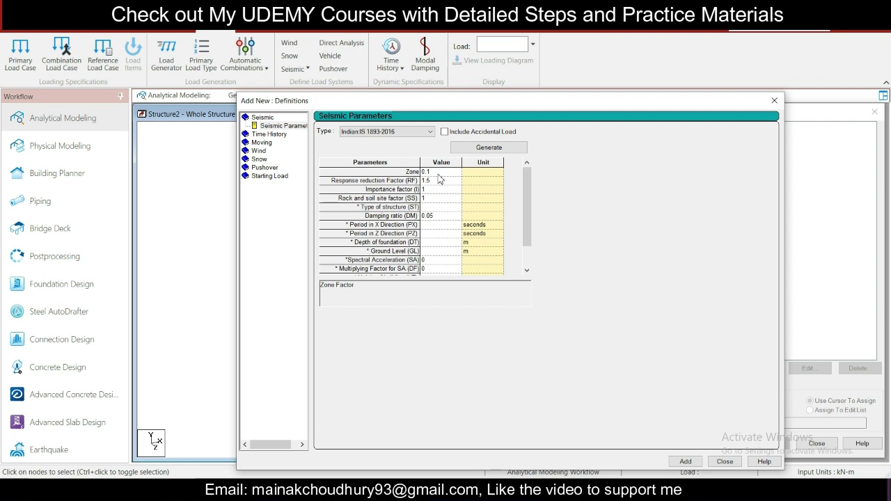
Step: Generate IS 1893 seismic parameters using zone V and response reduction for RC buildings with Special Moment Resisting Frame
left_click(509, 149)
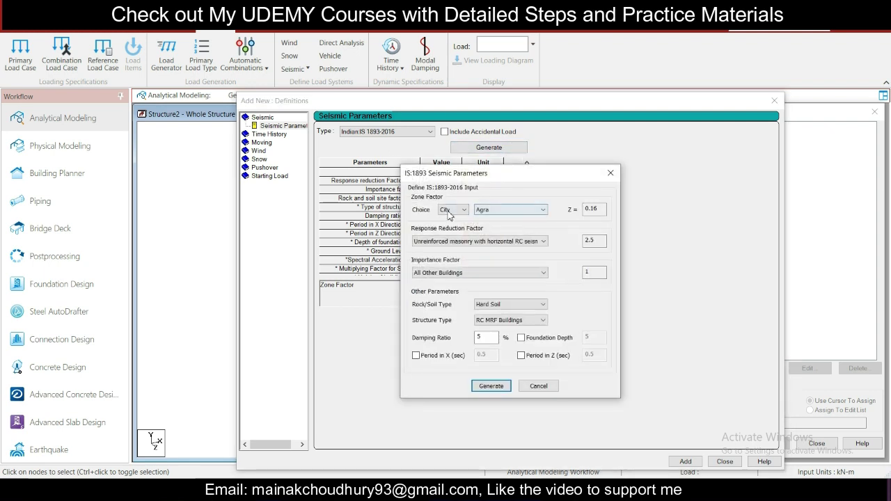
left_click(449, 212)
left_click(446, 227)
left_click(512, 210)
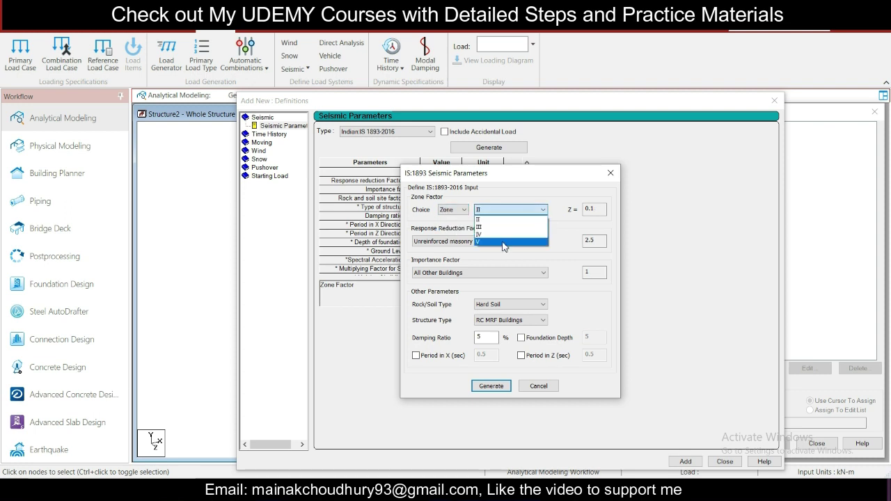
left_click(504, 245)
left_click(487, 241)
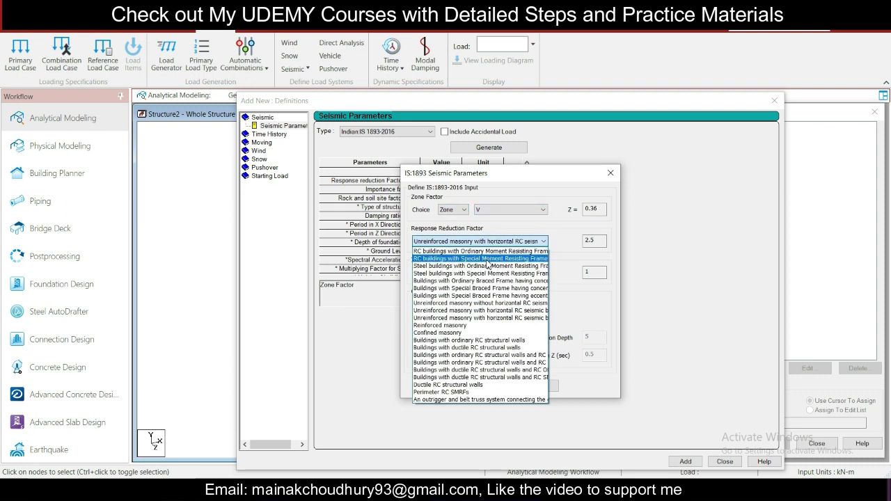
left_click(487, 258)
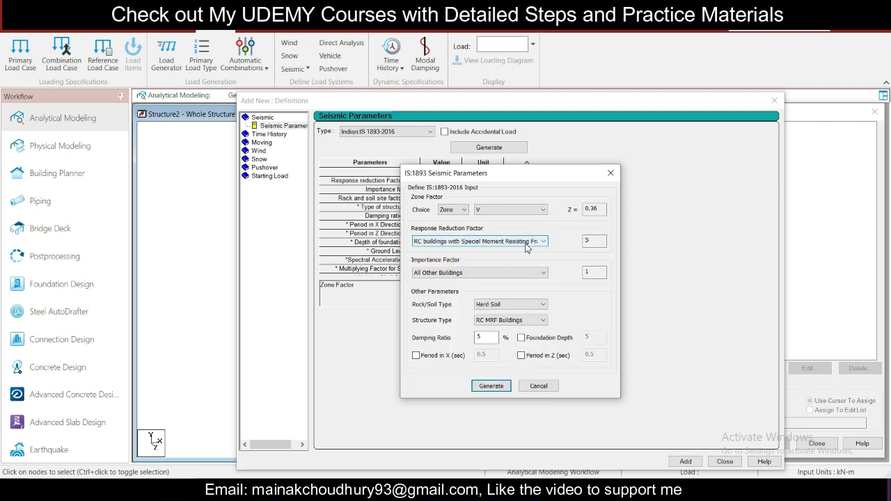
Step: Keep the importance factor at All Other Buildings, set the soil type to Medium Soil, and add the generated seismic definition
left_click(517, 274)
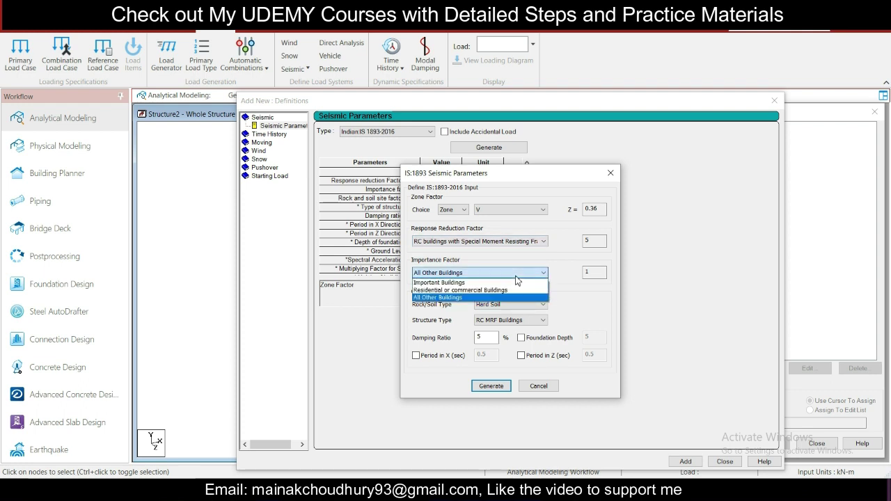
left_click(516, 276)
left_click(516, 276)
left_click(516, 276)
left_click(497, 304)
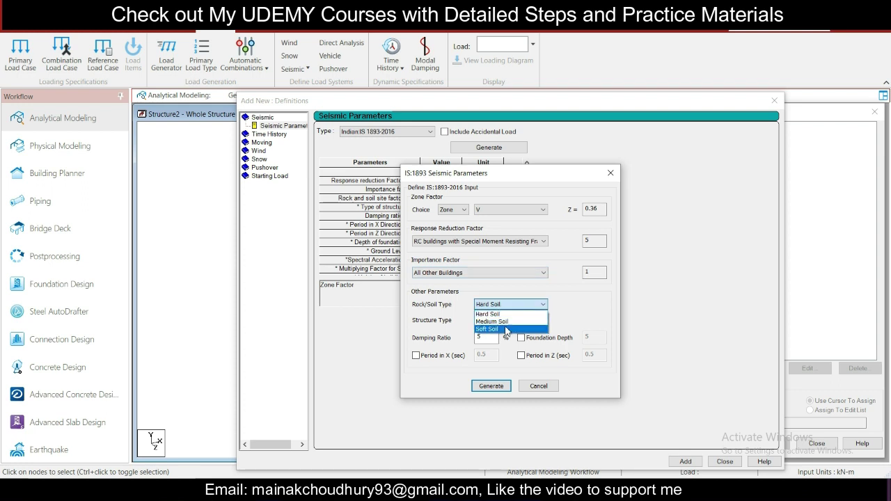
left_click(502, 321)
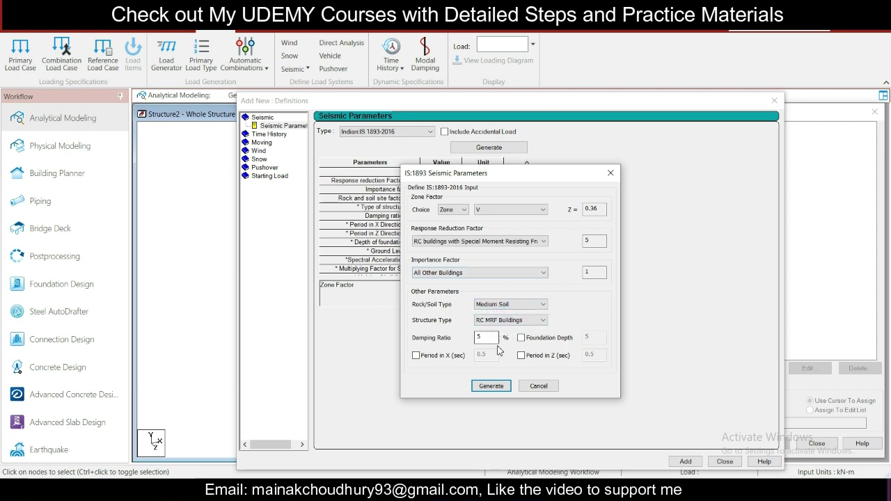
left_click(486, 387)
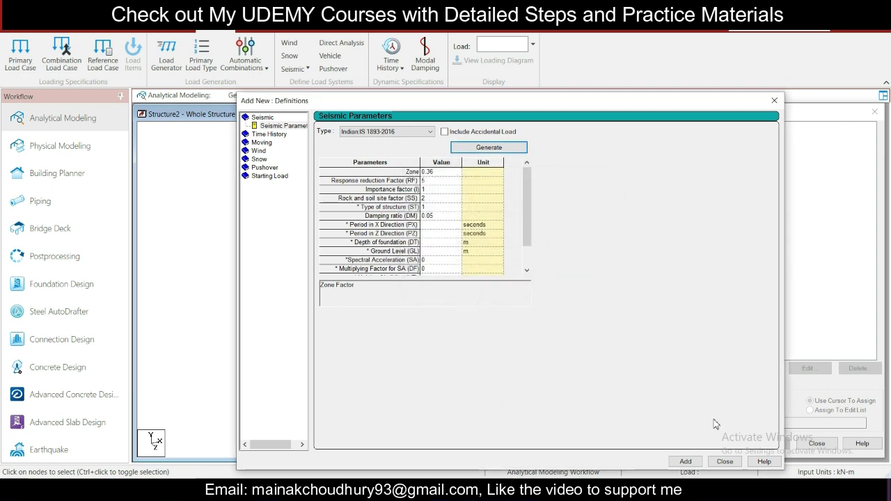
left_click(685, 460)
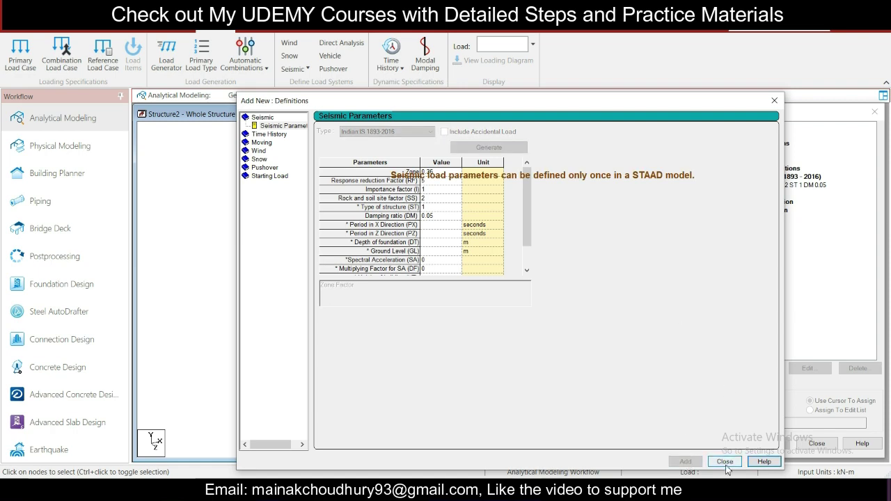
left_click(724, 462)
Step: Add a self weight with factor 1 to the IS 1893-2016 seismic definition
left_click(753, 186)
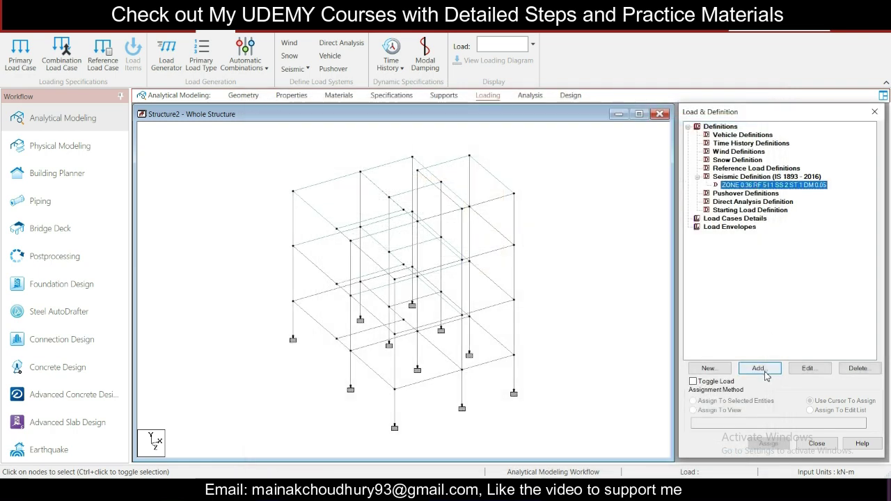
left_click(759, 368)
left_click_drag(451, 178, 326, 137)
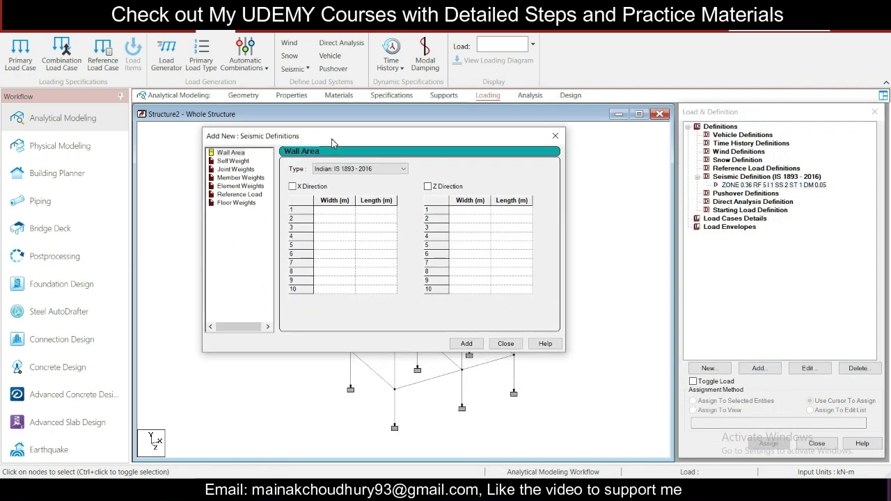
left_click(233, 161)
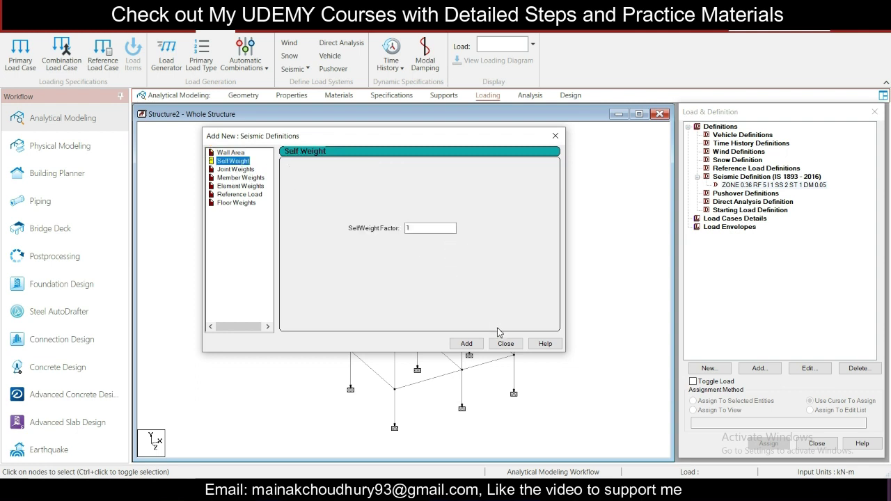
left_click(466, 343)
Step: Add two uniform (UNI) member weights of 7 kN/m and 3 kN/m to the seismic definition
left_click(240, 178)
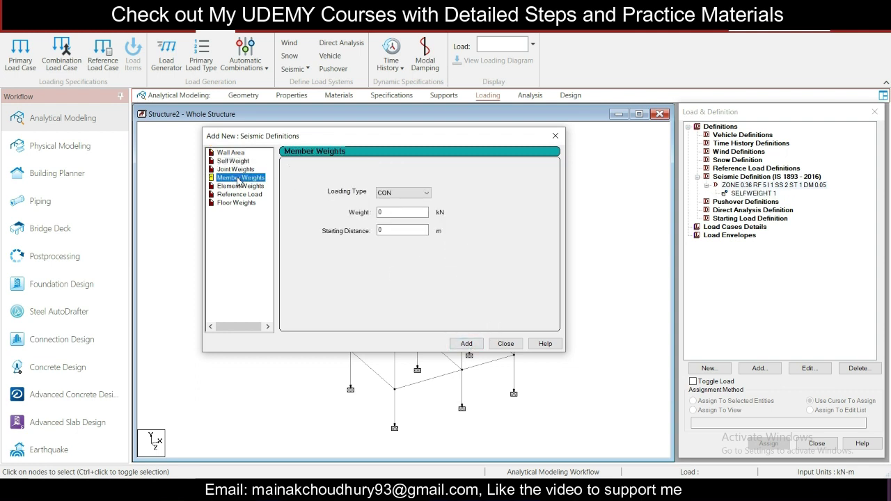
left_click(400, 192)
left_click(395, 209)
double_click(396, 212)
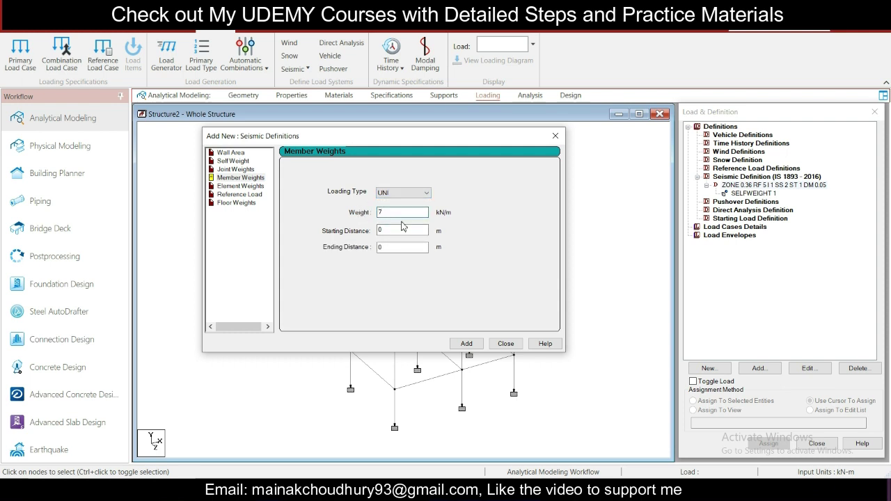
left_click(465, 342)
double_click(397, 211)
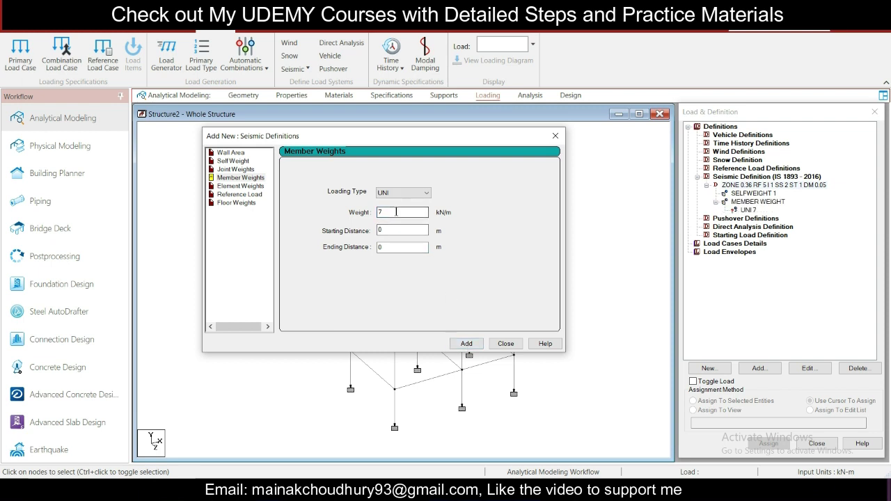
type("3")
left_click(466, 343)
Step: Add a floor weight with 1 kN/m2 pressure over a Y range of 2.9 to 6.1 m to the seismic definition
left_click(245, 202)
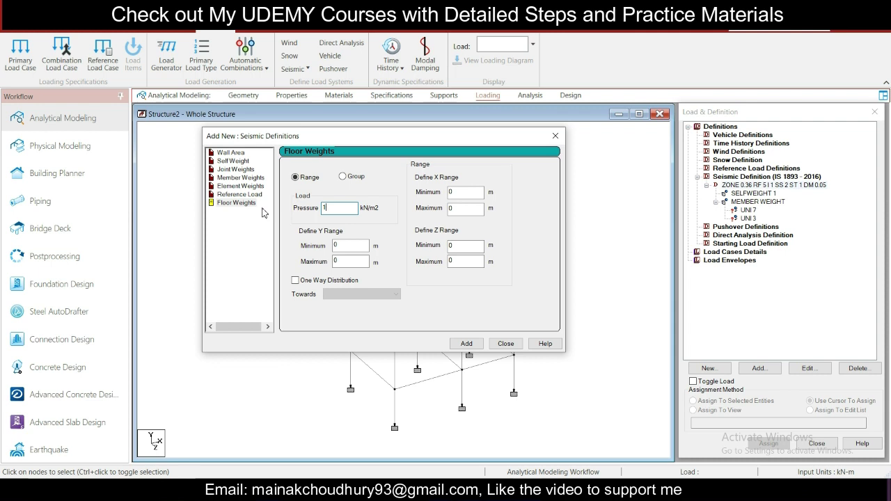
double_click(348, 245)
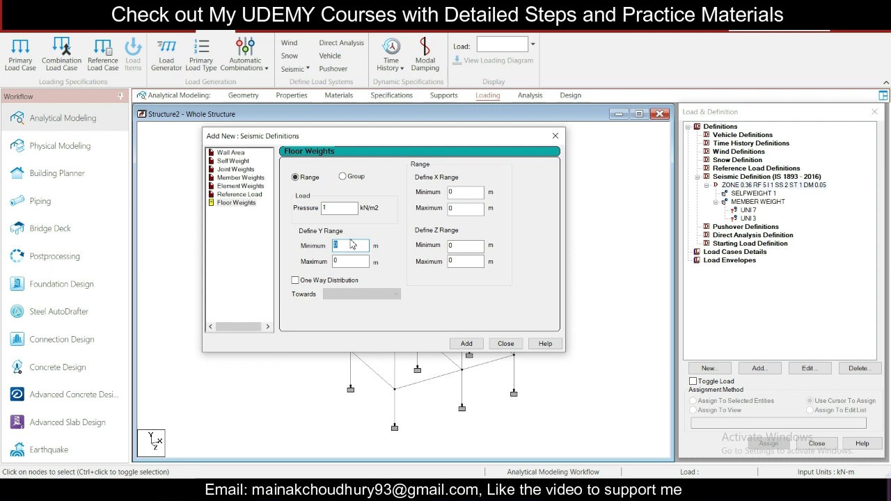
left_click_drag(463, 136, 302, 147)
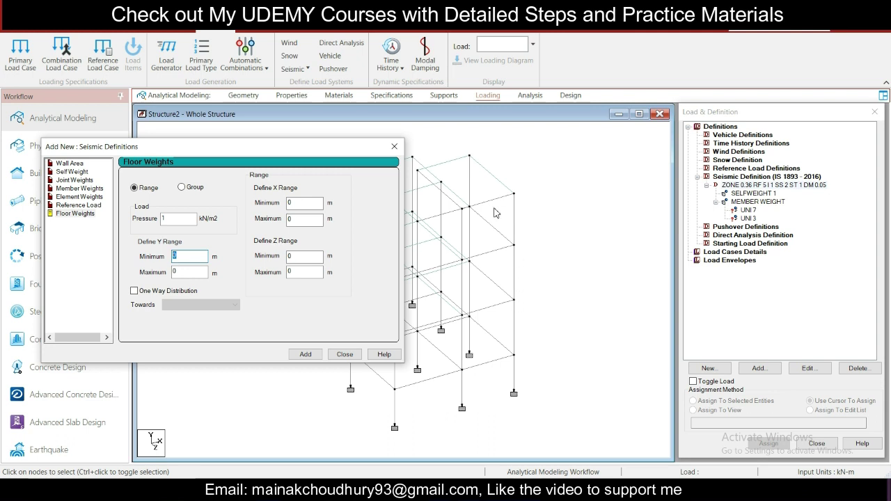
left_click_drag(225, 149, 266, 127)
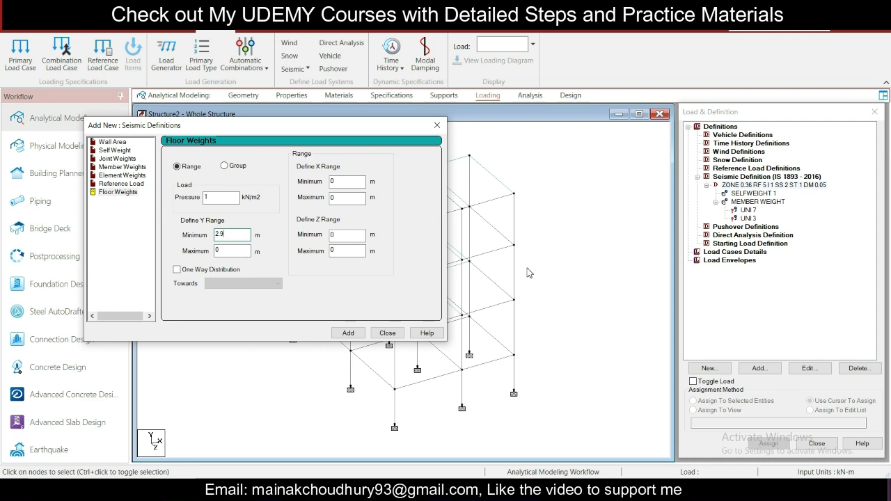
left_click_drag(381, 132, 312, 136)
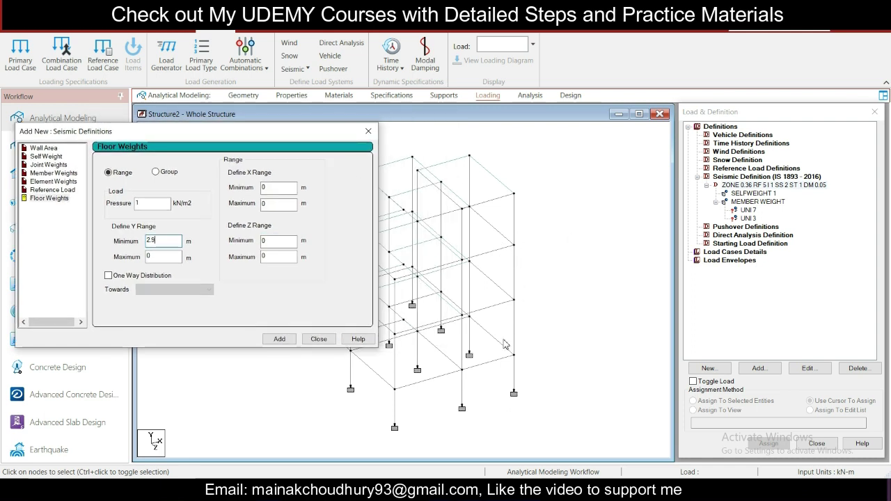
key("Tab")
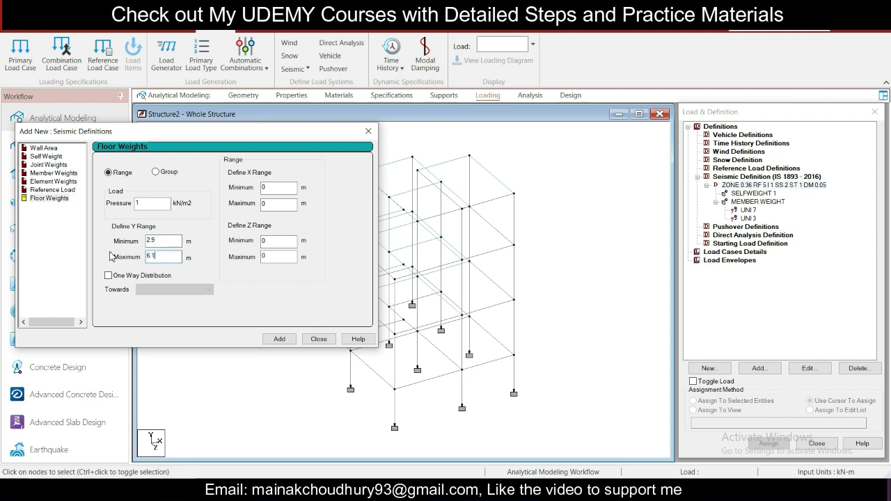
left_click(279, 340)
left_click(318, 339)
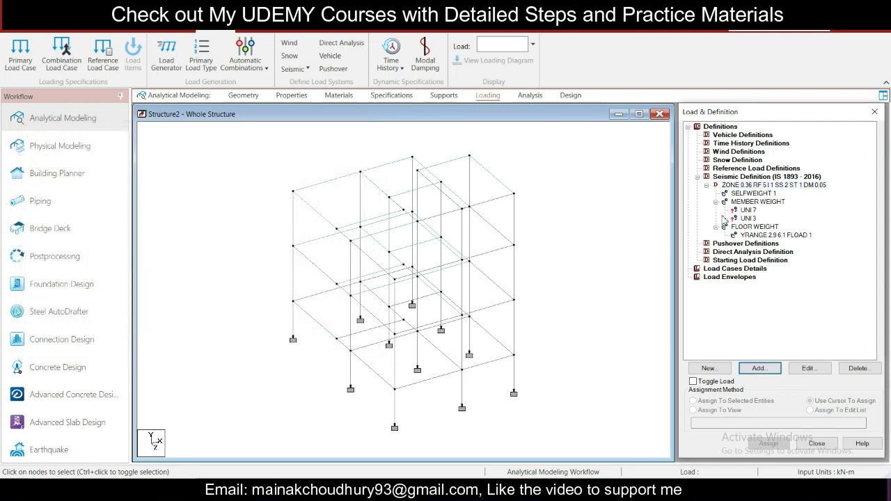
Step: Add primary load case 1 with the Seismic loading type and the title SLX
left_click(732, 269)
left_click(759, 367)
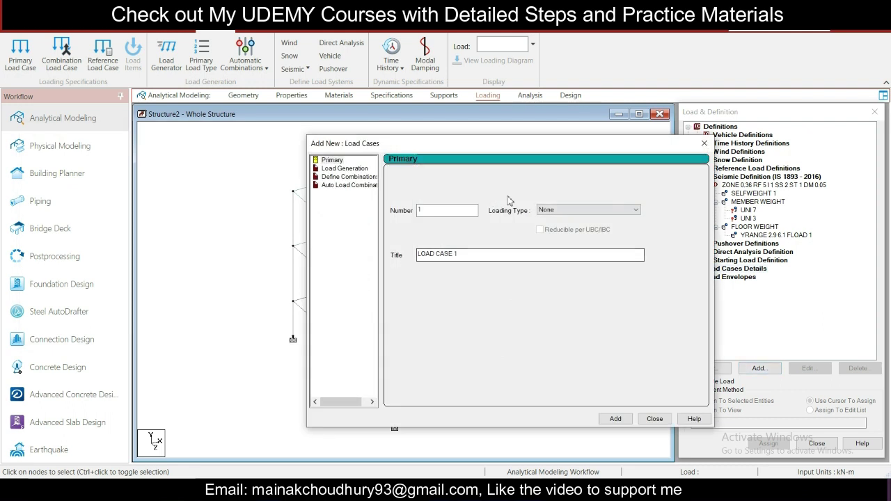
left_click_drag(576, 149, 458, 101)
left_click(462, 167)
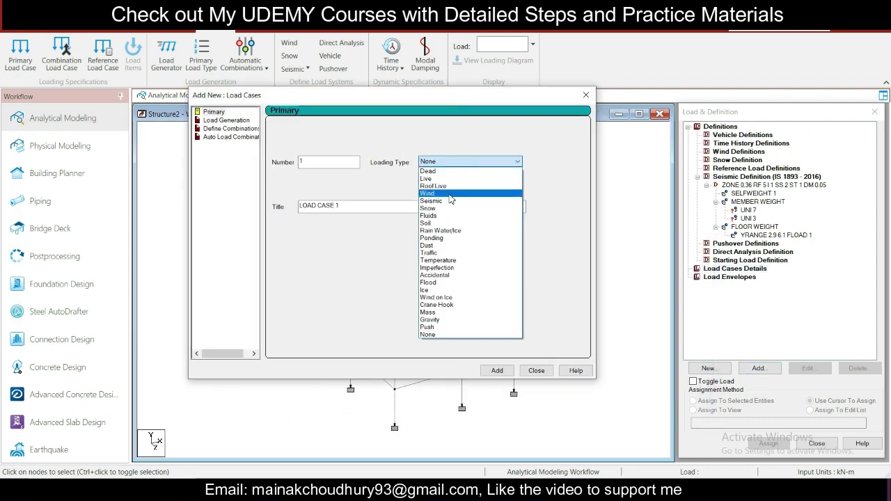
left_click(450, 201)
key("Tab")
type("SLX")
left_click(496, 370)
Step: Add a second Seismic primary load case titled SLZ
key("Tab")
type("S")
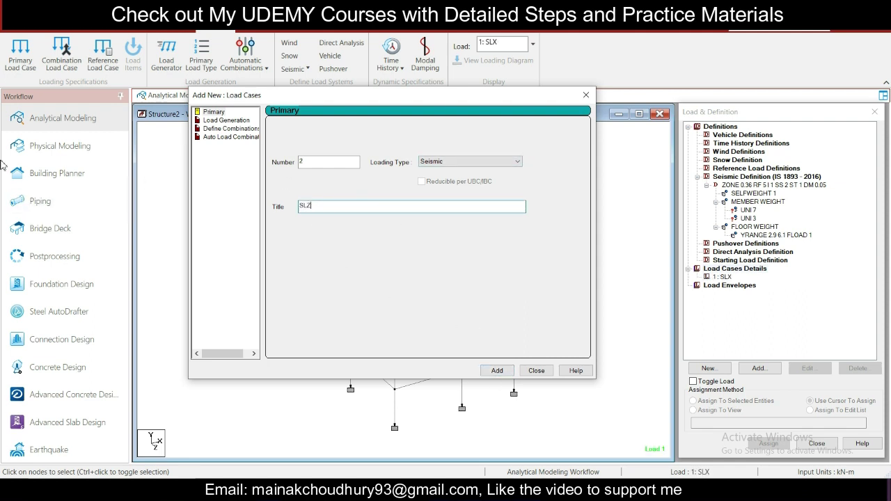
left_click(496, 370)
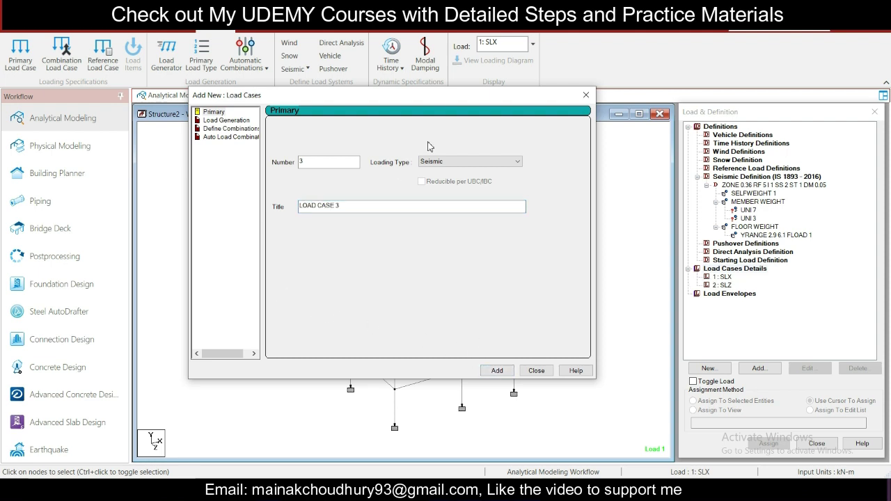
Step: Add primary load case 3 with the Dead loading type and the title DL
left_click(448, 162)
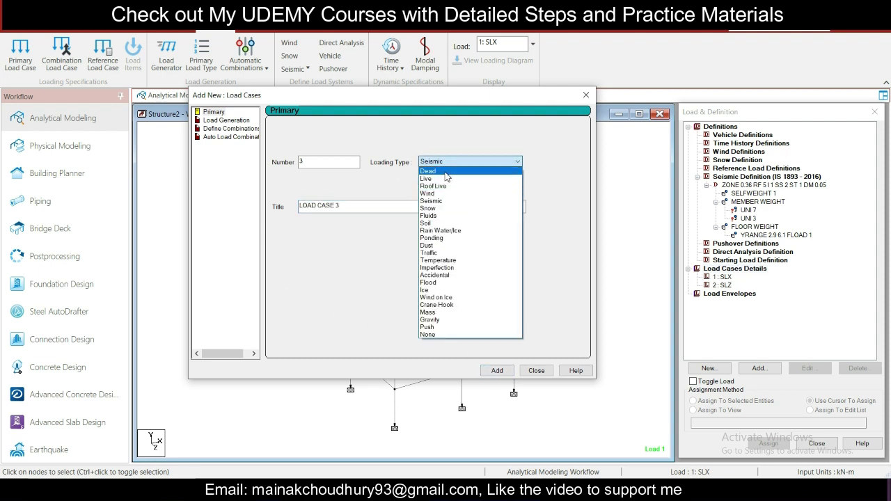
left_click(448, 171)
key("Tab")
type("DL")
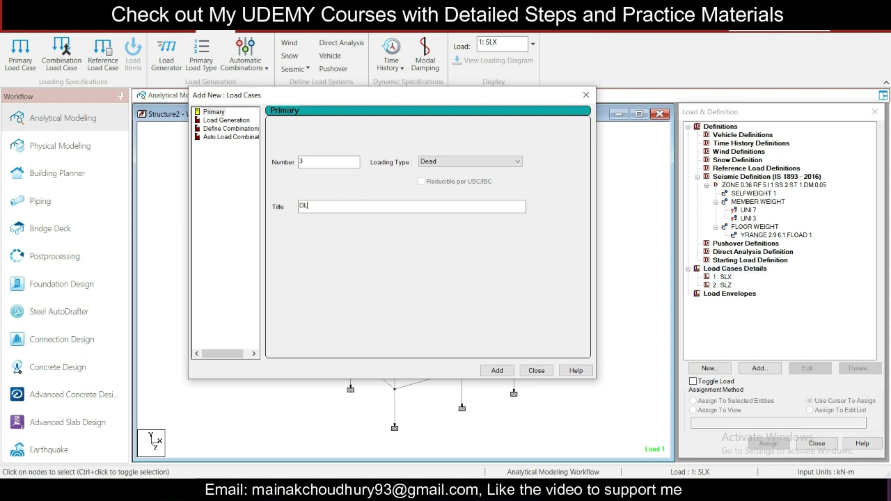
left_click(497, 372)
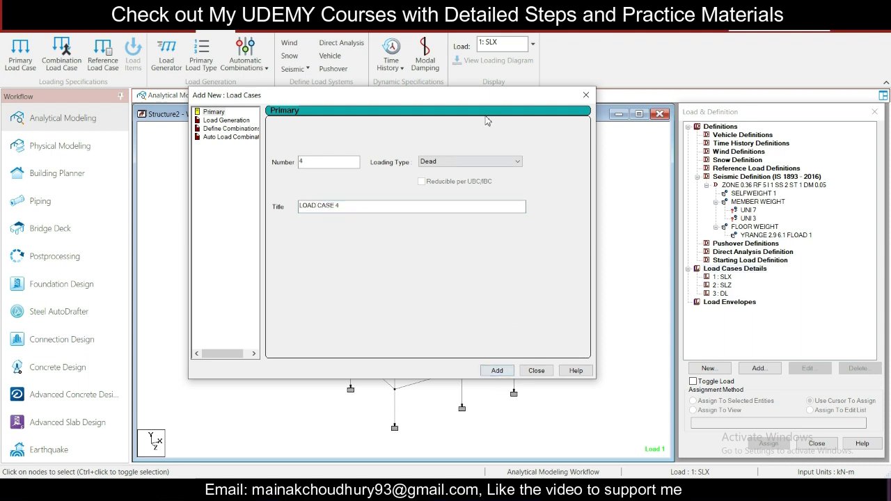
Step: Add primary load case 4 with the Live loading type and the title LL, and finish defining load cases
left_click(470, 161)
left_click(461, 179)
key("Tab")
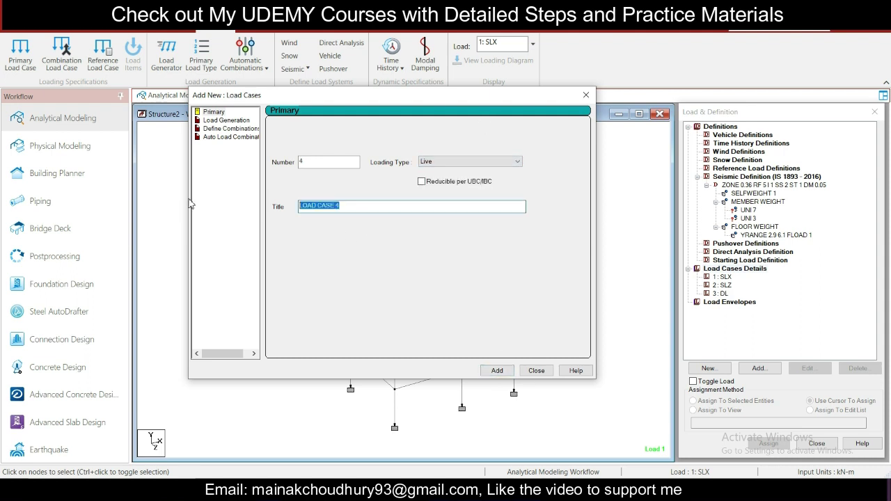
type("LL")
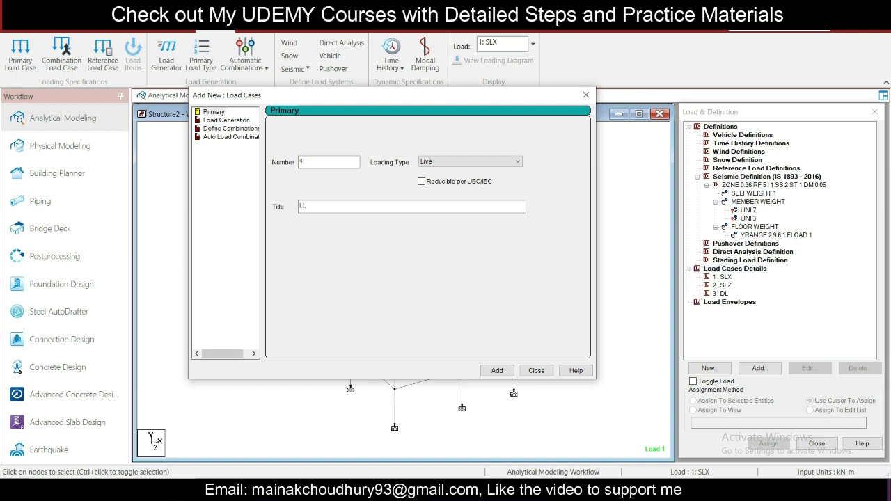
left_click(497, 371)
left_click(535, 370)
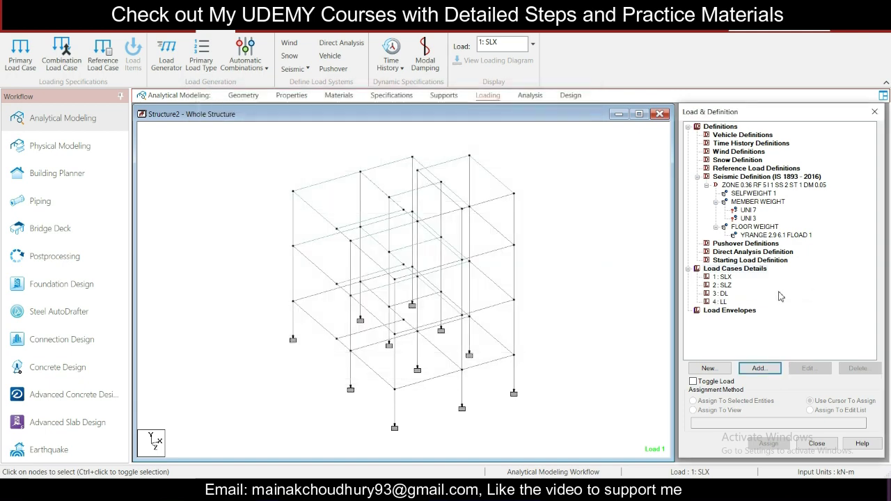
Step: Add a seismic load in the X direction with factor 1 to load case 1, SLX
left_click(724, 279)
left_click(756, 368)
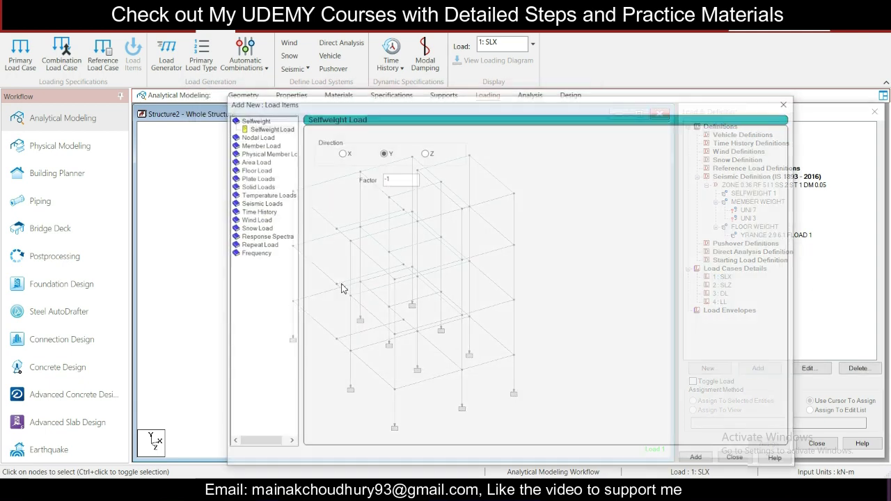
left_click(256, 203)
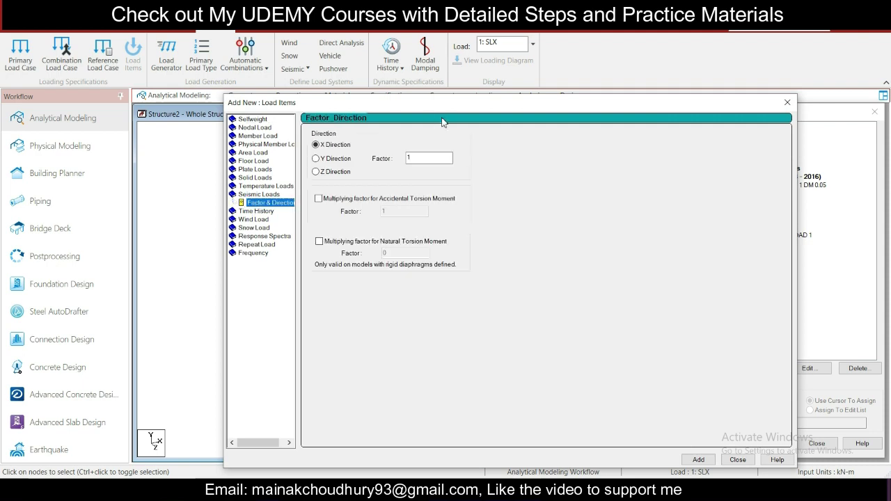
left_click_drag(412, 104, 243, 12)
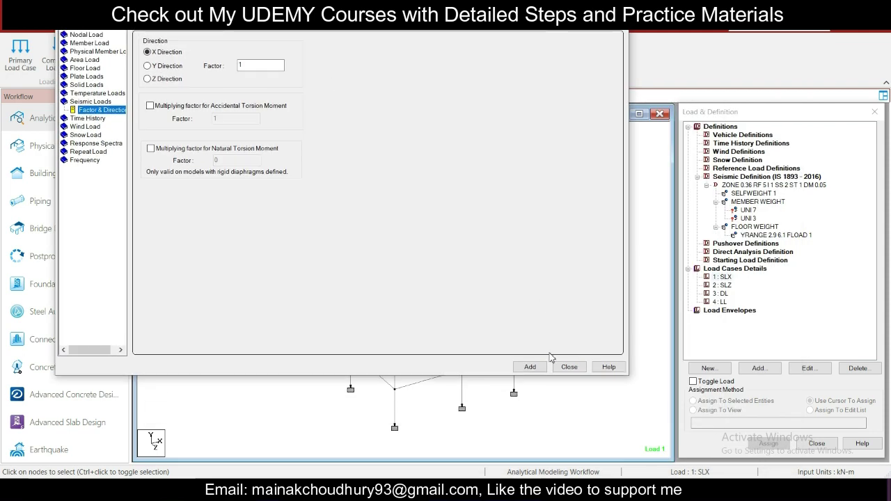
left_click(529, 367)
left_click(569, 366)
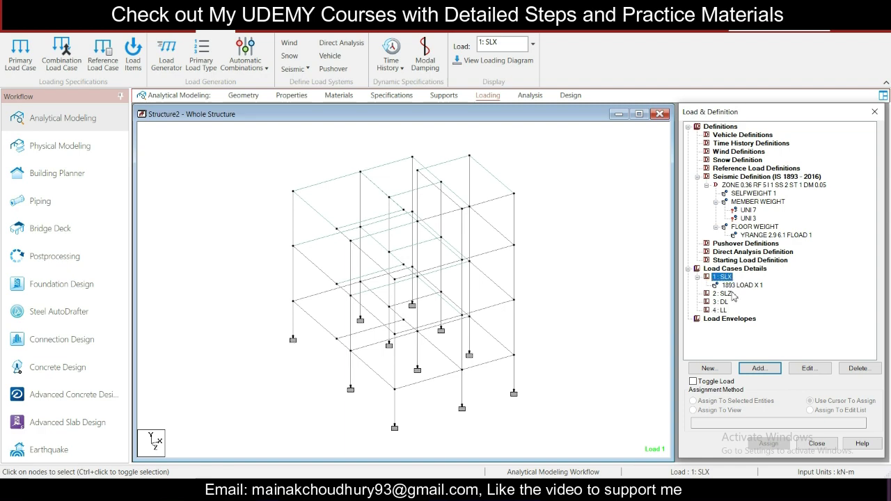
Step: Add a seismic load in the Z direction with factor 1 to load case 2, SLZ
left_click(727, 294)
left_click(764, 369)
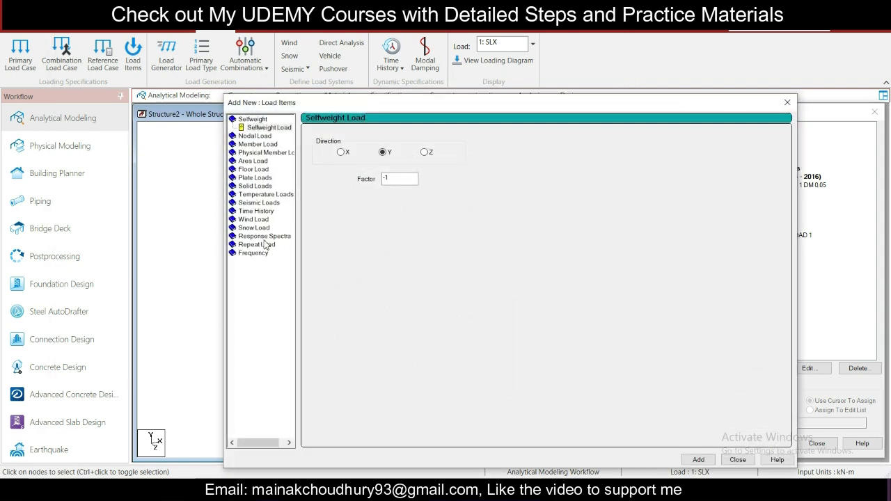
left_click(264, 207)
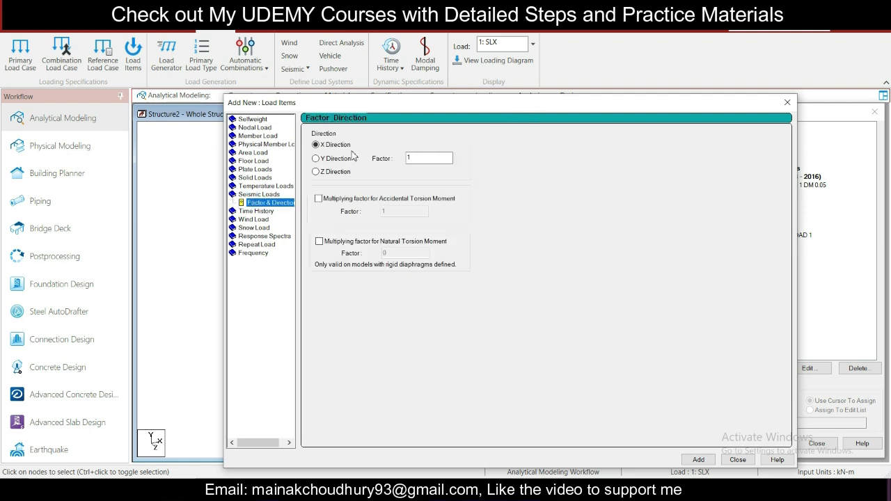
left_click(341, 172)
left_click_drag(485, 104, 403, 46)
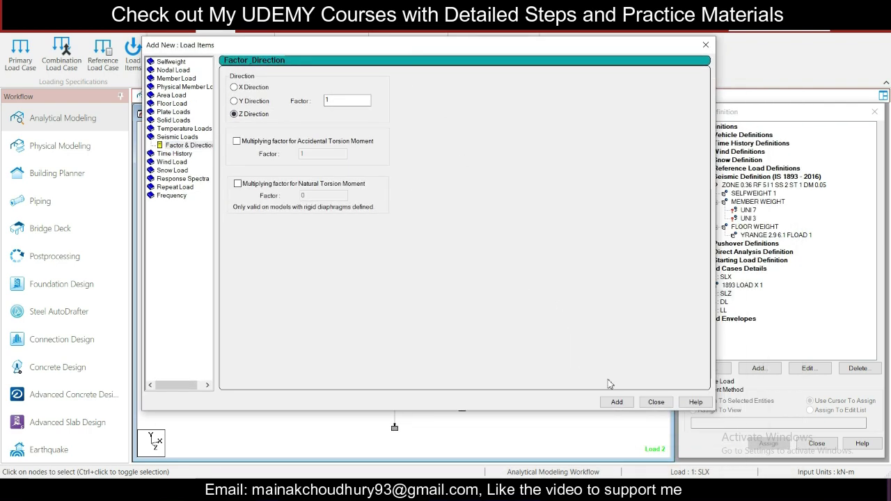
left_click(617, 402)
Step: Add a selfweight load in the Y direction with factor -1 to load case 3, DL
left_click(719, 310)
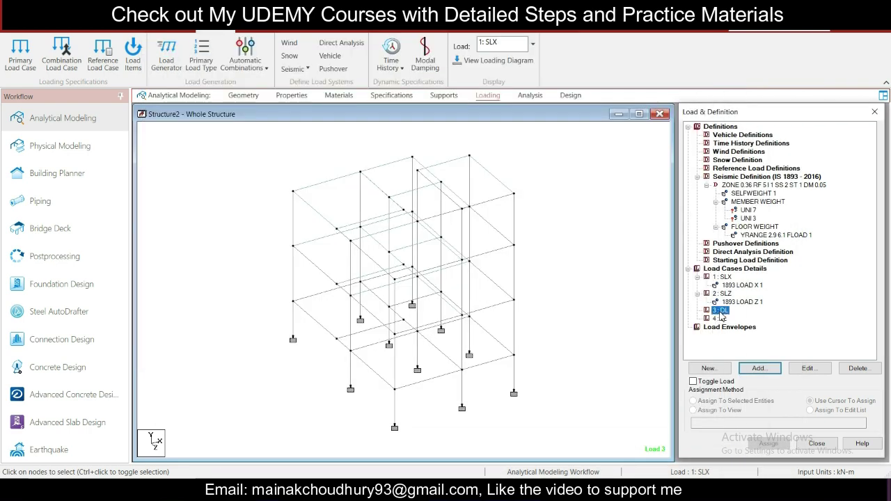
left_click(758, 368)
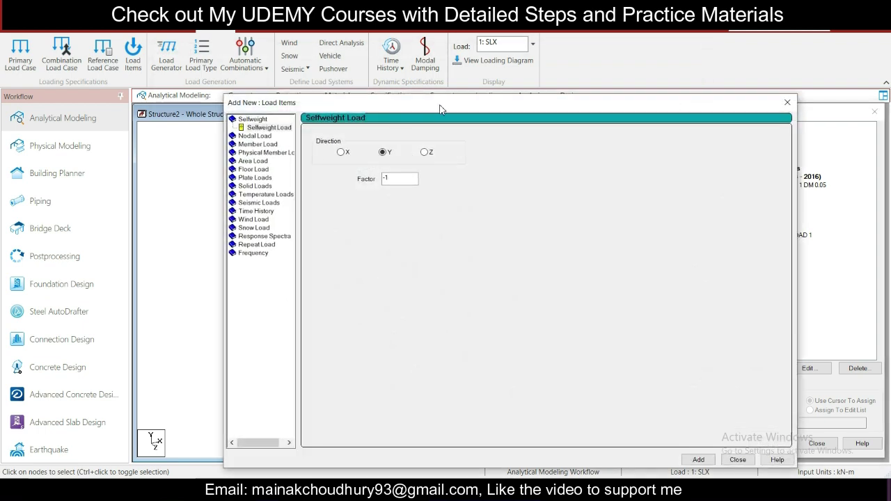
left_click_drag(440, 110, 263, 44)
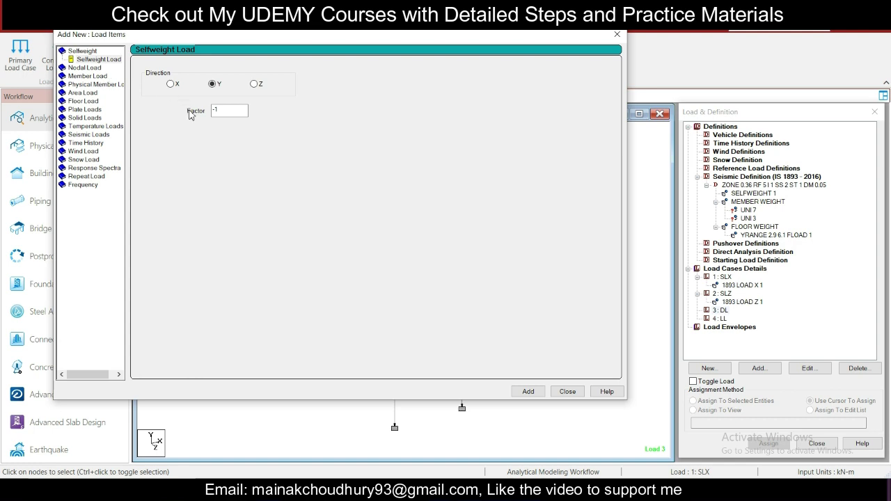
left_click(529, 391)
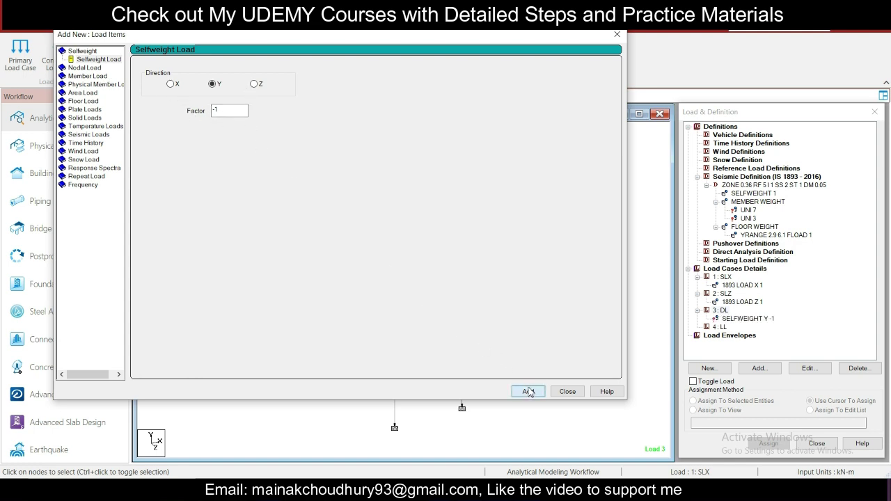
Step: Add uniform member forces of -7 kN/m and -3 kN/m in the GY direction to the DL case
left_click(105, 76)
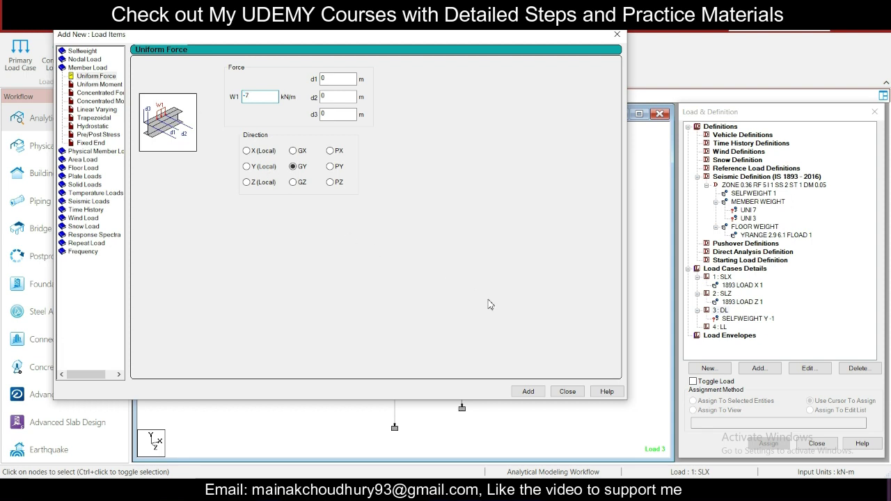
left_click(528, 392)
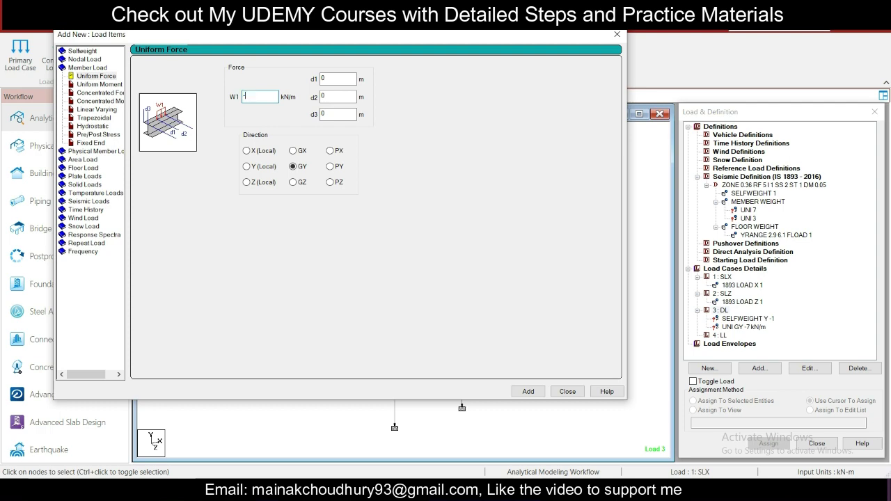
left_click(529, 392)
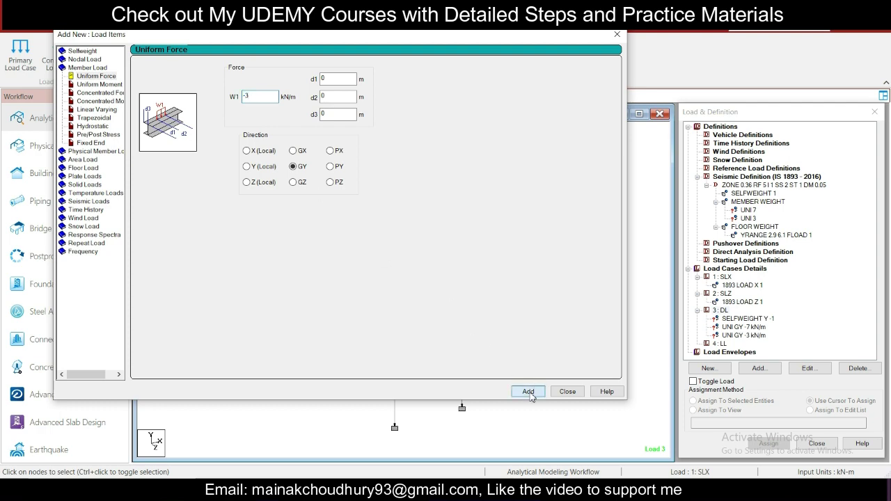
left_click(569, 393)
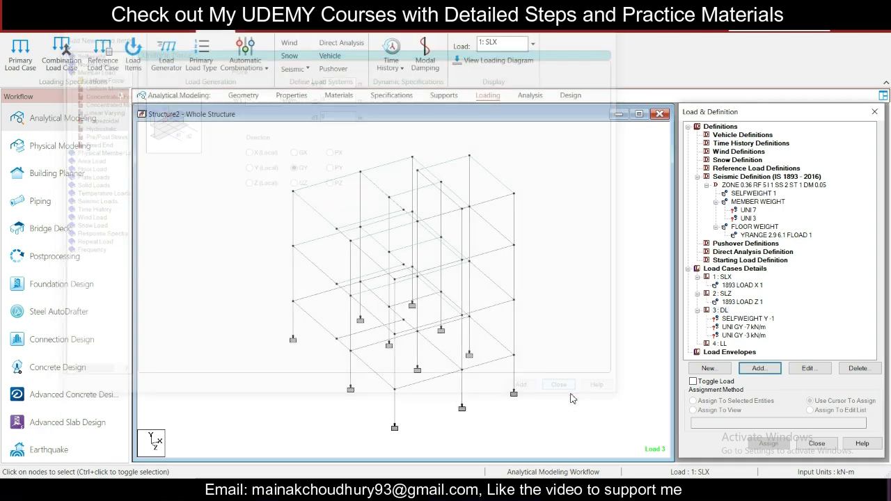
Step: Add a Global Y floor load of -0.5 kN/m2 to the DL case for the Y range 2.9 to 6.1 m
left_click(724, 310)
left_click(758, 368)
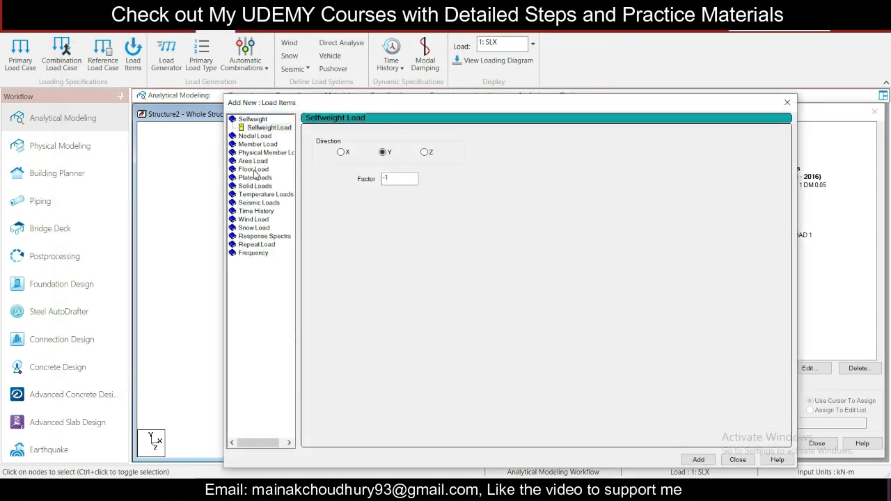
left_click(254, 170)
left_click_drag(462, 105, 394, 75)
left_click(296, 161)
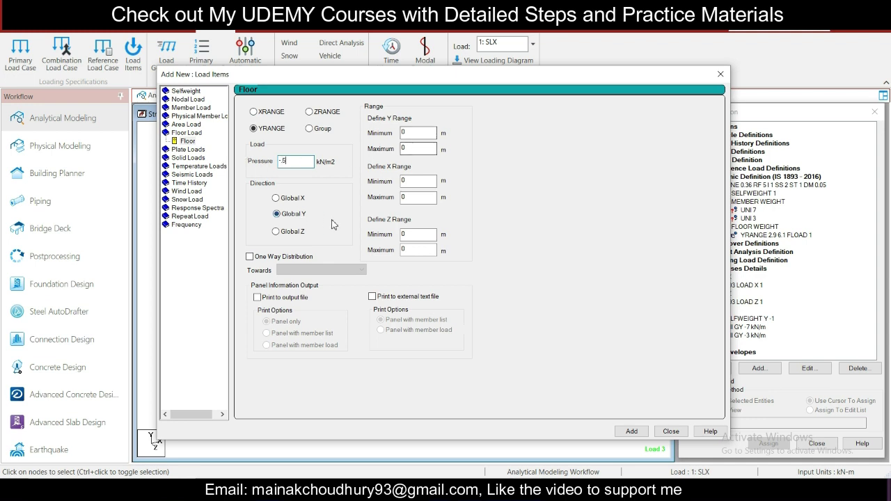
left_click(408, 132)
left_click_drag(407, 132, 365, 134)
left_click_drag(411, 152, 368, 150)
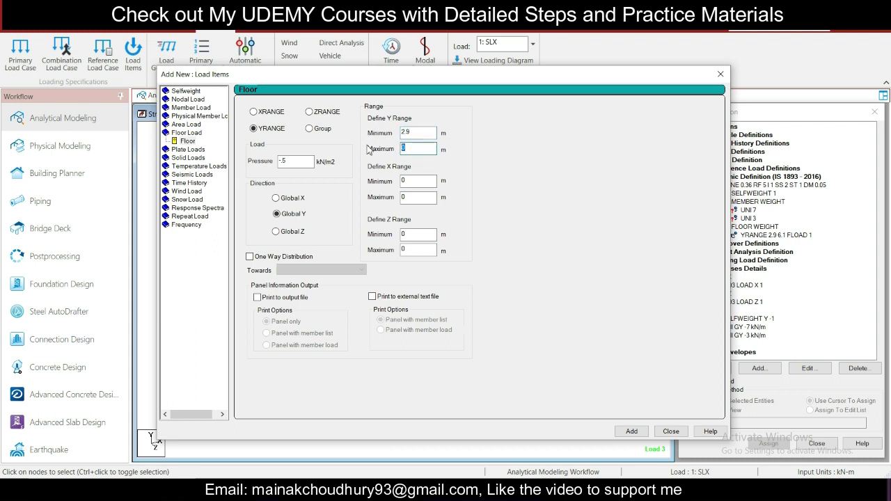
left_click(631, 431)
left_click(670, 432)
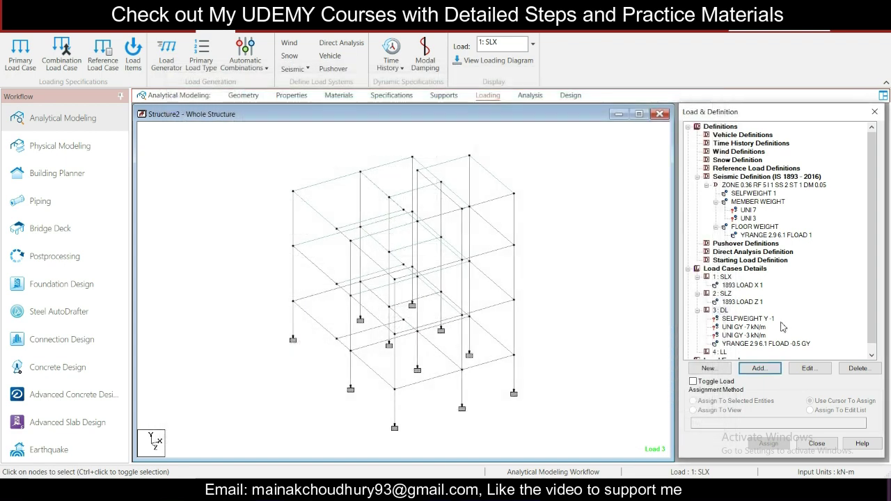
Step: Add a Global Y floor load of -2 kN/m2 to load case 4, LL, for the Y range 2.9 to 6.1 m
left_click(720, 344)
left_click(759, 368)
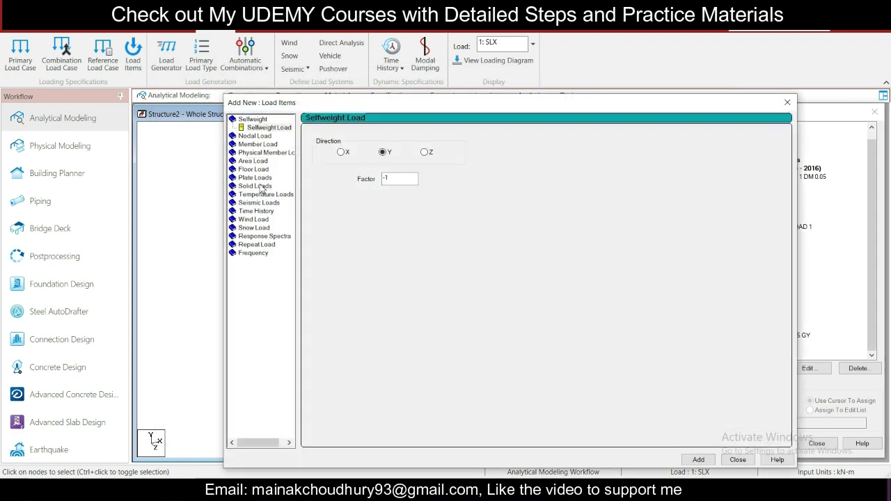
left_click(263, 169)
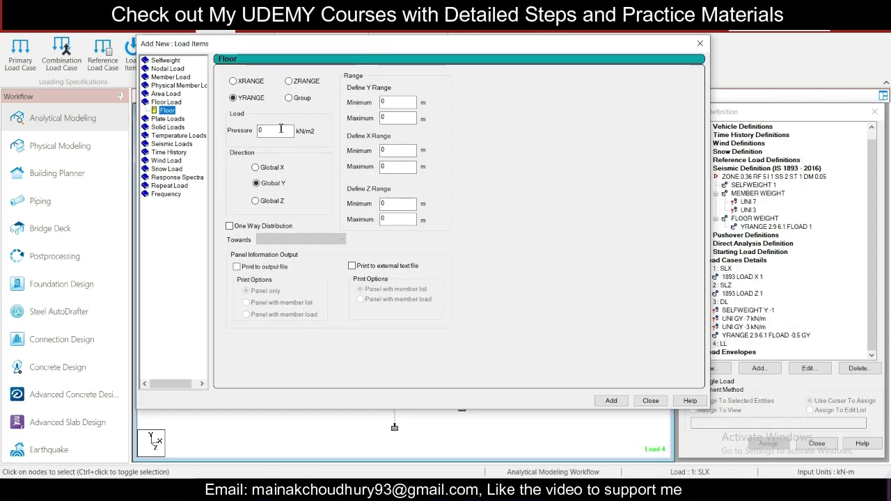
double_click(280, 130)
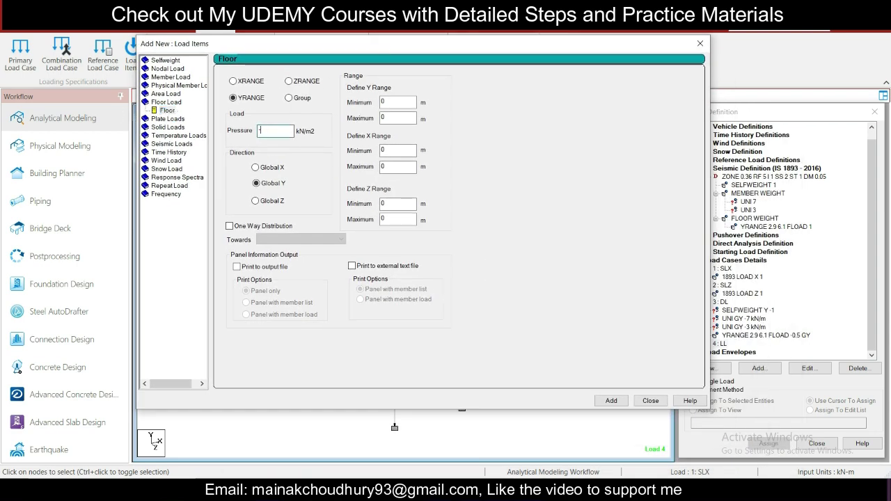
double_click(389, 101)
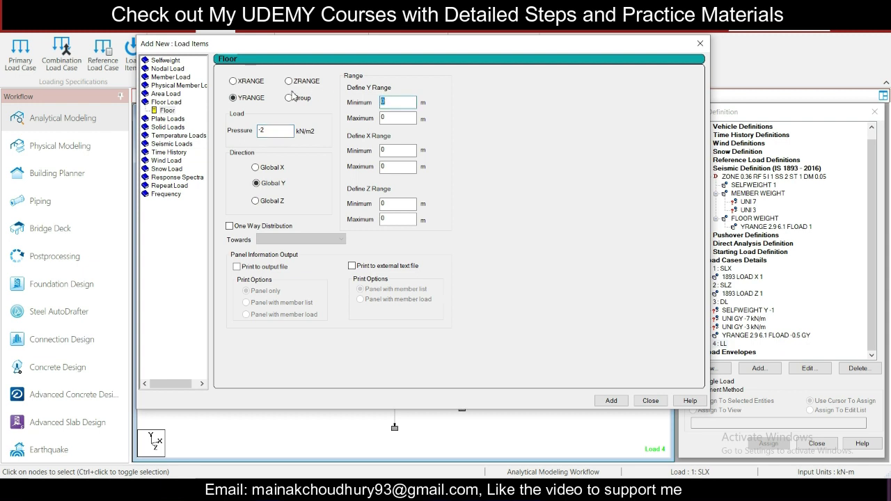
key("Tab")
type("6.1")
left_click(611, 401)
left_click(650, 401)
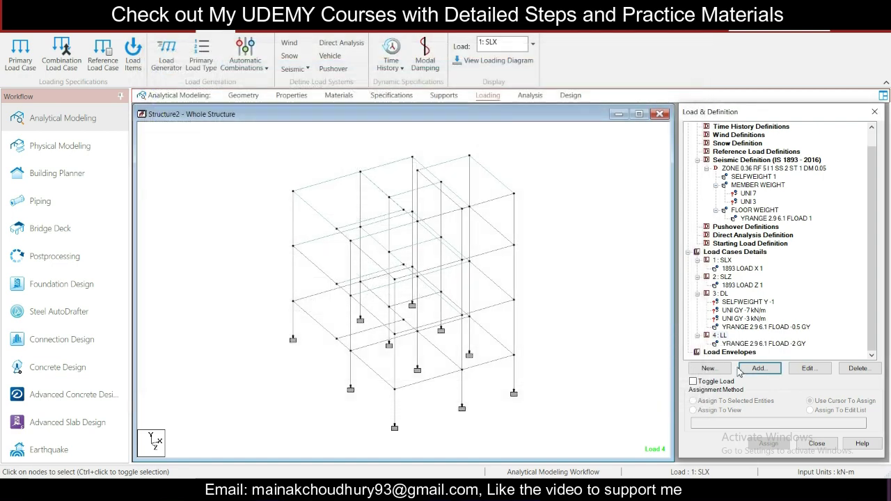
Step: Pick the UNI 7 member weight in the seismic definition and show the whole structure in side elevation
left_click(748, 318)
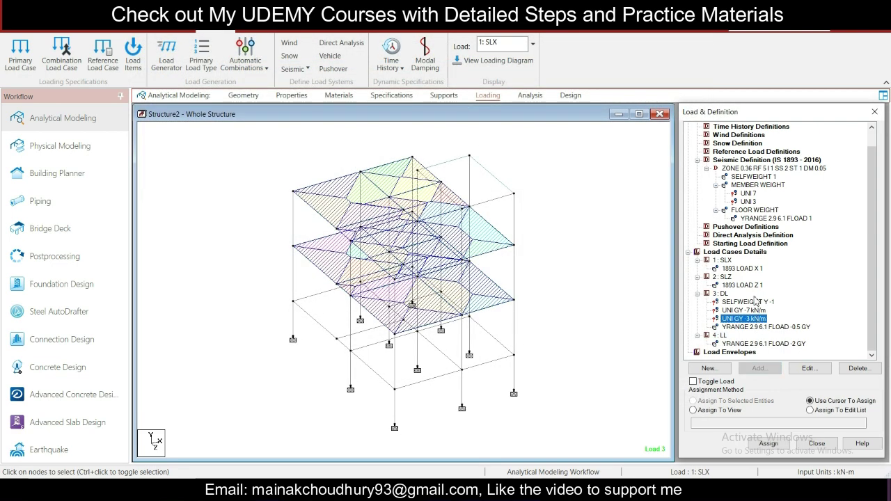
left_click(748, 194)
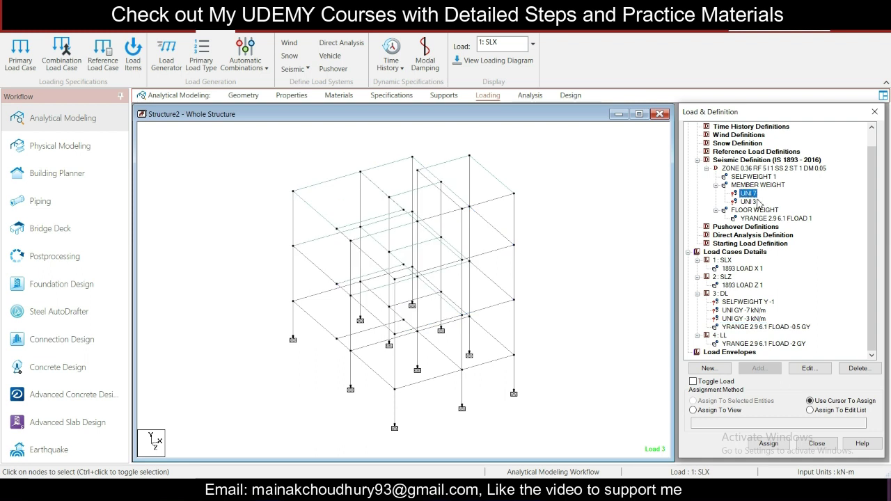
left_click(94, 29)
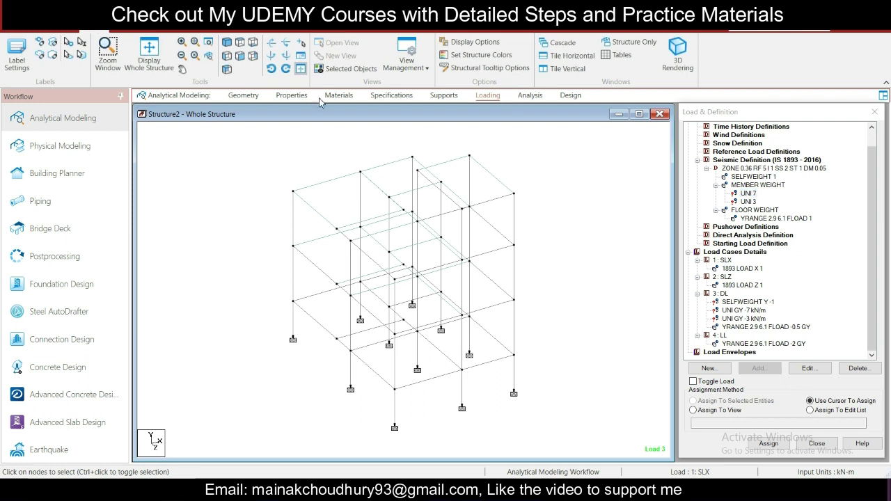
left_click(244, 61)
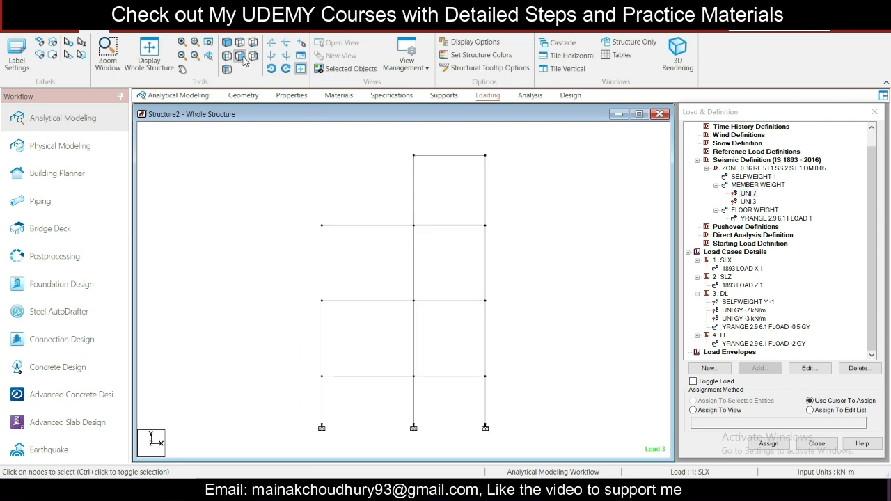
left_click_drag(288, 283, 525, 318)
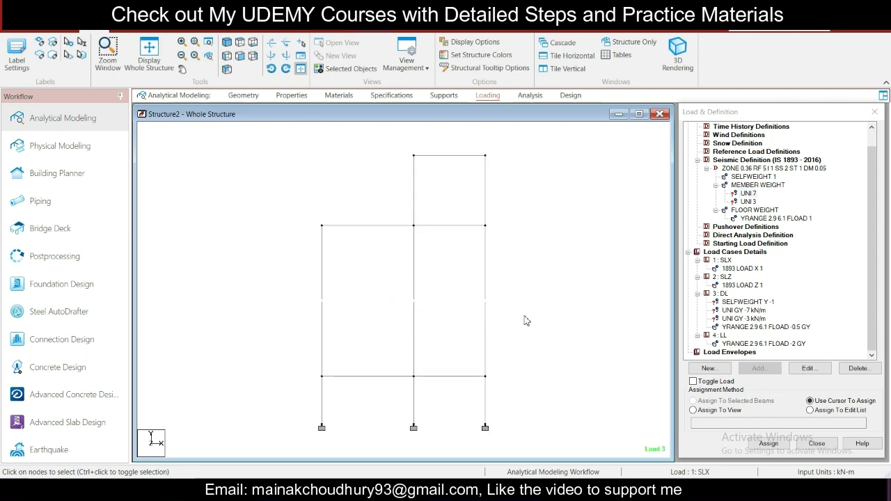
left_click_drag(289, 364, 583, 409)
left_click(464, 360)
Step: Assign the UNI 7 seismic member weight to all beams of the two lowest beam levels using Assign To Selected Beams
left_click(757, 196)
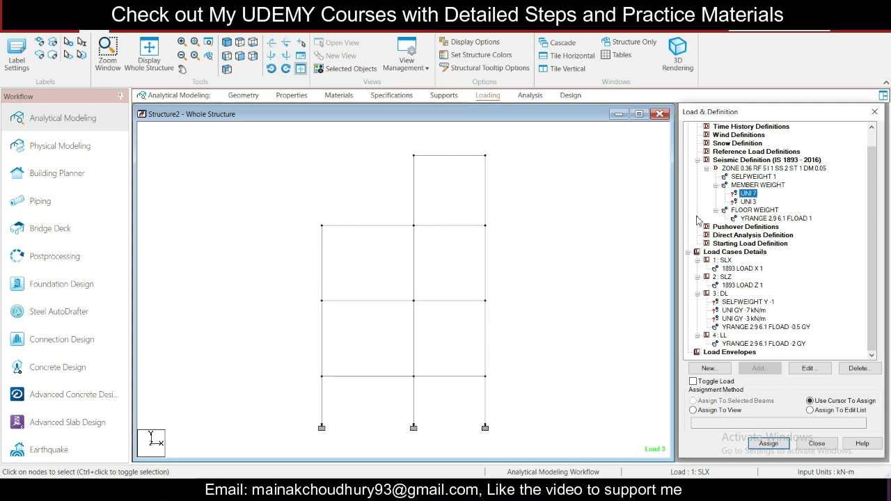
left_click_drag(288, 293, 516, 323)
left_click_drag(289, 375, 553, 389)
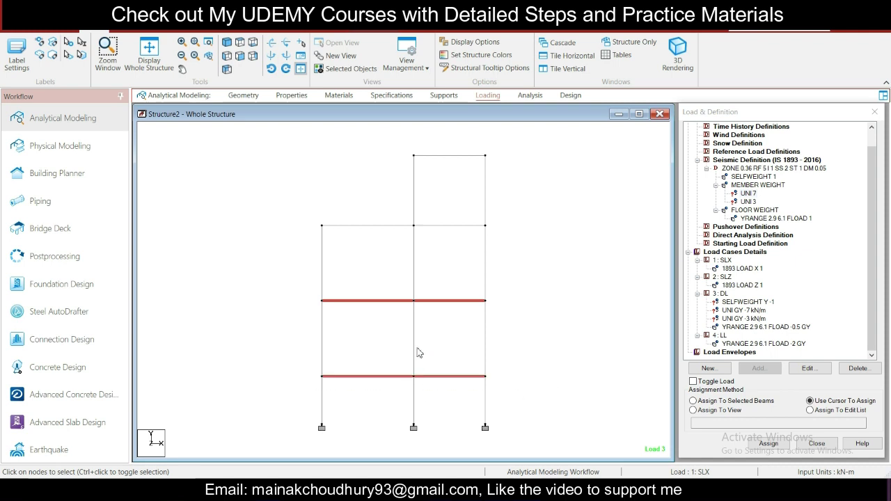
left_click(227, 42)
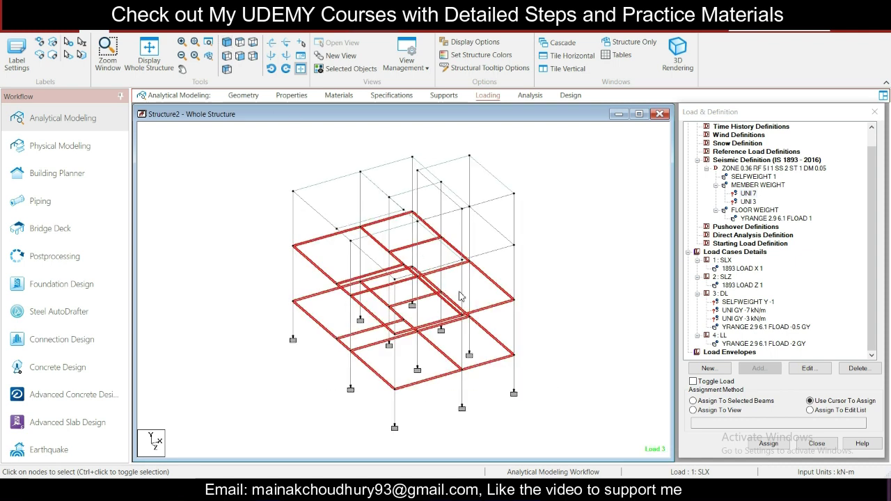
left_click(764, 412)
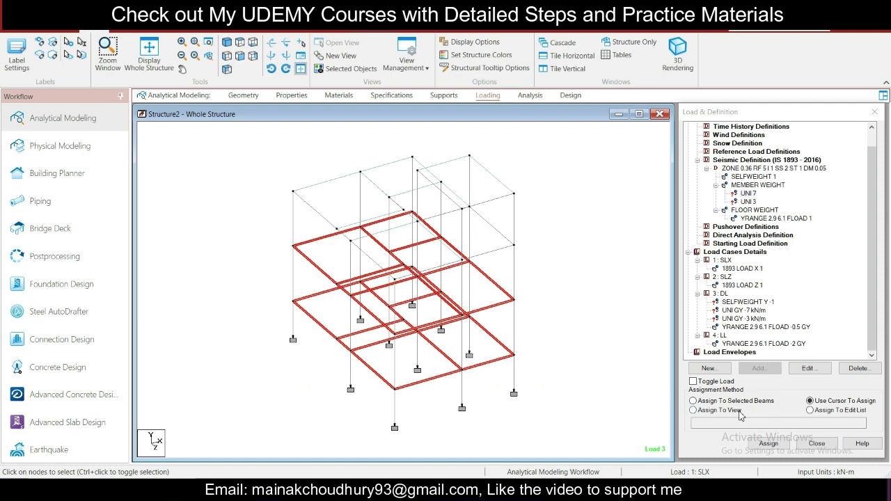
left_click(748, 402)
left_click(768, 443)
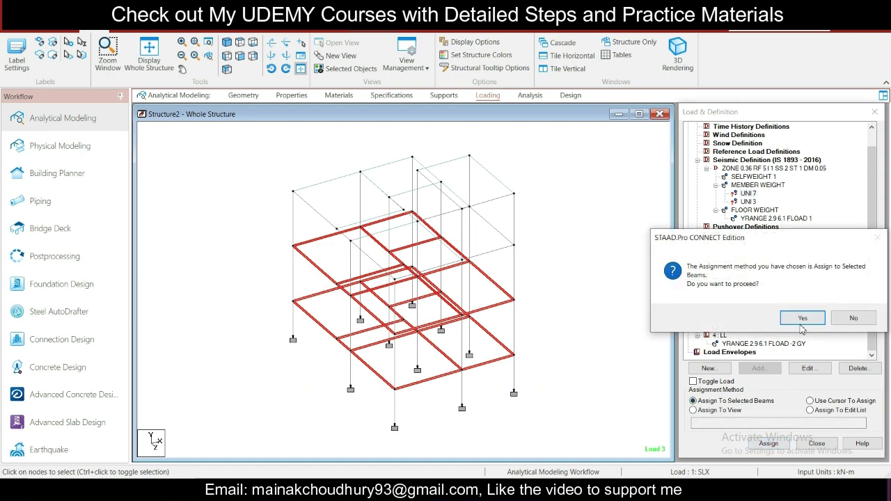
left_click(799, 317)
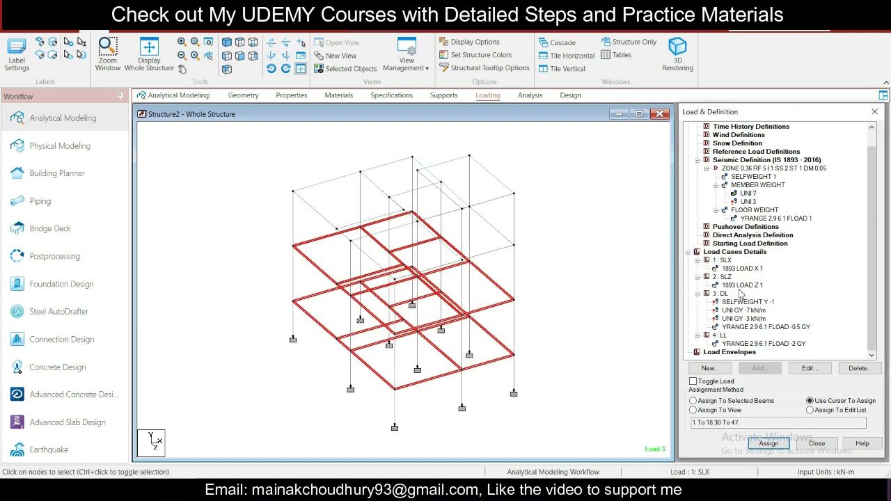
Step: Assign the DL load case's UNI GY -7 kN/m member load to the selected beams of the two lowest beam levels
left_click(754, 311)
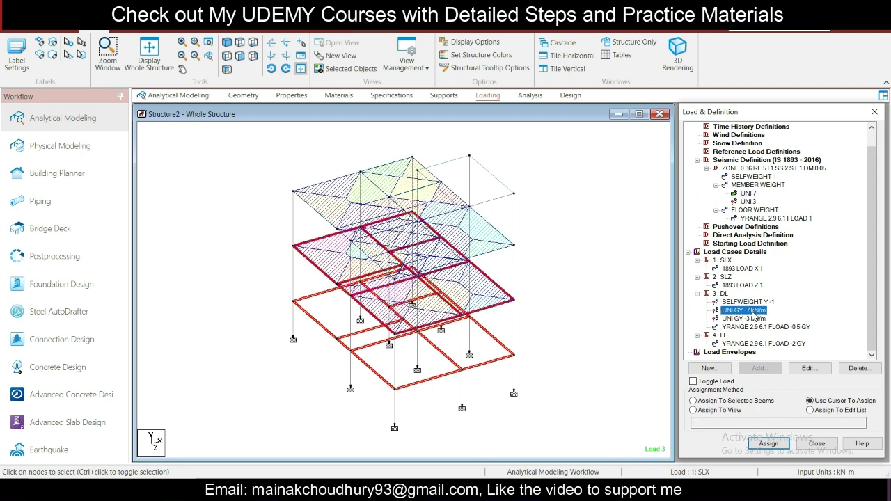
left_click(757, 404)
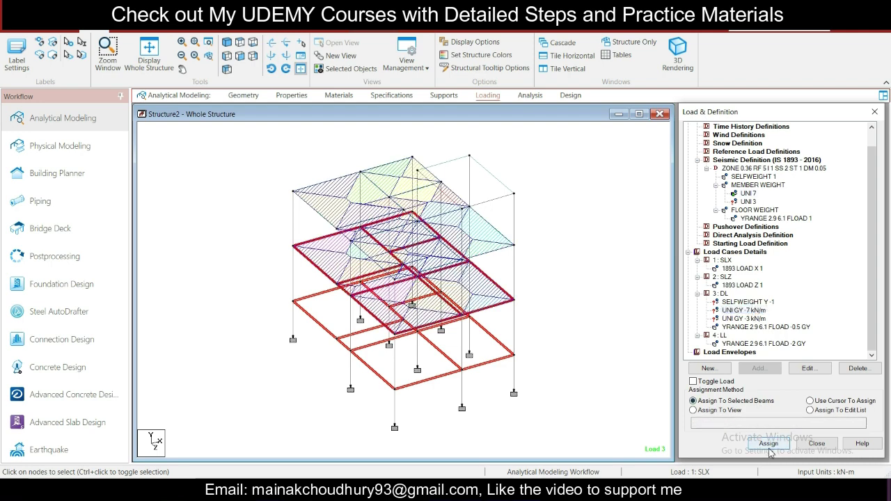
left_click(771, 445)
left_click(807, 318)
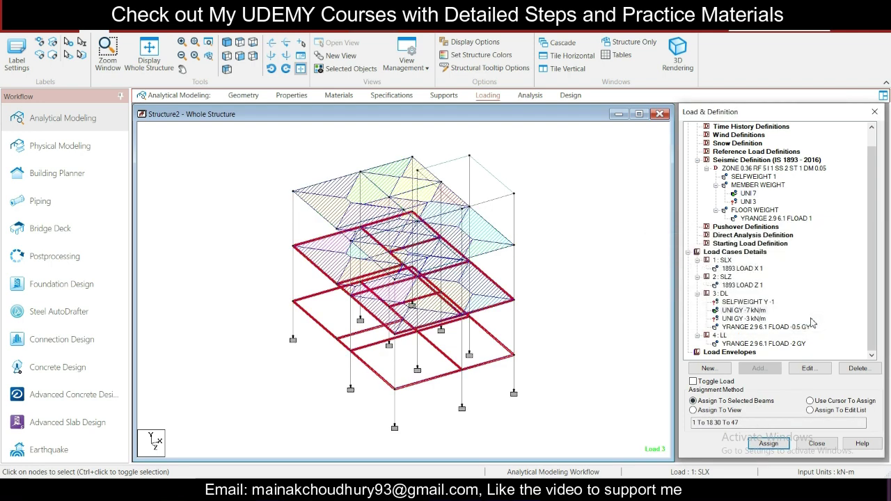
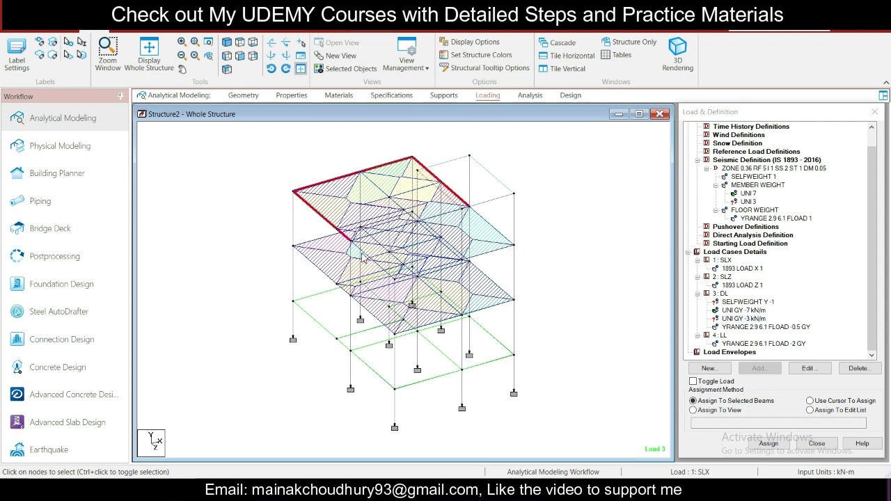
left_click(361, 268, "ctrl")
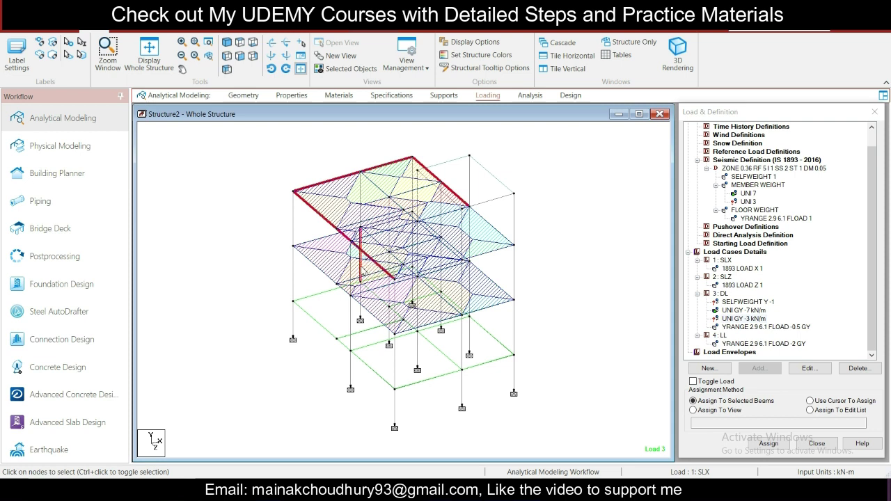
left_click(361, 271, "ctrl")
left_click(433, 269, "ctrl")
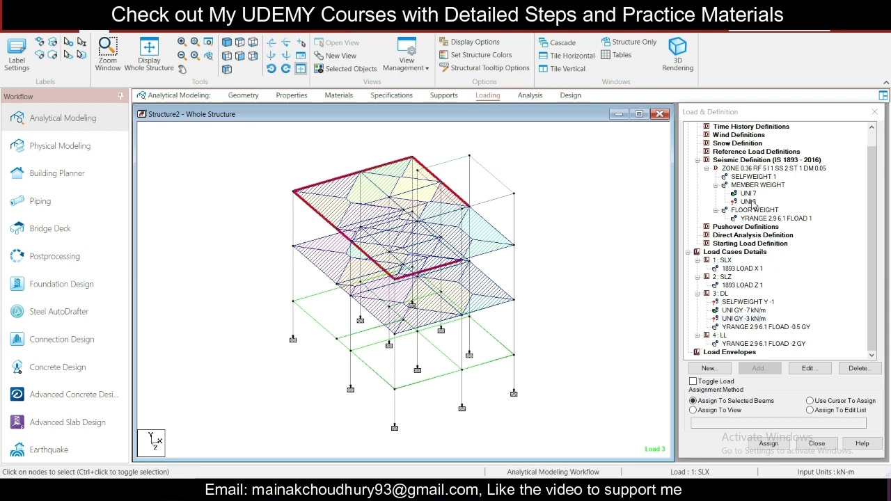
left_click(748, 201)
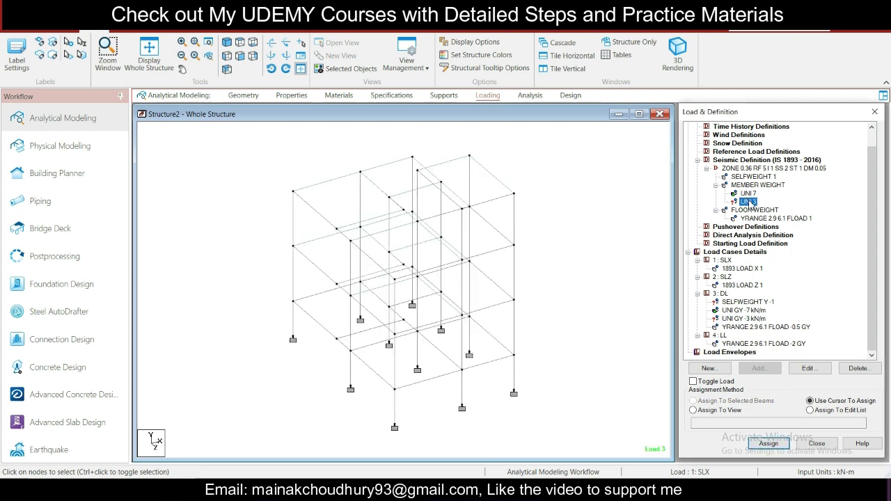
Step: Isolate the beam level below the topmost roof beams as a new view in the active window and show it in plan
left_click(240, 55)
right_click(483, 227)
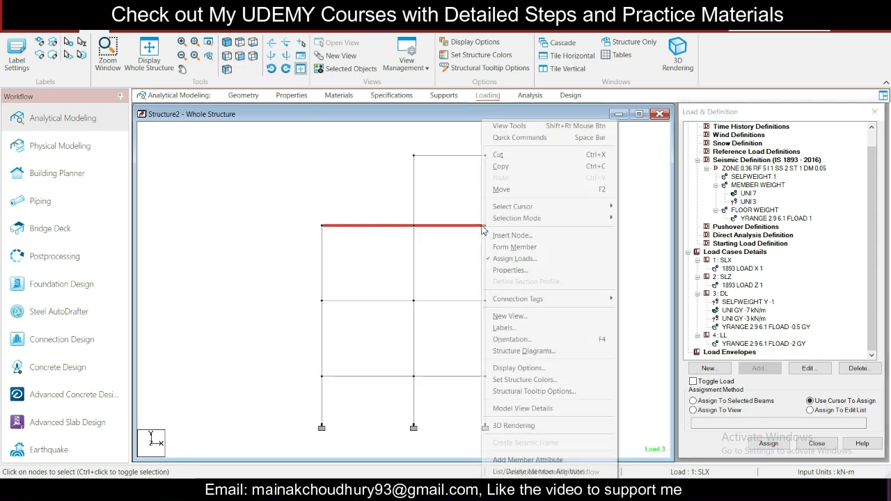
left_click(525, 321)
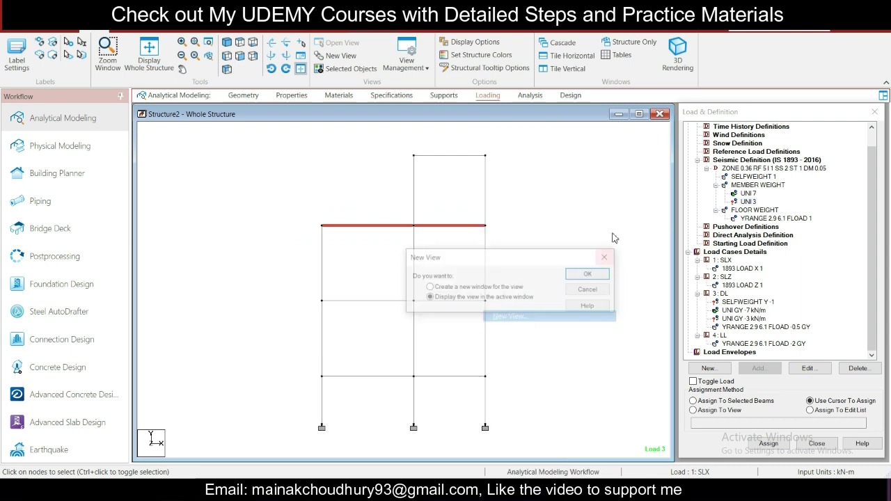
left_click(589, 275)
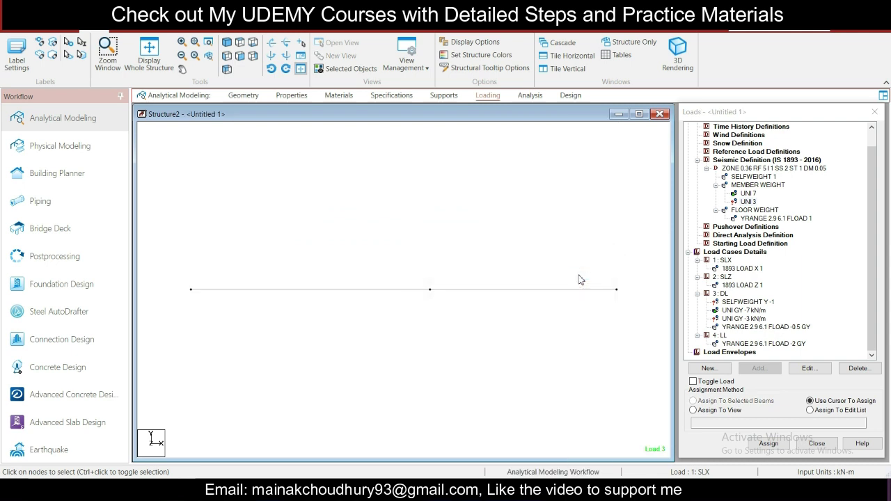
left_click(253, 54)
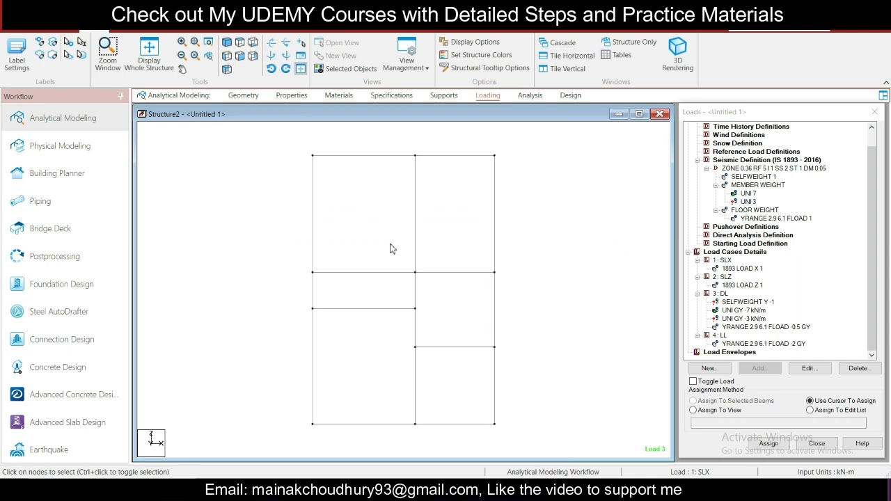
Step: Assign the UNI 7 seismic member weight to the four beams around the upper-right panel of the isolated level
left_click_drag(404, 140, 526, 285)
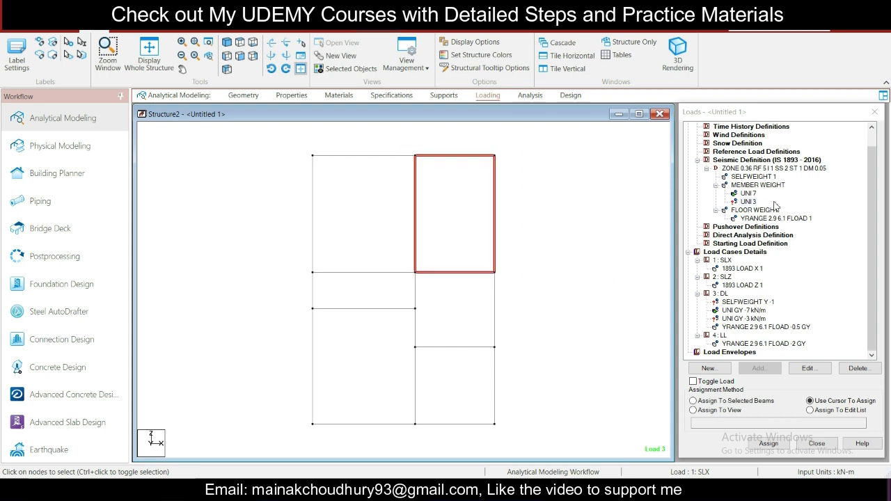
left_click(746, 193)
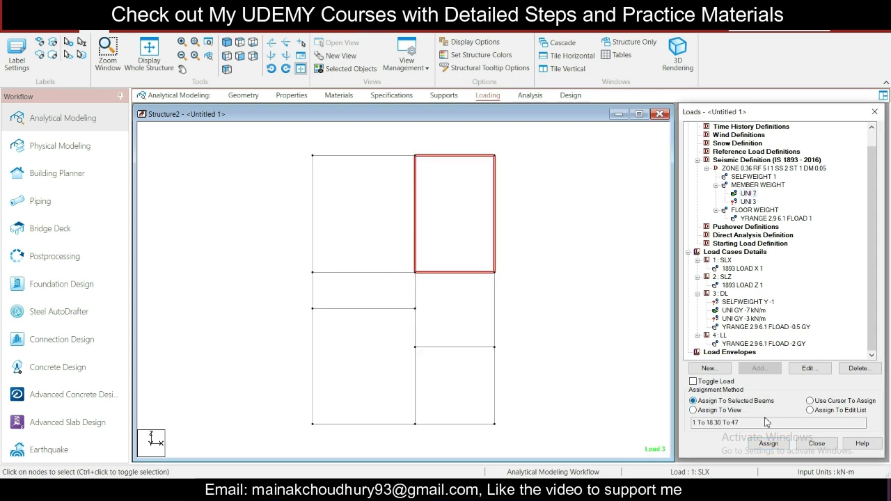
left_click(756, 402)
left_click(768, 444)
left_click(801, 320)
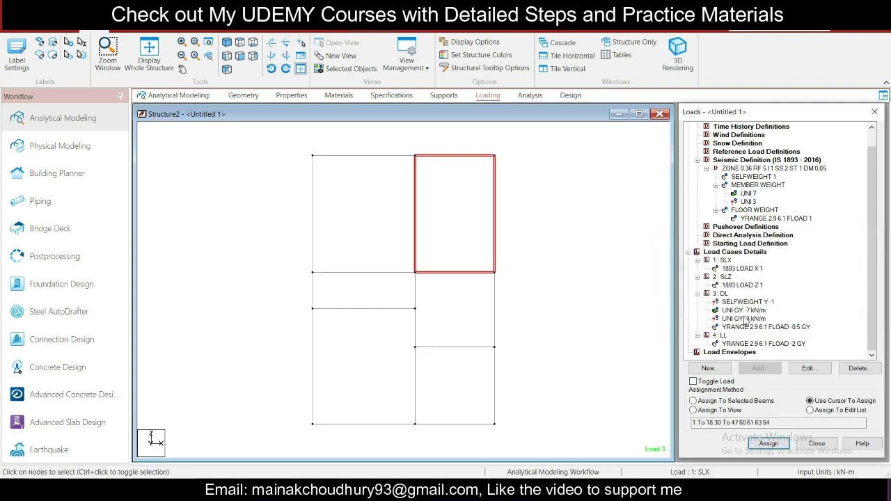
Step: Assign the DL load case's UNI GY -7 kN/m member load to the same four beams around the upper-right panel
left_click(735, 311)
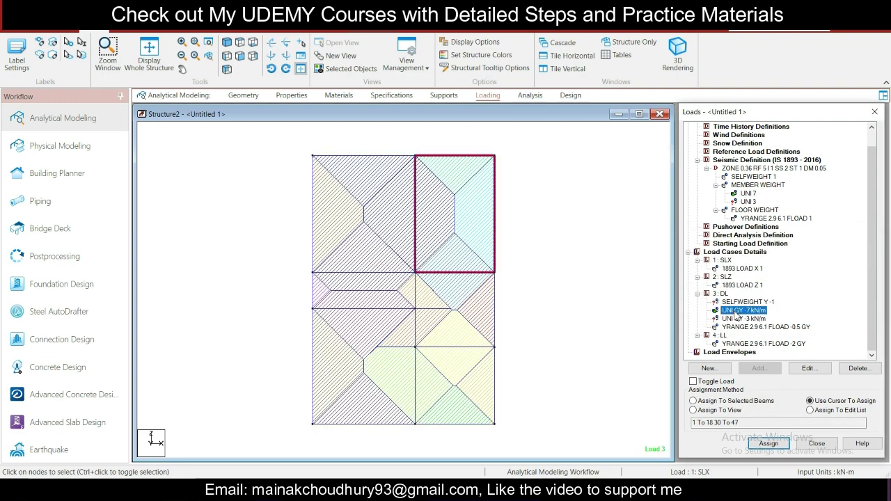
left_click(773, 442)
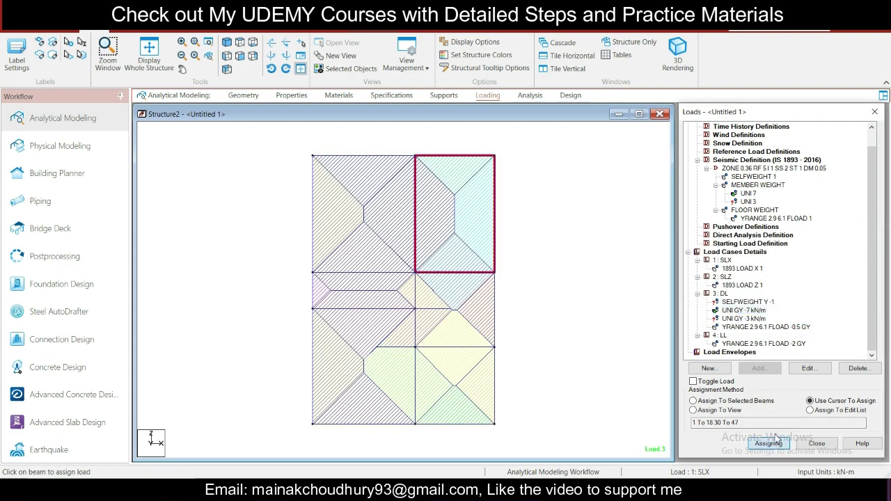
left_click(751, 401)
left_click(768, 444)
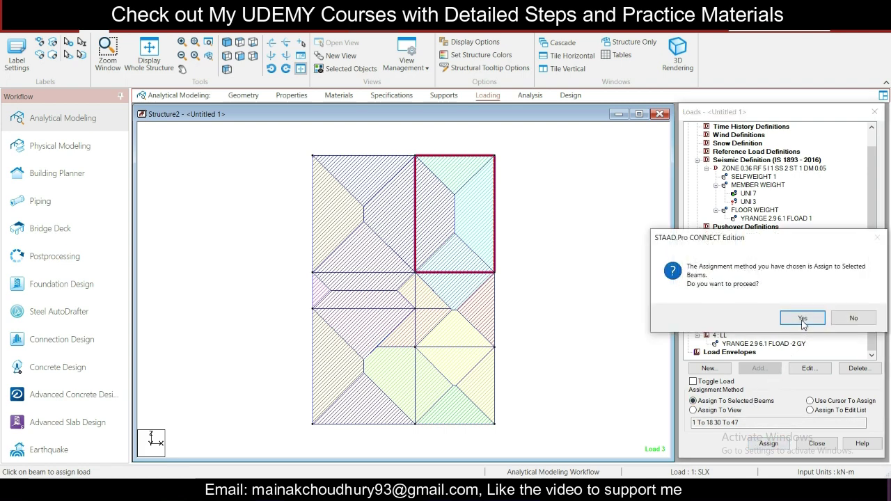
left_click(802, 318)
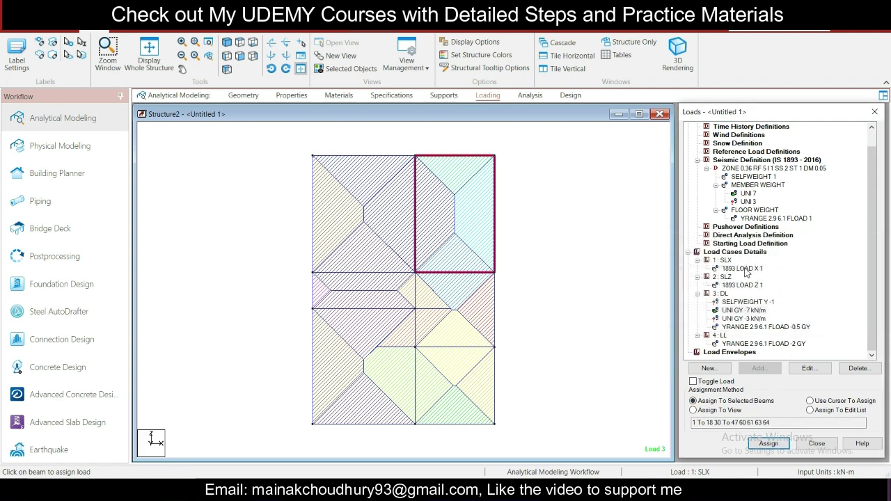
Step: Assign the UNI 3 seismic member weight to the outer perimeter beams of the isolated level, leaving out the upper-right panel
left_click(748, 201)
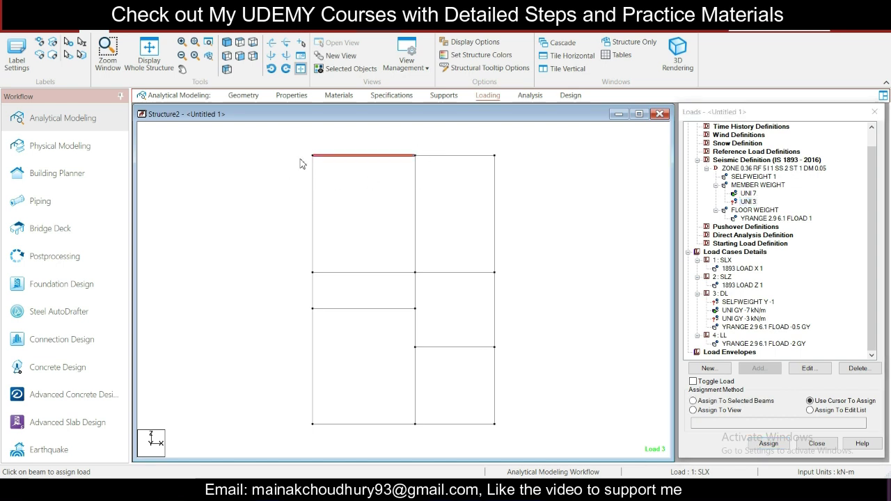
left_click(312, 418)
left_click_drag(272, 415, 538, 440)
left_click_drag(481, 258, 528, 449)
left_click(748, 402)
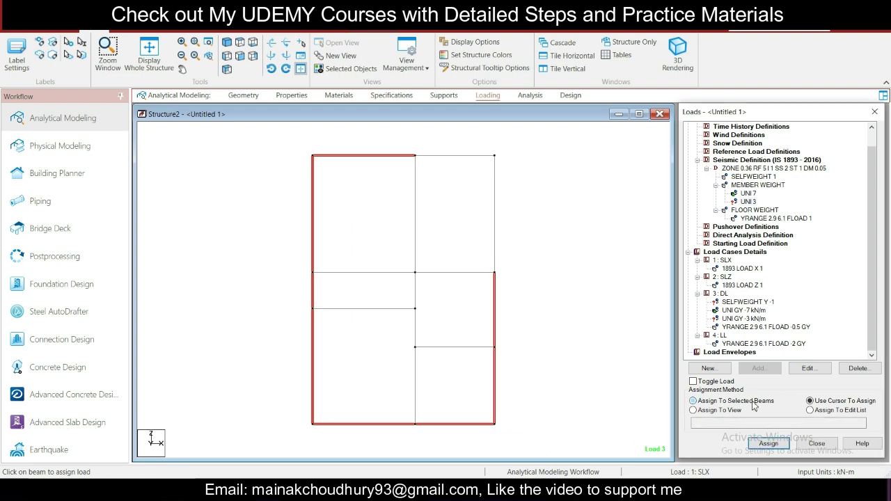
left_click(767, 445)
left_click(801, 318)
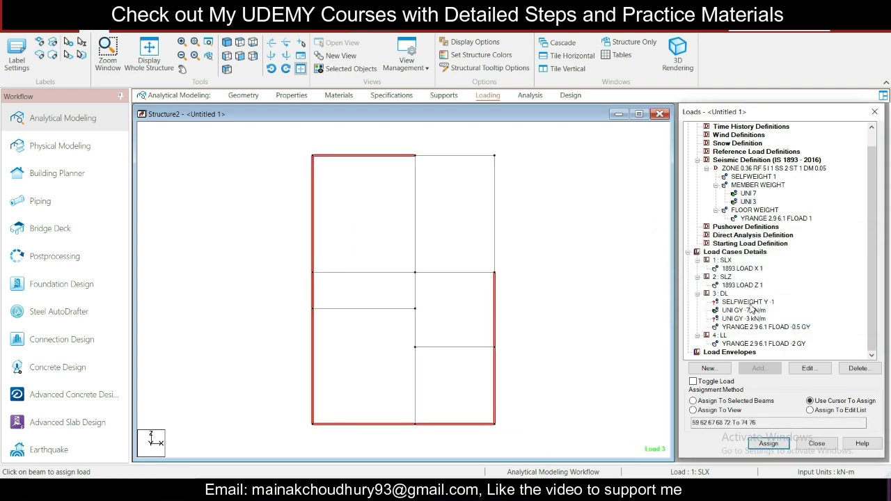
Step: Assign the DL load case's UNI GY -3 kN/m member load to the same selected perimeter beams
left_click(751, 319)
left_click(764, 402)
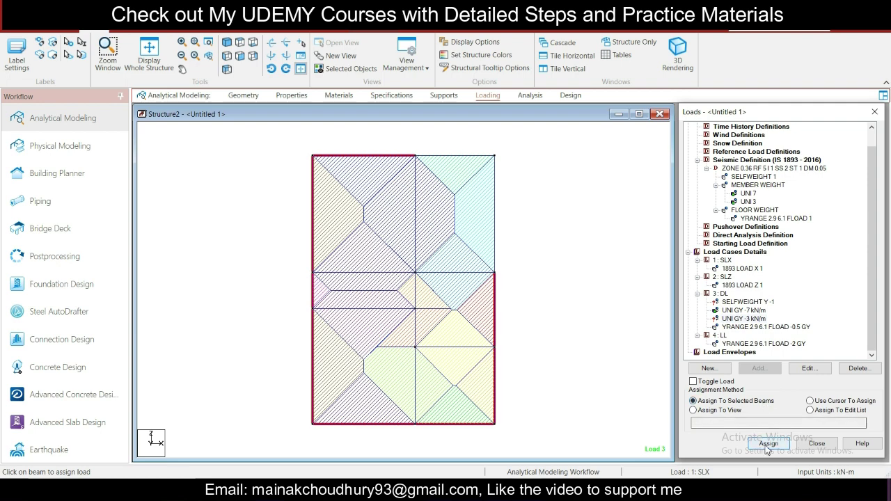
left_click(768, 443)
left_click(809, 318)
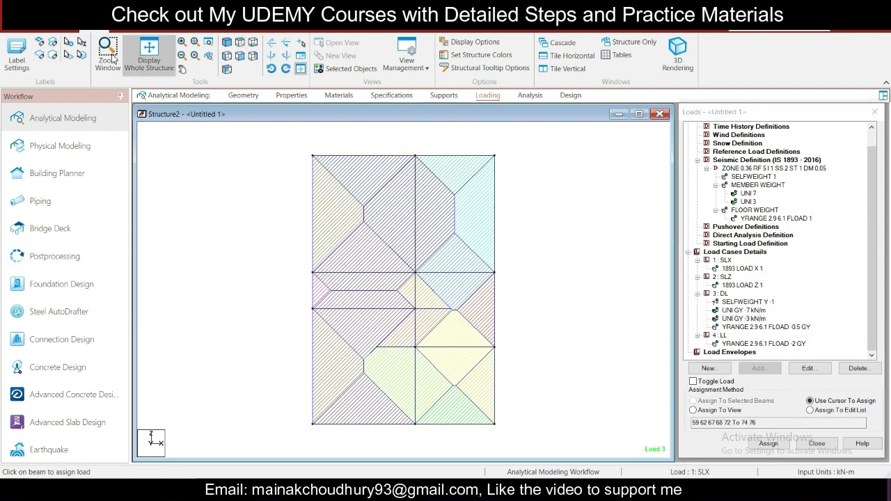
Step: Display the whole structure and assign the DL load case's SELFWEIGHT Y -1 to it using Assign To View
left_click(146, 54)
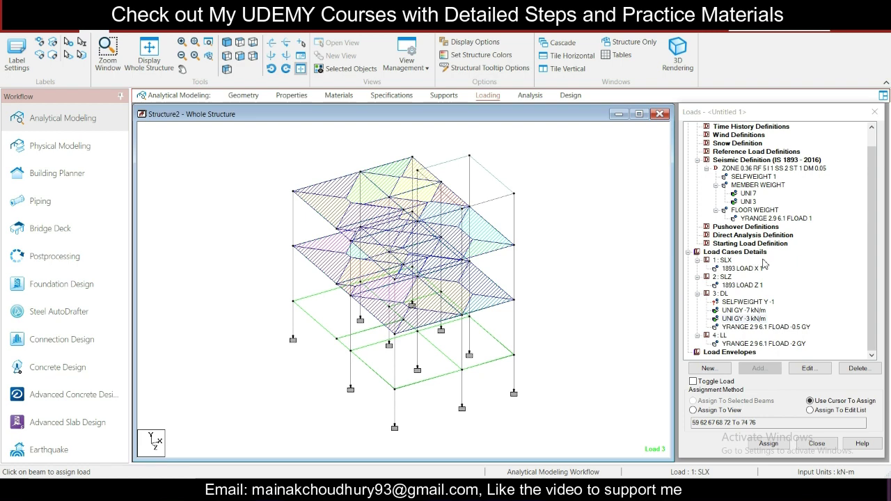
left_click(759, 302)
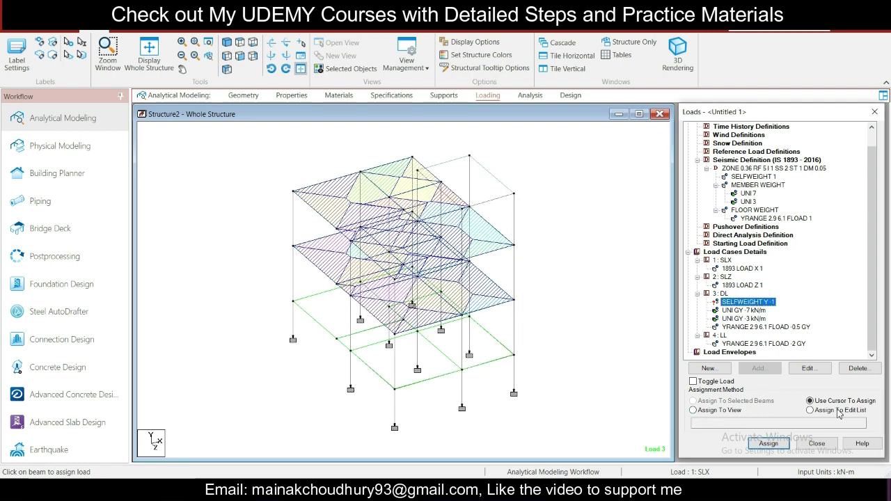
left_click(741, 411)
left_click(768, 444)
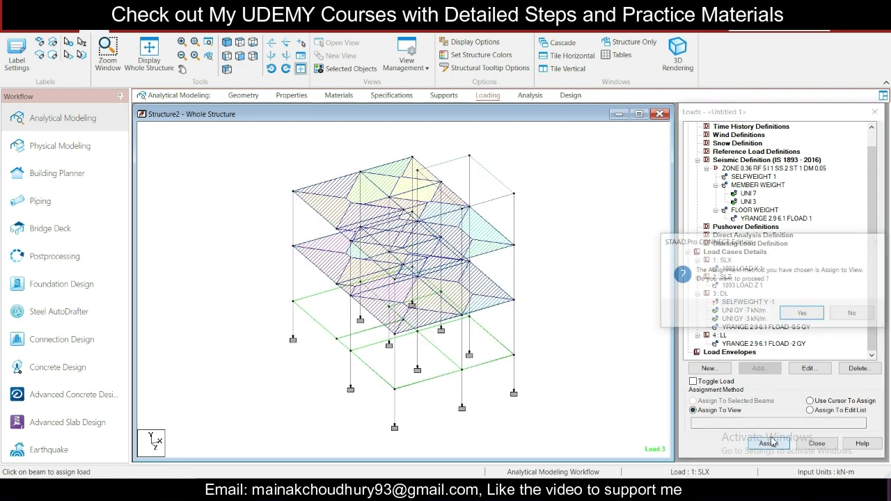
left_click(792, 312)
left_click(797, 304)
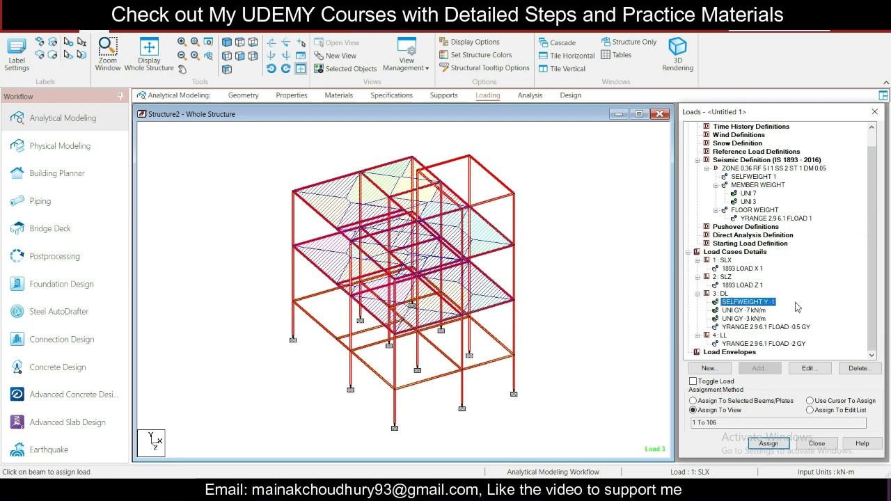
Step: Review the DL and LL floor load entries, including the range and pressure settings of the LL floor load
left_click(789, 327)
left_click(791, 344)
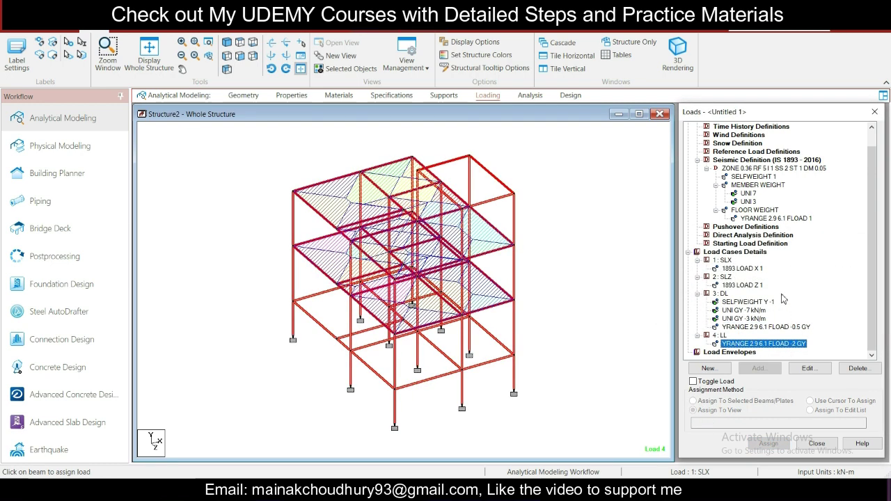
left_click(807, 368)
left_click(636, 118)
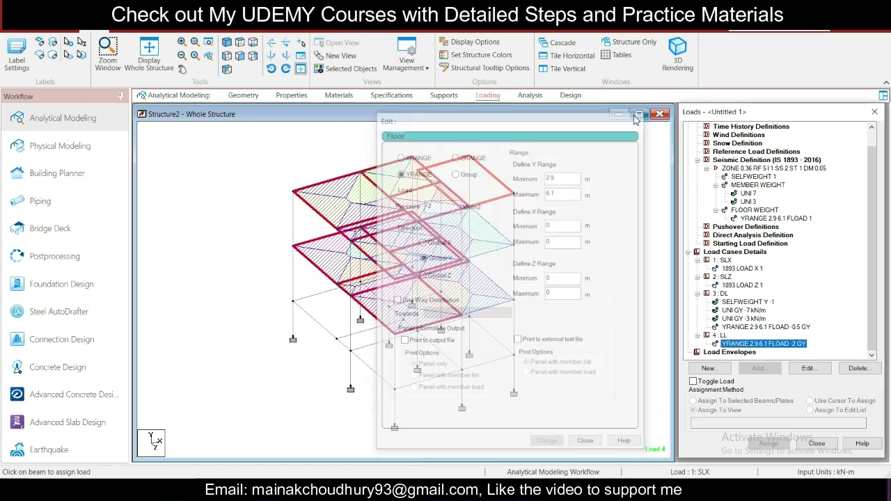
Step: Add a Perform Analysis command with the No Print option to the analysis commands
left_click(283, 33)
left_click(22, 55)
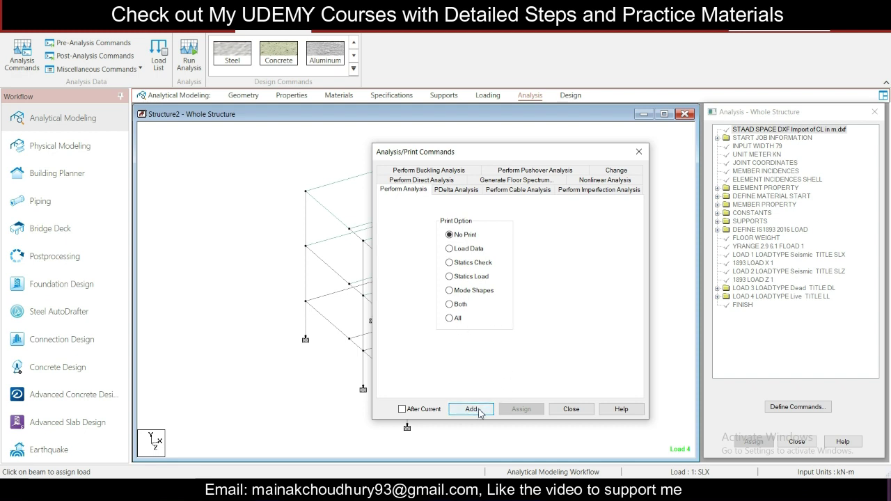
left_click(478, 410)
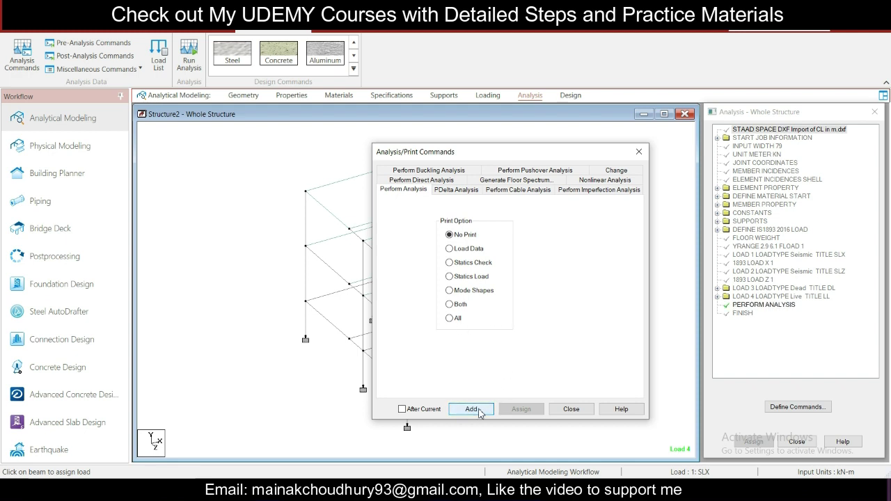
left_click(639, 152)
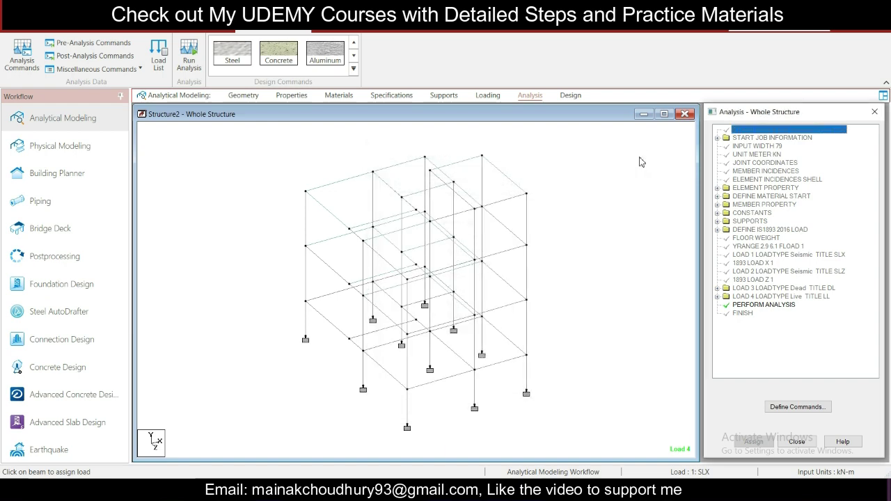
Step: Open the concrete design commands and delete the PERFORM ANALYSIS command from the structure's command list
left_click(278, 61)
left_click(828, 128)
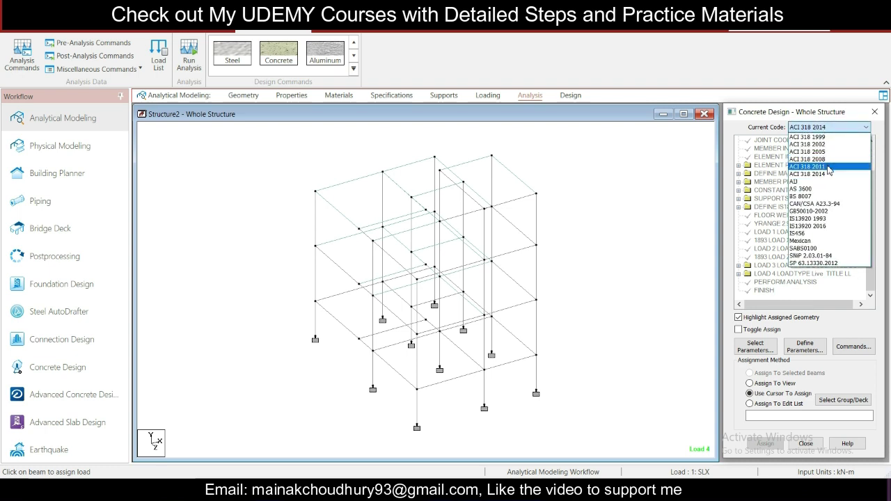
left_click(787, 284)
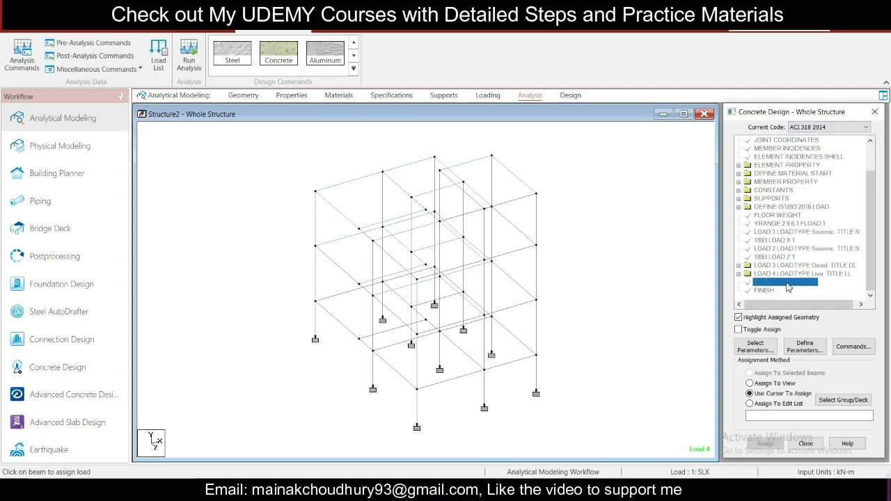
right_click(787, 284)
left_click(808, 302)
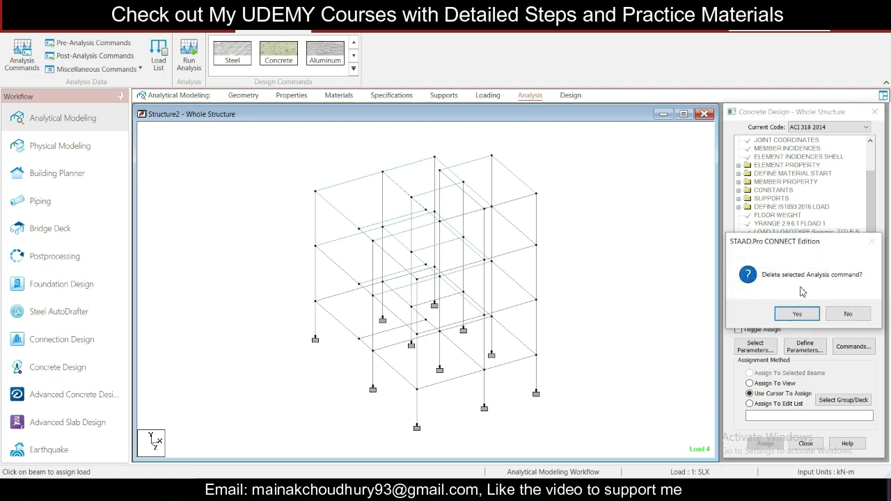
left_click(799, 313)
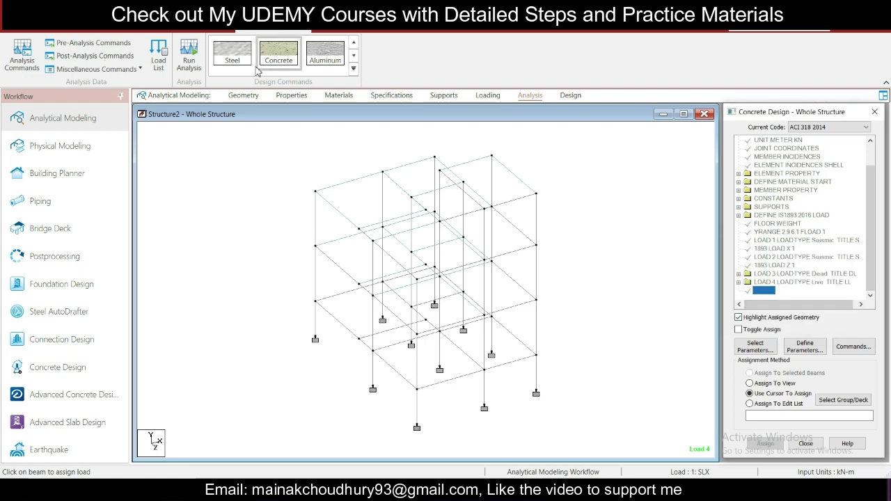
Step: Set the current concrete design code to IS456 and add a Perform Analysis command with the No Print option
left_click(825, 126)
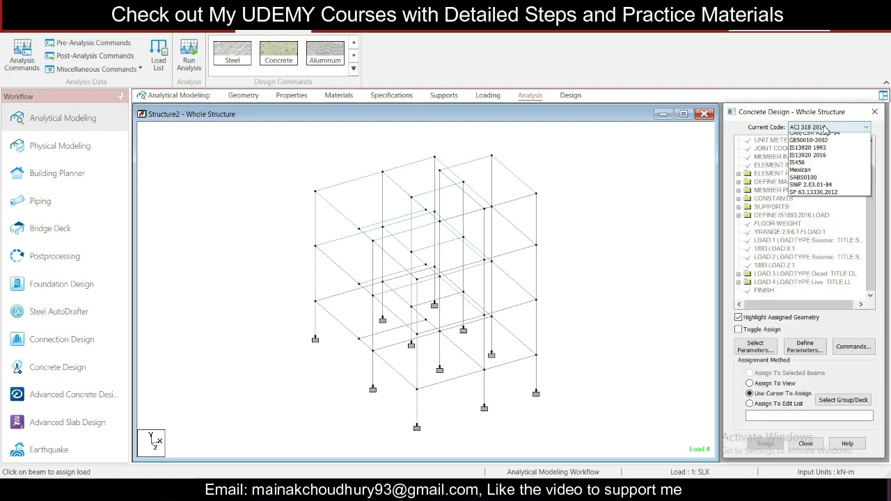
left_click(837, 233)
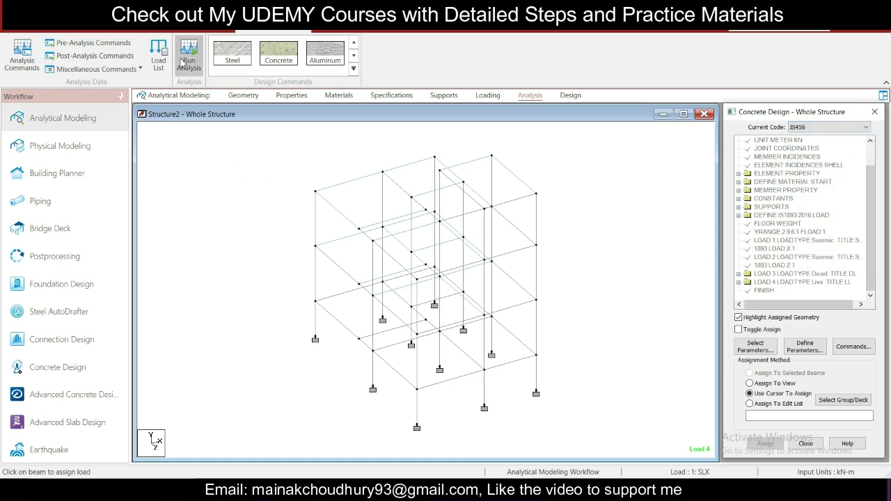
left_click(21, 55)
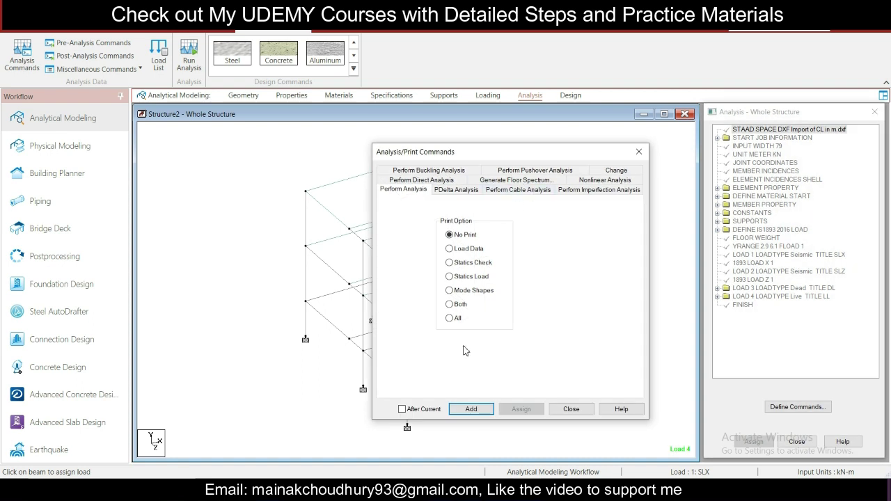
left_click(486, 412)
left_click(575, 410)
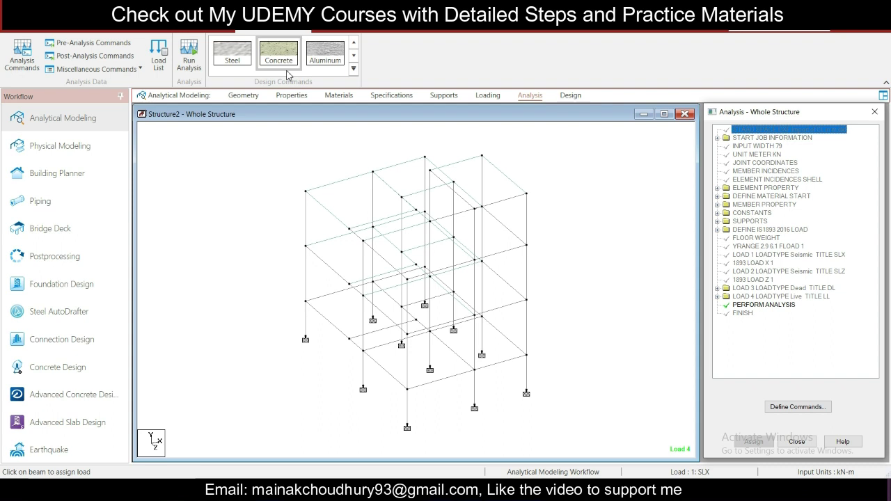
Step: Save the modified structure, run the analysis, finish with Stay in Modeling Mode selected, and leave the program for the desktop
left_click(188, 56)
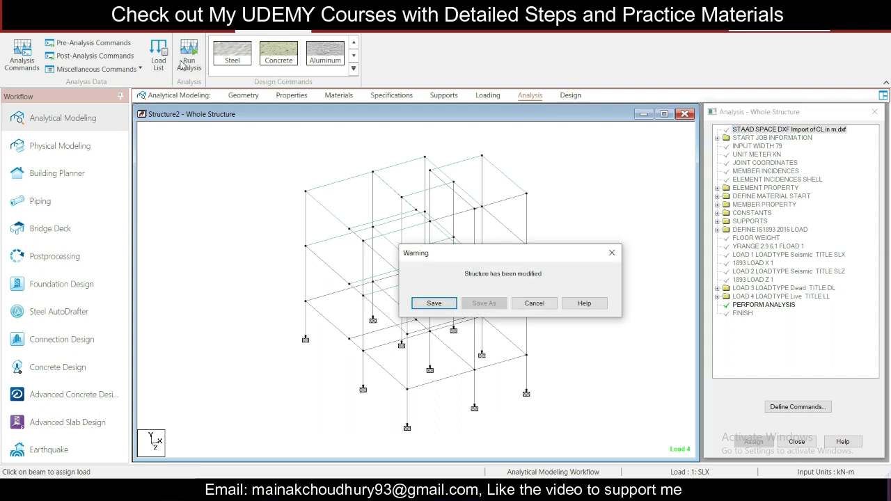
left_click(434, 303)
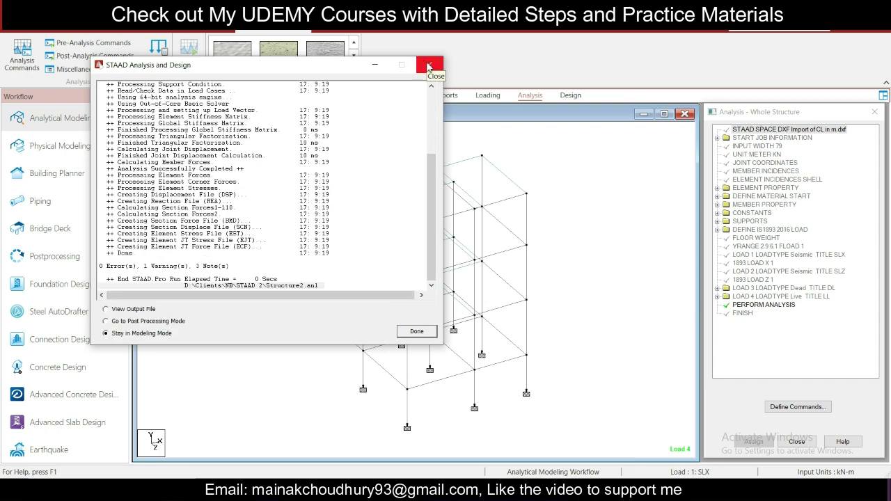
left_click(416, 331)
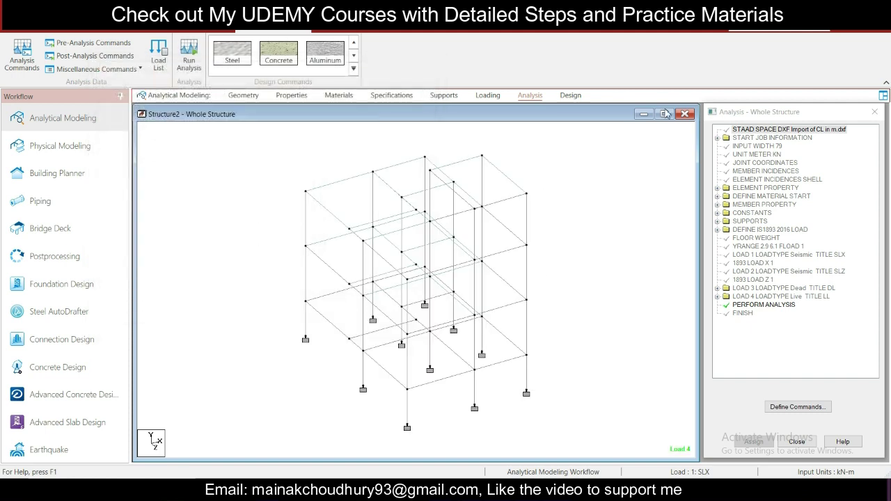
key("alt+F4")
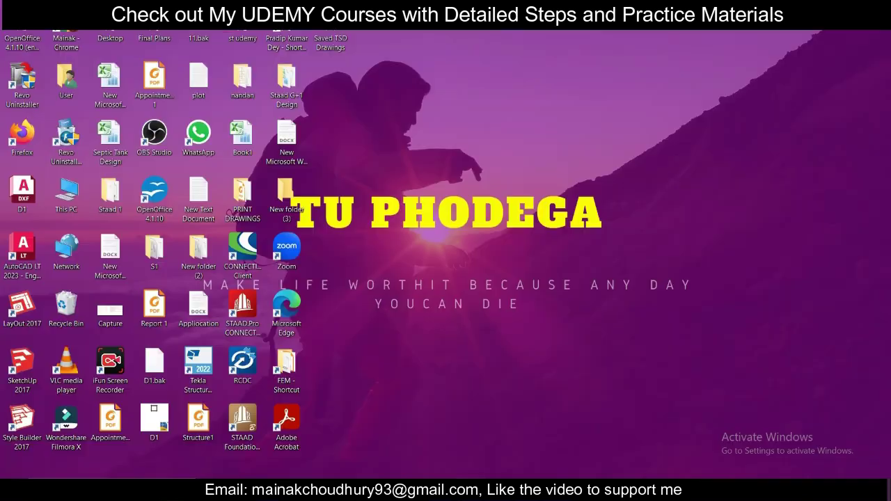
right_click(520, 206)
right_click(552, 180)
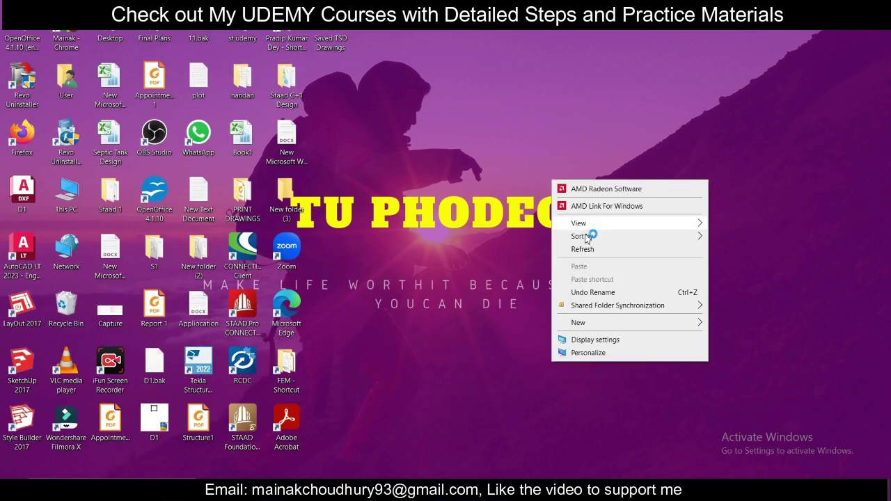
right_click(588, 247)
left_click(617, 315)
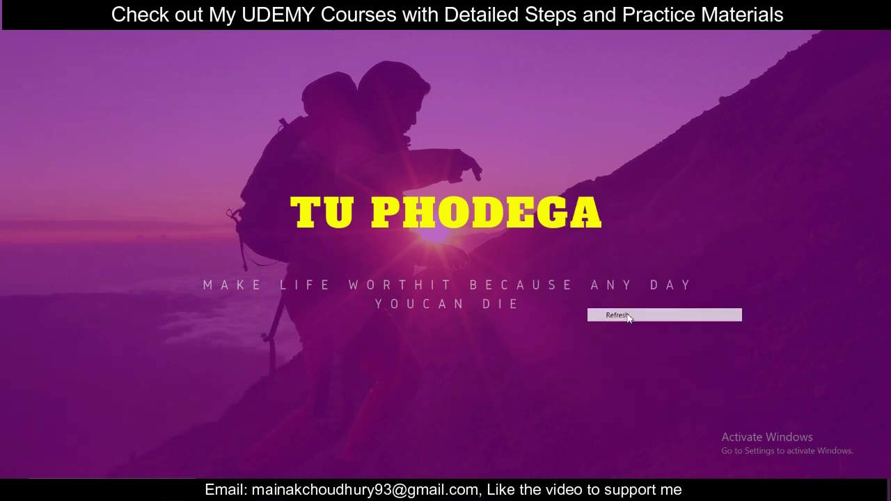
Step: Launch RCDC with the STAAD Advanced Concrete Design license selection
key("super+s")
type("rcdc")
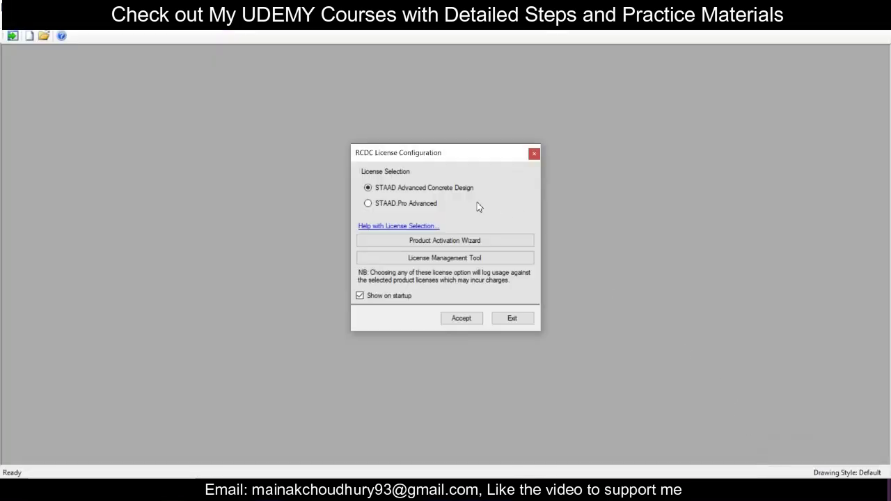
left_click(461, 318)
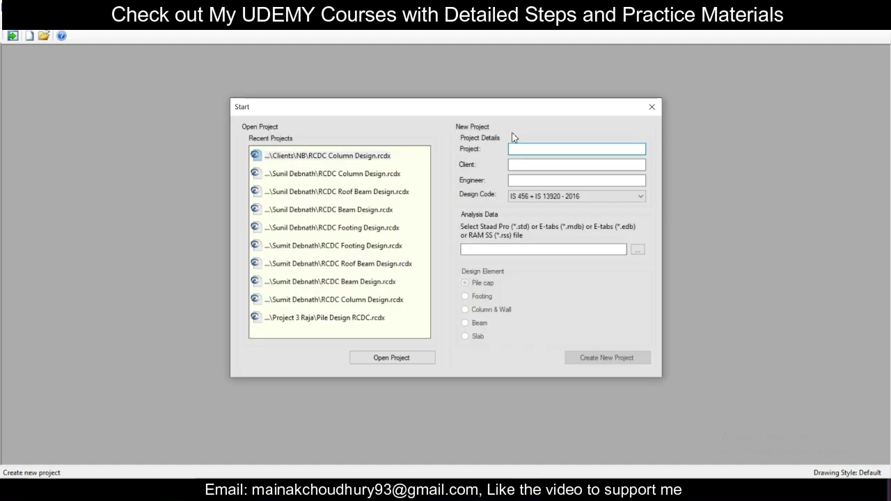
Step: Fill in the new project's Project, Client and Engineer details with a "-" placeholder each
type("-")
left_click(517, 164)
type("-")
left_click(523, 181)
type("-")
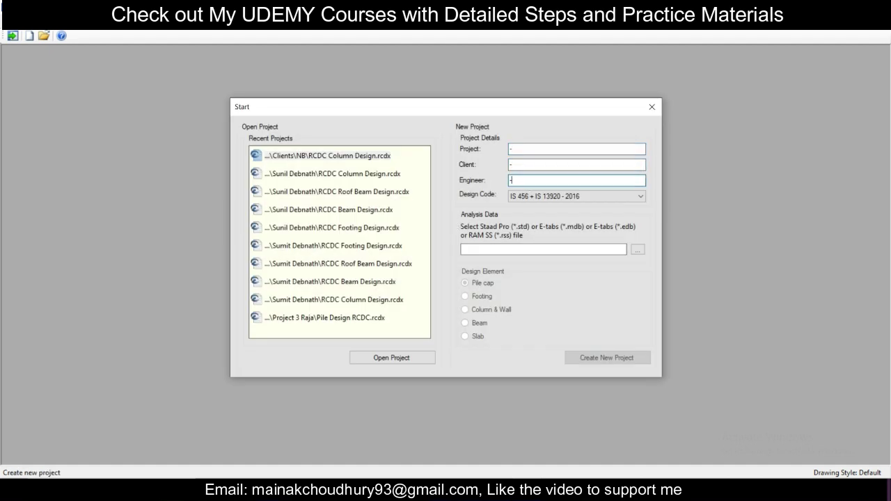
Step: Create a Column & Wall design project using Structure2 from the STAAD 2 folder as the analysis data
left_click(636, 250)
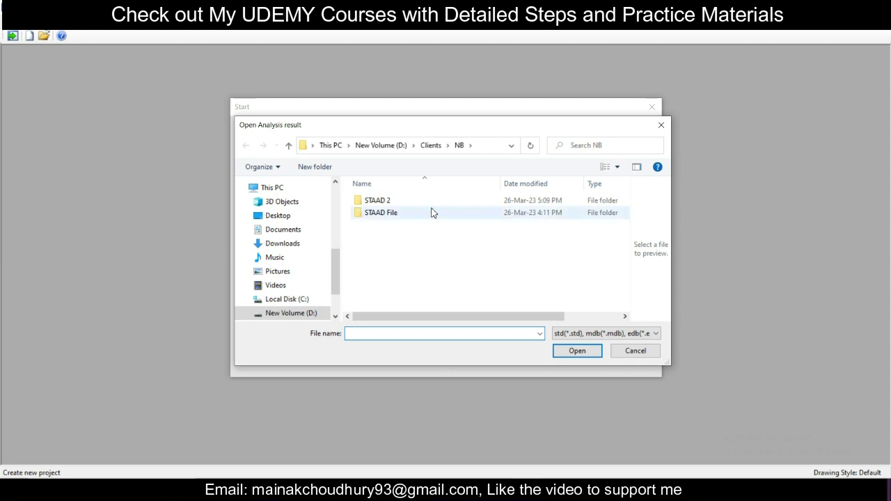
double_click(433, 201)
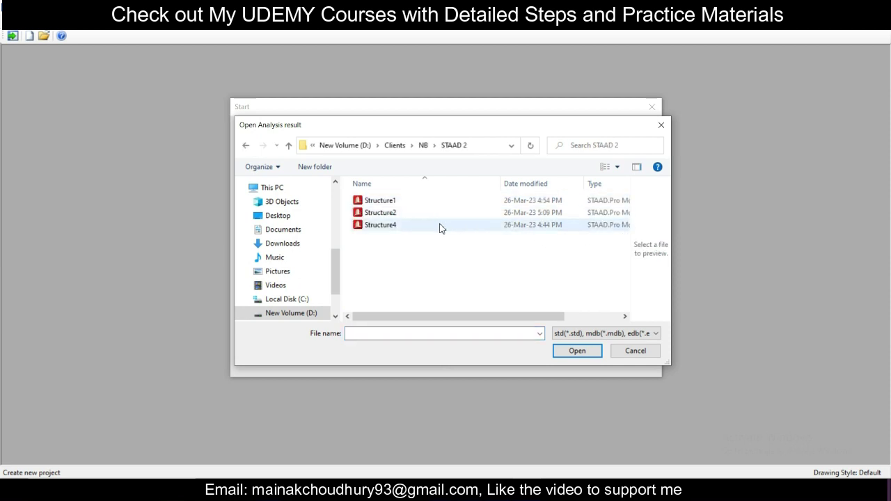
left_click(439, 226)
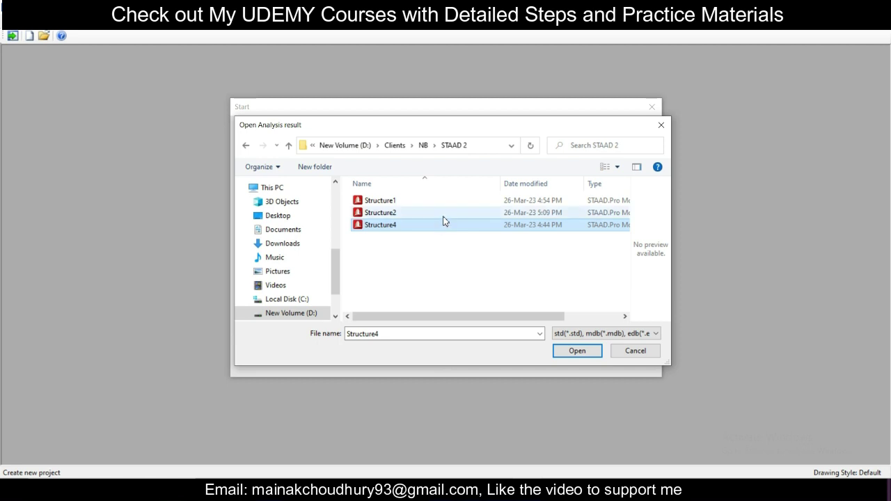
left_click(443, 217)
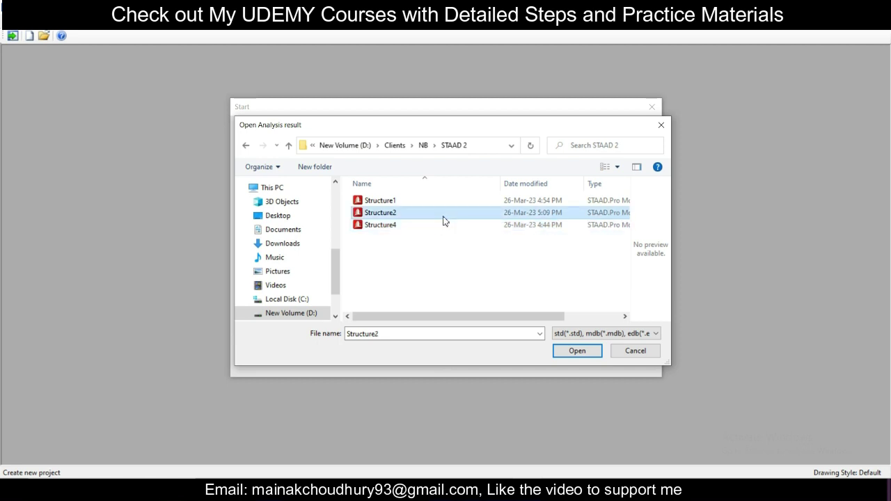
left_click(577, 351)
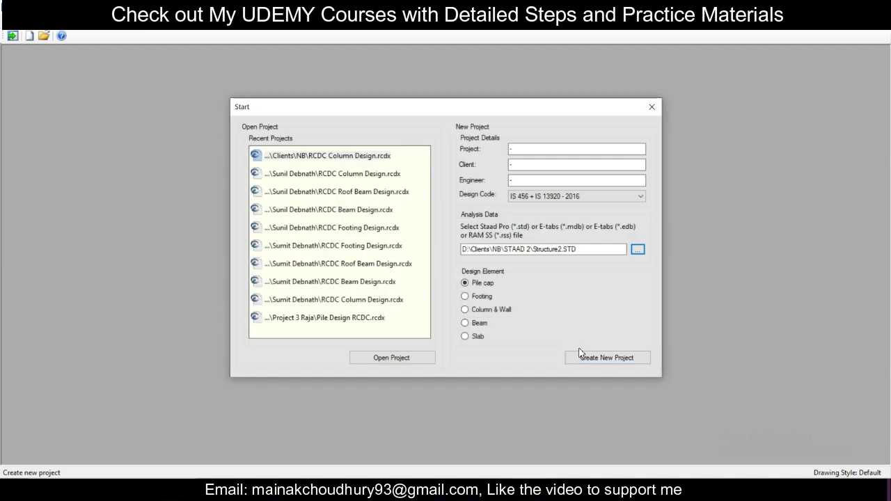
left_click(491, 310)
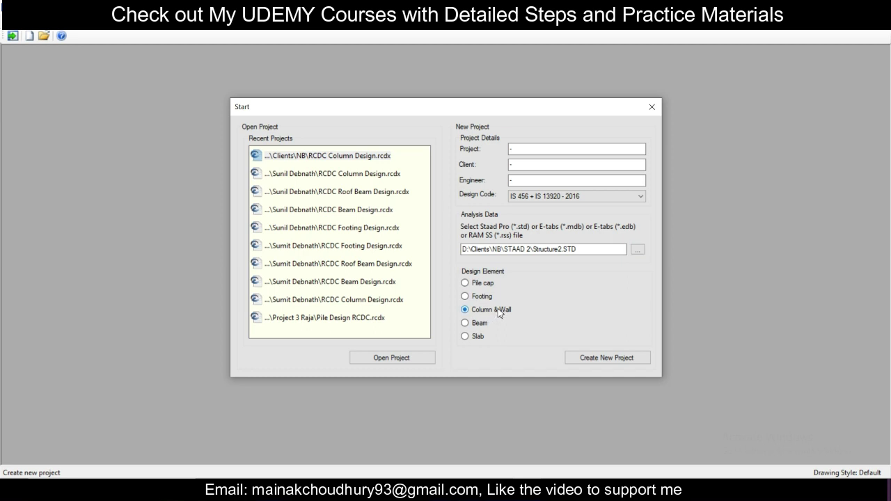
left_click(608, 358)
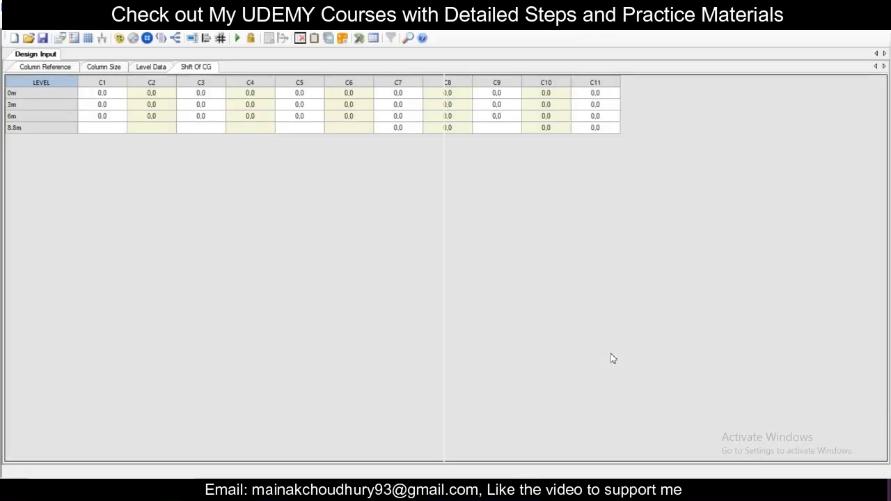
scroll(674, 133, "up", 3)
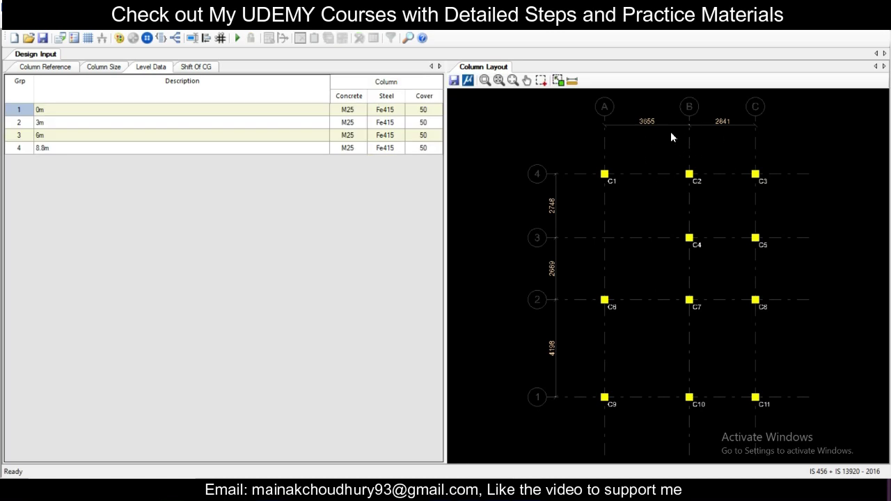
scroll(672, 135, "down", 3)
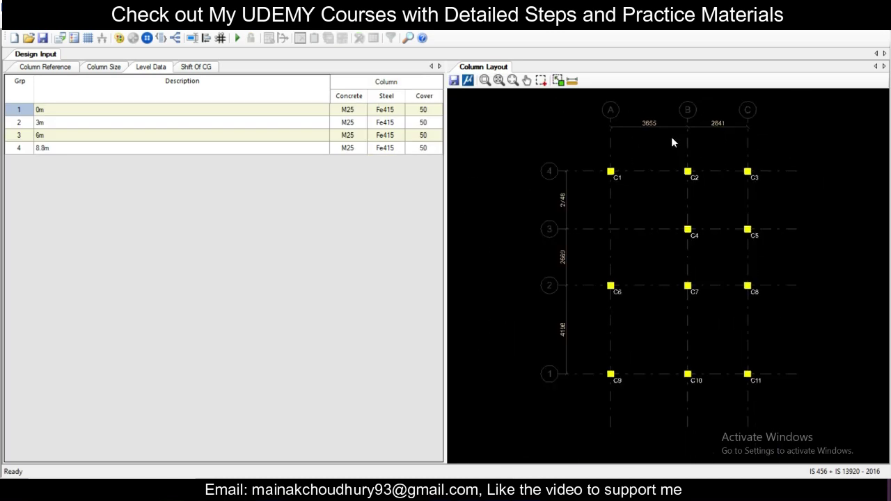
scroll(671, 136, "up", 3)
scroll(670, 138, "down", 3)
scroll(671, 144, "up", 1)
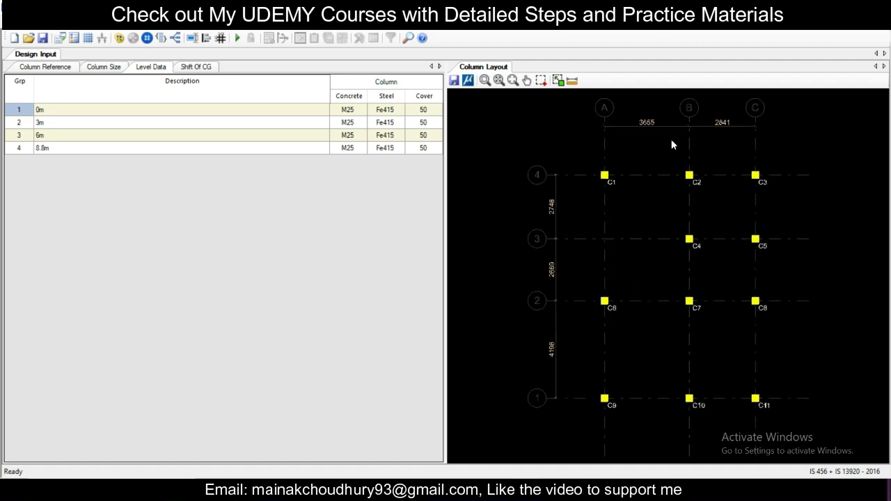
Step: Enable Ductile Design with Consider Beam Shear in the column Design Settings
left_click(33, 30)
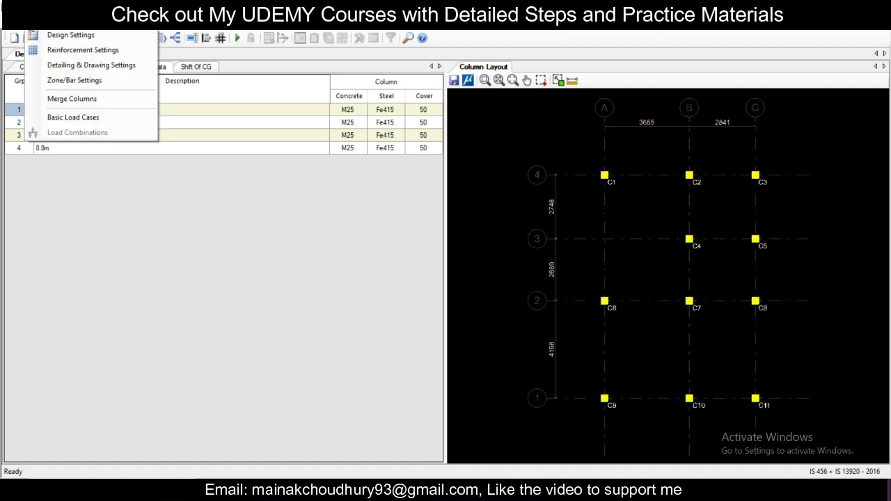
left_click(78, 36)
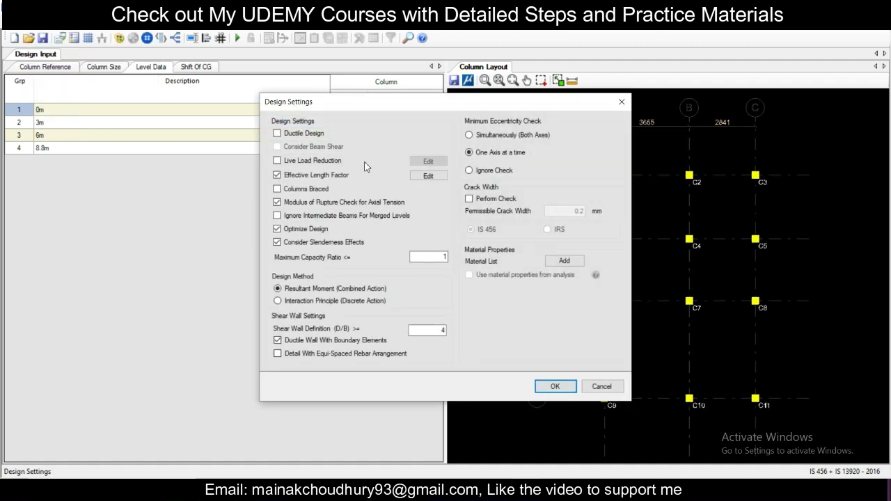
left_click(557, 383)
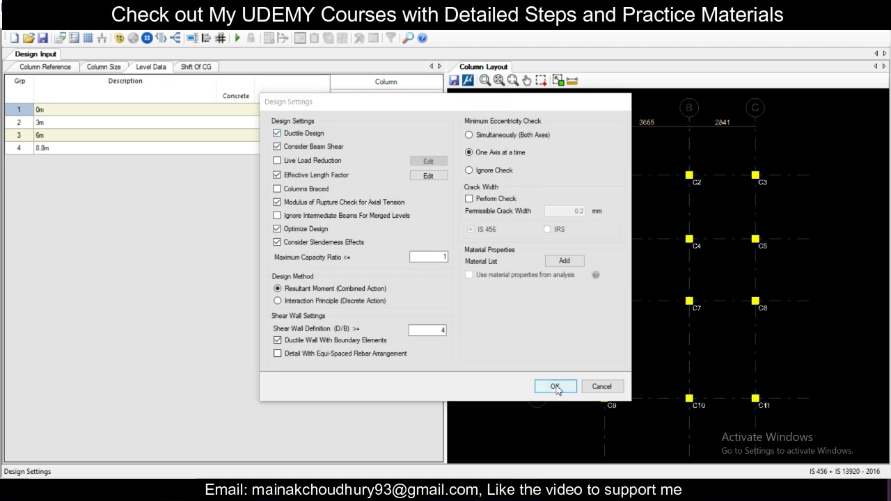
Step: Start the column design and assign load type Earthquake X to SLX and Earthquake Z to SLZ
left_click(236, 38)
left_click(403, 141)
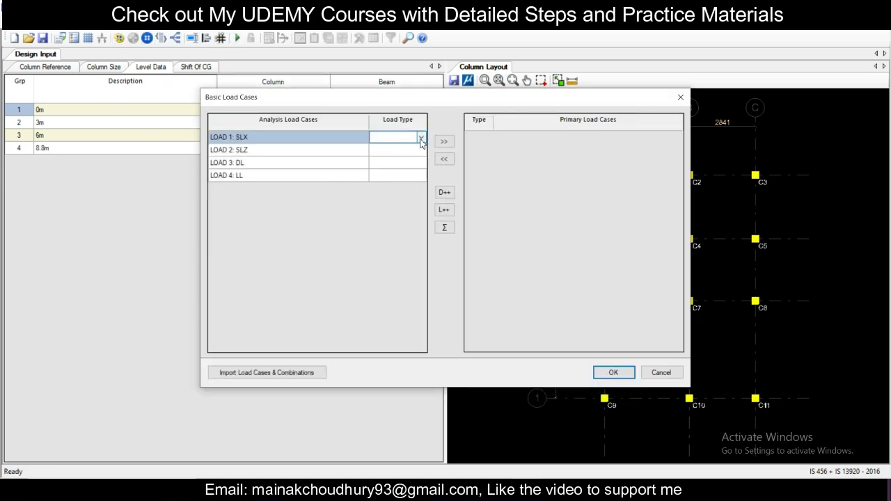
left_click(419, 137)
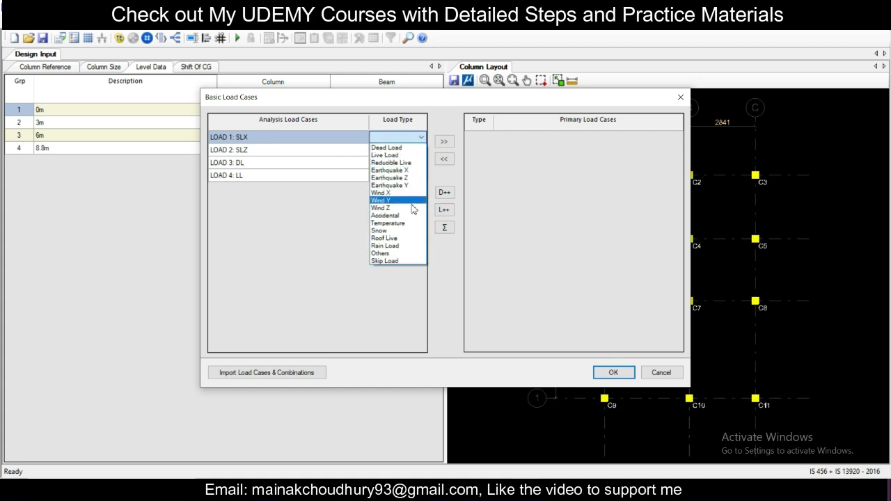
left_click(409, 171)
left_click(416, 150)
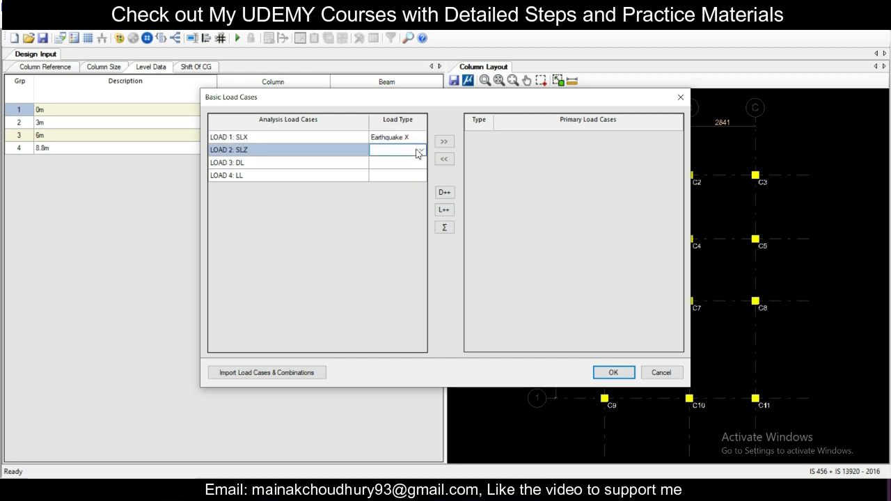
left_click(421, 151)
left_click(406, 191)
Step: Assign Dead Load to DL and Live Load to LL, and adopt all four analysis cases as primary load cases
left_click(418, 162)
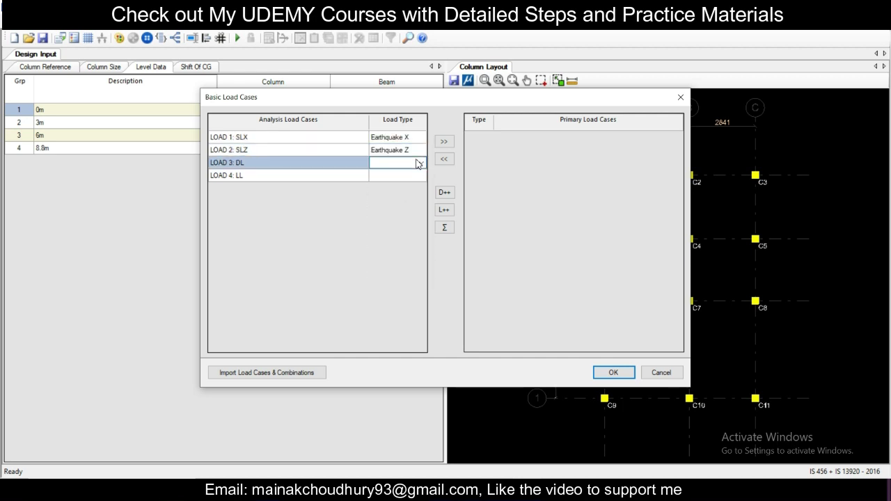
left_click(422, 163)
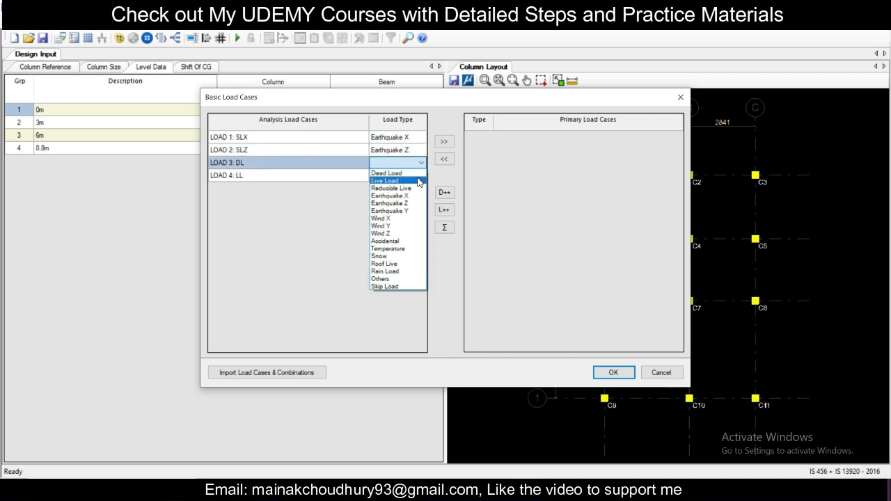
left_click(417, 173)
left_click(416, 175)
left_click(421, 175)
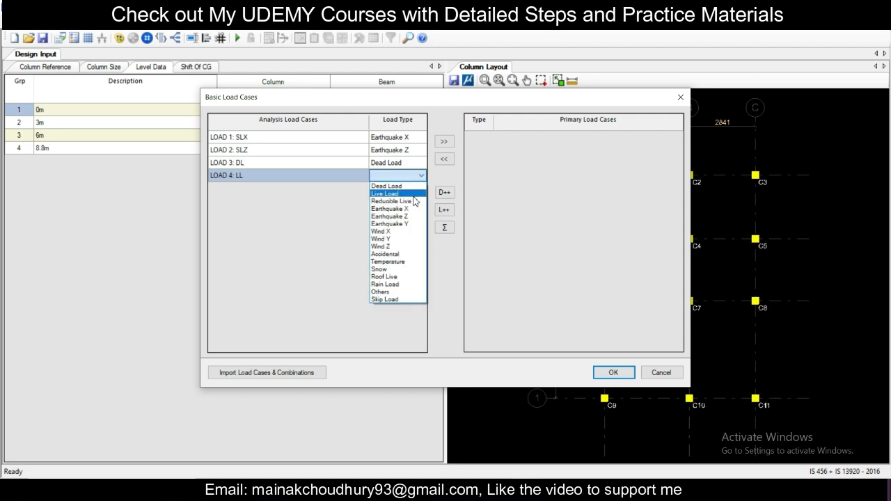
left_click(413, 194)
left_click_drag(324, 172, 432, 141)
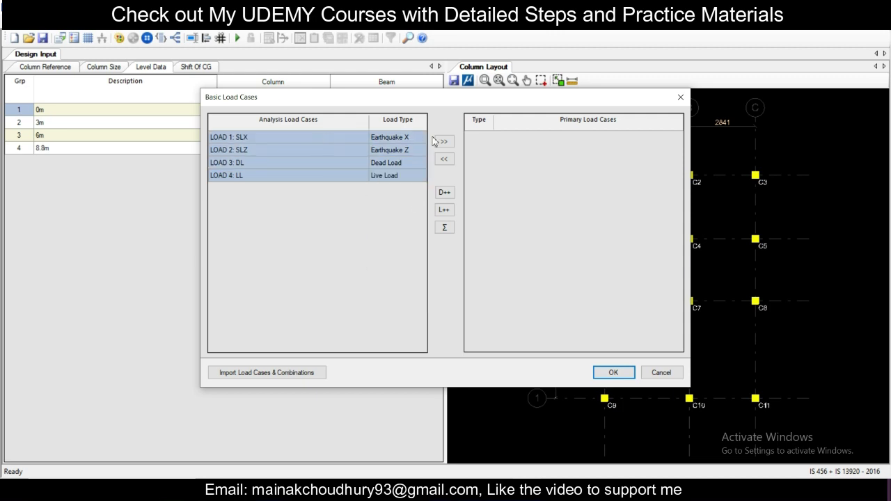
left_click(439, 141)
left_click(613, 373)
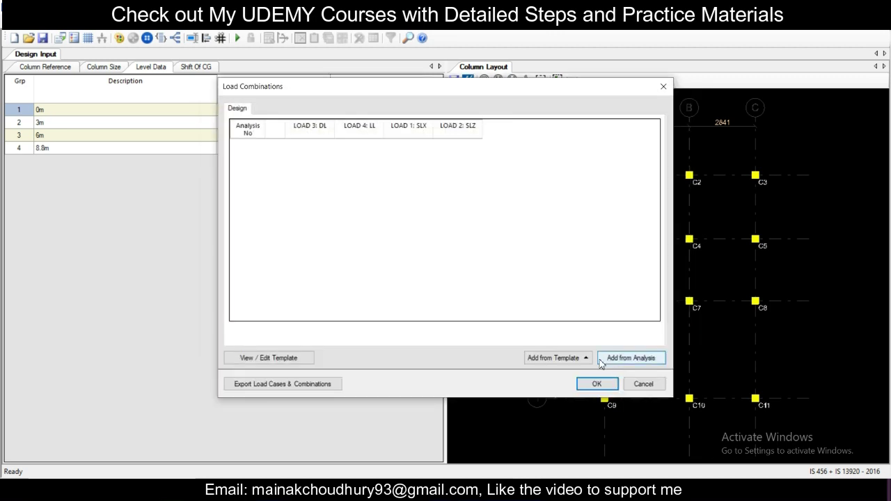
Step: Add the design load combinations from the template and run the column design, dismissing its failure report
left_click(564, 361)
left_click(567, 324)
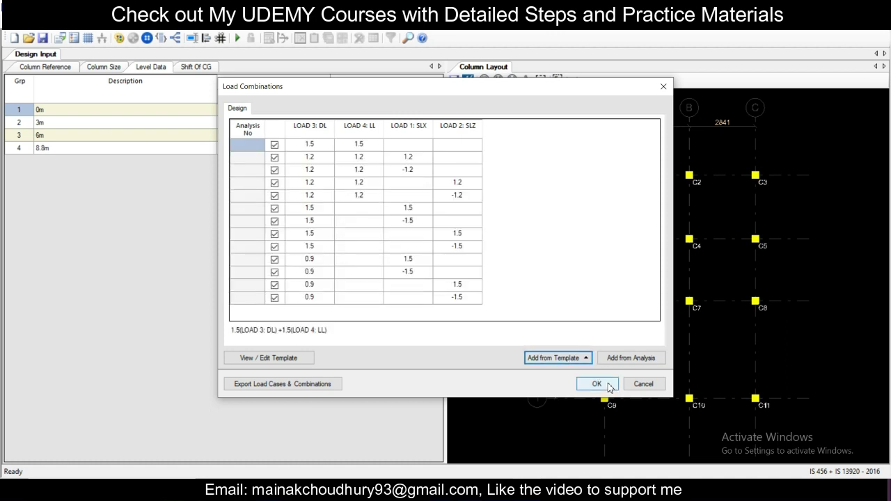
left_click(596, 384)
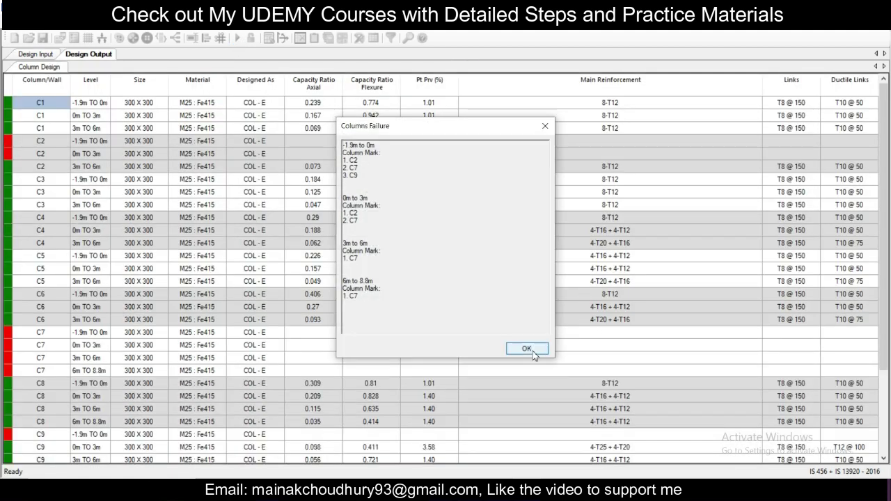
left_click(526, 348)
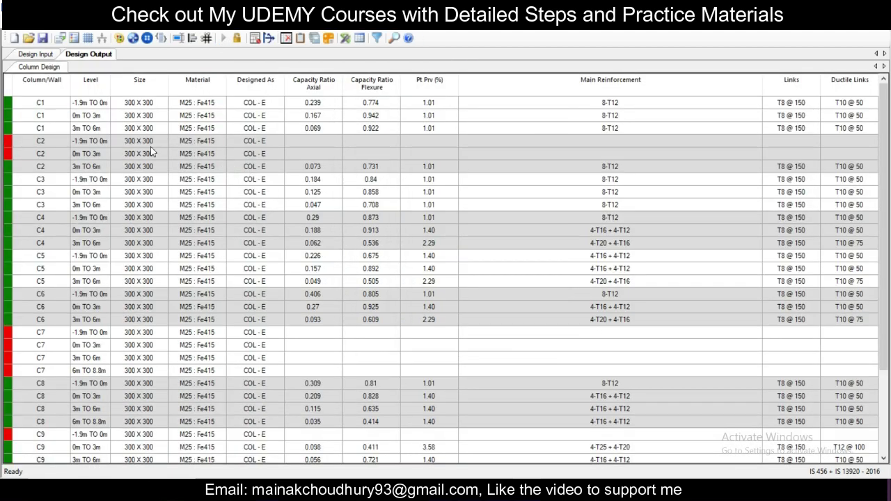
Step: Open column C2 for redesign over its full height and set the column steel at -1.9m to 0m to Fe550
scroll(150, 148, "down", 3)
scroll(151, 149, "up", 3)
left_click(143, 146)
right_click(143, 147)
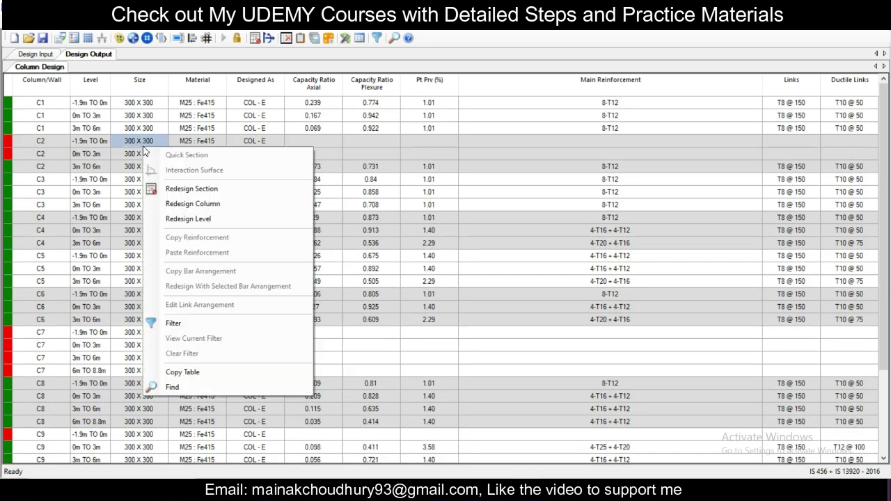
left_click(226, 201)
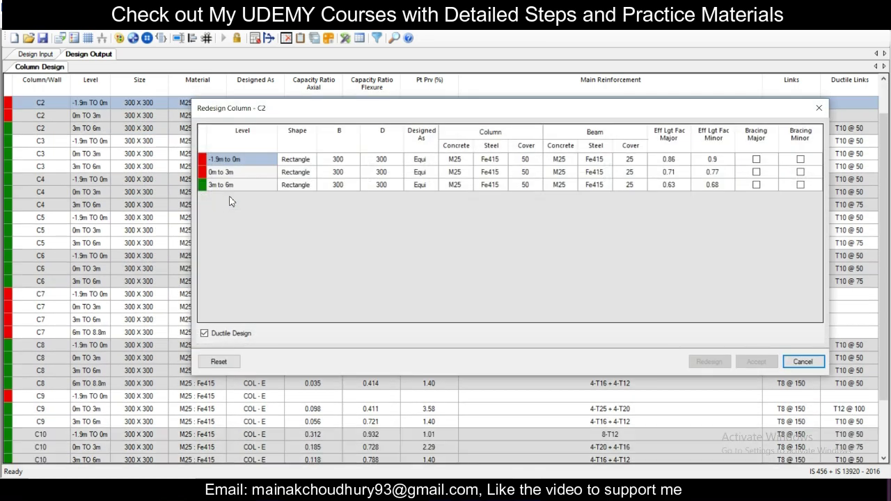
left_click(490, 159)
left_click(501, 158)
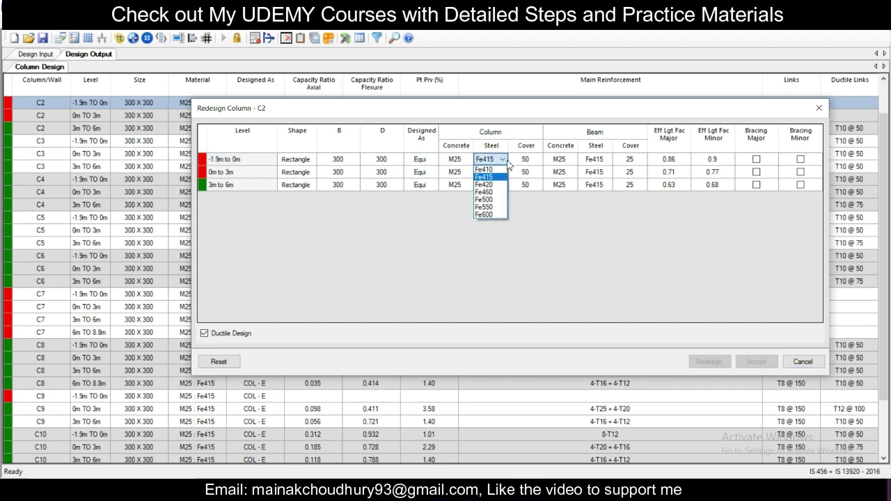
left_click(490, 208)
Step: Set C2's column steel to Fe550 at the 0m to 3m and 3m to 6m levels and redesign the column
left_click(490, 172)
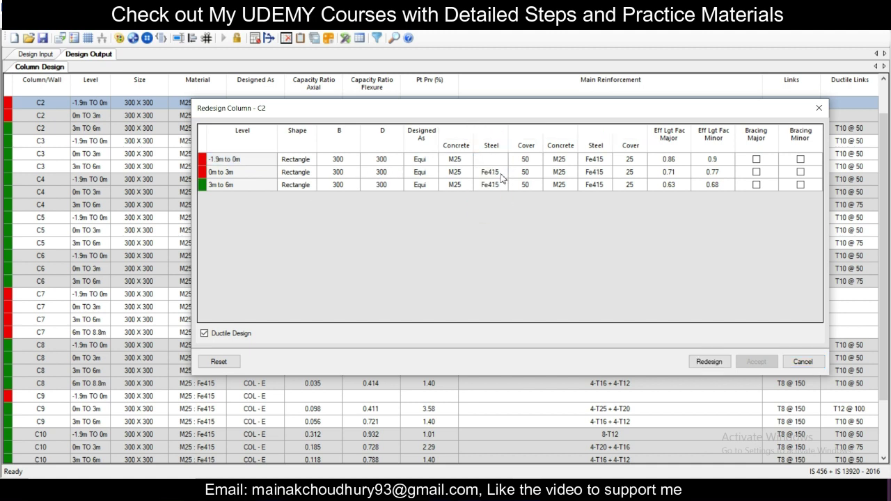
left_click(501, 172)
left_click(483, 218)
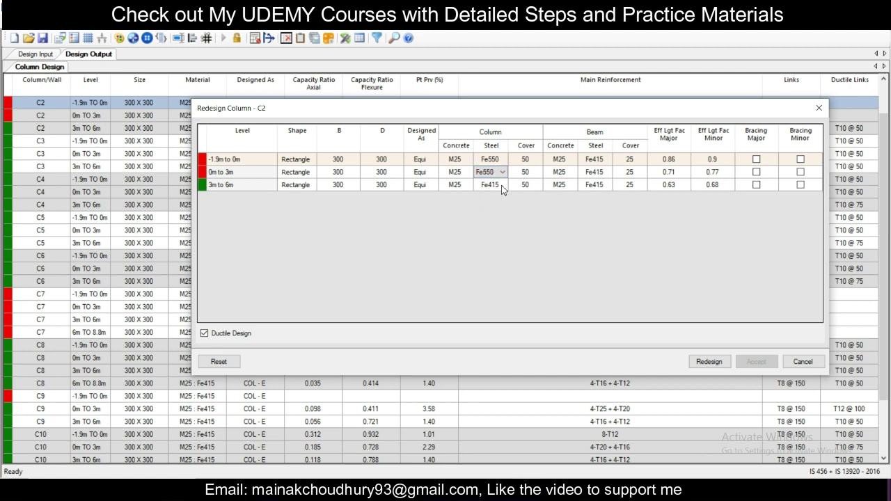
left_click(490, 185)
left_click(502, 184)
left_click(494, 232)
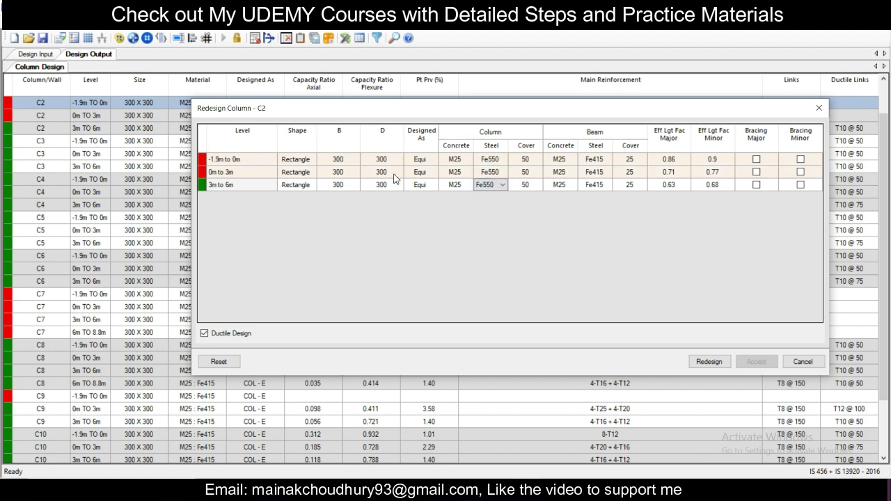
left_click(352, 163)
left_click(707, 361)
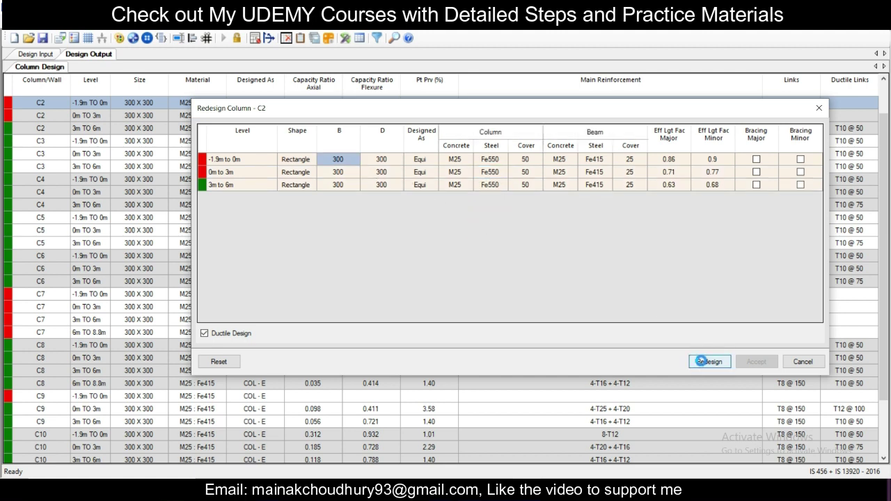
left_click(498, 294)
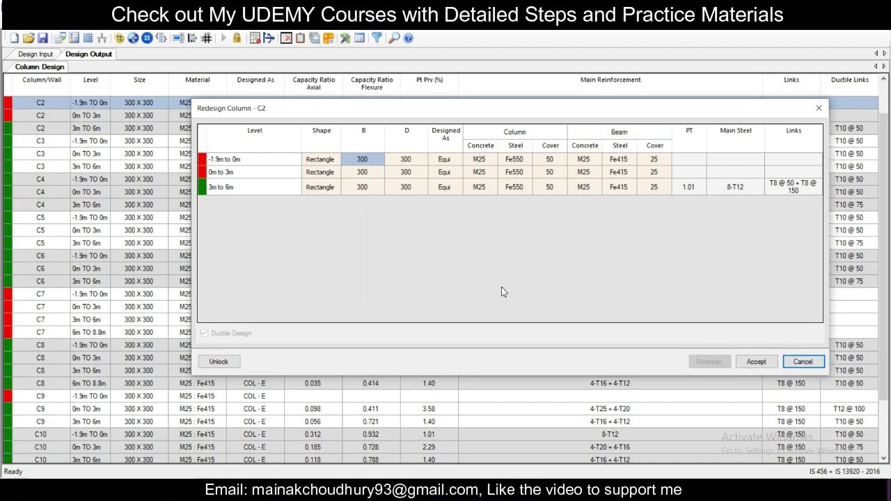
Step: Unlock C2's redesign data and set dimension B to 350 mm at all three levels
left_click(368, 159)
left_click(221, 359)
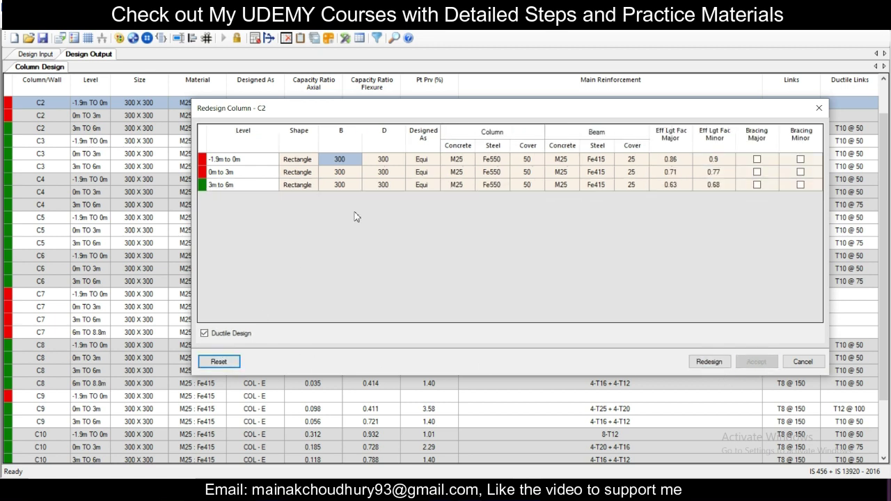
left_click(354, 162)
type("35")
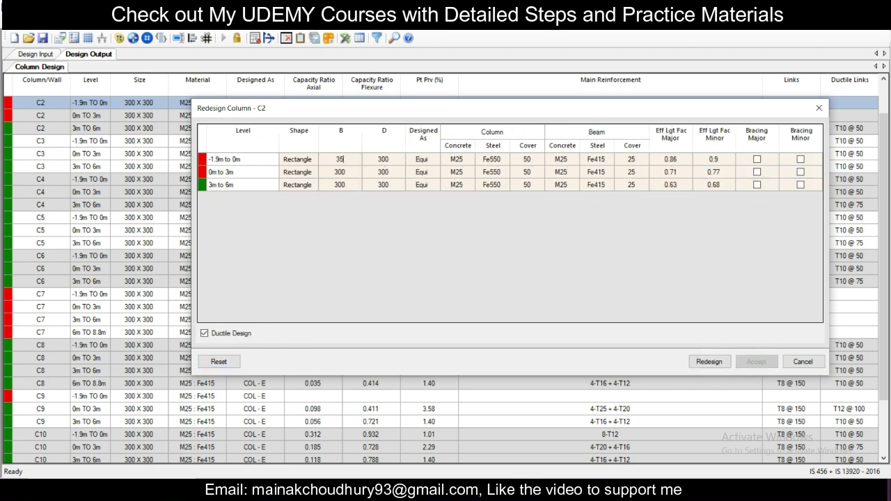
left_click(354, 173)
type("3")
key("ctrl+c")
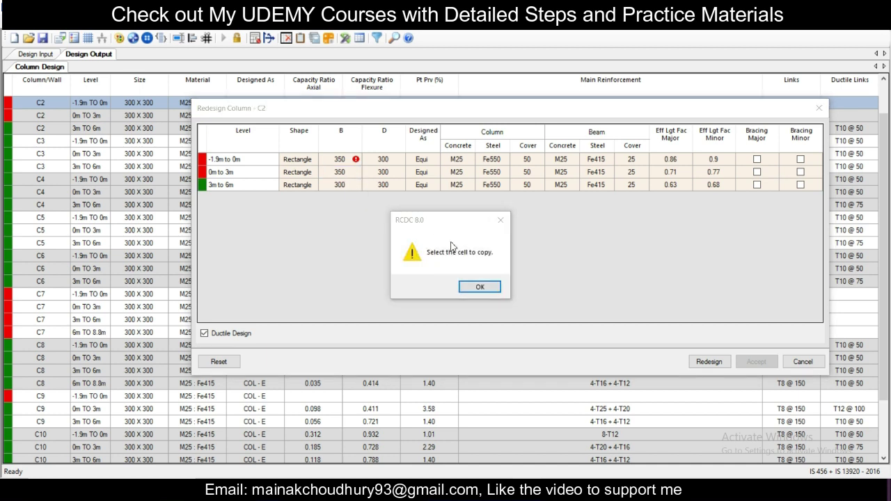
left_click(479, 287)
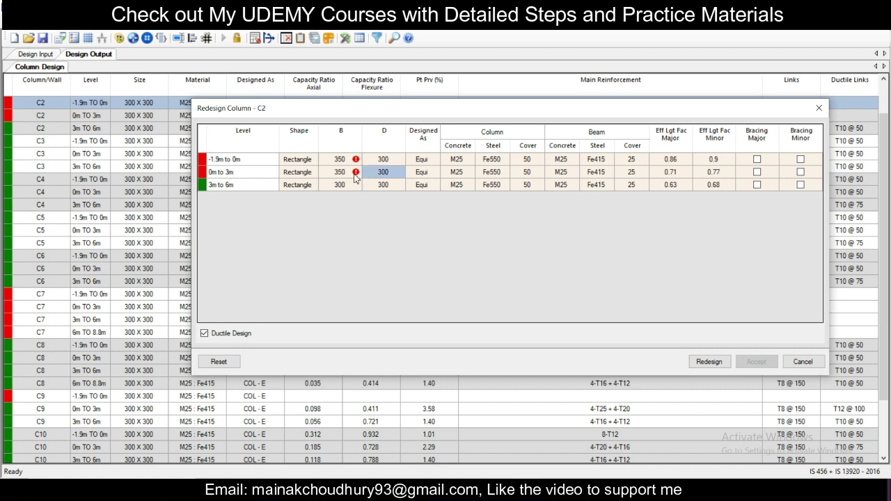
left_click(354, 174)
left_click(345, 185)
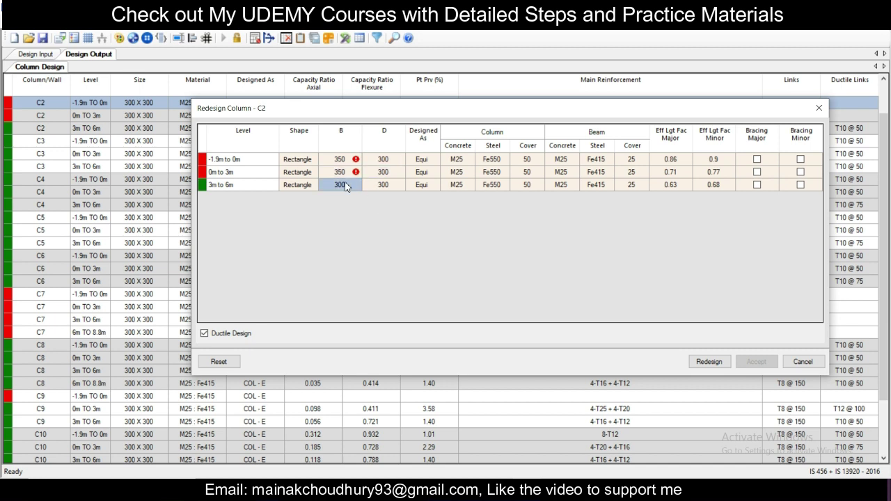
key("ctrl+v")
Step: Set C2's dimension D to 350 mm at all three levels and redesign the column
left_click(383, 186)
key("ctrl+v")
left_click(382, 172)
key("ctrl+v")
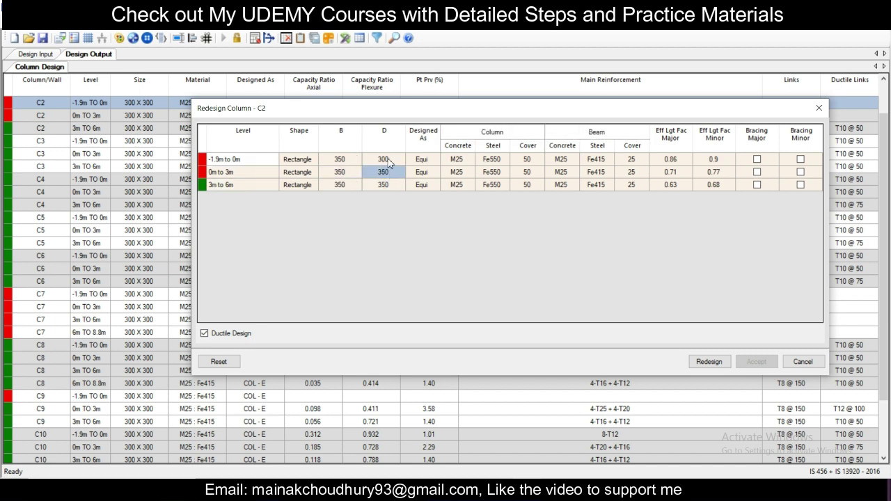
left_click(388, 160)
key("ctrl+v")
left_click(711, 360)
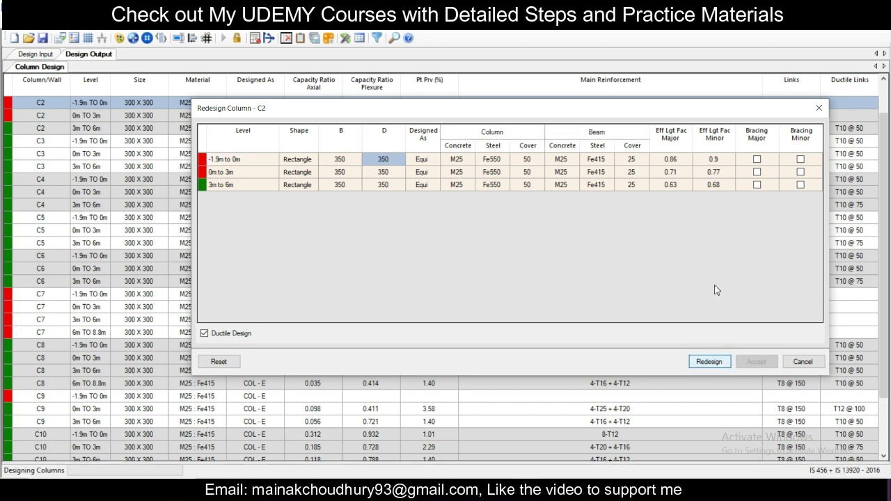
left_click(496, 287)
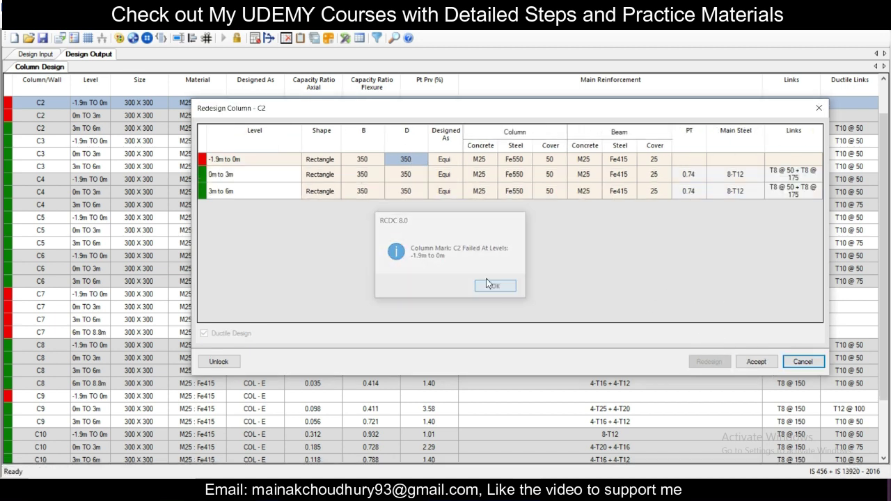
Step: Unlock C2's redesign data and set B and D to 400 mm at the -1.9m to 0m level
left_click(374, 162)
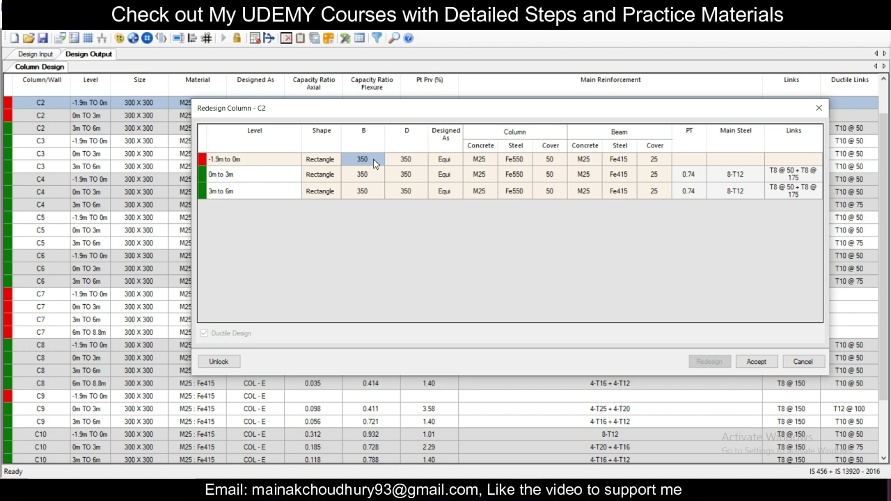
left_click(219, 361)
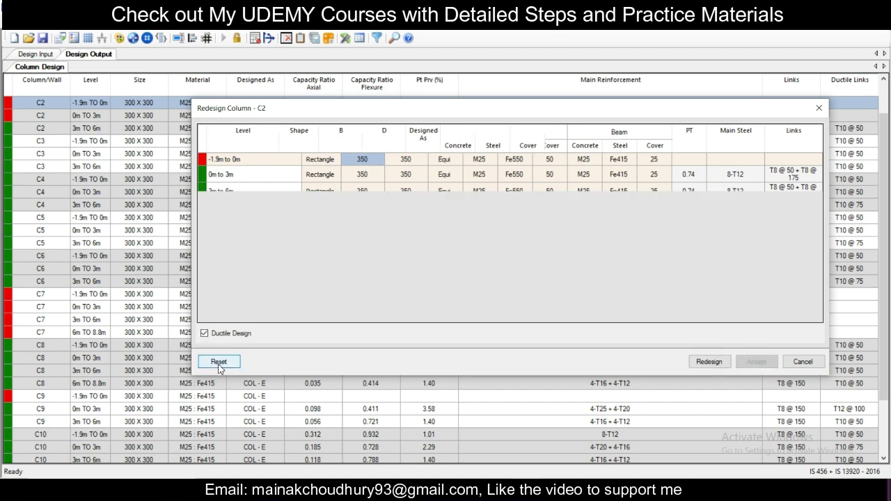
left_click(353, 161)
key("ctrl+c")
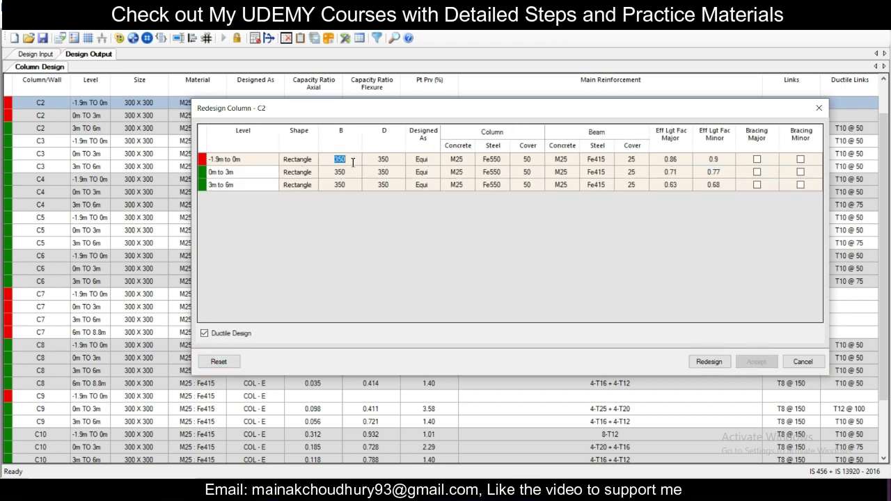
type("400")
left_click(373, 163)
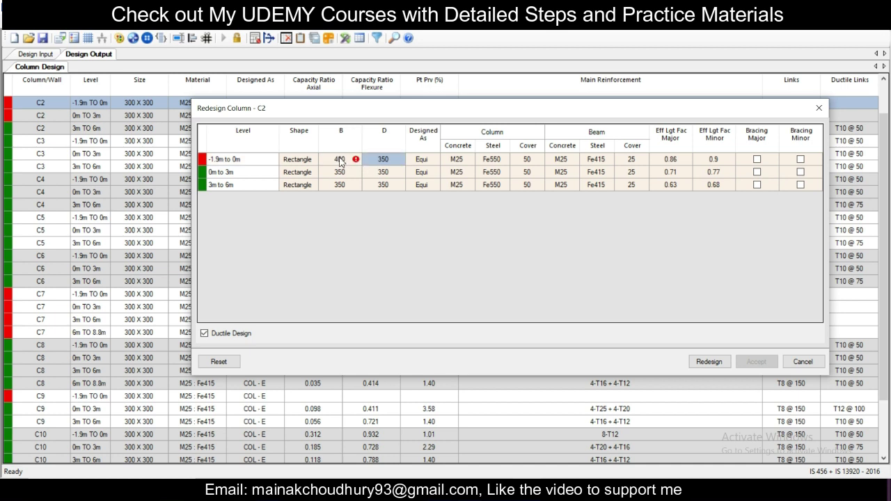
left_click(341, 161)
left_click(371, 159)
type("400")
Step: Set C2's B and D to 400 mm at the 0m to 3m and 3m to 6m levels, and accept the redesigned column
left_click(355, 173)
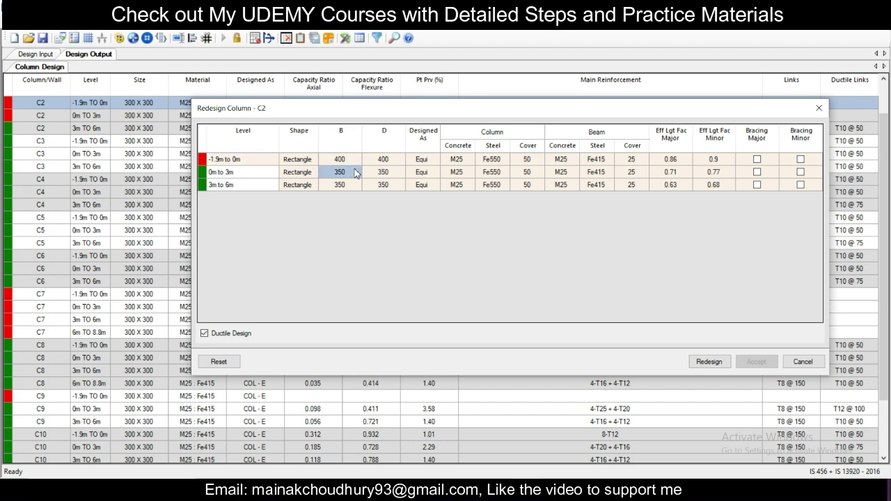
type("400")
left_click(384, 172)
type("400")
left_click(368, 185)
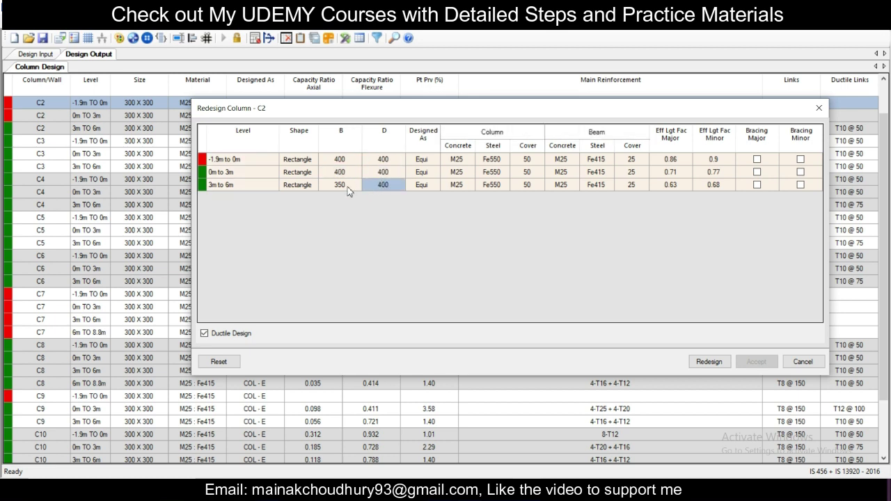
left_click(345, 186)
type("400")
left_click(708, 361)
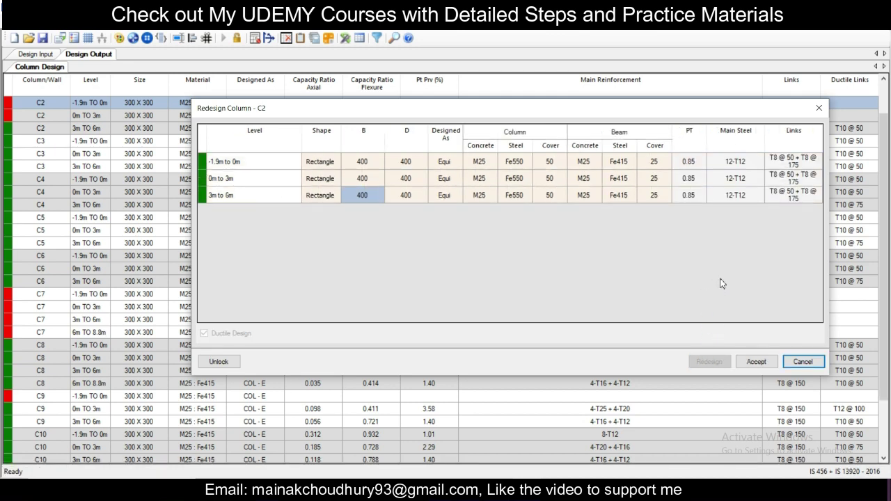
left_click(757, 362)
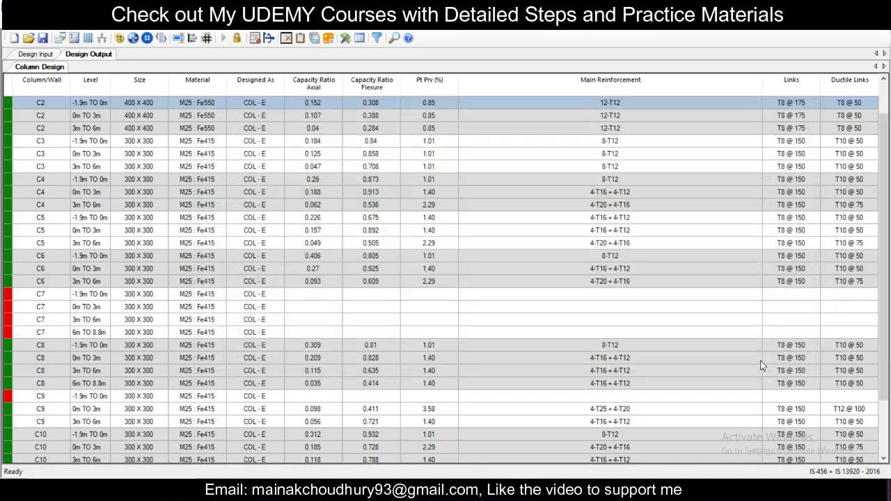
Step: Open the whole-column redesign data for the failing column C7
left_click(171, 181)
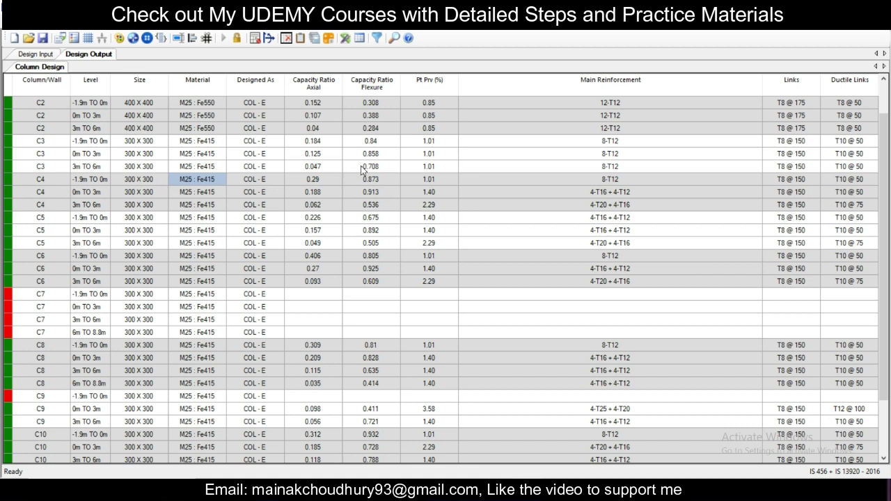
scroll(569, 241, "down", 1)
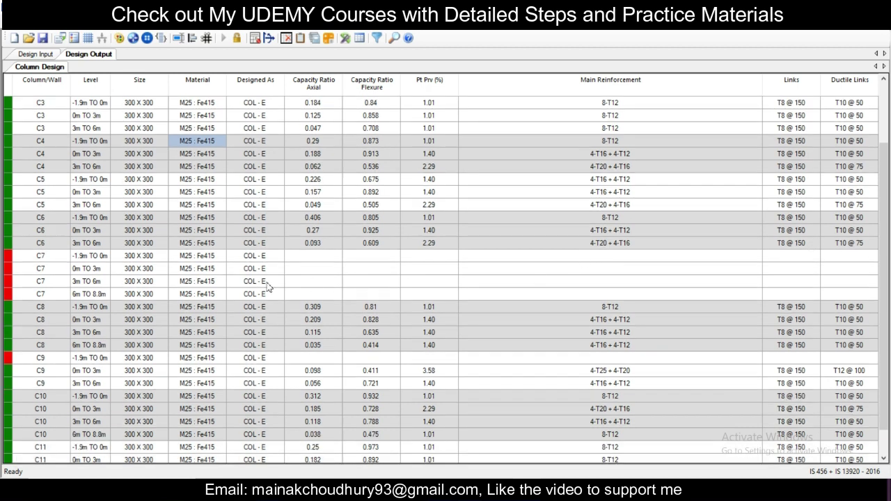
left_click(165, 270)
right_click(159, 273)
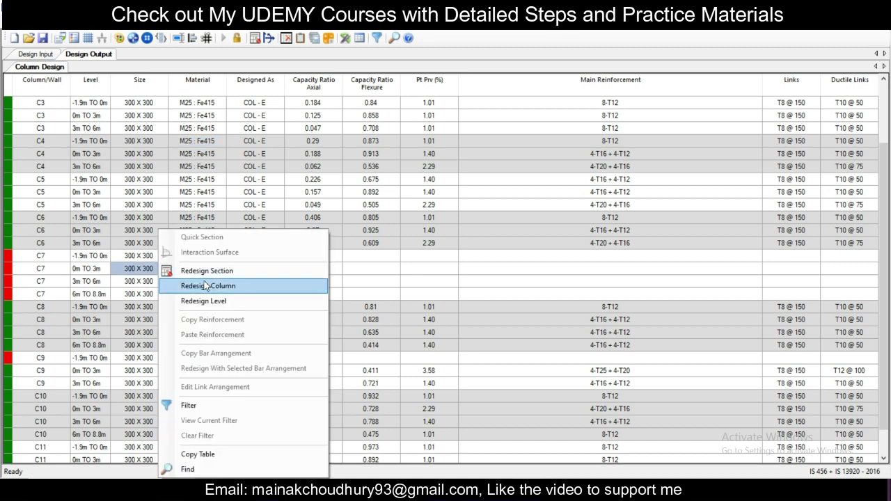
left_click(206, 284)
Step: Set C7's dimension B to 350 mm at all four levels
left_click(339, 161)
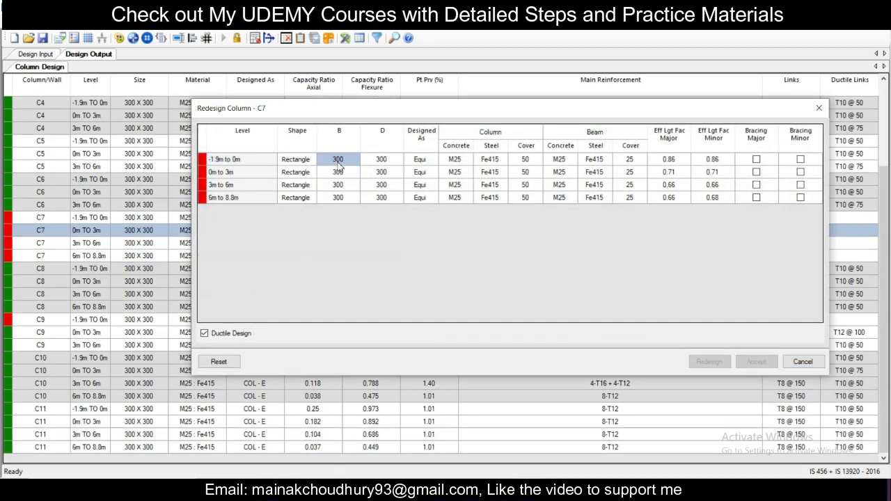
type("35")
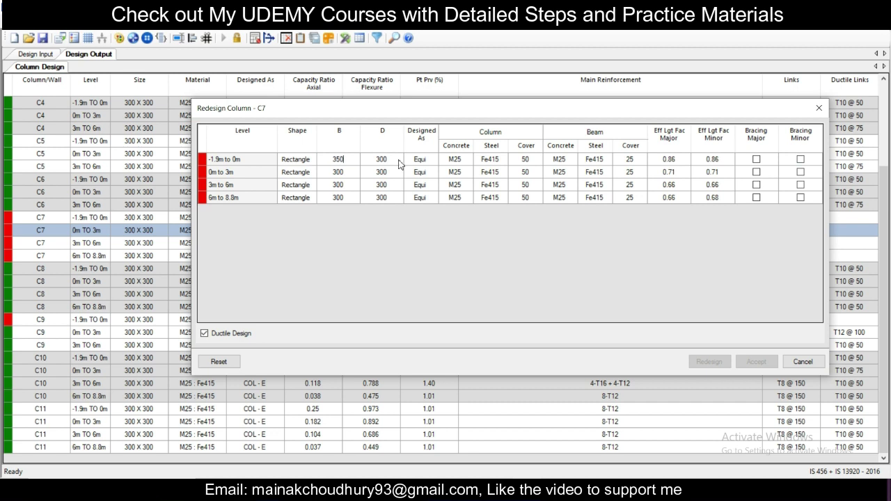
type("0")
key("Return")
left_click(343, 163)
left_click(344, 173)
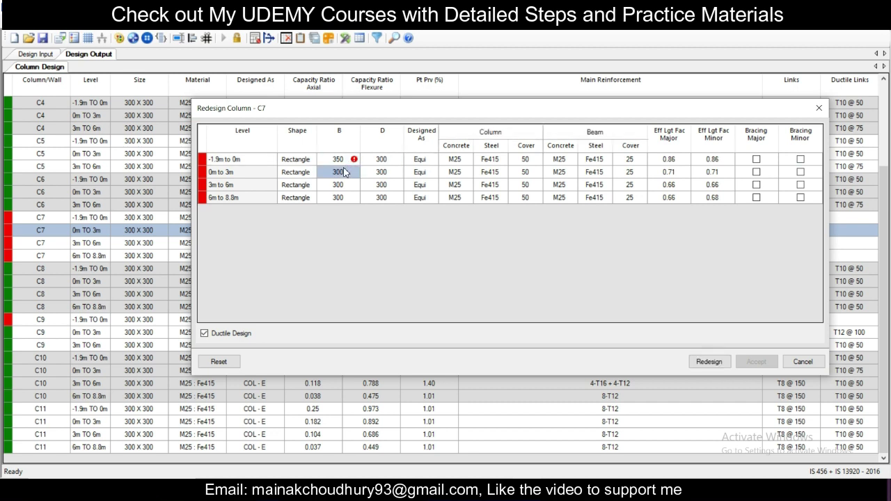
key("ctrl+v")
left_click(346, 185)
key("ctrl+v")
left_click(347, 198)
key("ctrl+v")
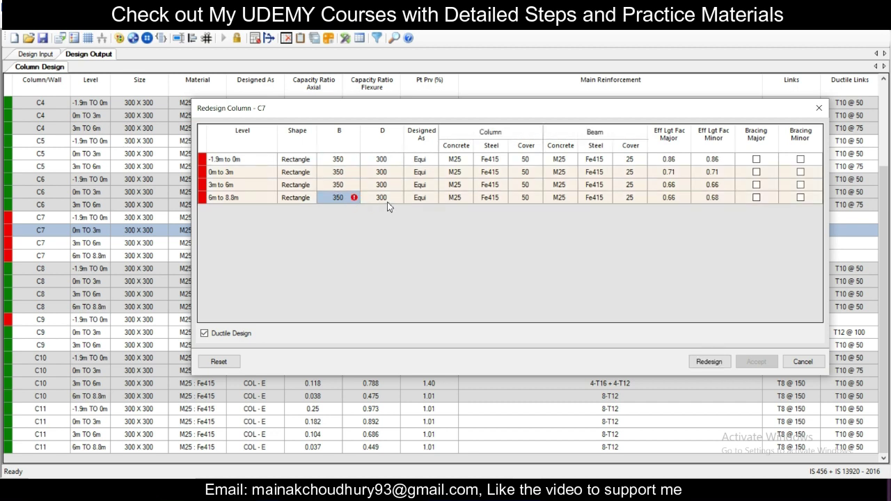
Step: Set C7's dimension D to 350 mm at all four levels
left_click(381, 198)
key("ctrl+v")
left_click(381, 185)
key("ctrl+v")
left_click(383, 173)
key("ctrl+v")
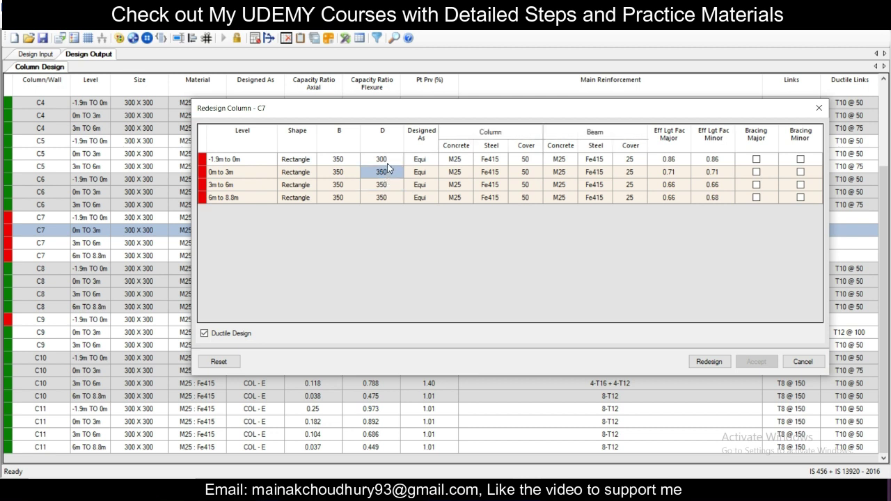
left_click(388, 160)
key("ctrl+v")
Step: Set C7's column steel grade to Fe550 at the -1.9m to 0m level
left_click(491, 160)
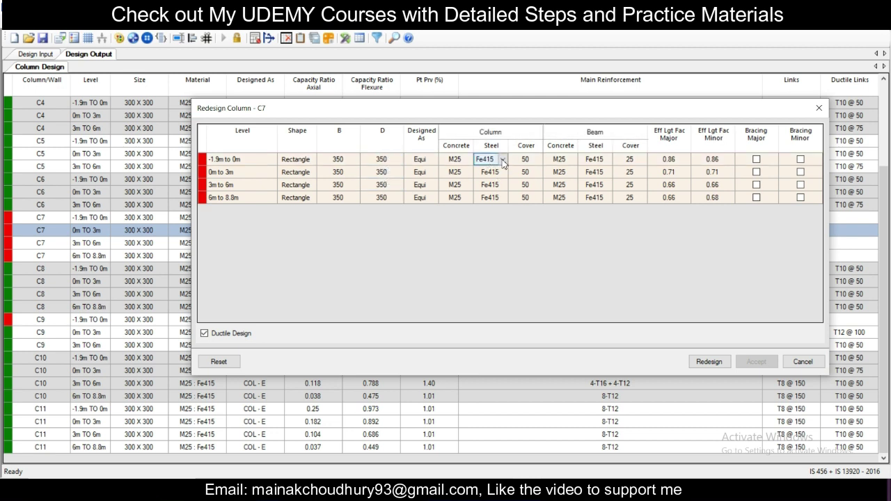
left_click(502, 160)
left_click(492, 201)
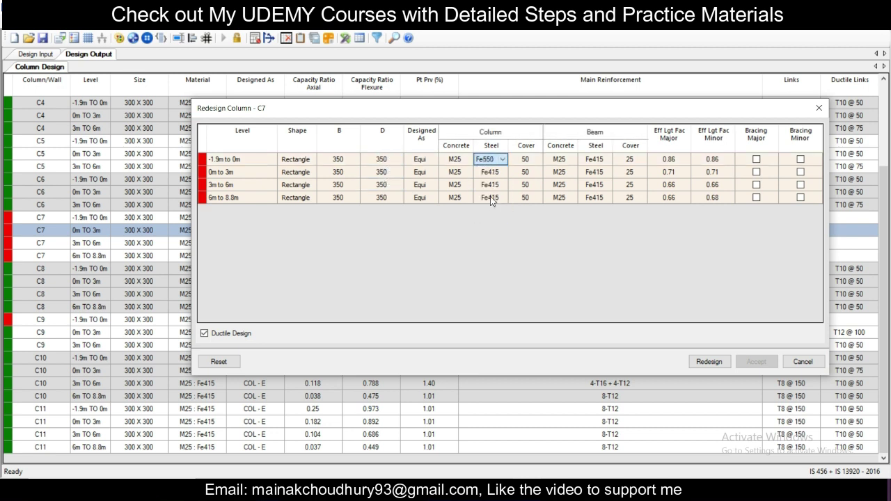
left_click(489, 160)
left_click(487, 162)
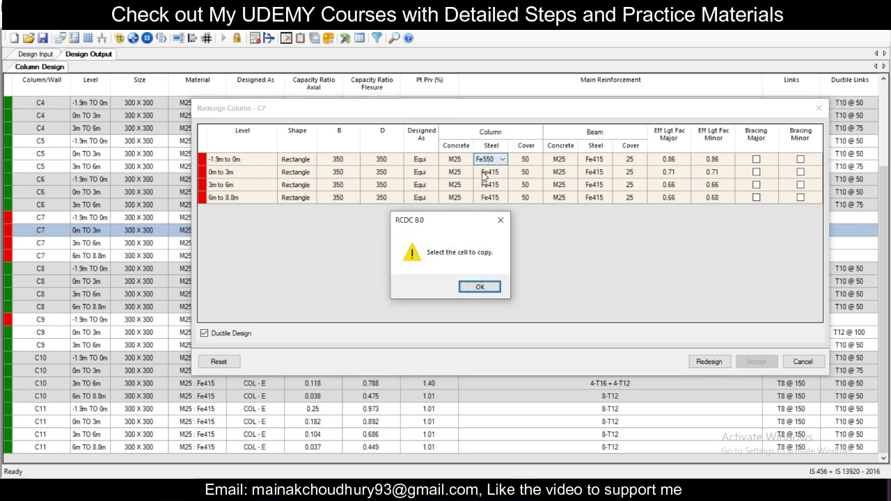
left_click(479, 285)
left_click(480, 164)
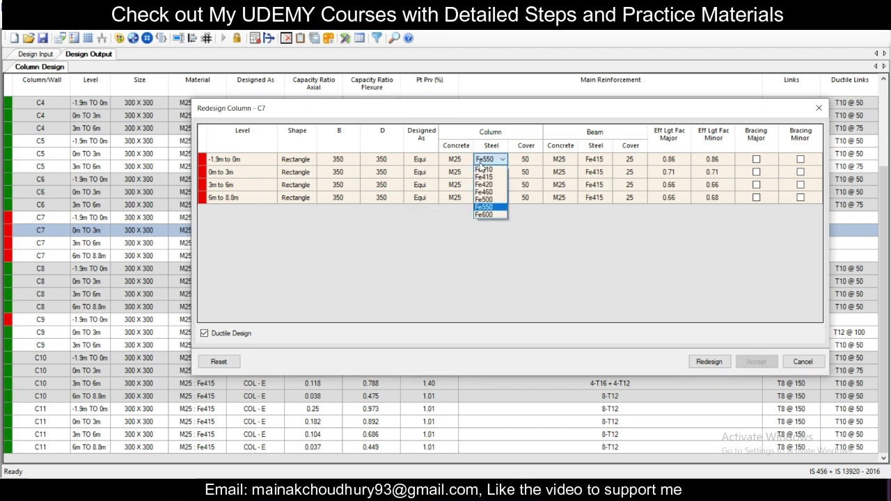
Step: Set C7's column steel to Fe550 at the three levels from 0m to 8.8m, and accept the redesigned column
left_click(485, 173)
left_click(487, 174)
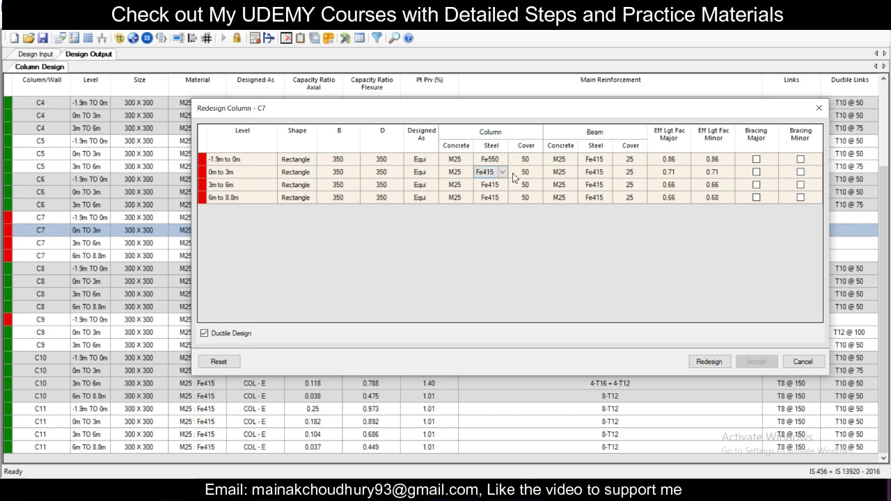
left_click(502, 172)
left_click(483, 220)
left_click(487, 185)
left_click(502, 185)
left_click(495, 233)
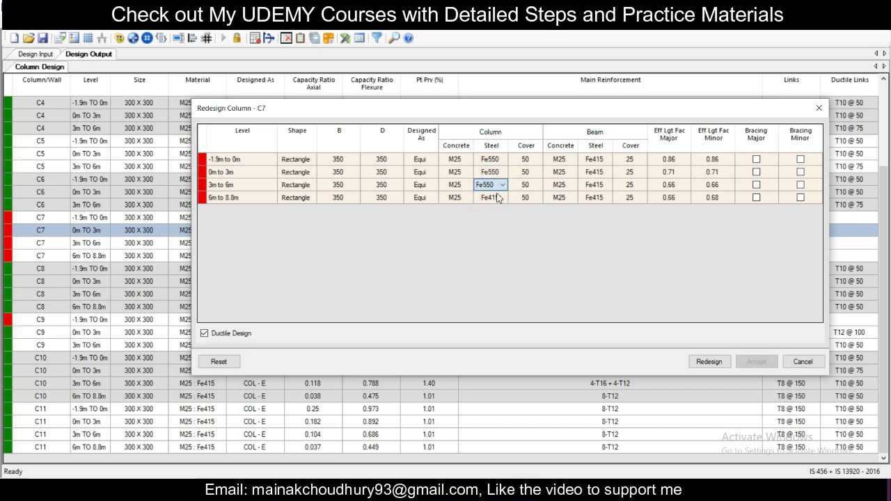
left_click(487, 198)
left_click(501, 198)
left_click(493, 246)
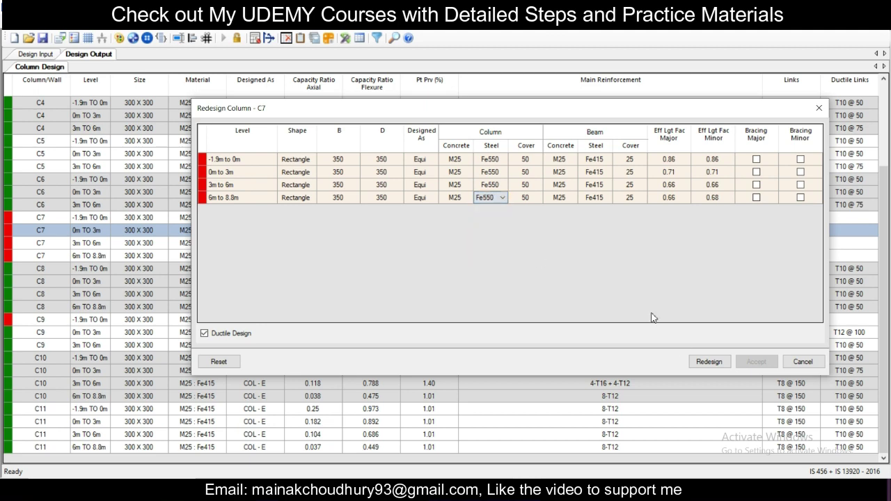
left_click(706, 363)
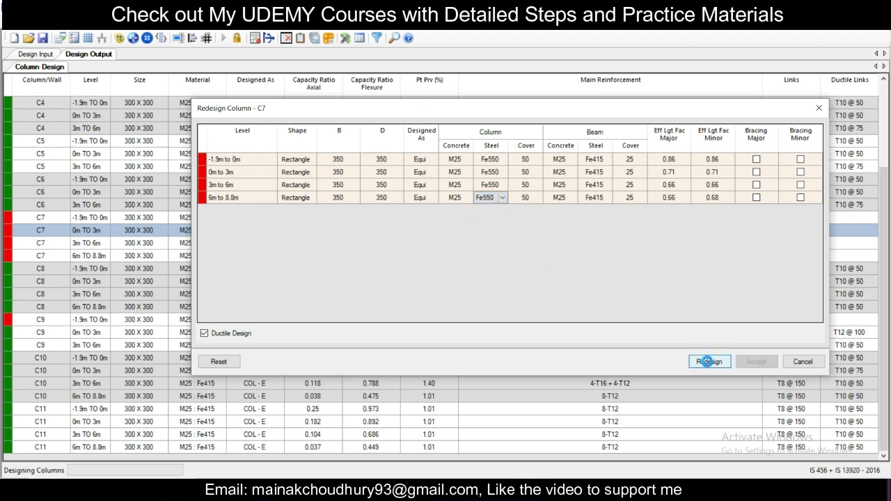
left_click(758, 363)
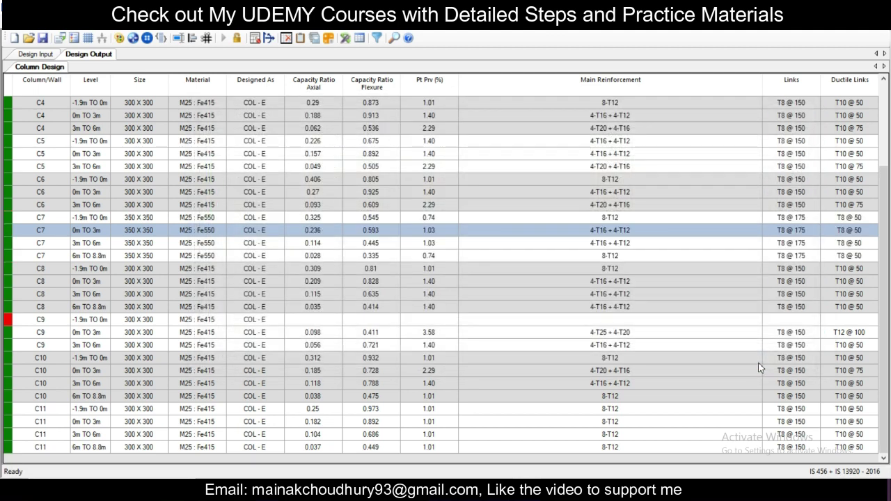
Step: Open the whole-column redesign data for failing column C9 and set dimension B to 350 mm at all three levels
left_click(203, 323)
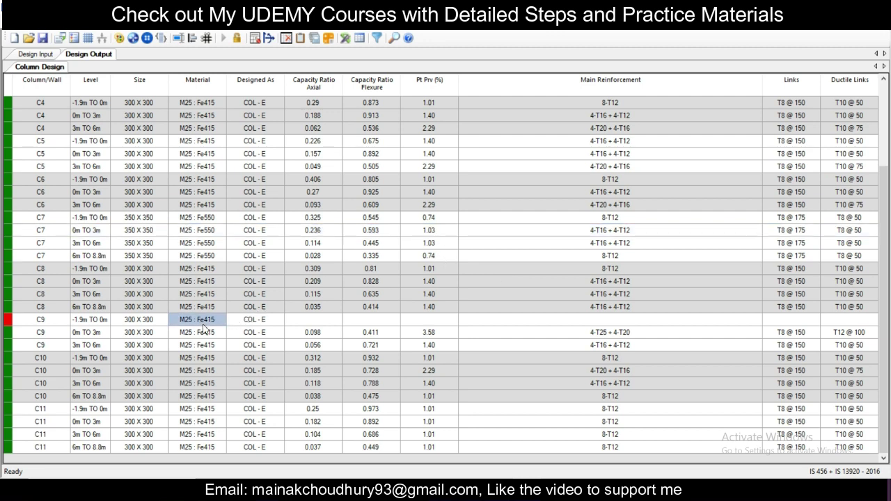
right_click(206, 328)
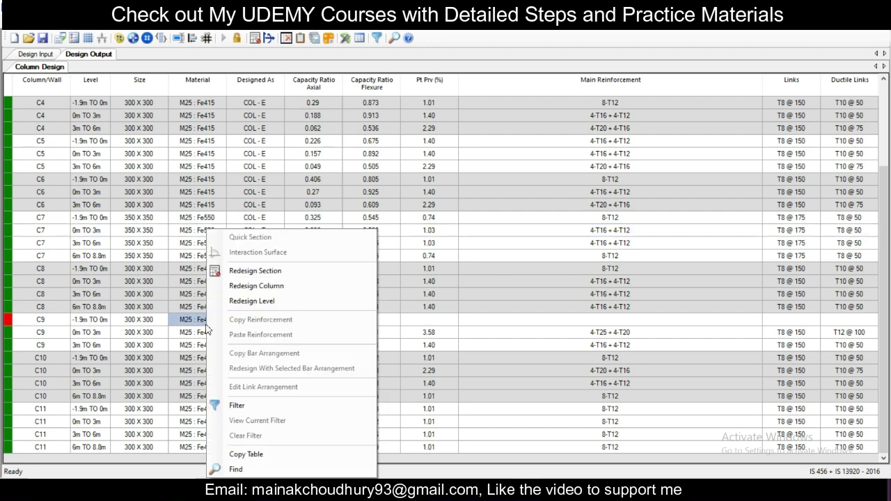
left_click(299, 286)
left_click(348, 172)
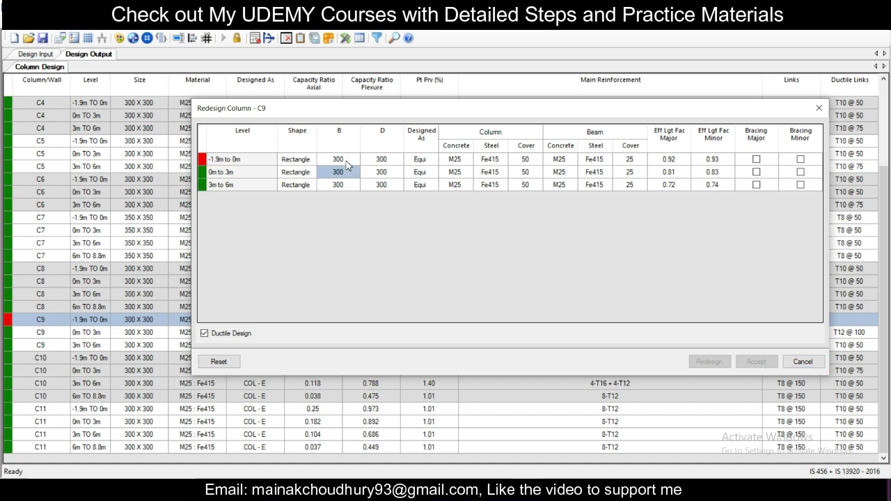
left_click(346, 162)
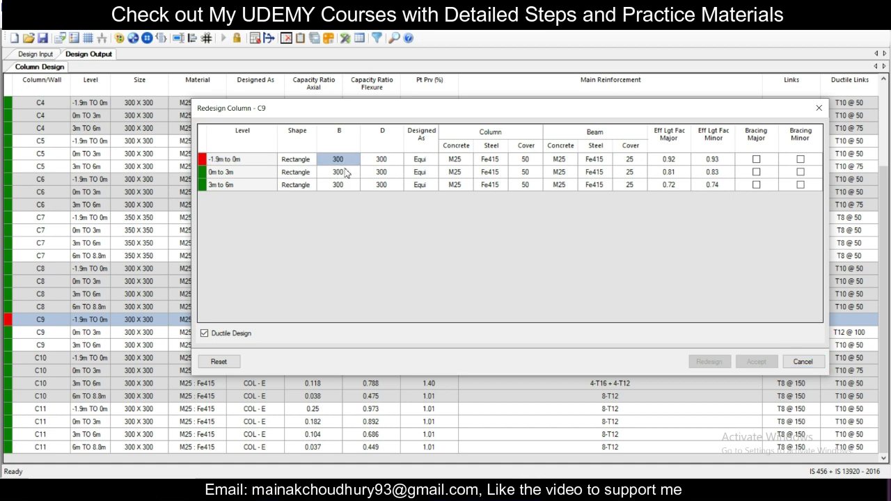
type("3")
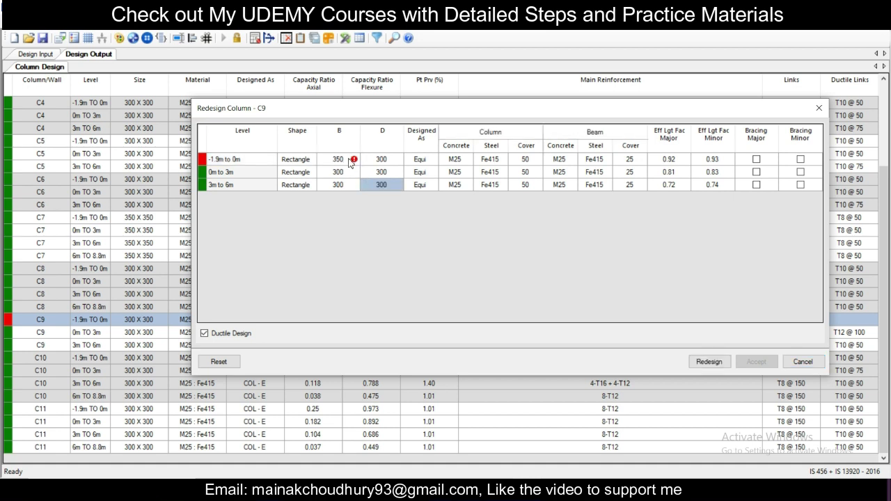
left_click(350, 161)
left_click(349, 175)
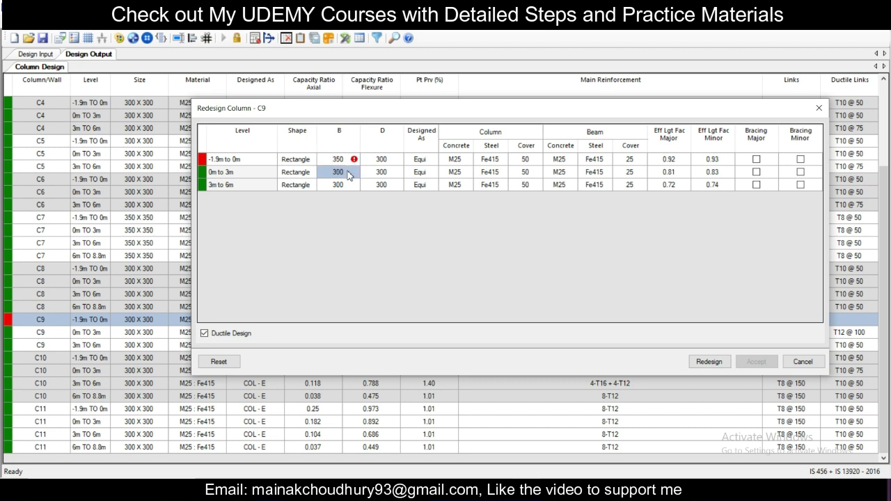
type("350")
left_click(342, 185)
type("350")
Step: Set C9's dimension D to 350 mm at all three levels
left_click(381, 160)
type("350")
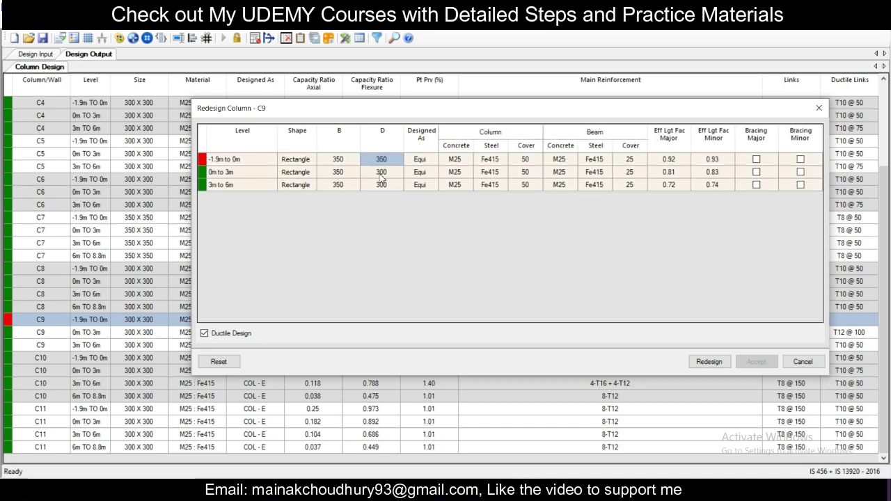
left_click(381, 172)
key("ctrl+v")
left_click(386, 184)
Step: Set C9's column steel to Fe550 from -1.9m to 3m and Fe500 at the 3m to 6m level, and accept the redesigned column
left_click(489, 159)
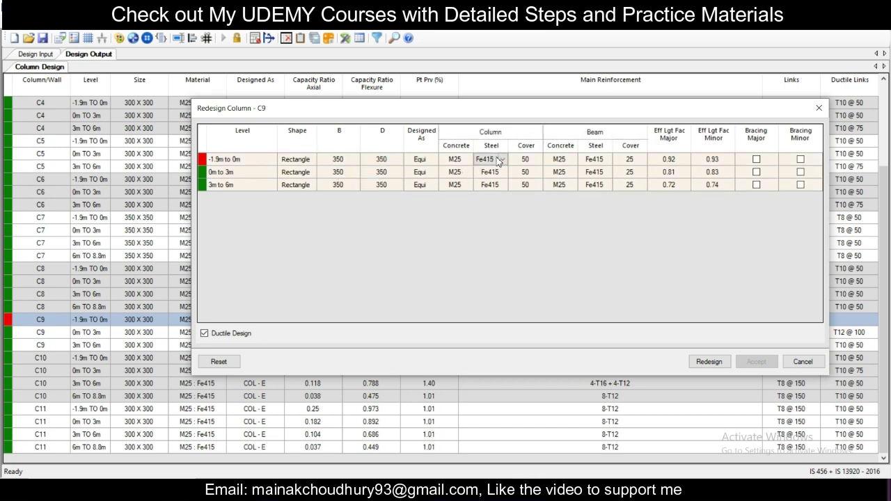
left_click(503, 160)
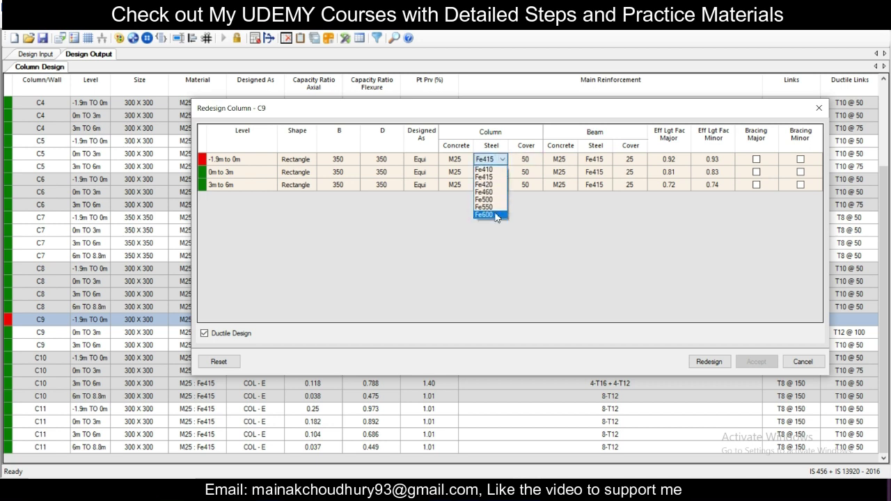
left_click(491, 207)
left_click(490, 172)
left_click(501, 171)
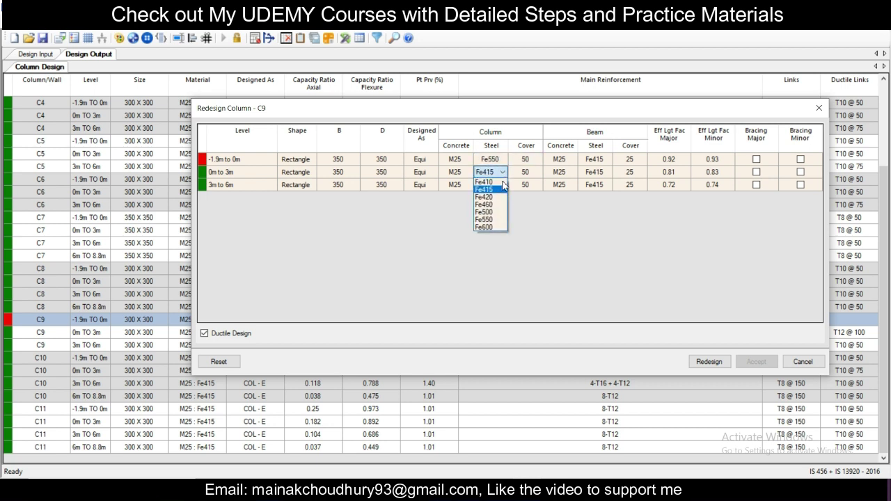
left_click(483, 219)
left_click(505, 185)
left_click(506, 184)
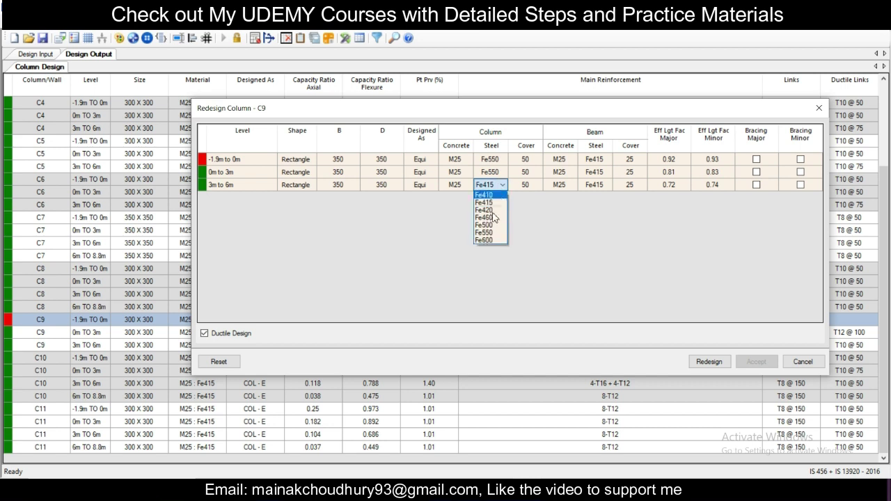
left_click(485, 222)
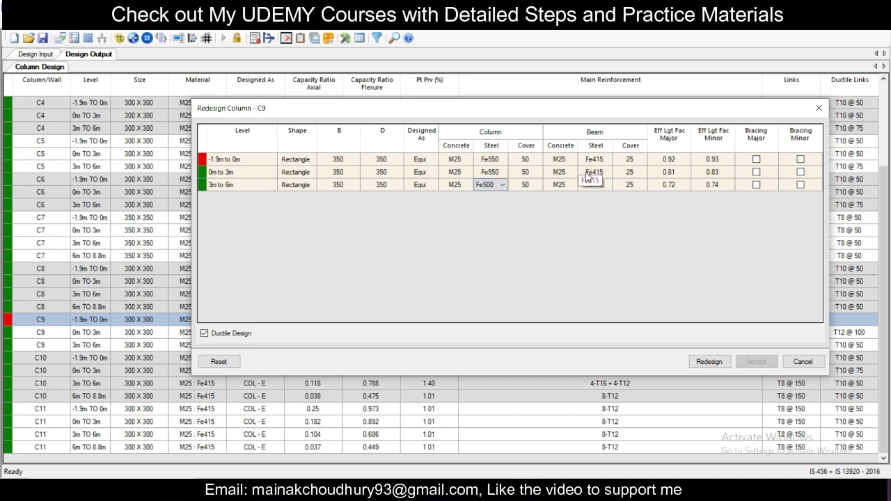
left_click(708, 362)
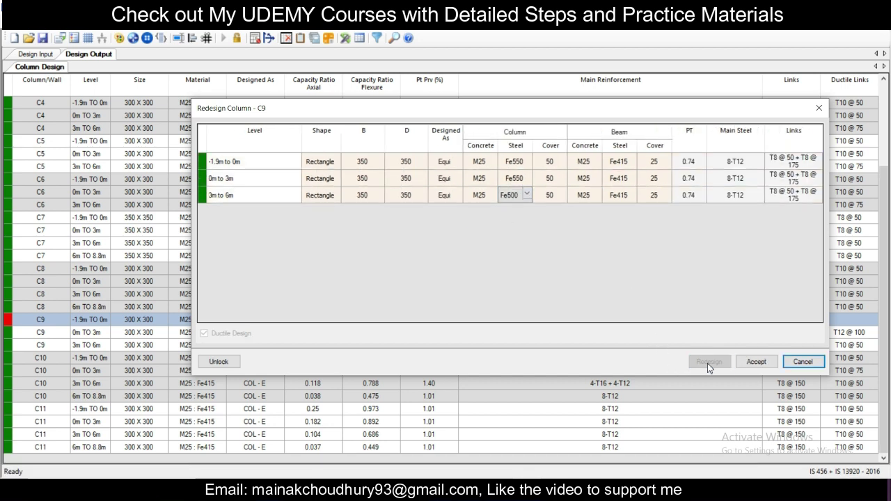
left_click(756, 361)
Step: Review the redesigned results of all columns and generate the column text schedule
scroll(413, 296, "up", 3)
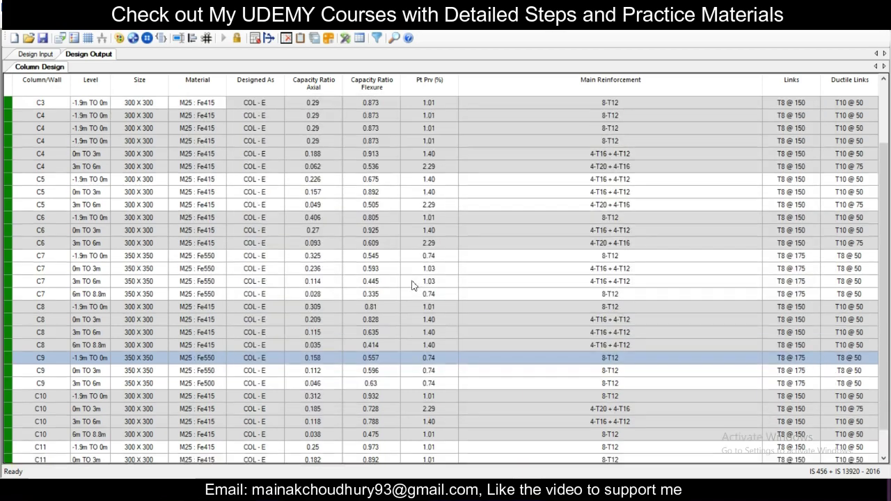
scroll(411, 283, "down", 2)
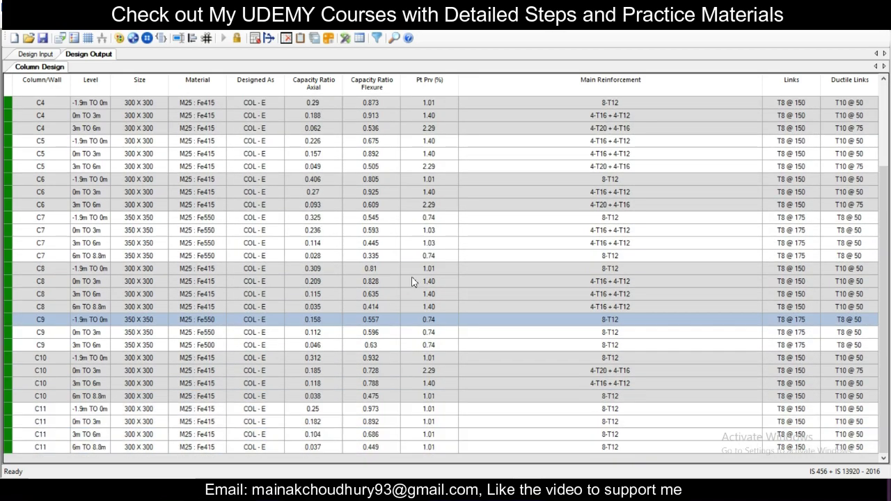
scroll(411, 282, "up", 2)
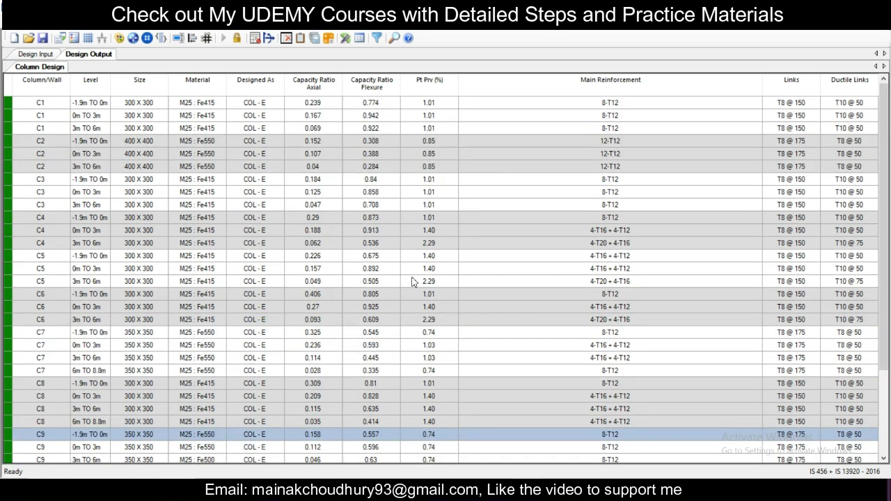
left_click(168, 31)
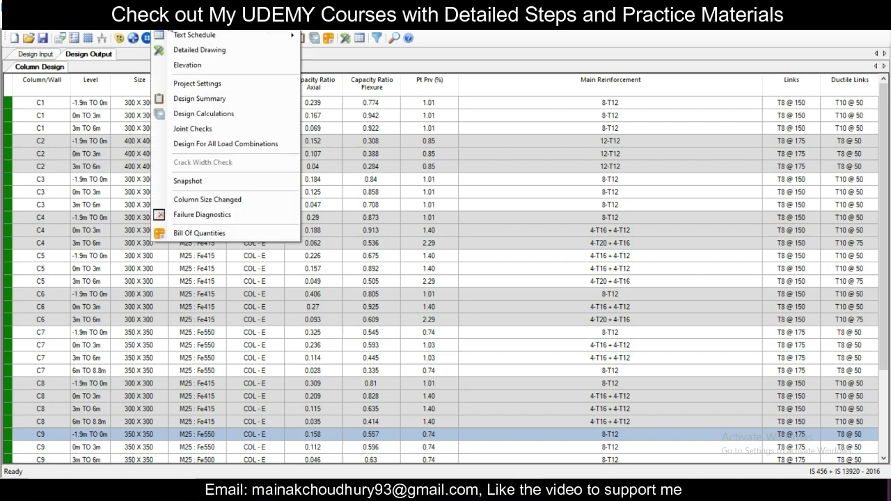
mouse_move(199, 35)
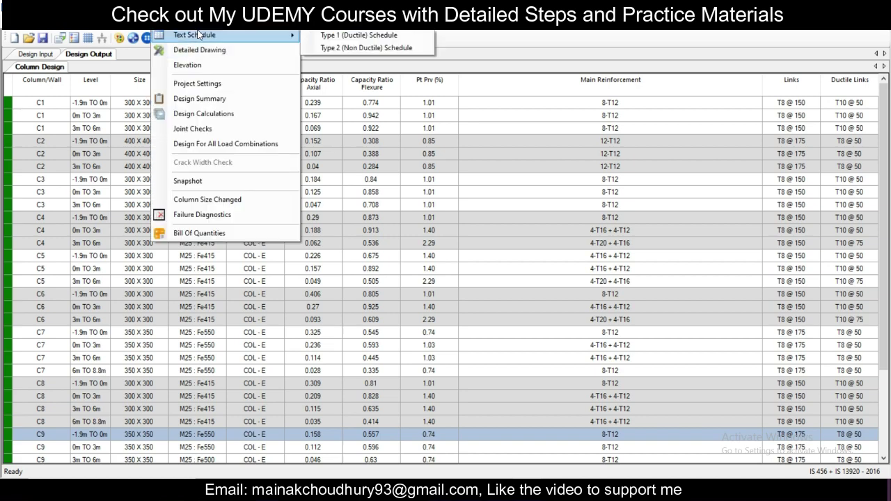
left_click(358, 48)
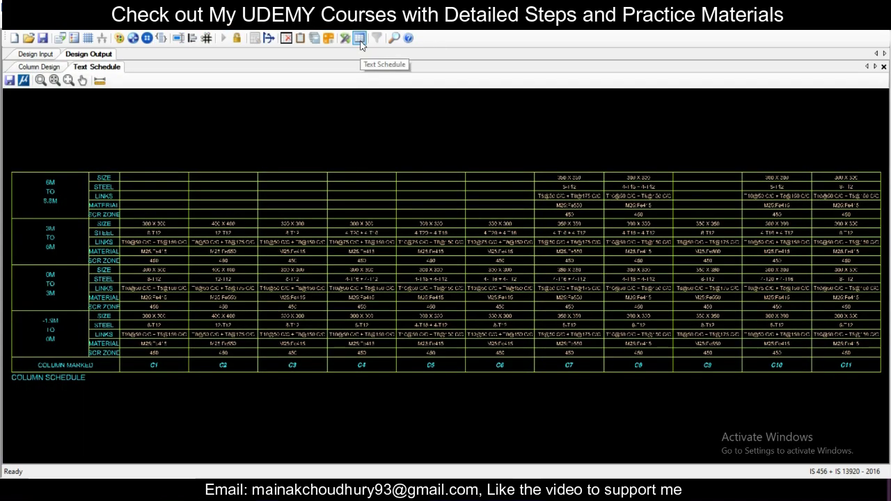
Step: Examine the sizes, steel, links and materials listed for columns C1 to C11 in the column schedule
scroll(224, 263, "up", 4)
scroll(234, 255, "down", 2)
scroll(234, 255, "down", 2)
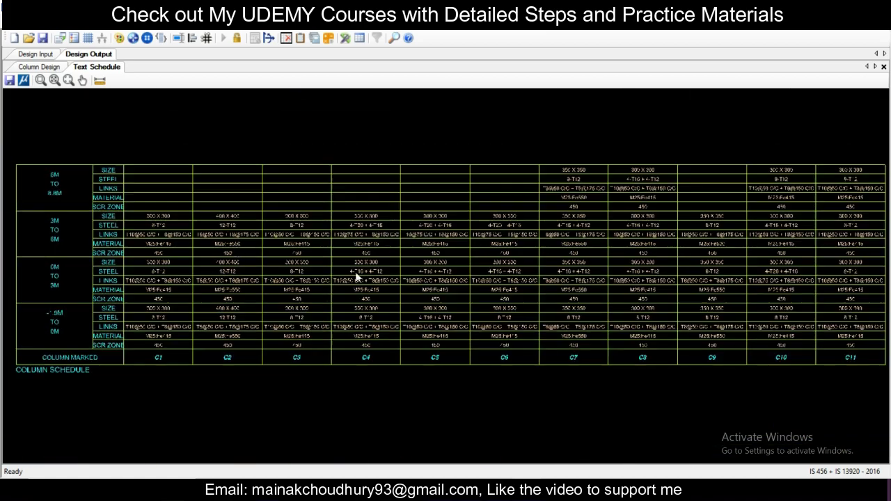
scroll(513, 332, "up", 1)
scroll(665, 296, "down", 2)
scroll(146, 345, "up", 3)
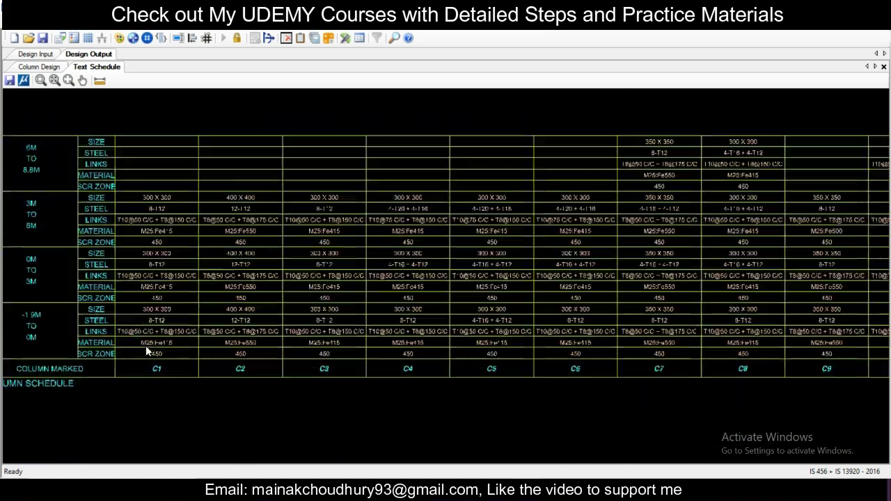
scroll(146, 346, "down", 3)
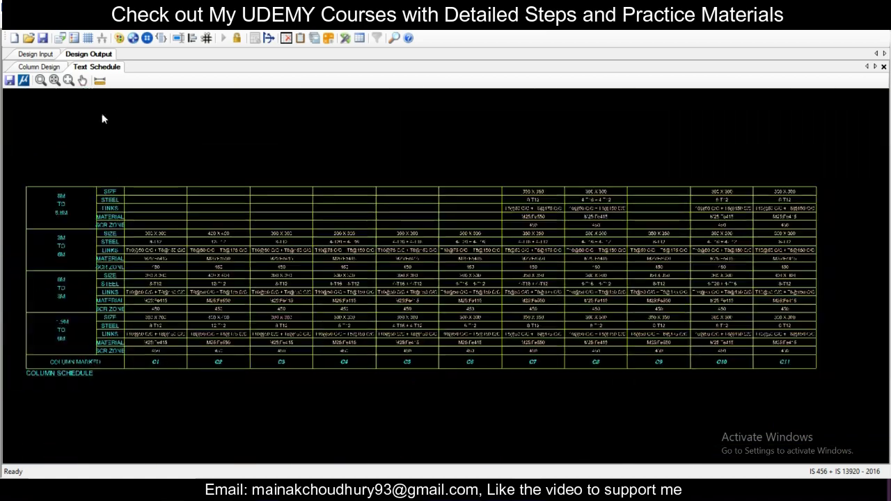
Step: Save the project in the NB folder, overwriting the existing RCDC Column Design file
left_click(41, 38)
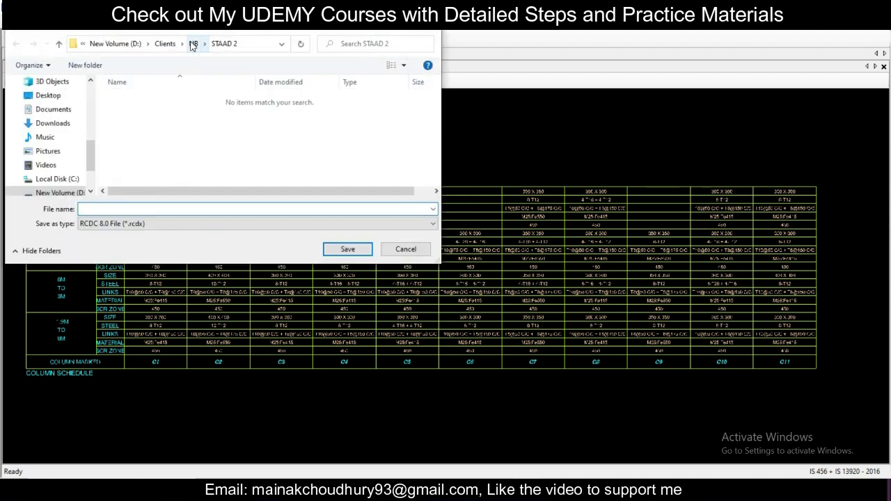
left_click(193, 44)
left_click(174, 123)
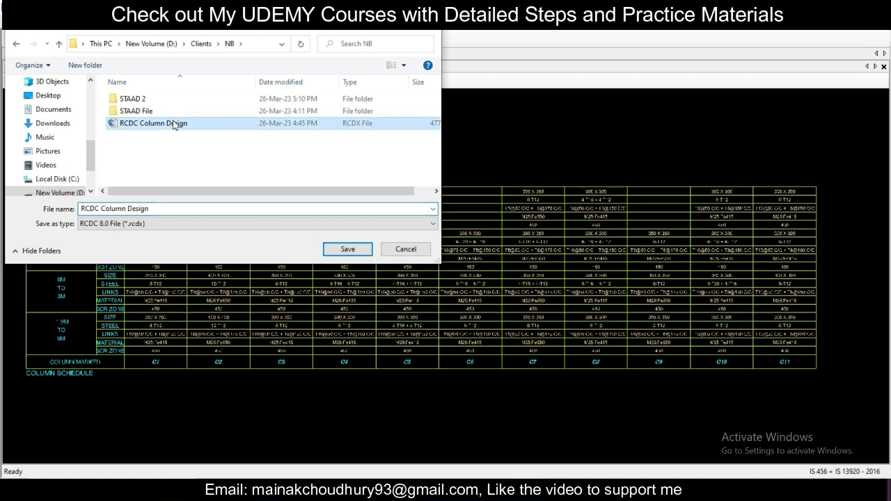
left_click(348, 250)
left_click(465, 244)
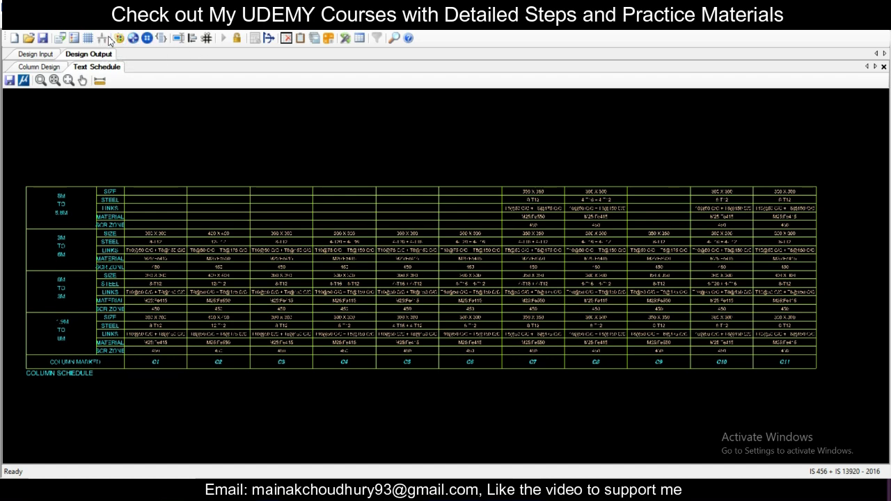
Step: Export the column text schedule to the NB folder as a DXF file named Column Schedule
left_click(10, 81)
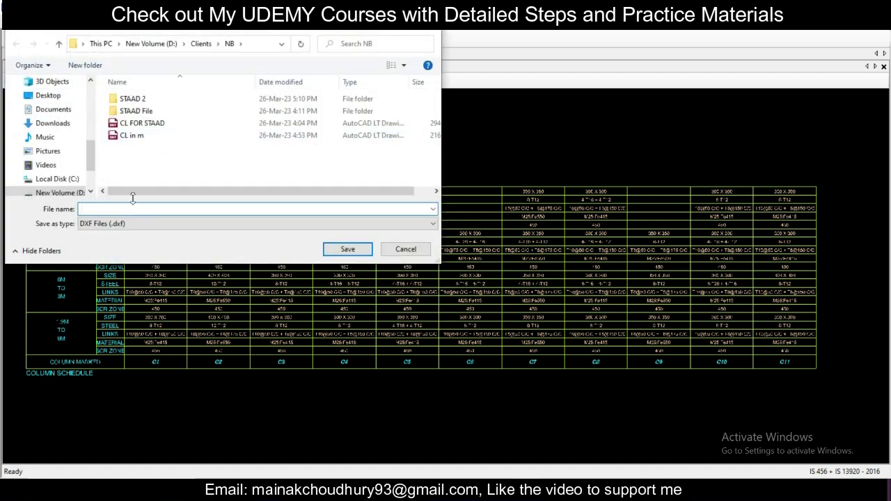
type("Column Layout")
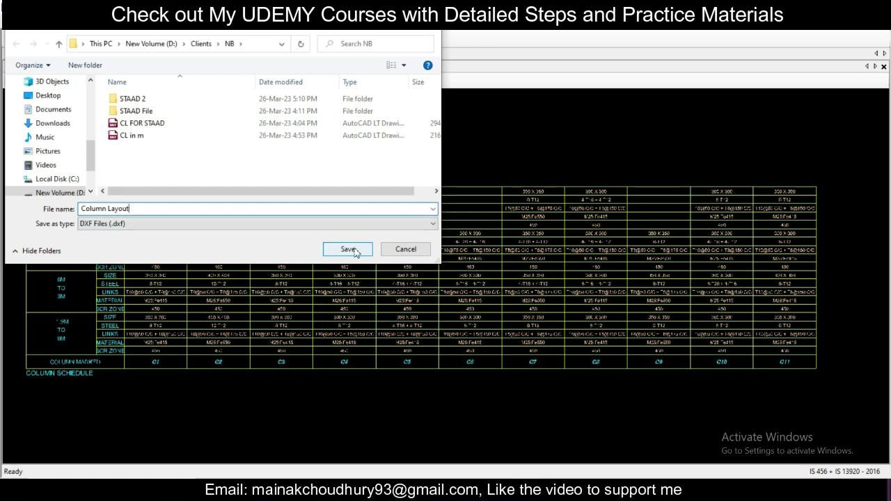
left_click_drag(130, 209, 104, 209)
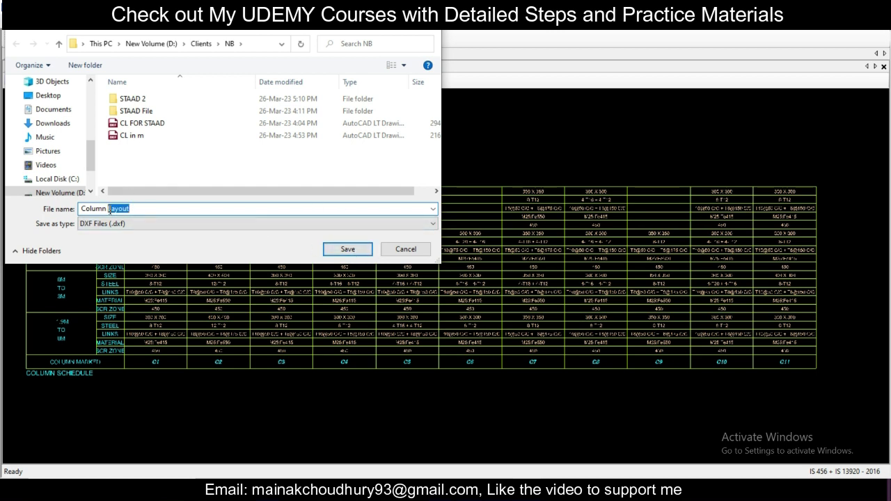
type("Schedule")
left_click(346, 248)
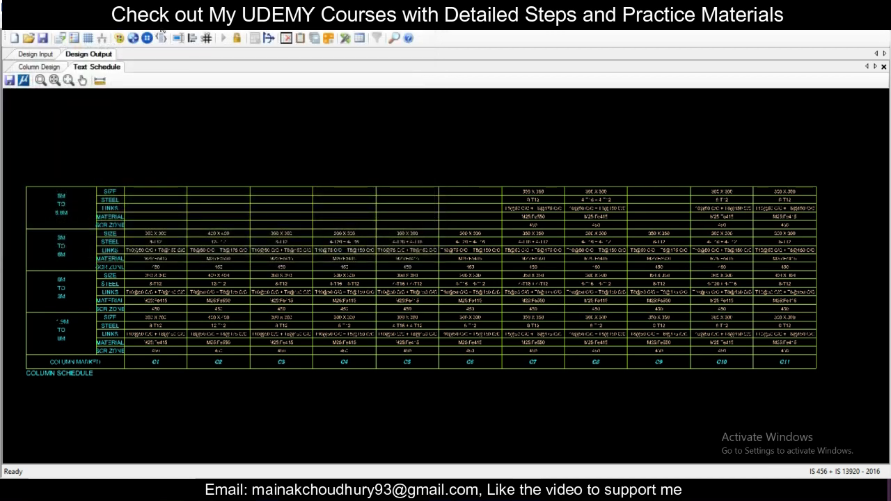
Step: Generate the detailed drawing of column C1 for the levels from -1.9m to 8.8m
left_click(161, 37)
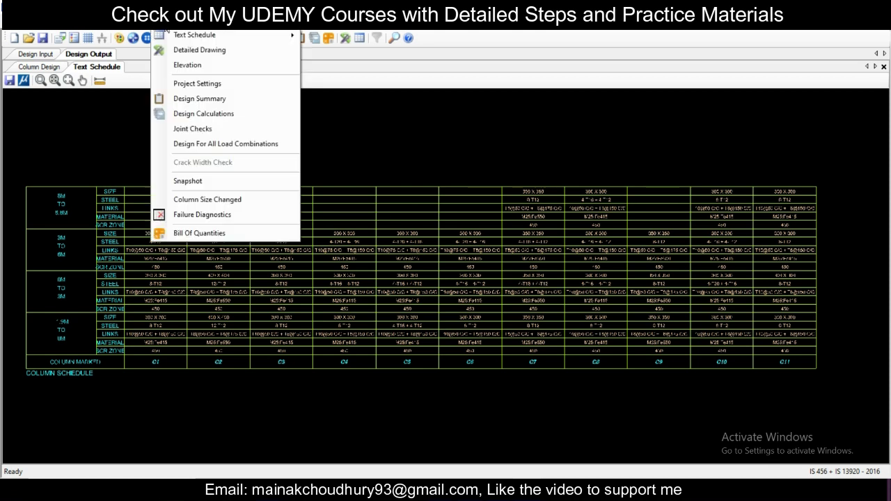
left_click(190, 53)
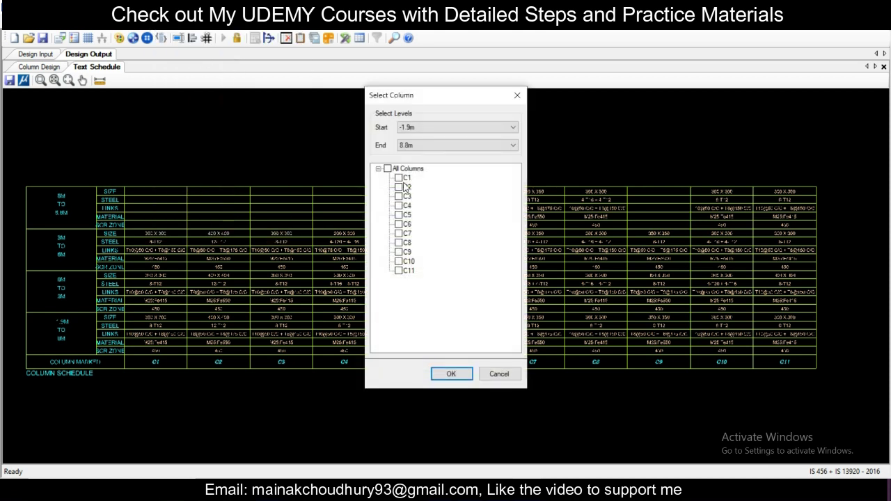
left_click(437, 371)
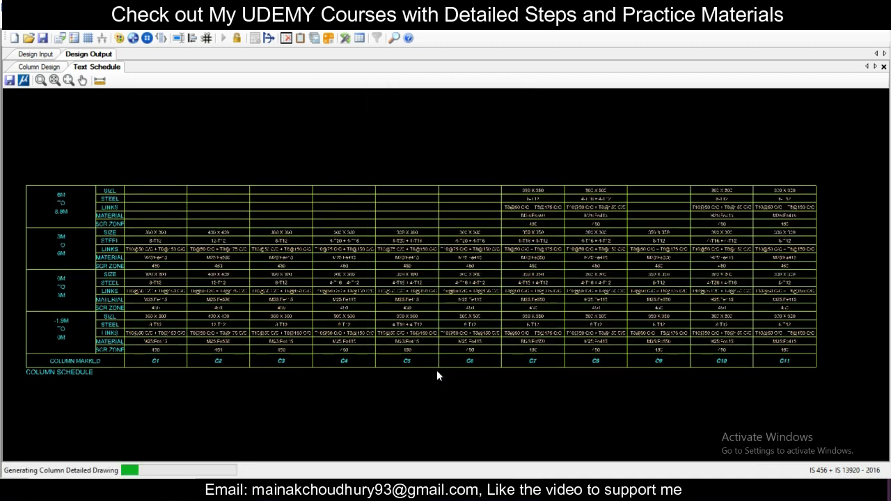
scroll(384, 200, "up", 3)
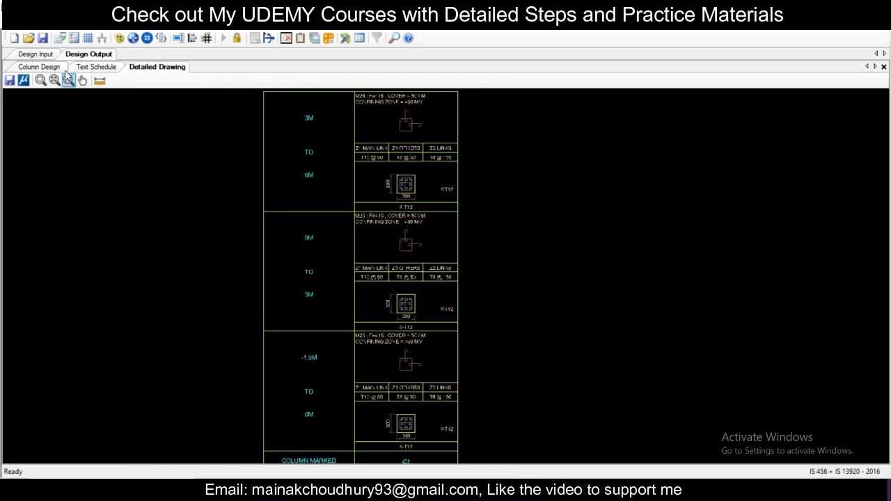
Step: Export the column layout plan from the design input to the NB folder as a DXF file named Column Layout
left_click(40, 55)
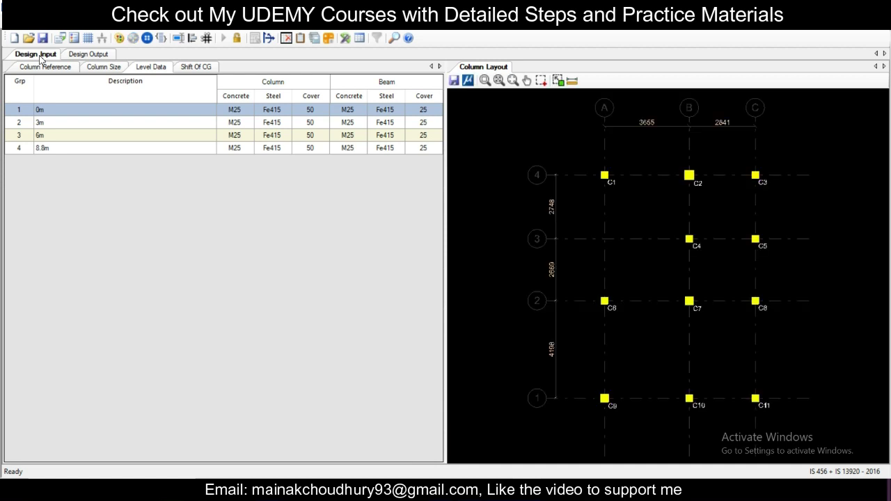
left_click(453, 80)
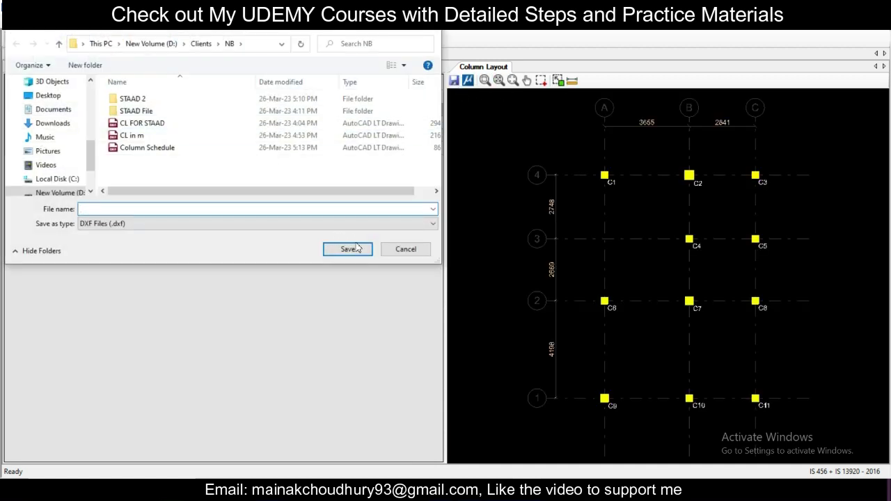
left_click(147, 148)
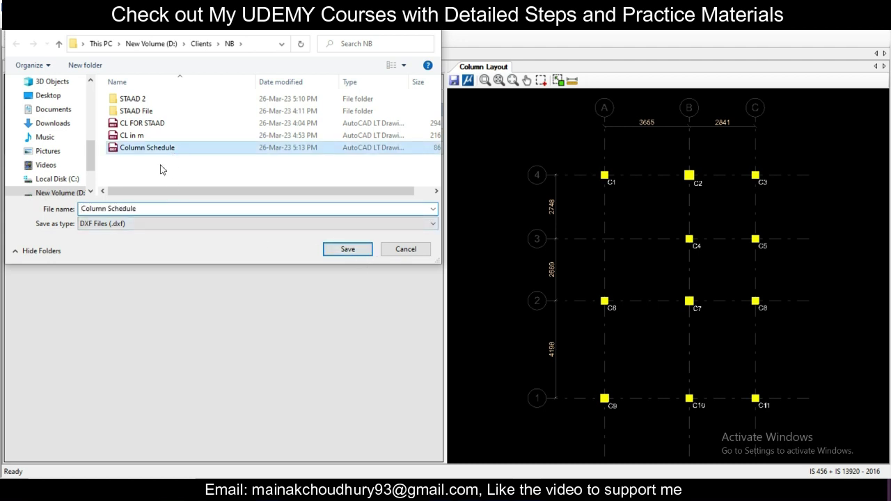
double_click(145, 211)
type("Layout")
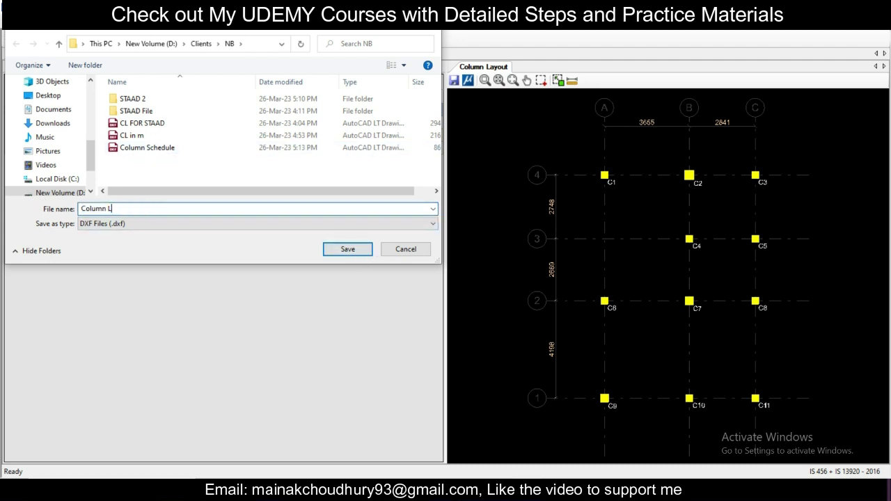
left_click(358, 251)
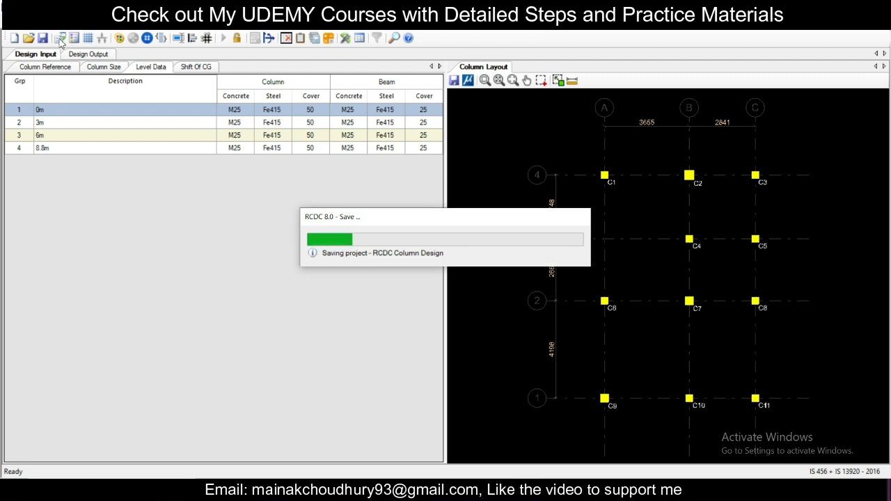
Step: Start a new project and enter "-" for the project, client and engineer
left_click(19, 29)
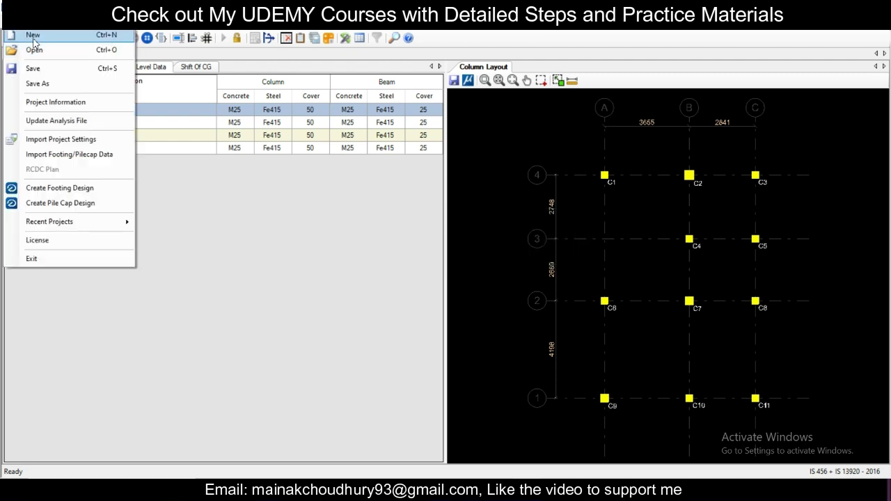
left_click(34, 40)
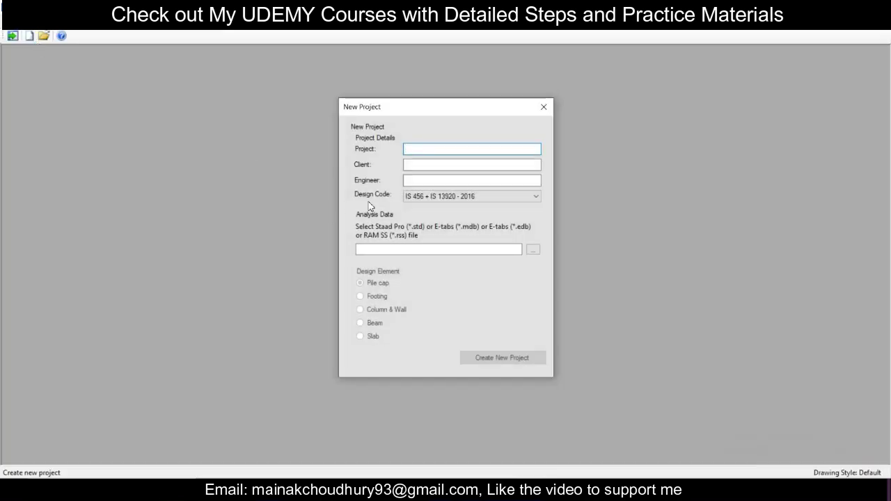
type("-")
left_click(431, 165)
type("-")
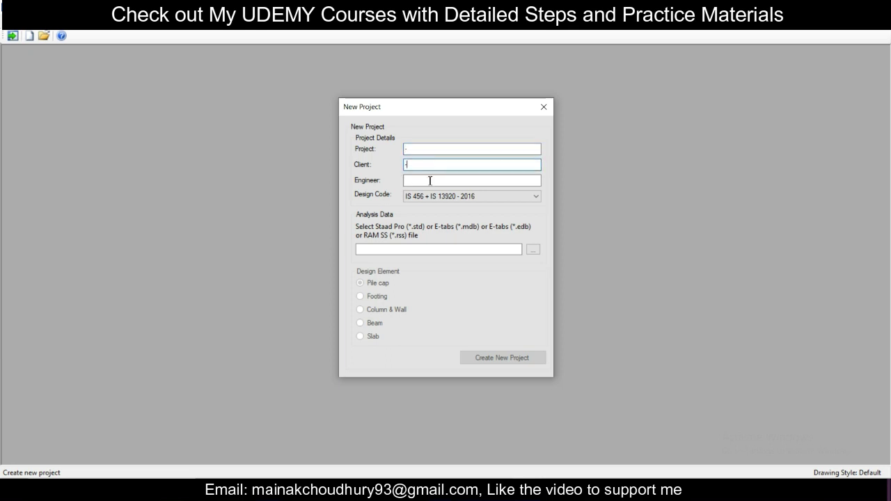
left_click(430, 180)
type("-")
Step: Load the Structure2 analysis file from the STAAD 2 folder and create the project with Footing as the design element
left_click(533, 250)
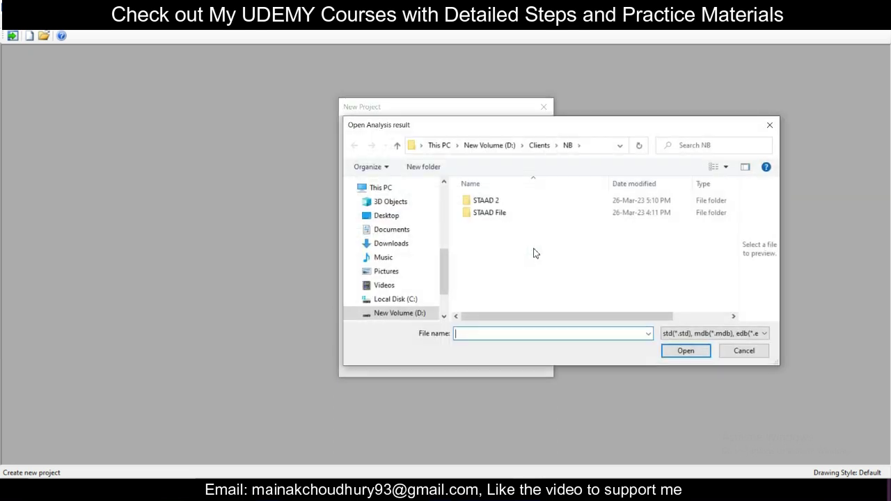
double_click(513, 200)
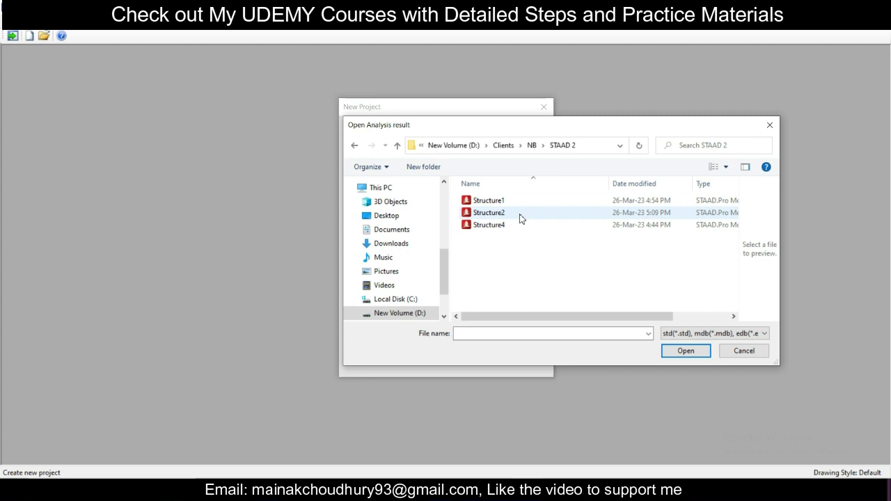
left_click(521, 214)
left_click(682, 350)
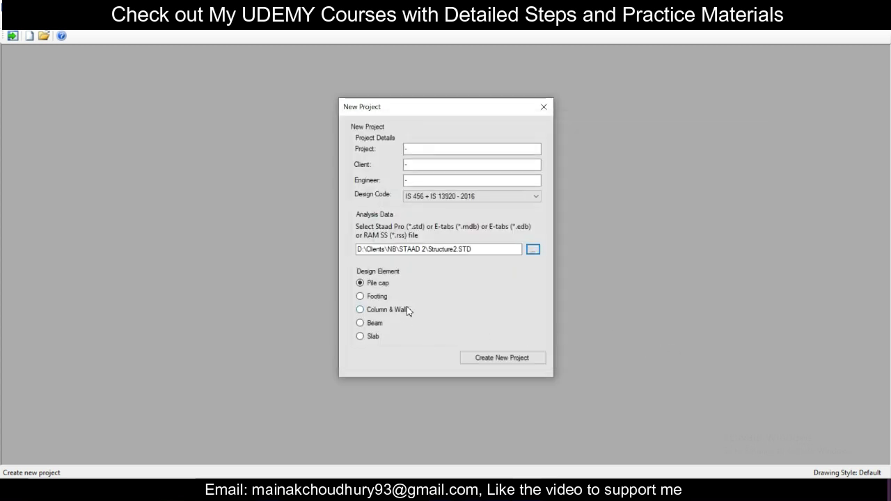
left_click(380, 296)
left_click(498, 357)
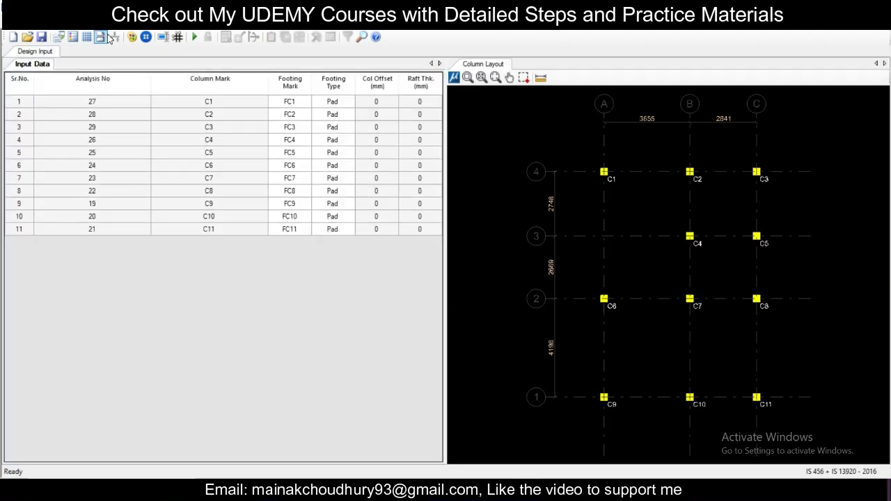
Step: Configure the general footing settings with steel grade Fe550 and a net SBC of 120 kN/sqm
left_click(59, 36)
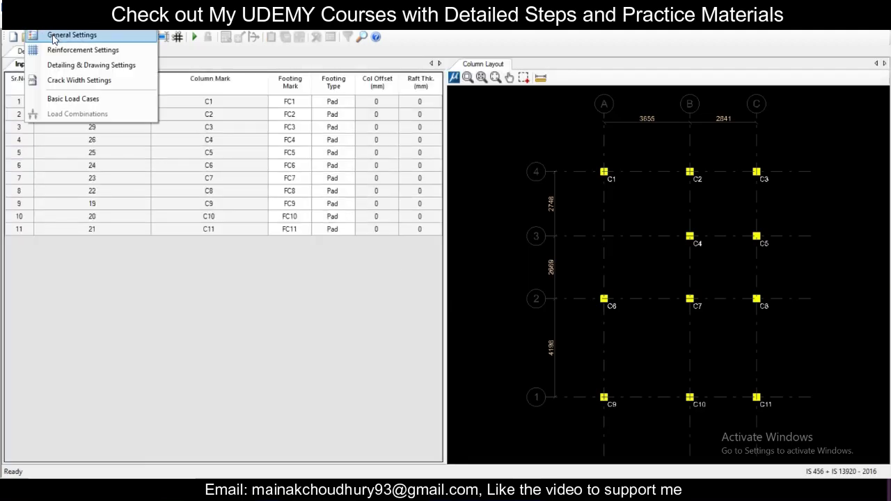
left_click(53, 41)
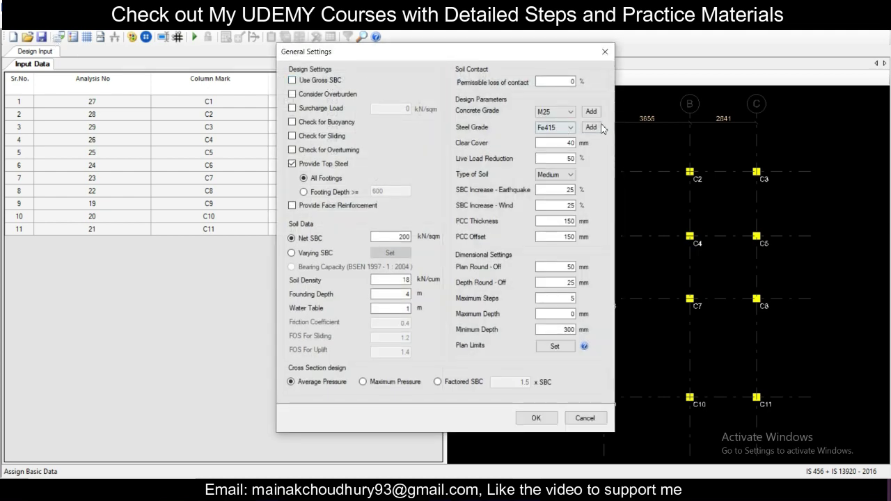
left_click(556, 127)
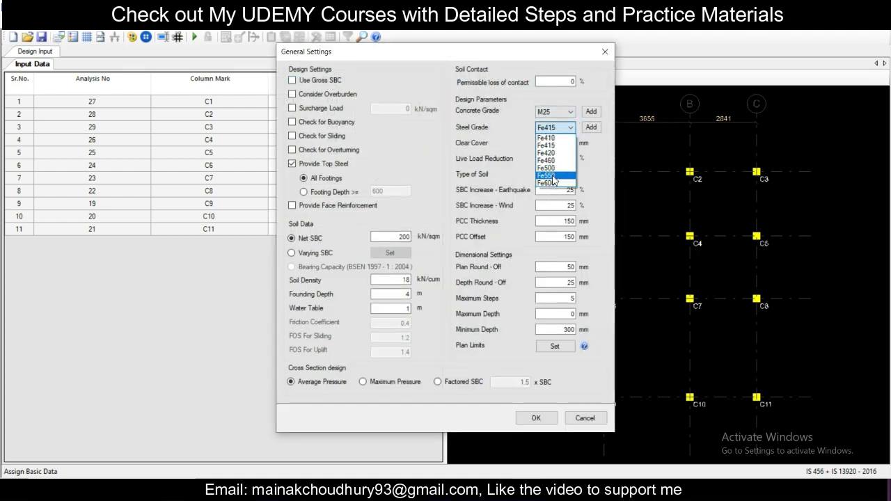
left_click(547, 175)
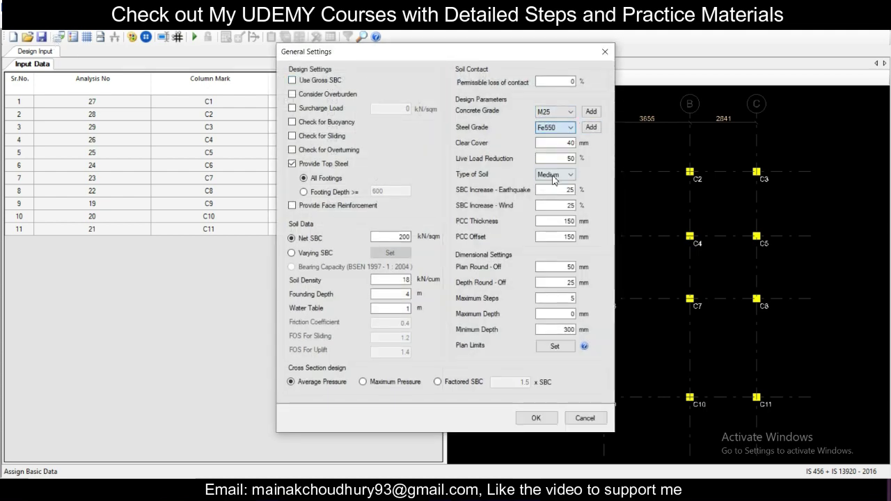
double_click(387, 238)
type("1")
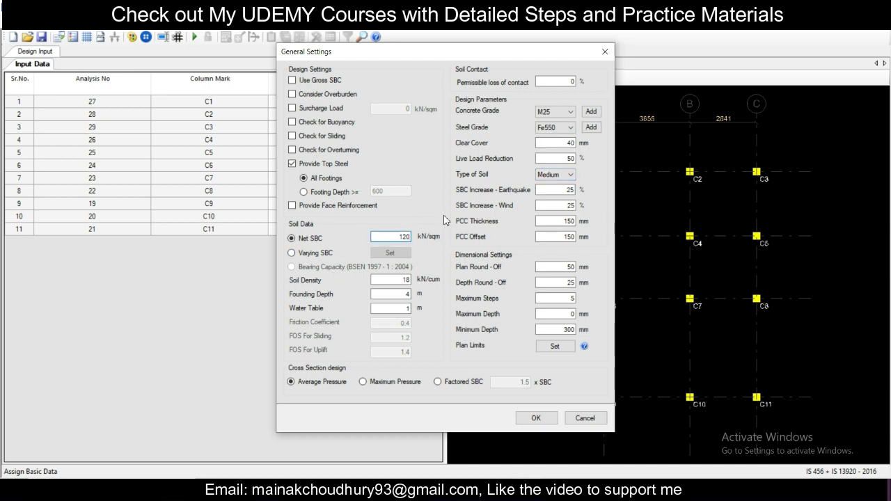
left_click(536, 418)
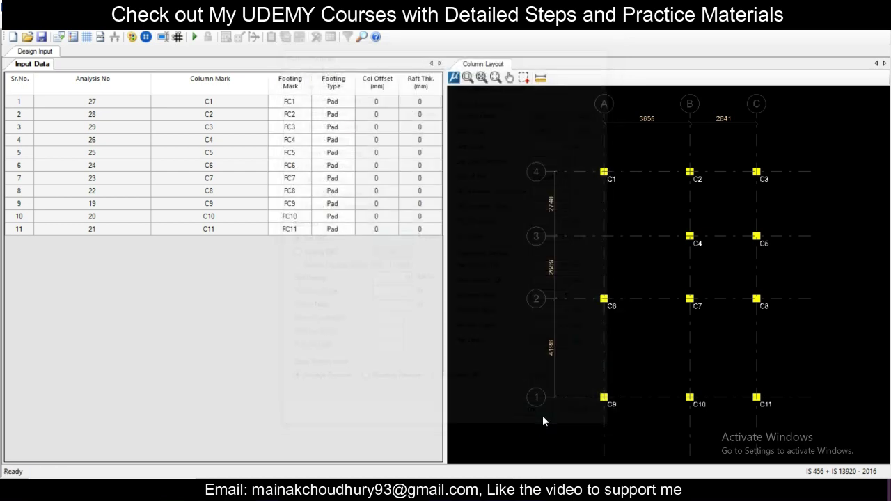
Step: In the basic load cases, assign Earthquake X to LOAD 1: SLX and Earthquake Z to LOAD 2: SLZ
left_click(190, 39)
left_click(398, 138)
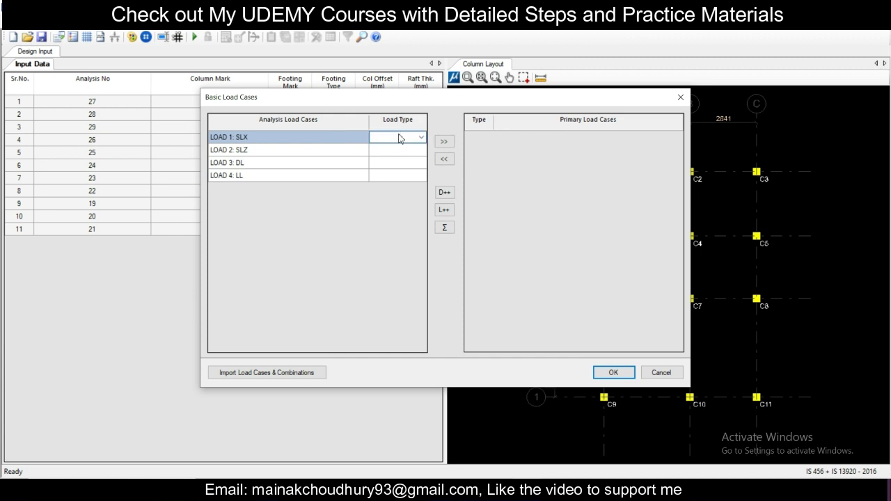
left_click(420, 138)
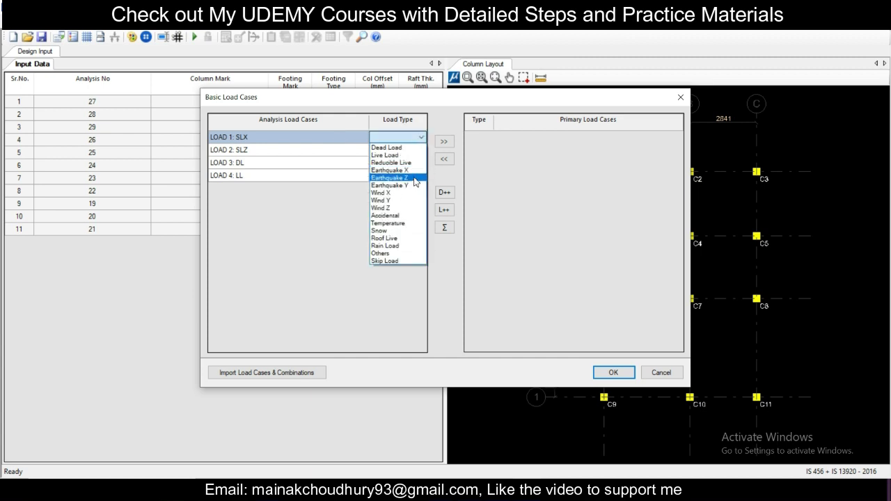
left_click(393, 170)
left_click(417, 151)
left_click(421, 150)
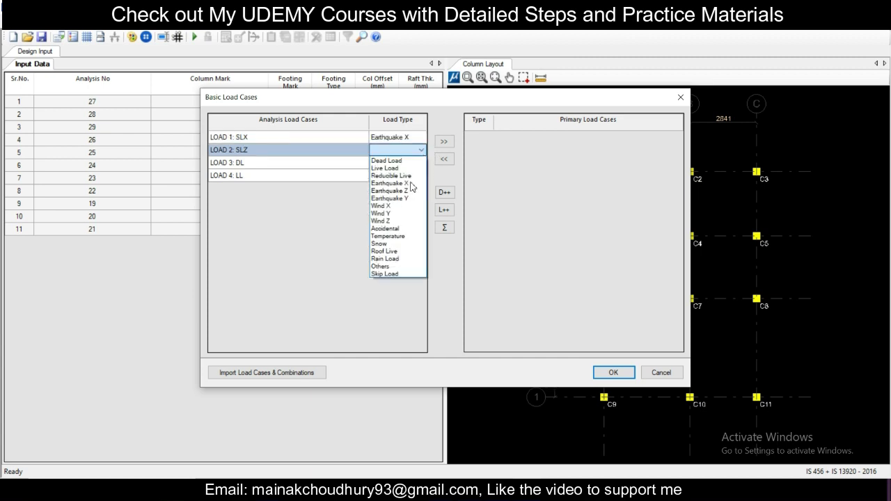
left_click(408, 191)
Step: Assign Dead Load to LOAD 3: DL and Live Load to LOAD 4: LL, and add all four cases as primary load cases
left_click(412, 163)
left_click(420, 163)
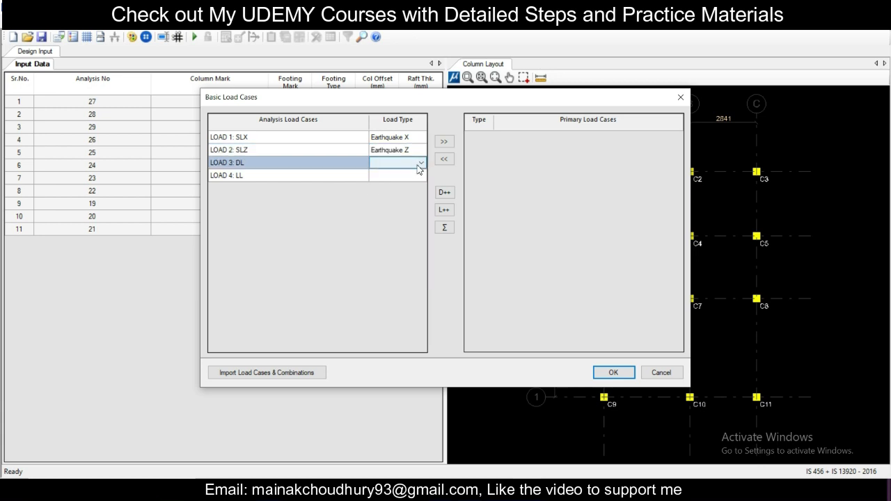
left_click(421, 163)
left_click(395, 173)
left_click(417, 175)
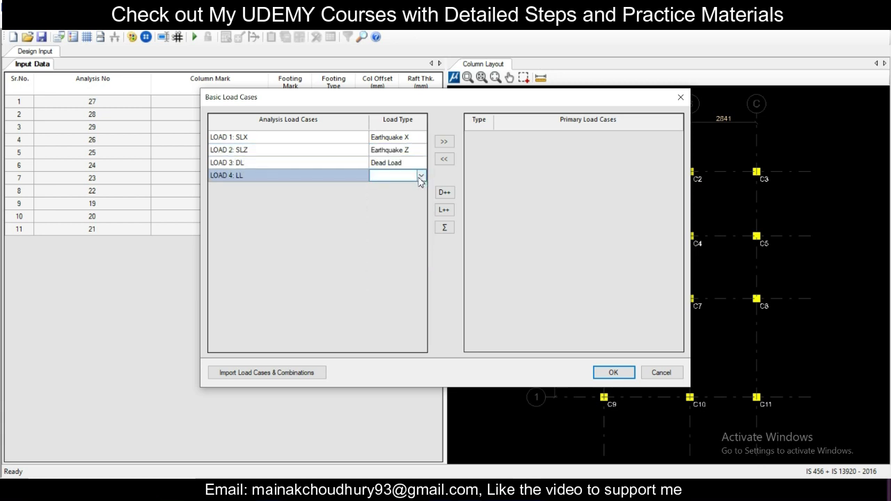
left_click(420, 176)
left_click(402, 195)
left_click_drag(392, 174, 344, 137)
left_click(443, 142)
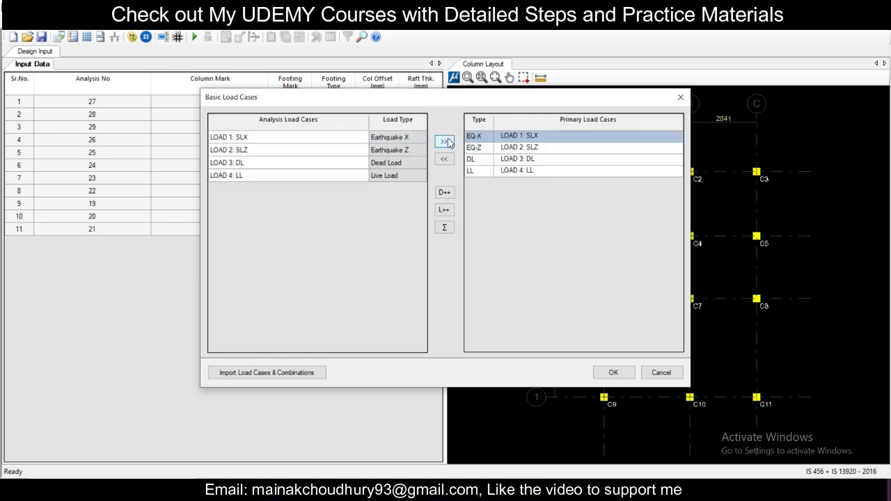
left_click(607, 371)
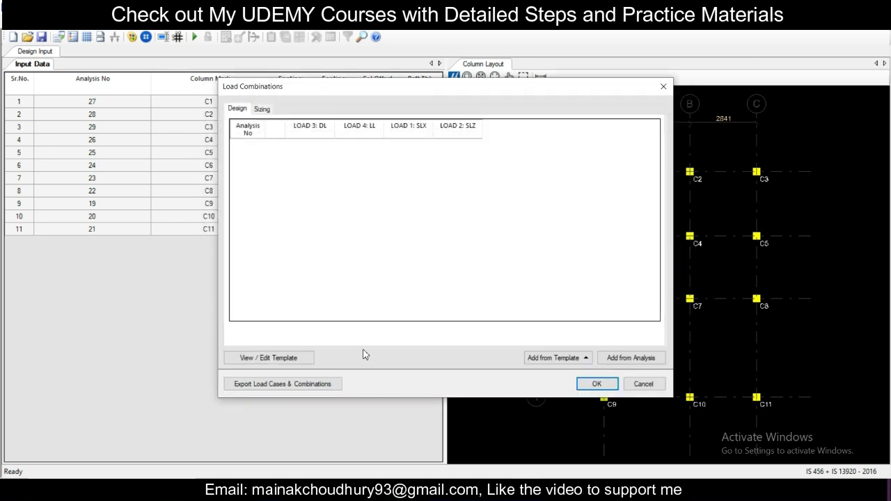
Step: Add the design and sizing load combinations from the regular structure template and run the footing design
left_click(541, 358)
left_click(539, 322)
left_click(595, 383)
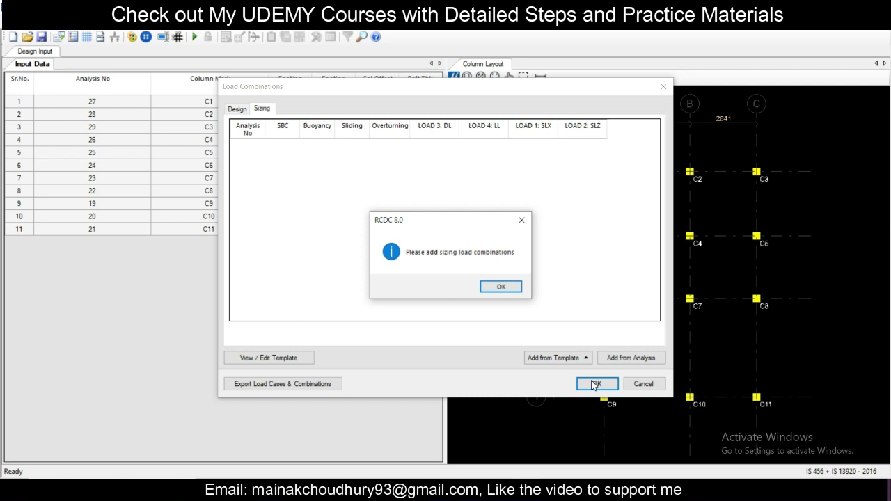
left_click(501, 287)
left_click(556, 358)
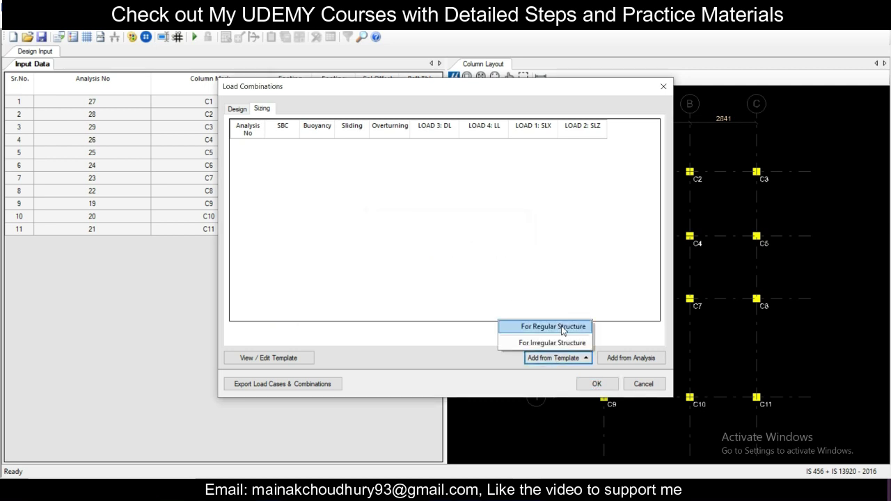
left_click(549, 324)
left_click(595, 385)
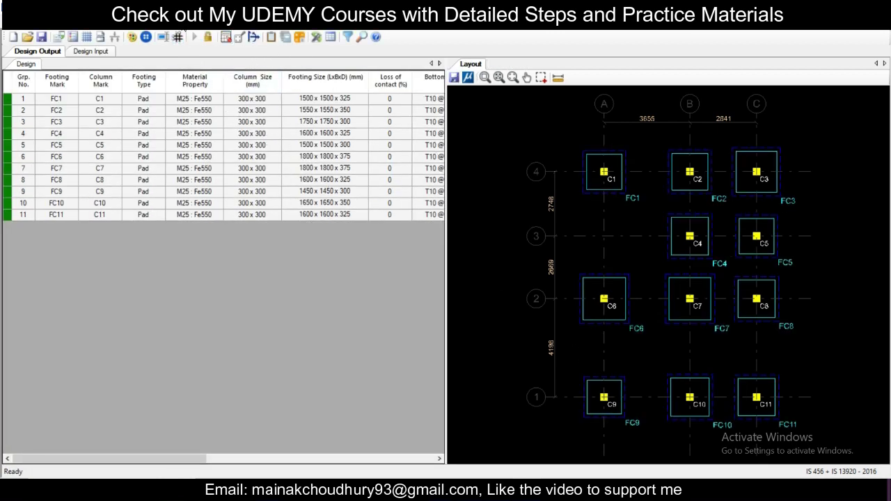
Step: Generate the text schedule of the designed footings and inspect its table
left_click(167, 21)
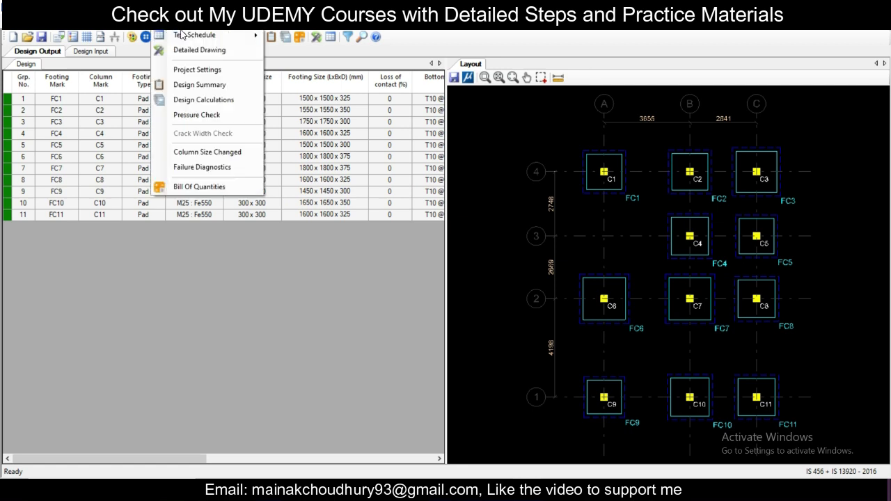
mouse_move(182, 35)
left_click(337, 39)
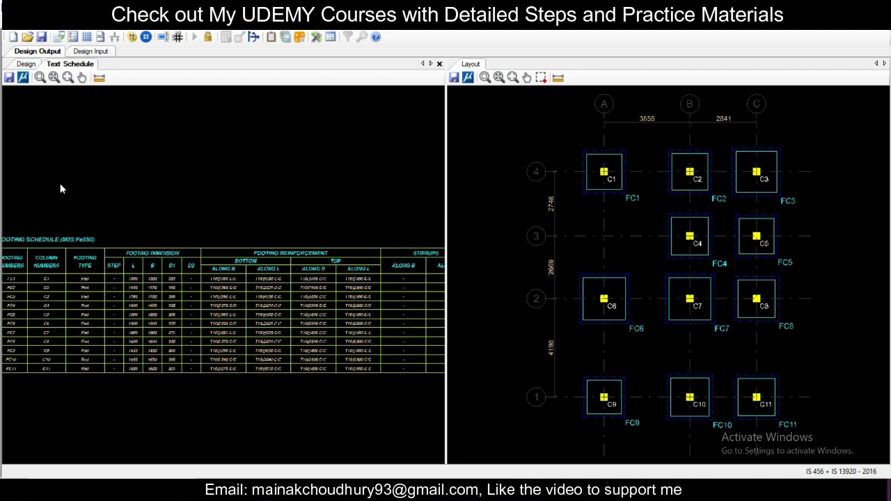
scroll(256, 195, "down", 3)
scroll(258, 195, "up", 2)
scroll(302, 165, "down", 2)
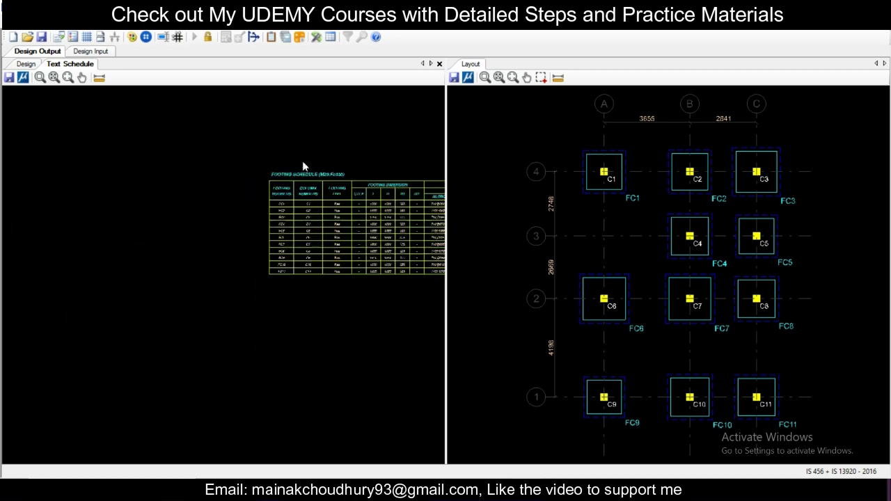
scroll(281, 177, "up", 2)
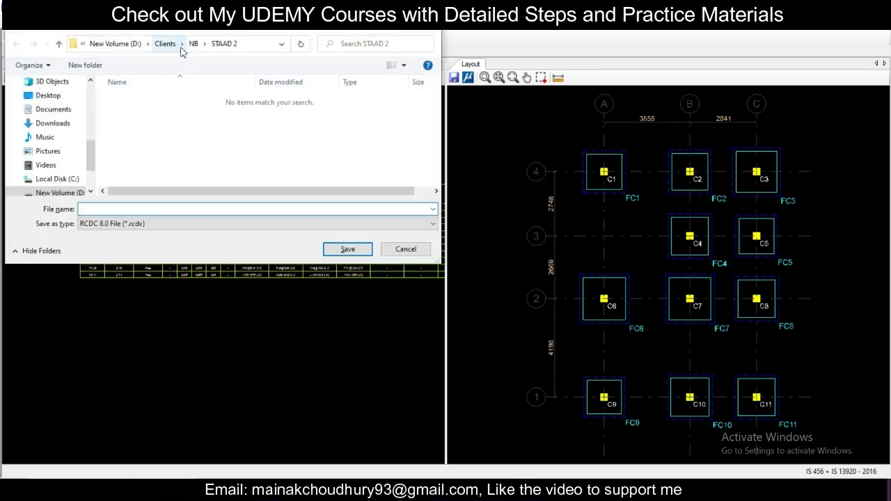
Step: Save the footing project in the NB folder as RCDC Footing Design
left_click(195, 47)
left_click(159, 123)
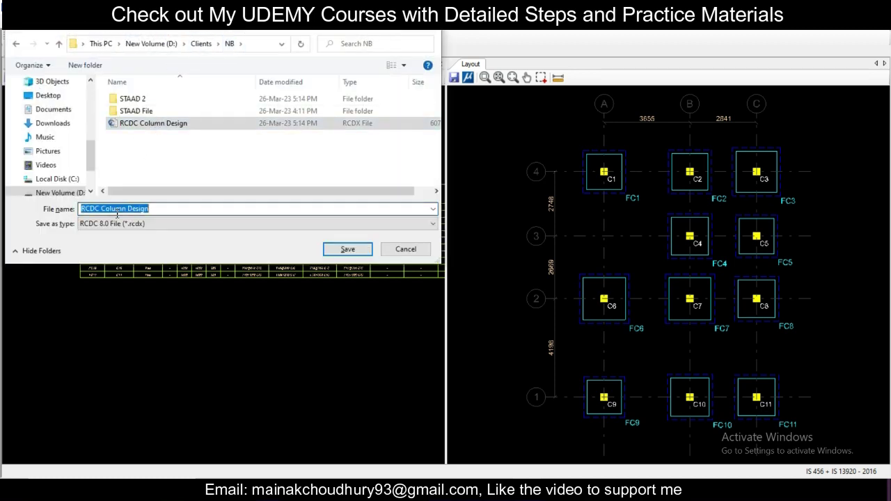
double_click(114, 209)
type("Footing")
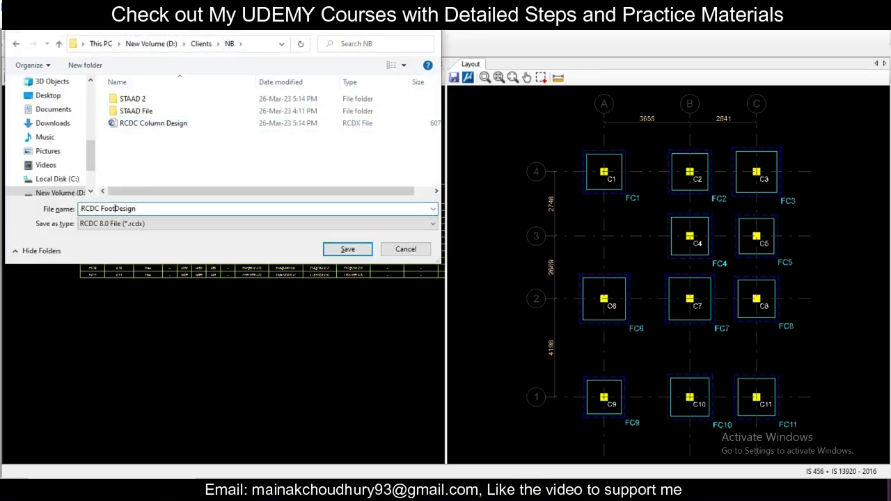
left_click(347, 249)
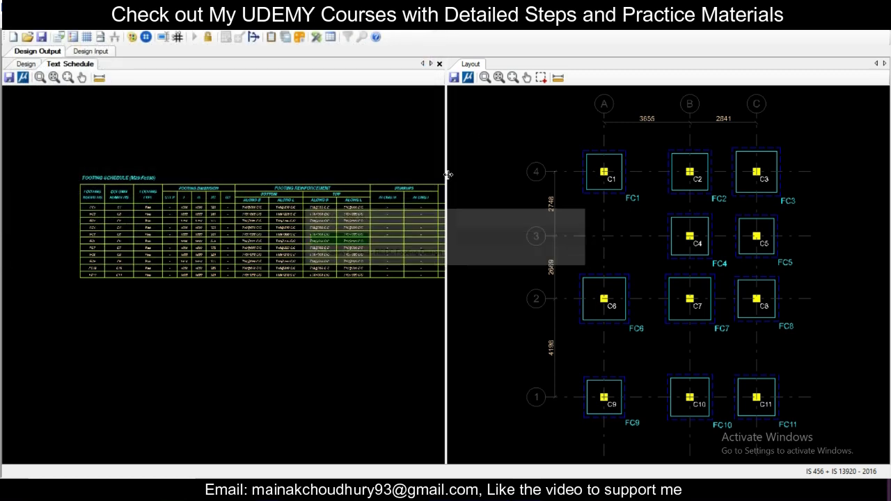
Step: Export the footing schedule to the NB folder as a DXF file named Footing Schedule
left_click(8, 78)
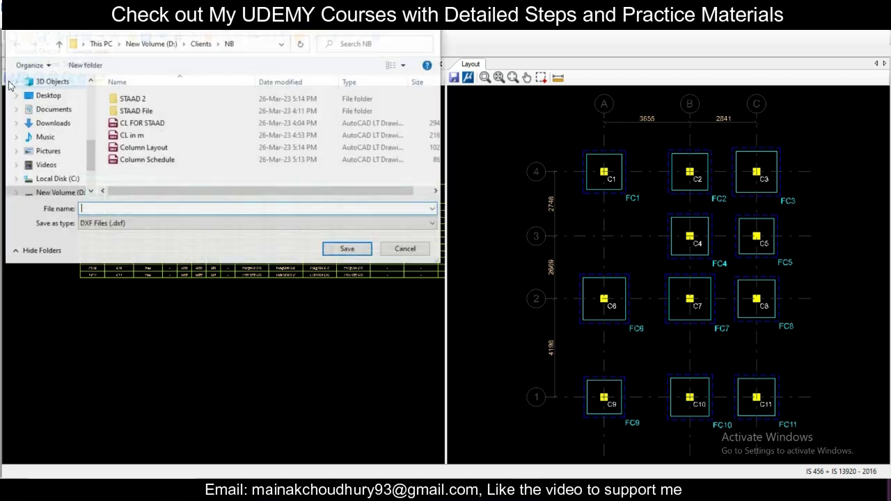
left_click(149, 162)
double_click(104, 209)
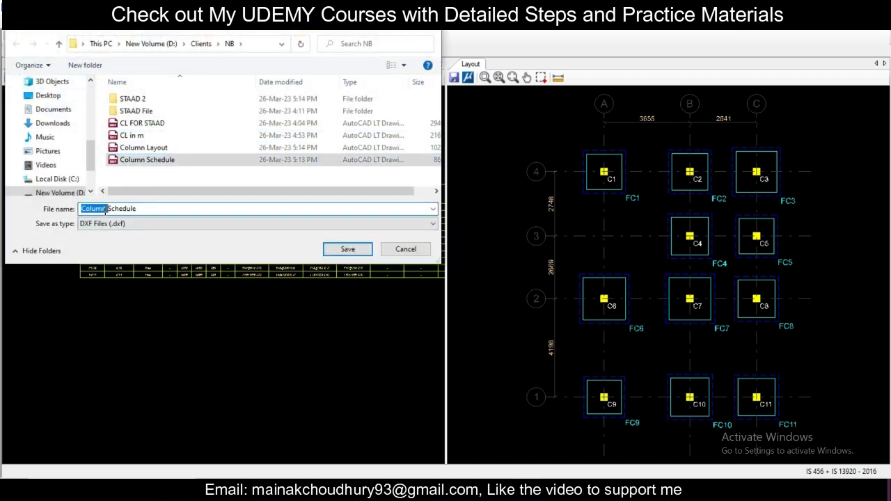
type("Footing")
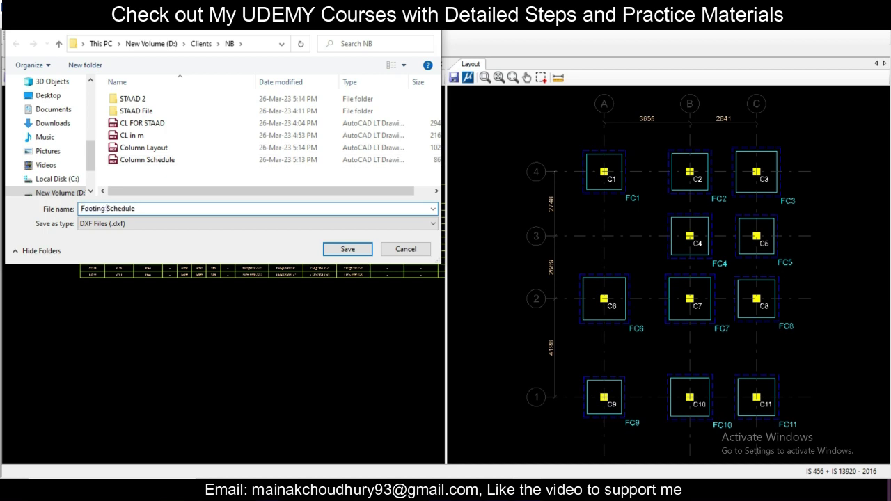
left_click(348, 249)
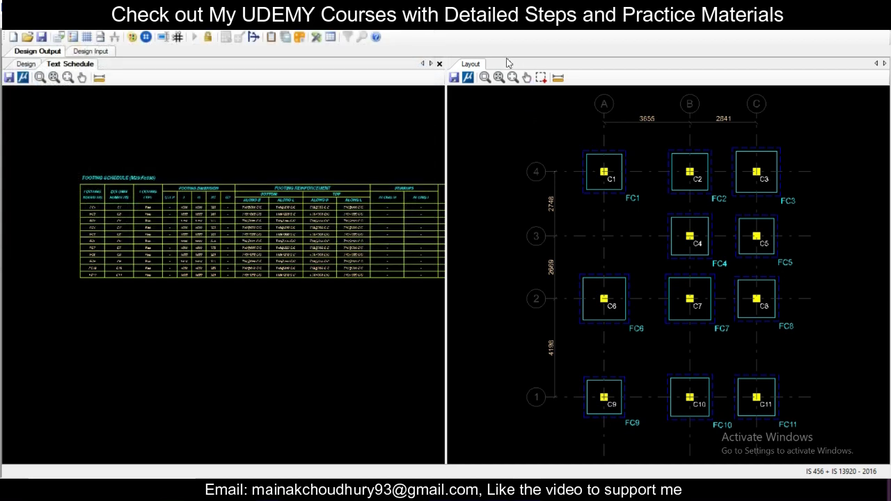
Step: Export the footing layout plan to the NB folder as a DXF file named Footing Layout, and save the project
left_click(454, 77)
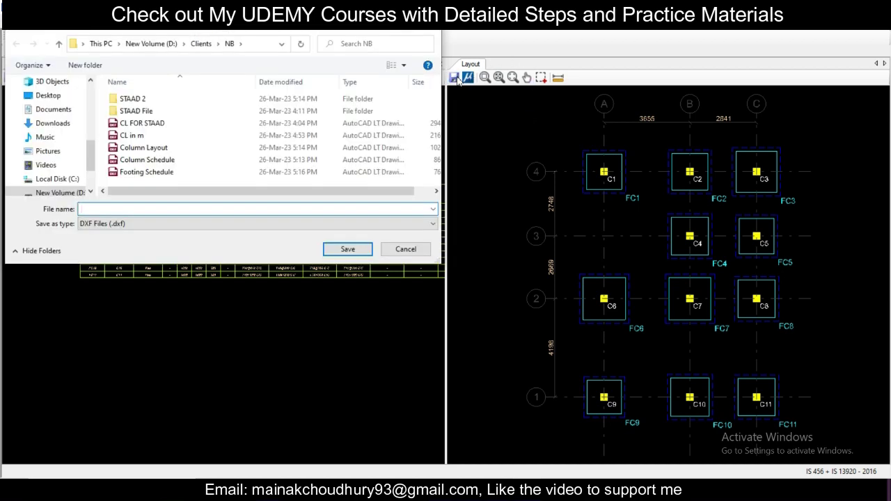
type("Footing")
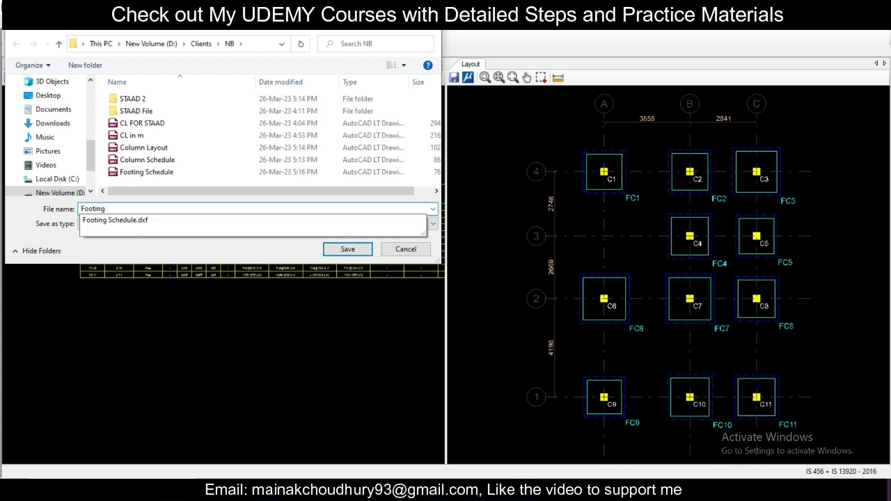
type(" Layout")
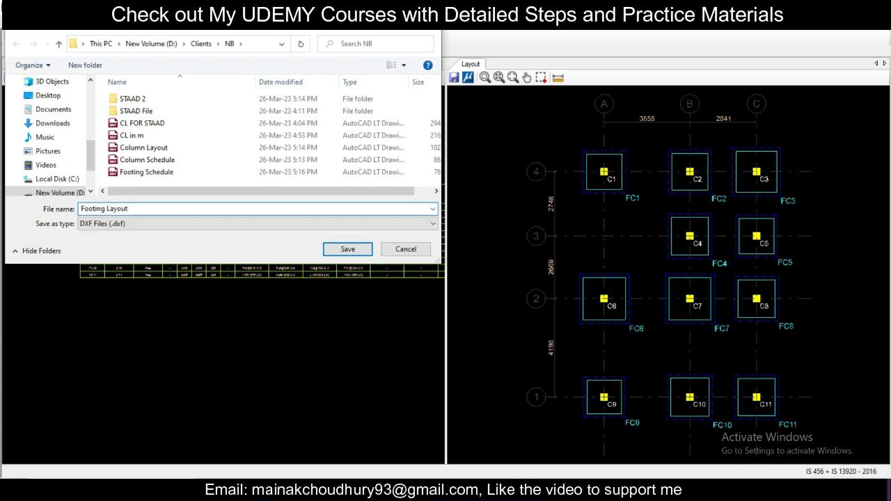
left_click(348, 249)
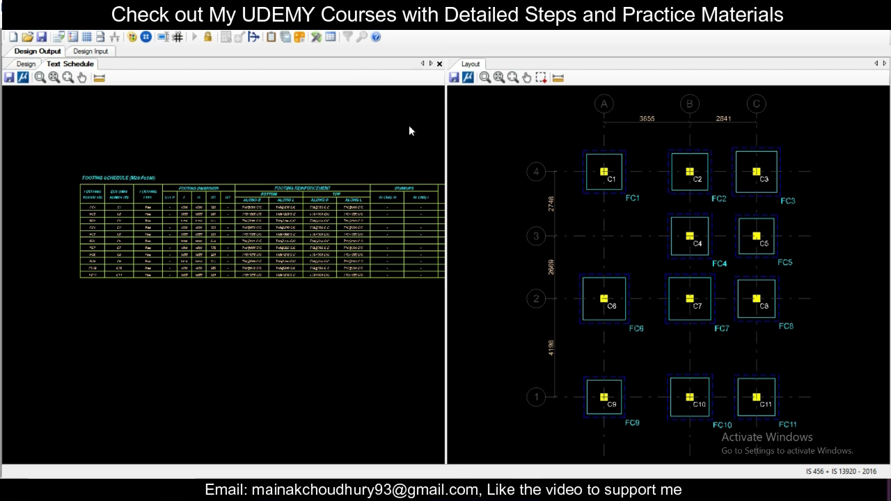
key("ctrl+s")
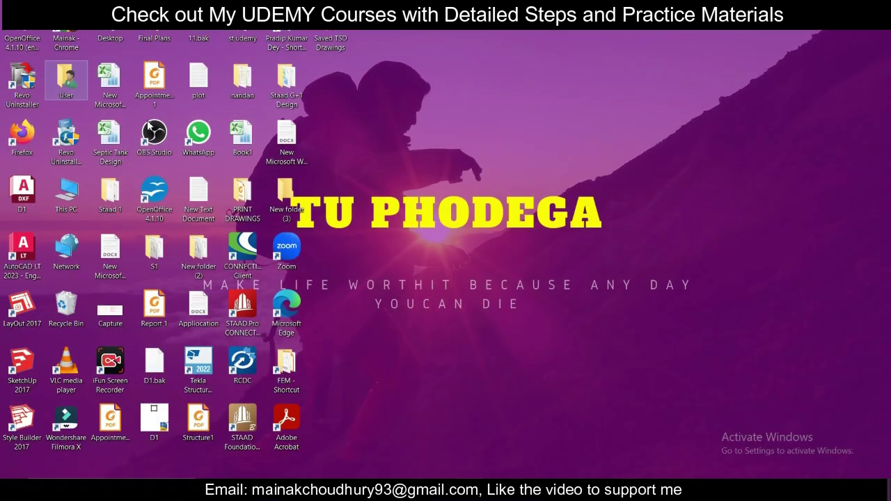
Step: Launch RCDC again and accept the STAAD Advanced Concrete Design licence
key("super")
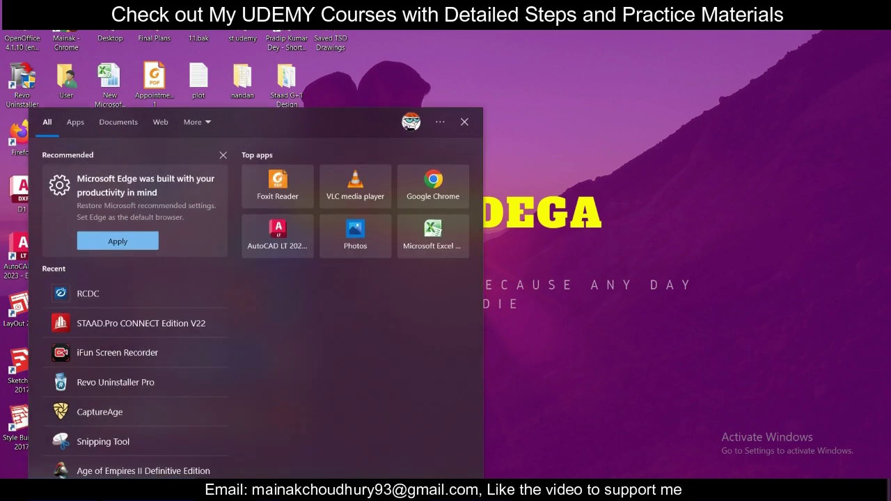
type("rc")
left_click(133, 179)
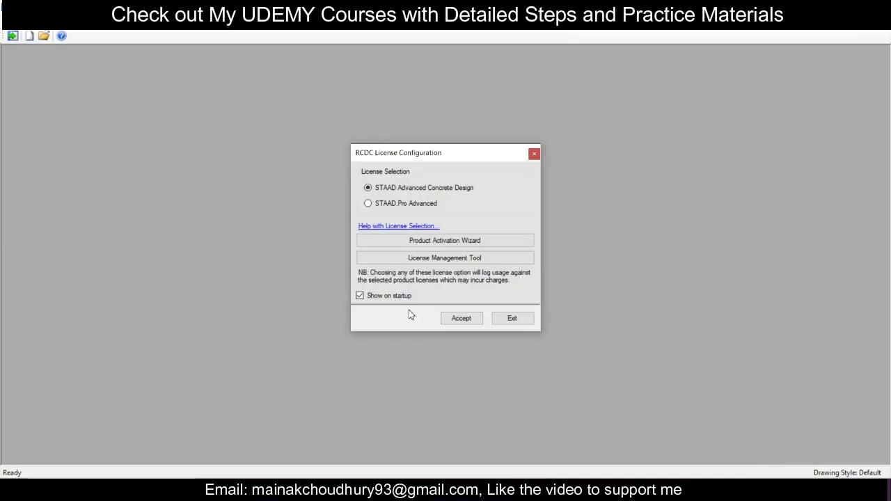
left_click(471, 318)
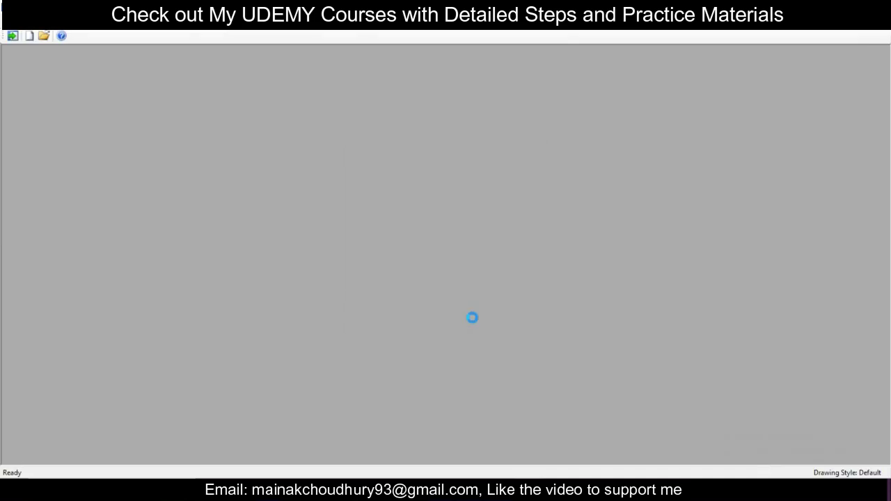
Step: Fill the new project's project, client and engineer details with "-" and load Structure2 from the STAAD 2 folder as analysis data
type("-")
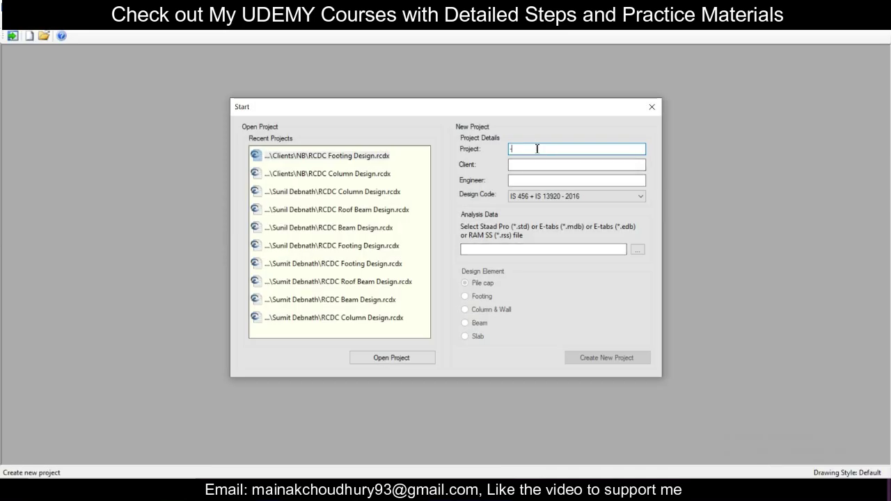
left_click(538, 164)
left_click(534, 181)
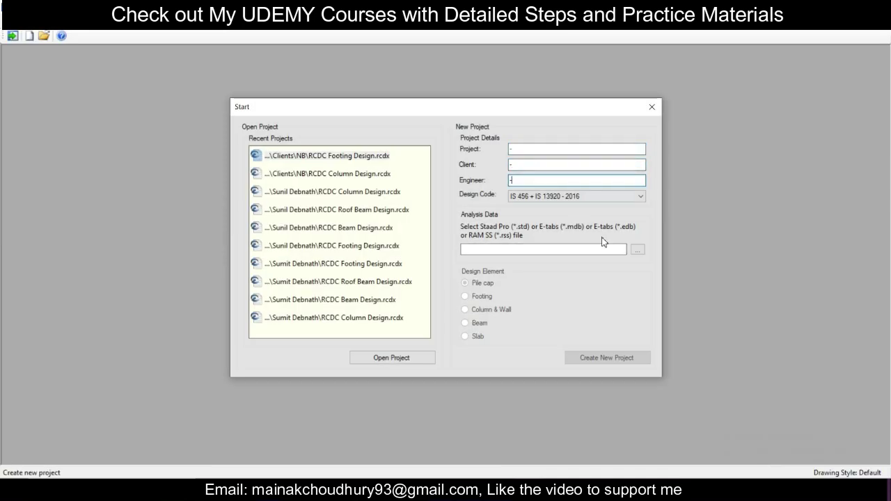
left_click(637, 249)
double_click(456, 200)
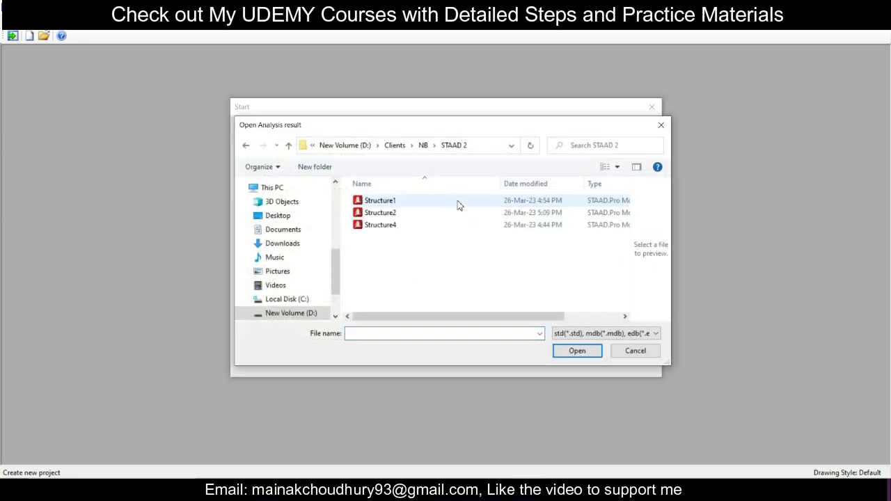
left_click(461, 213)
left_click(565, 350)
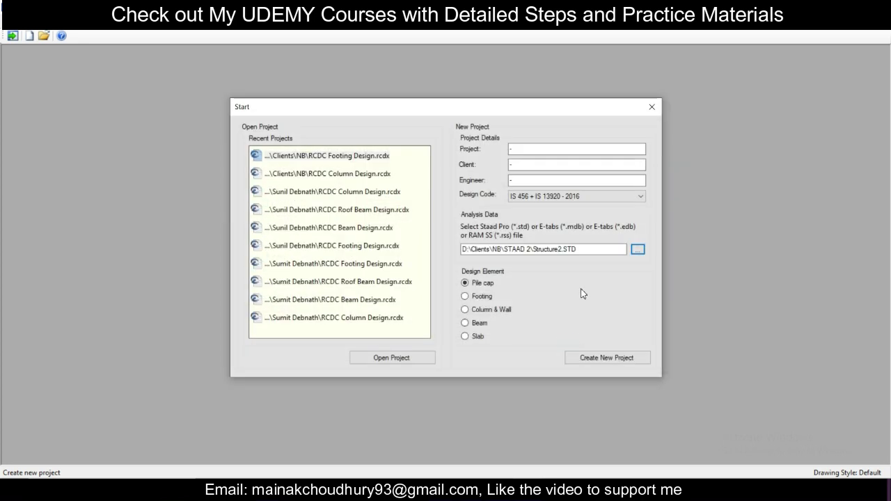
Step: Create the new project with Beam as the design element and only the 0m level included
left_click(485, 324)
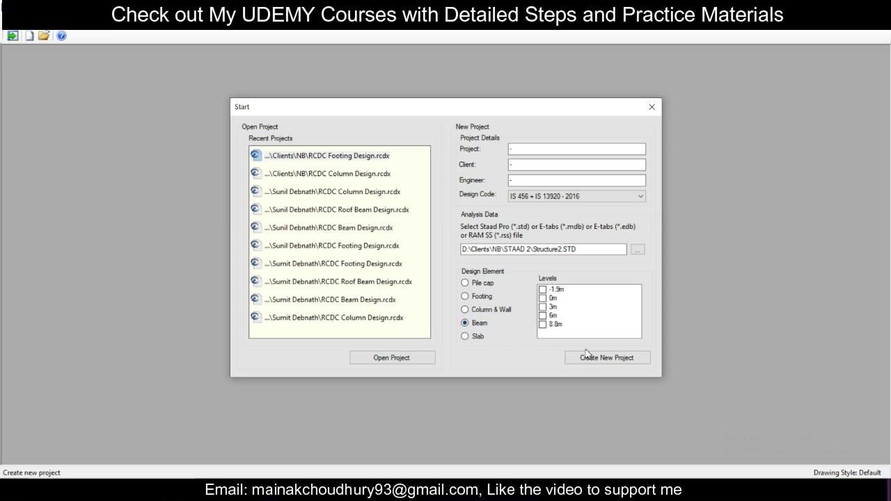
left_click(548, 299)
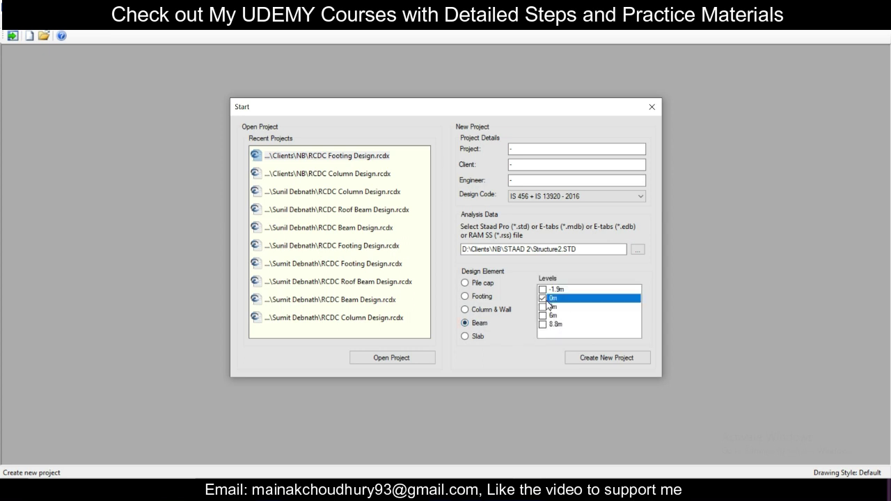
left_click(594, 356)
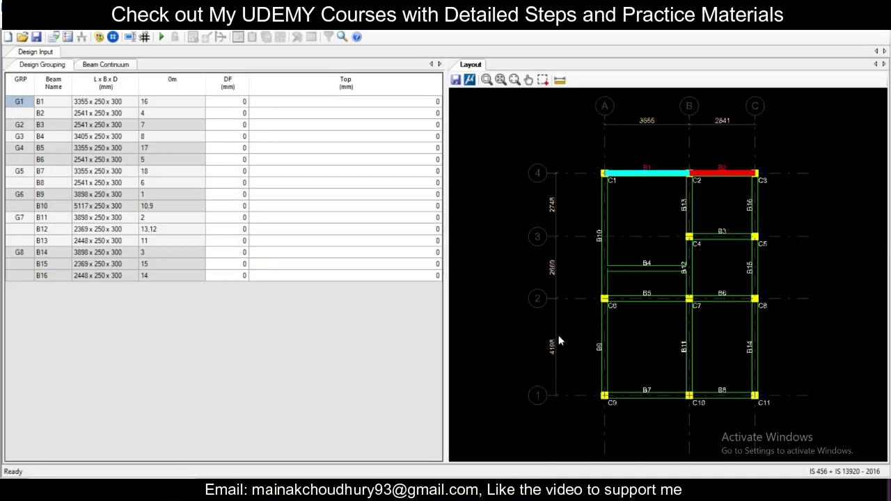
Step: Save the beam project in the NB folder as RCDC PB Design
key("ctrl+s")
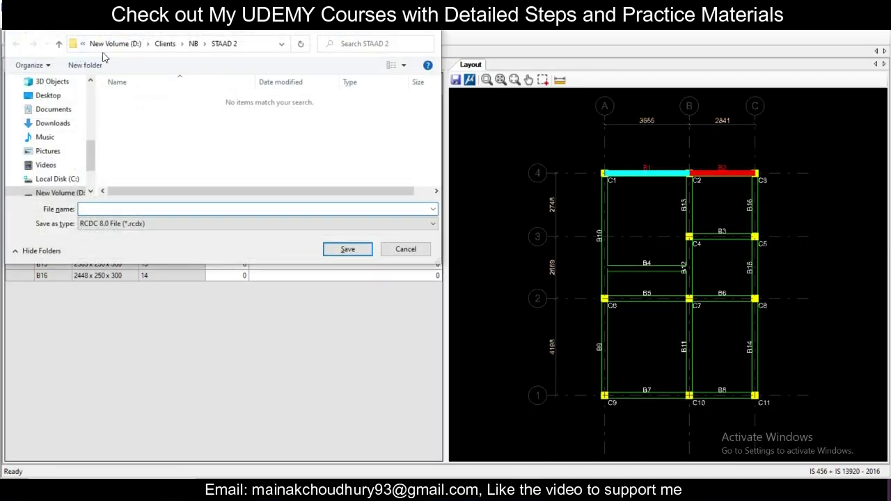
left_click(193, 43)
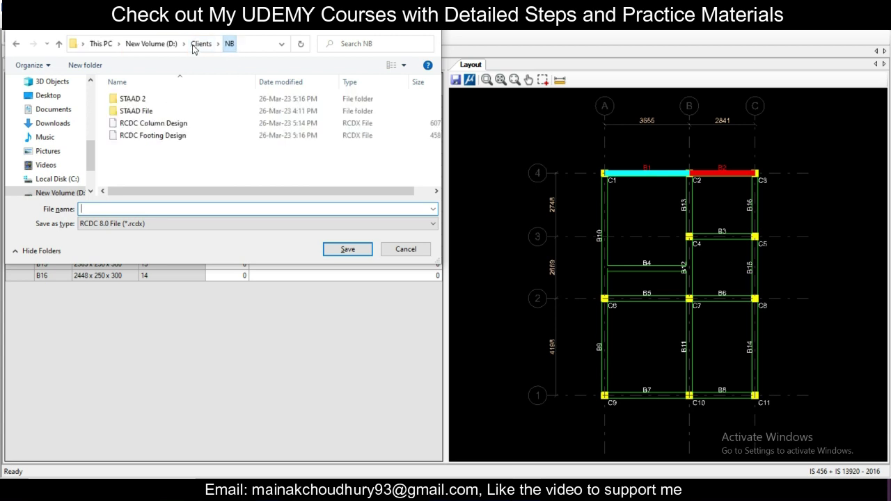
left_click(174, 123)
left_click(113, 209)
double_click(113, 209)
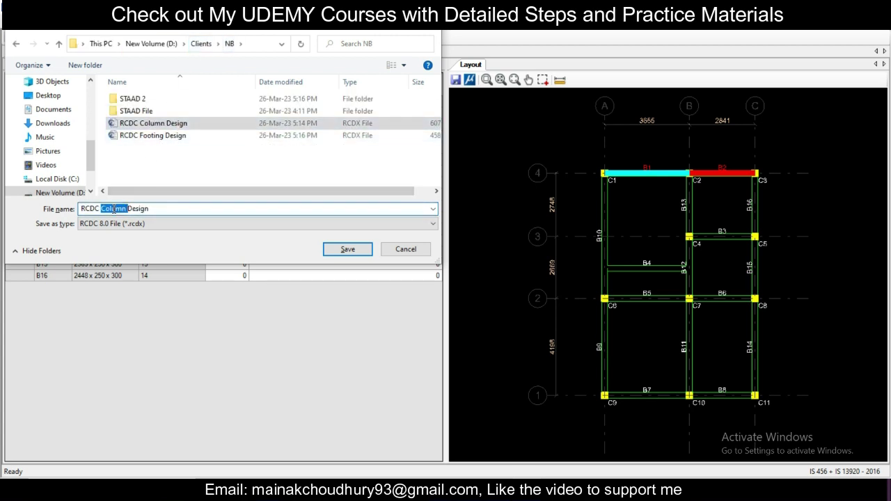
key("BackSpace")
type("PB")
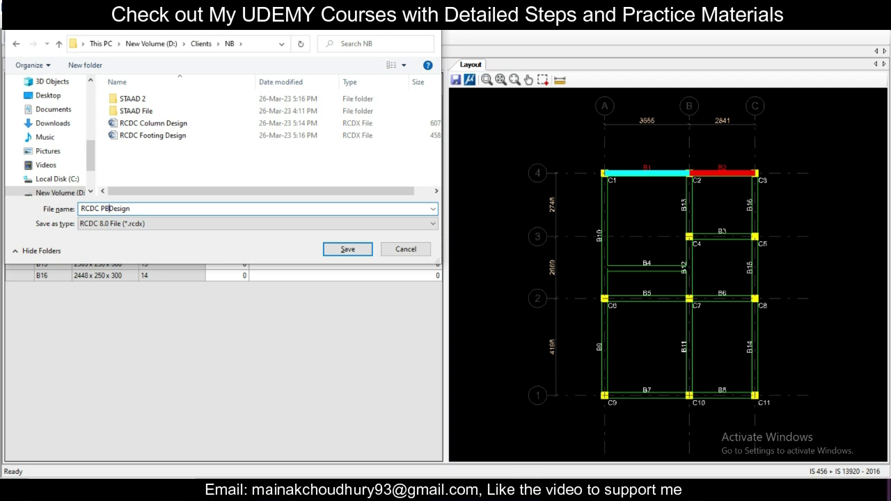
left_click(348, 250)
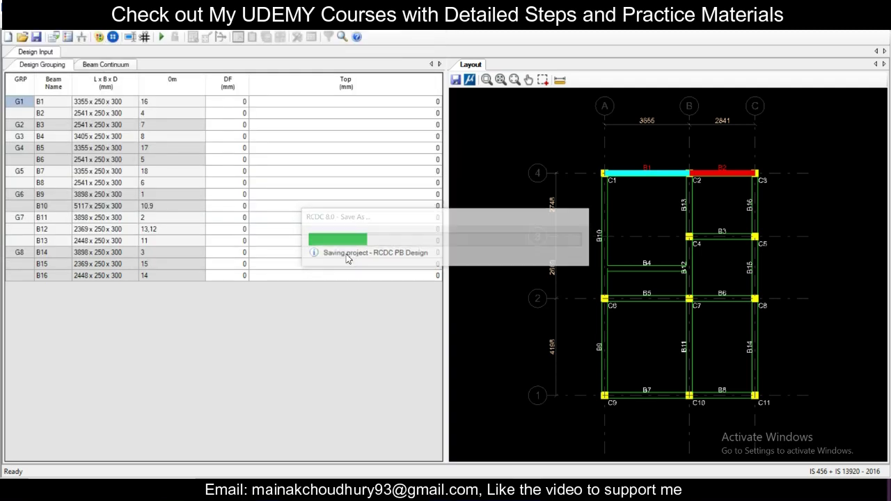
Step: Set the beams' steel grade to Fe550 and enable ductile design in the general and reinforcement settings
left_click(35, 21)
left_click(49, 35)
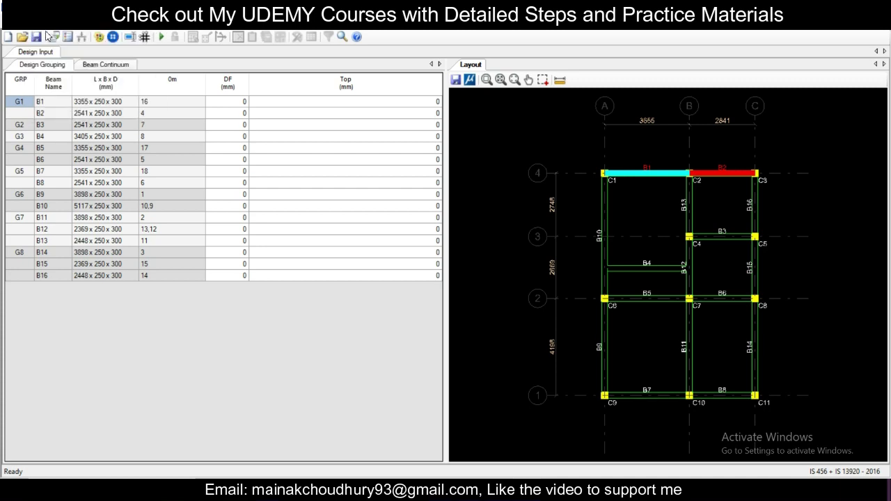
left_click(556, 102)
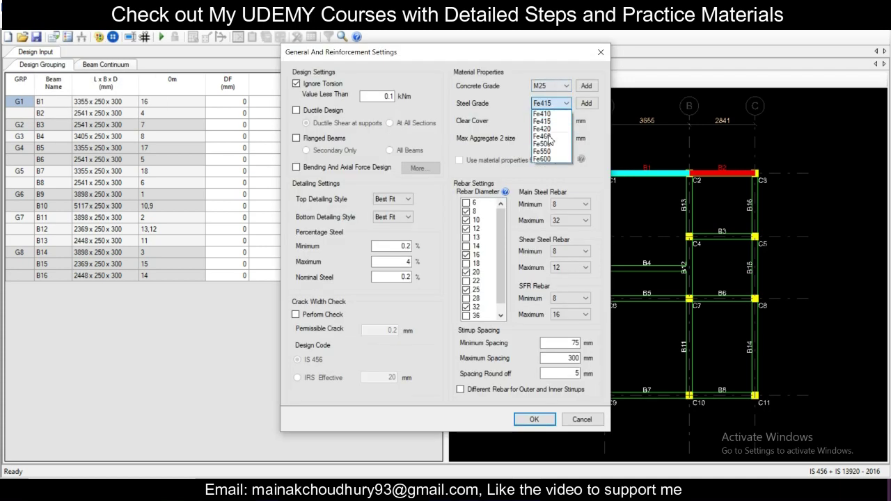
left_click(550, 153)
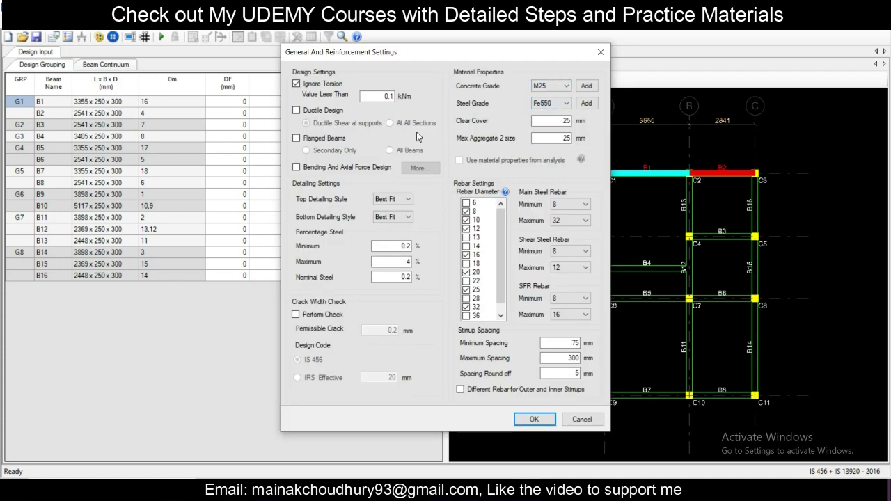
left_click(324, 110)
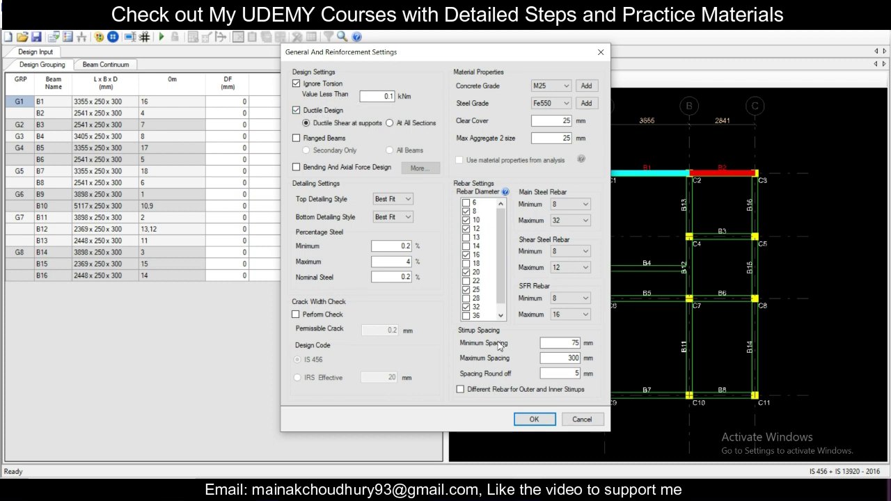
left_click(533, 419)
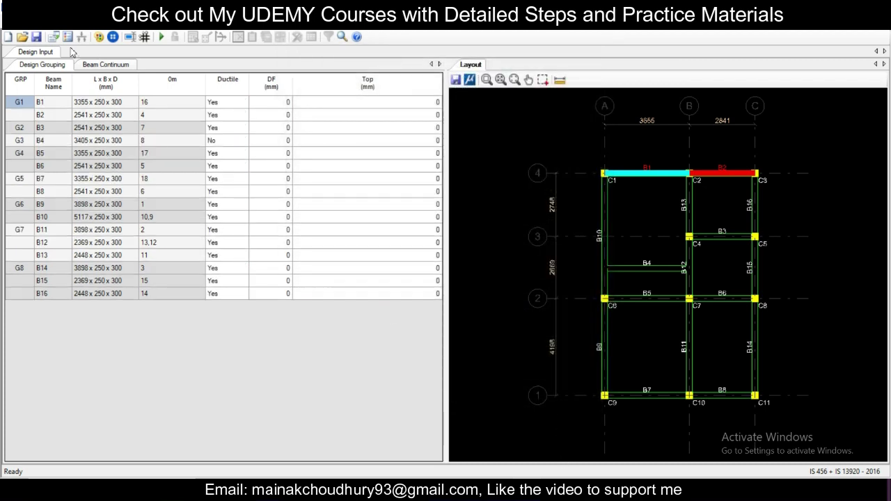
Step: Start the beam design and assign load types: SLX as Earthquake X, SLZ as Earthquake Z, DL as Dead Load, LL as Live Load
left_click(160, 36)
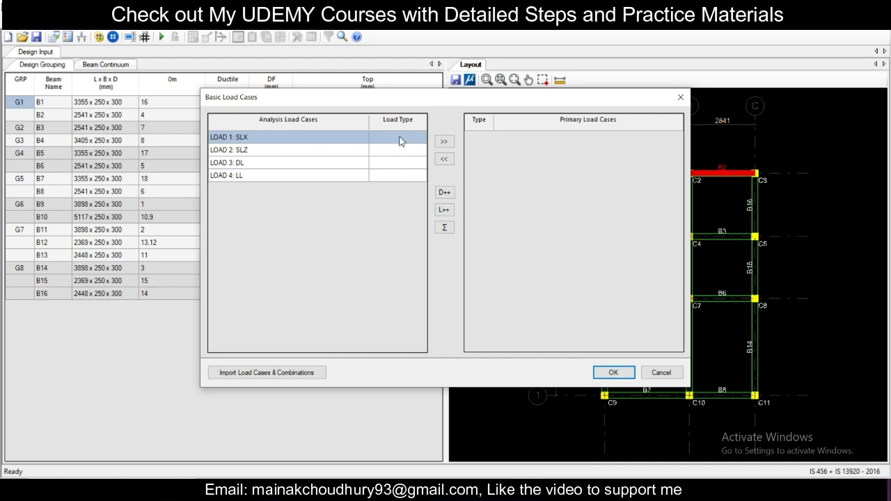
left_click(400, 141)
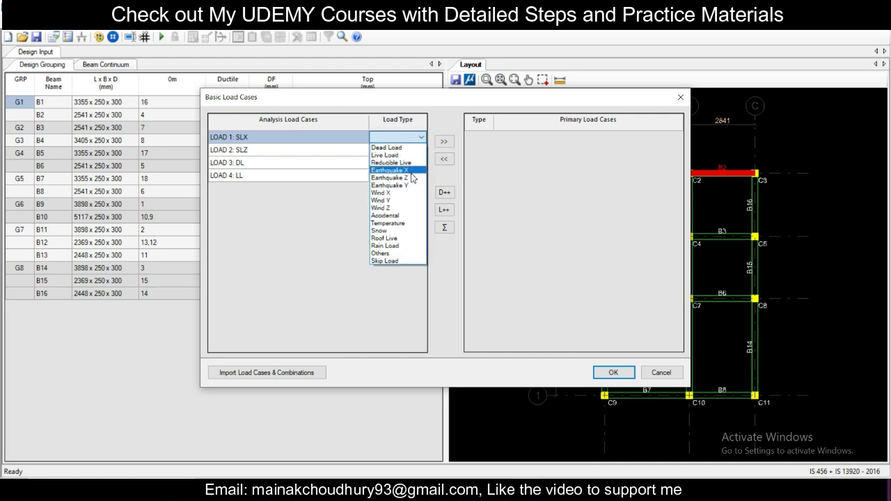
left_click(410, 171)
left_click(418, 151)
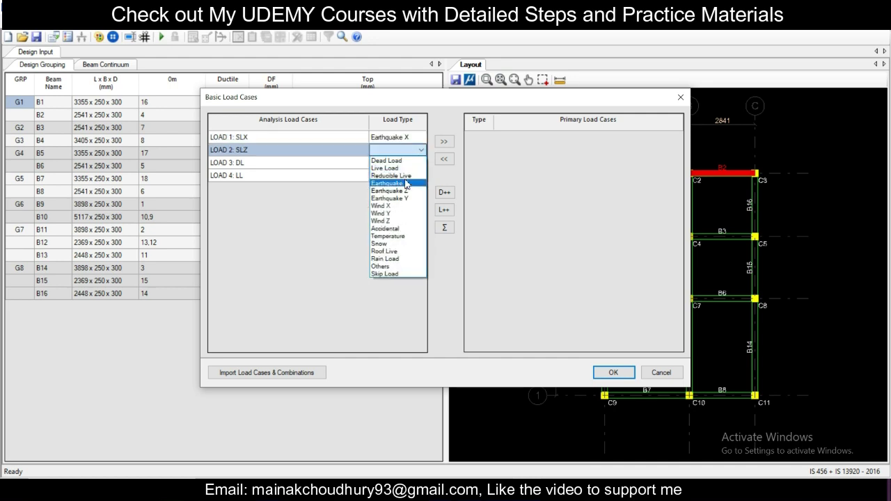
left_click(394, 190)
left_click(420, 168)
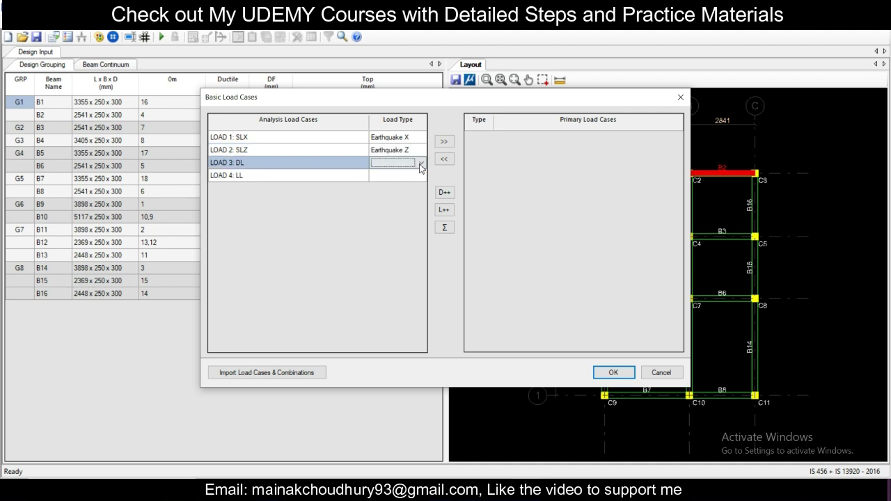
left_click(421, 164)
left_click(400, 172)
left_click(420, 178)
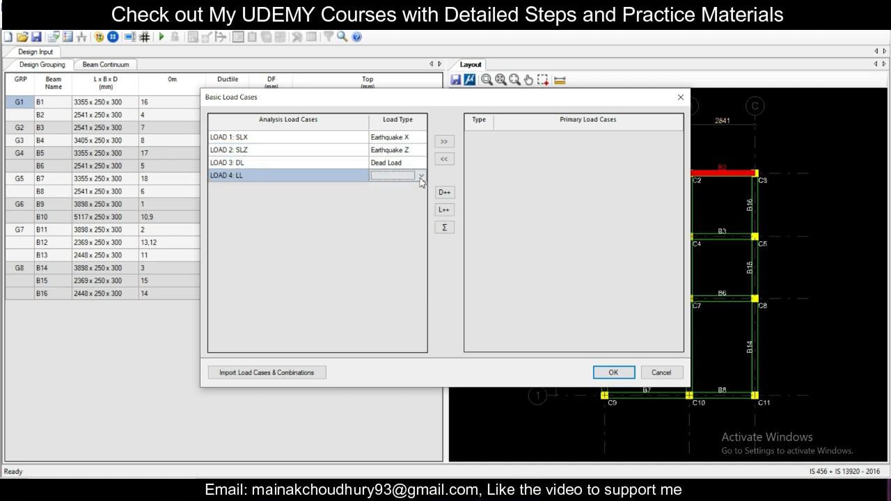
left_click(420, 177)
left_click(407, 189)
Step: Add all four analysis load cases to the primary load cases and accept them
left_click_drag(348, 171, 350, 139)
left_click(444, 141)
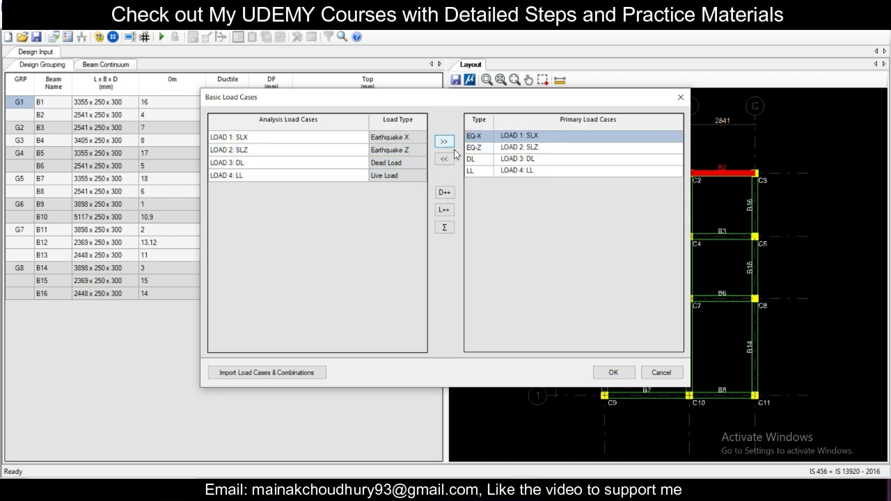
left_click(609, 371)
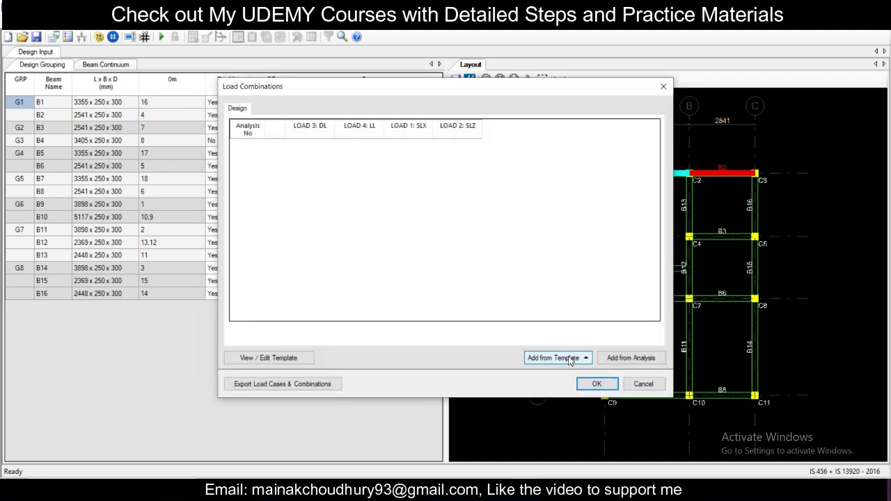
Step: Add the design load combinations from the template and accept them
left_click(556, 358)
left_click(573, 327)
left_click(597, 384)
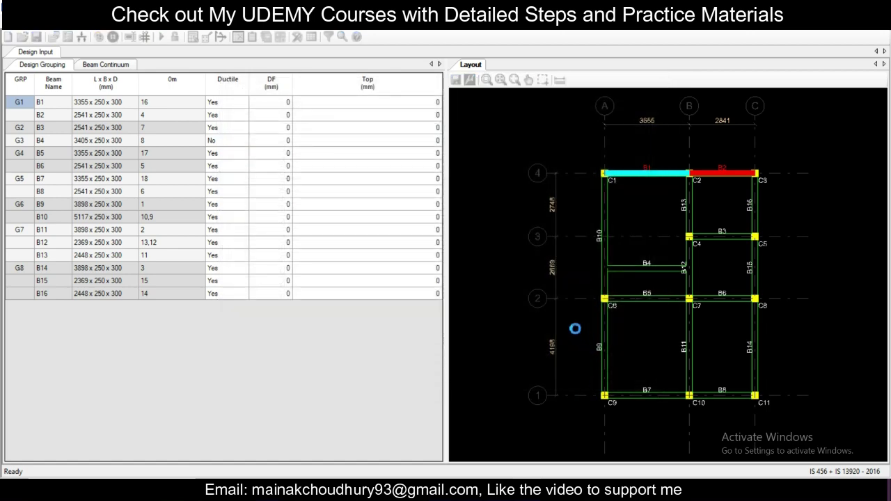